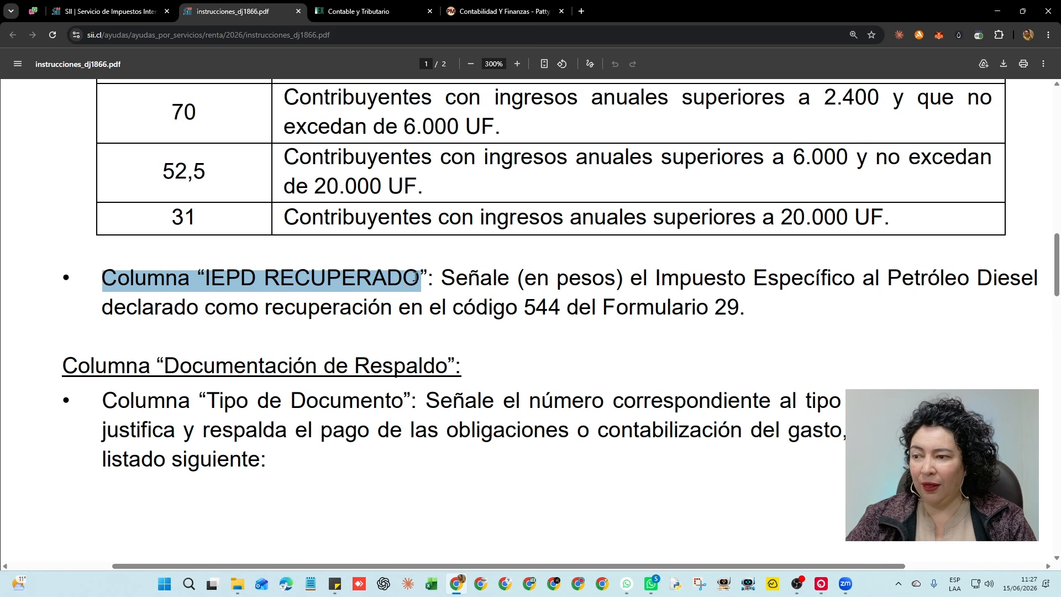
Highlight the IEPD RECUPERADO column name, its explanation and the código 544 reference
click(475, 276)
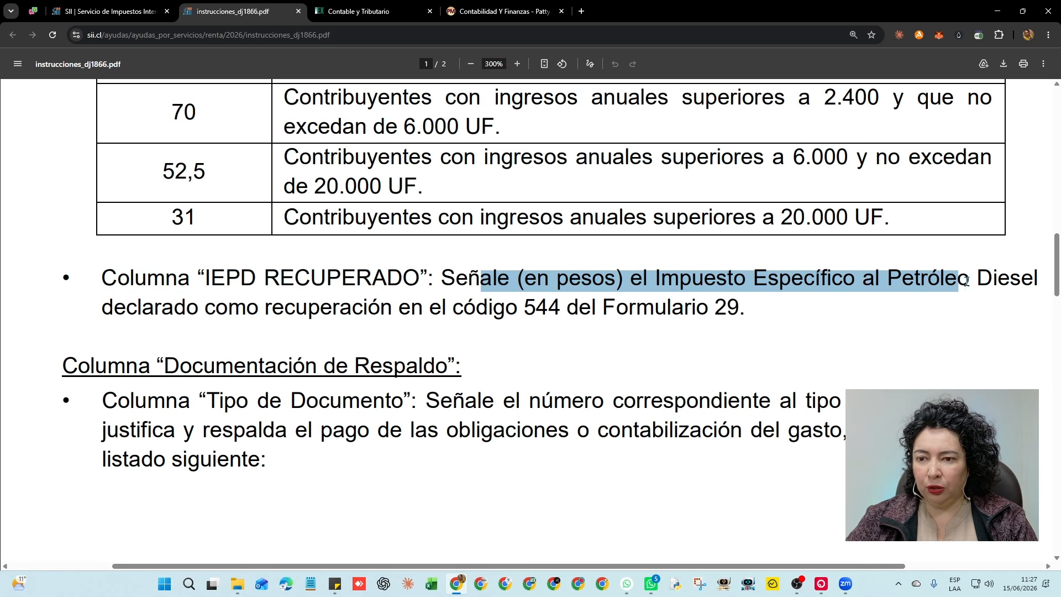
drag(126, 307, 736, 307)
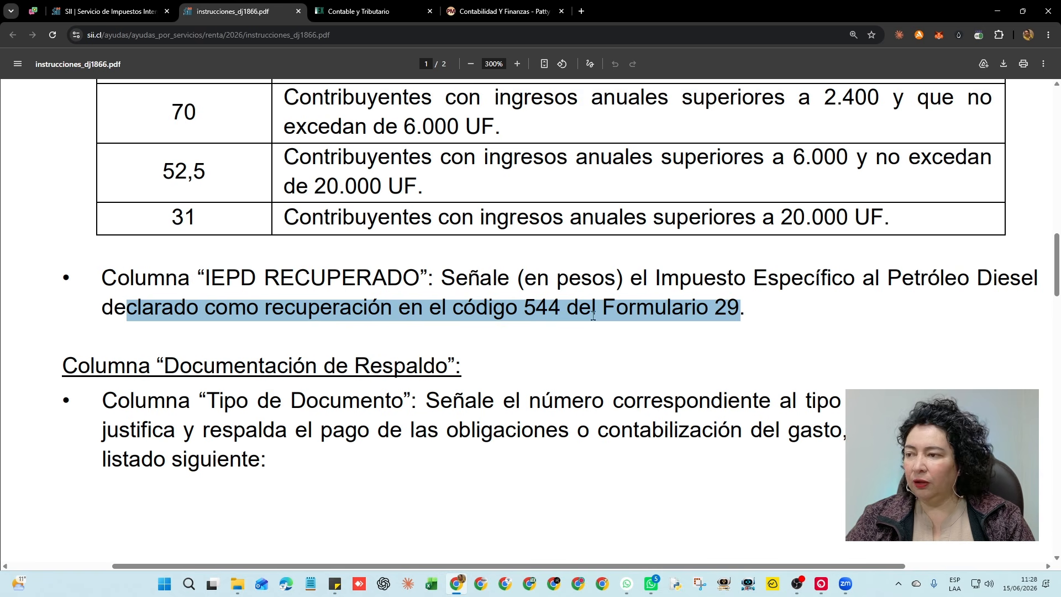
click(531, 308)
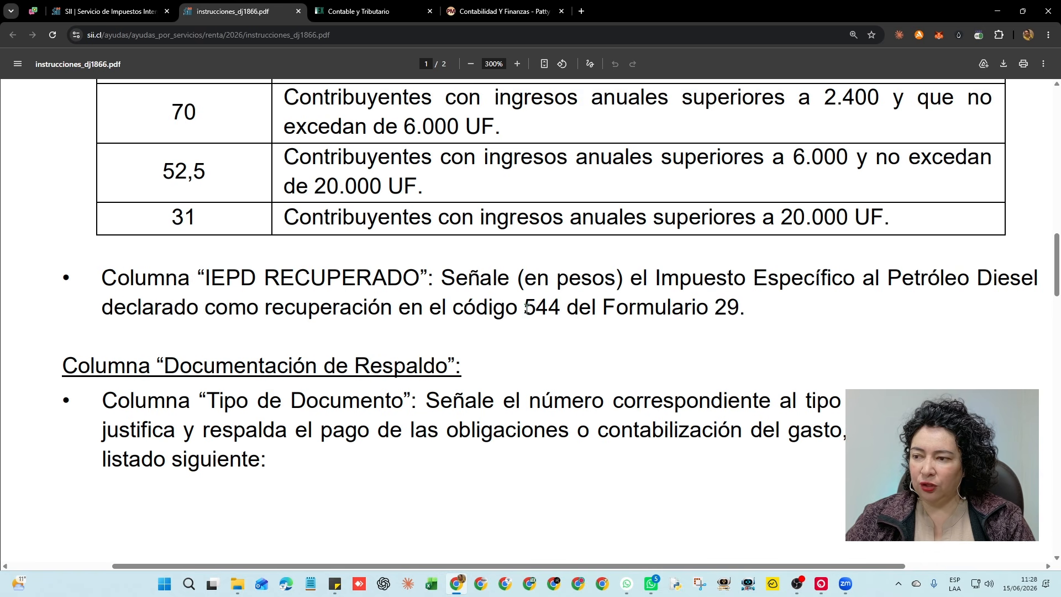
drag(453, 308, 561, 309)
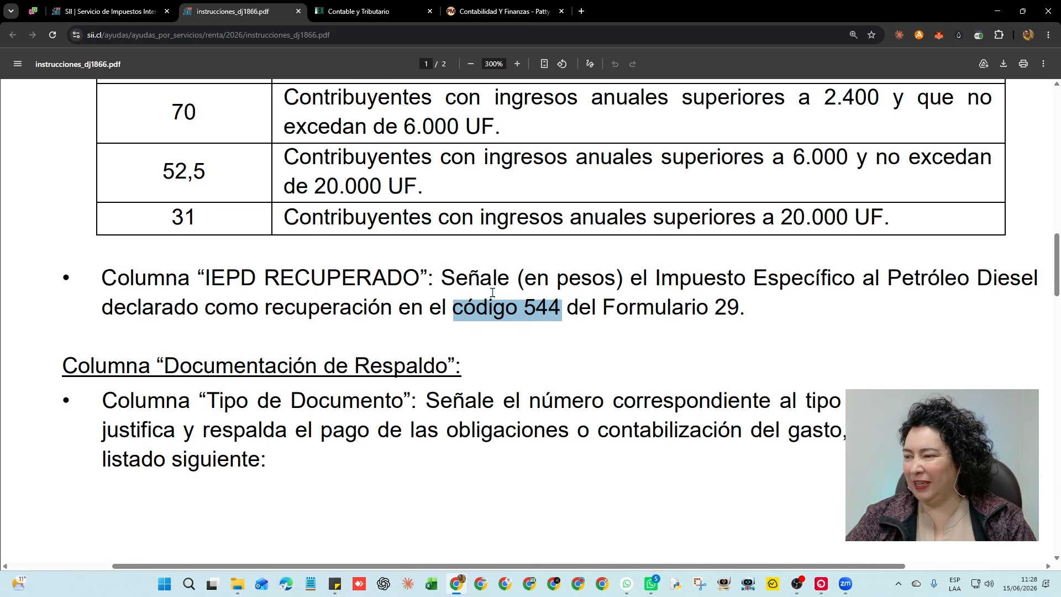
Highlight the Tipo de Documento rule and its explanation, reaching the page 2 code table
scroll(492, 291, down, 2)
drag(78, 256, 463, 261)
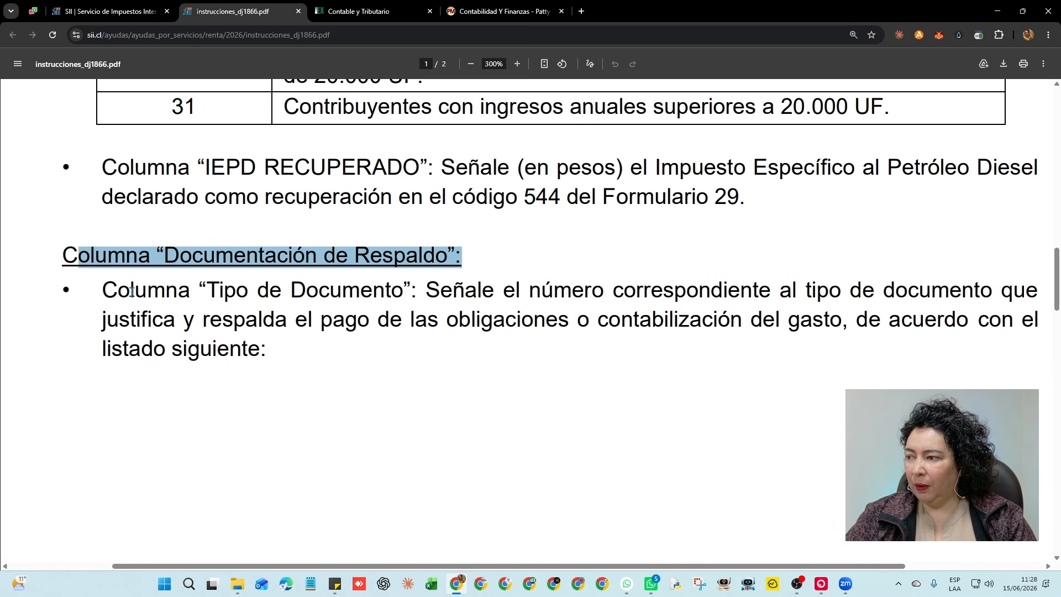
drag(132, 292, 1013, 294)
drag(164, 320, 958, 322)
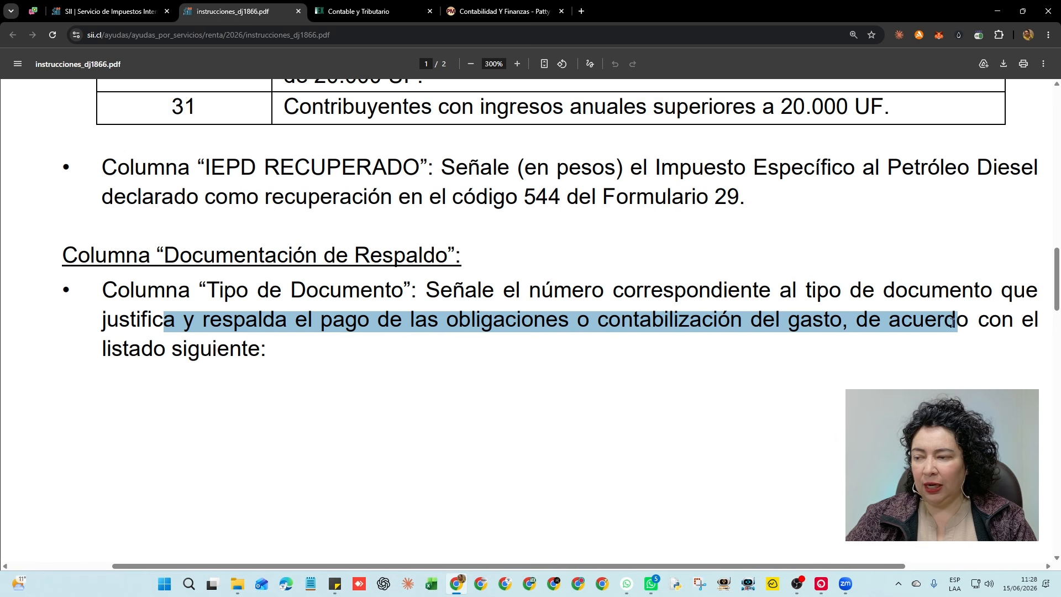
drag(129, 349, 243, 349)
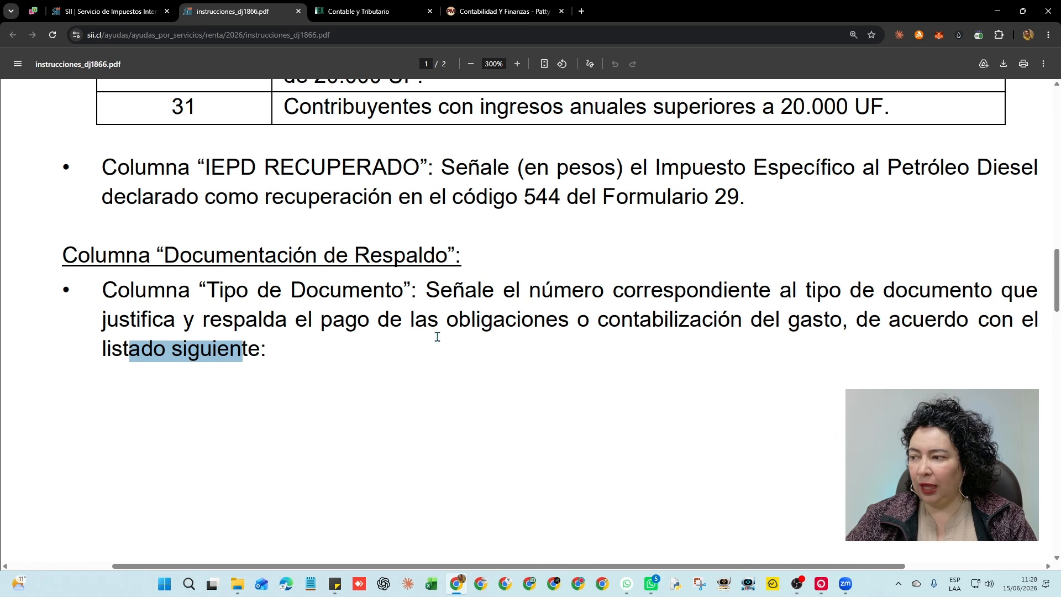
scroll(437, 336, down, 4)
scroll(437, 337, down, 8)
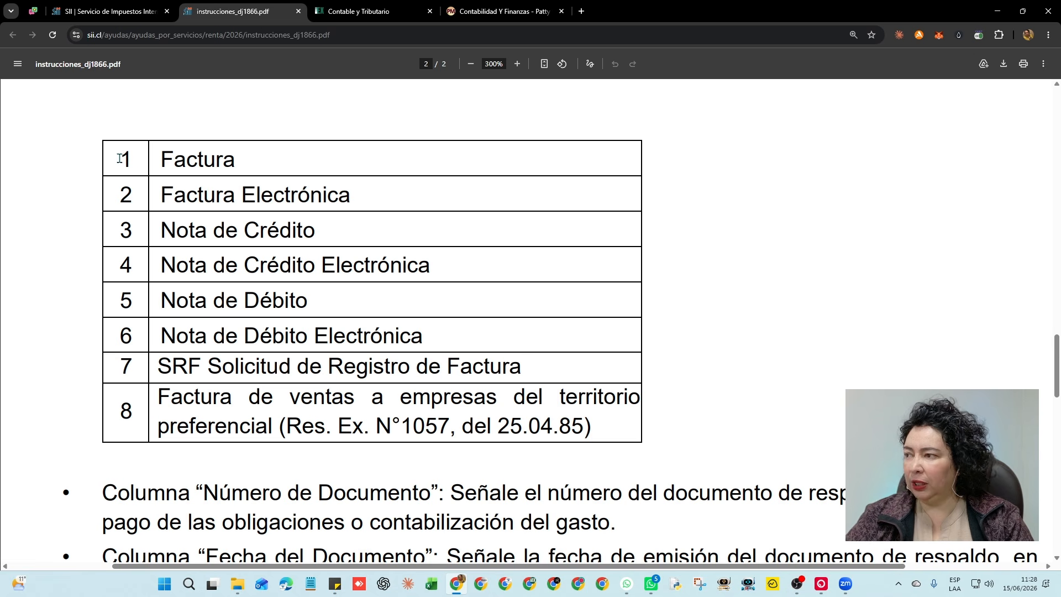
Highlight rows 2 Factura Electrónica and 4 Nota de Crédito Electrónica, then the Número de Documento rule
drag(119, 159, 239, 157)
click(237, 200)
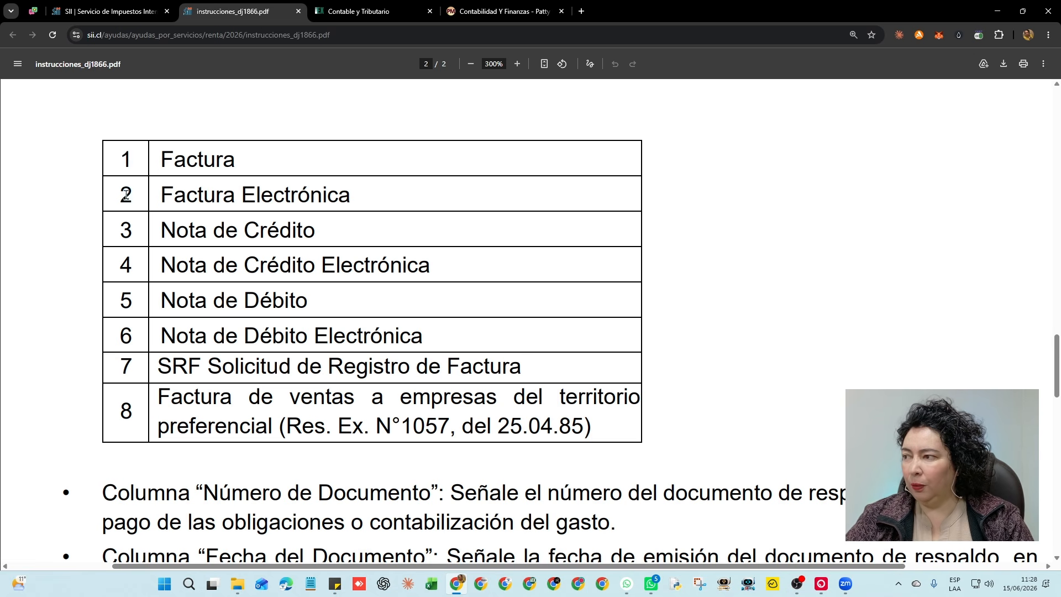
drag(117, 195, 353, 199)
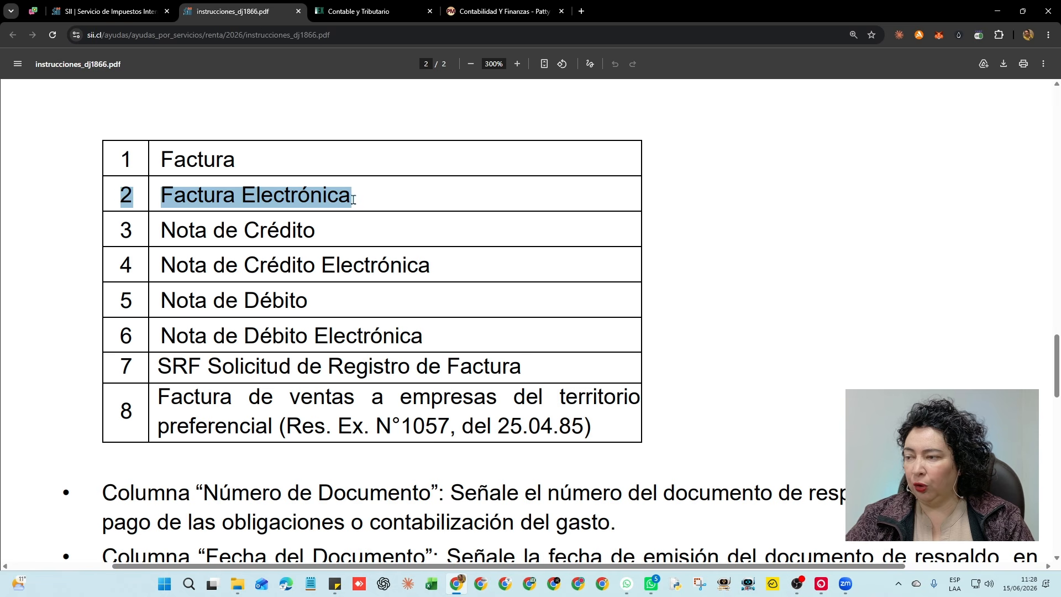
drag(118, 266, 421, 270)
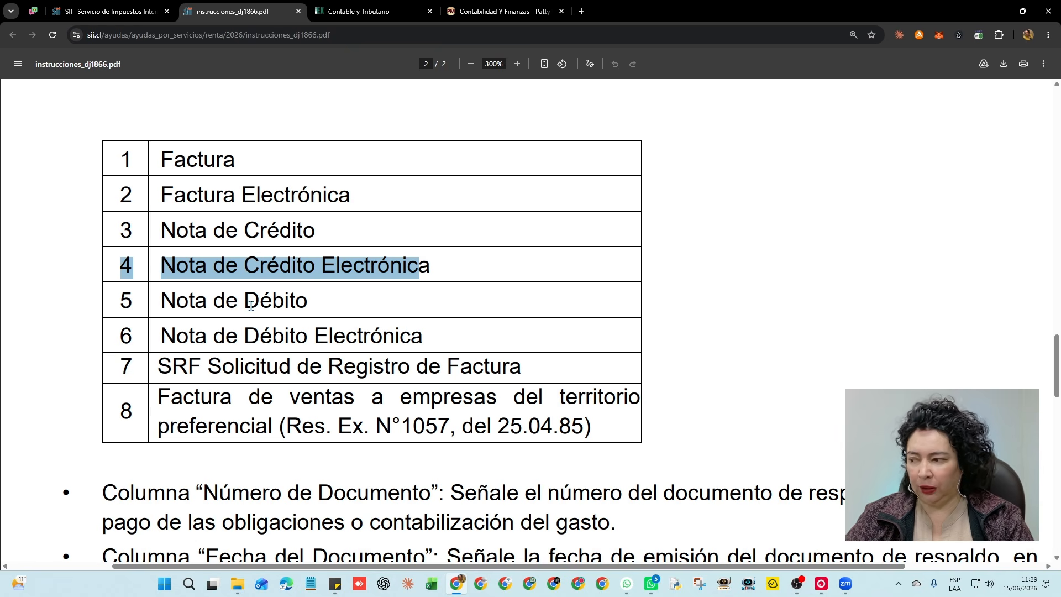
scroll(251, 306, down, 4)
drag(104, 272, 437, 272)
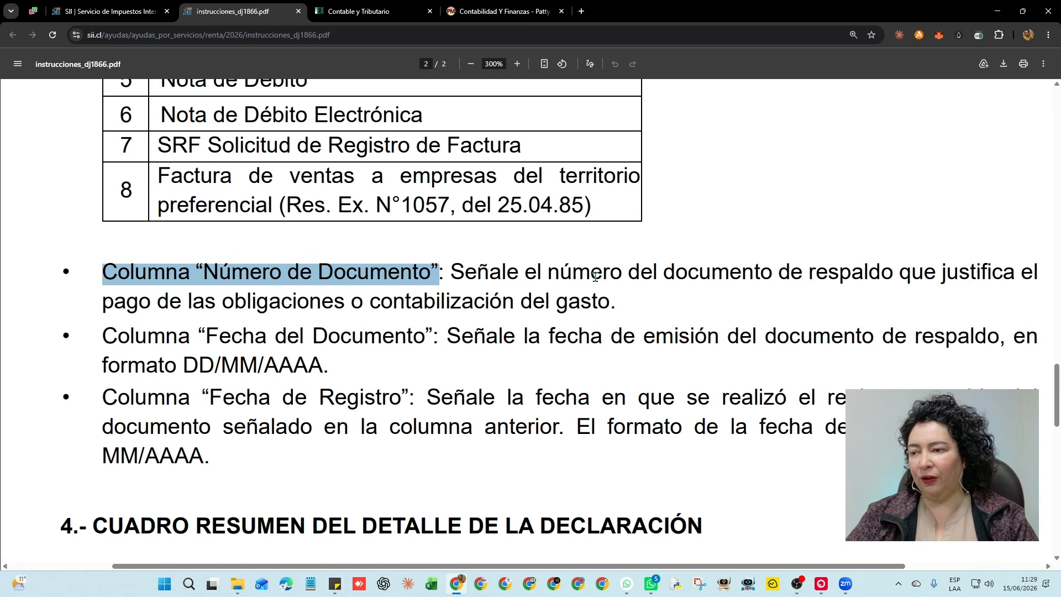
Highlight the Fecha del Documento column and its DD/MM/AAAA date format
drag(118, 337, 423, 338)
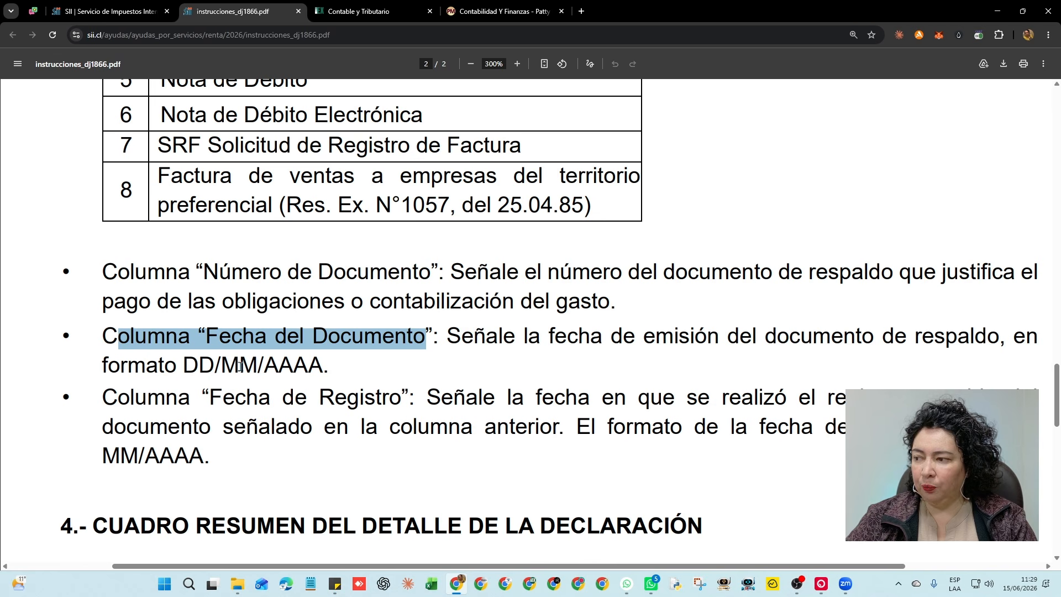
double_click(205, 370)
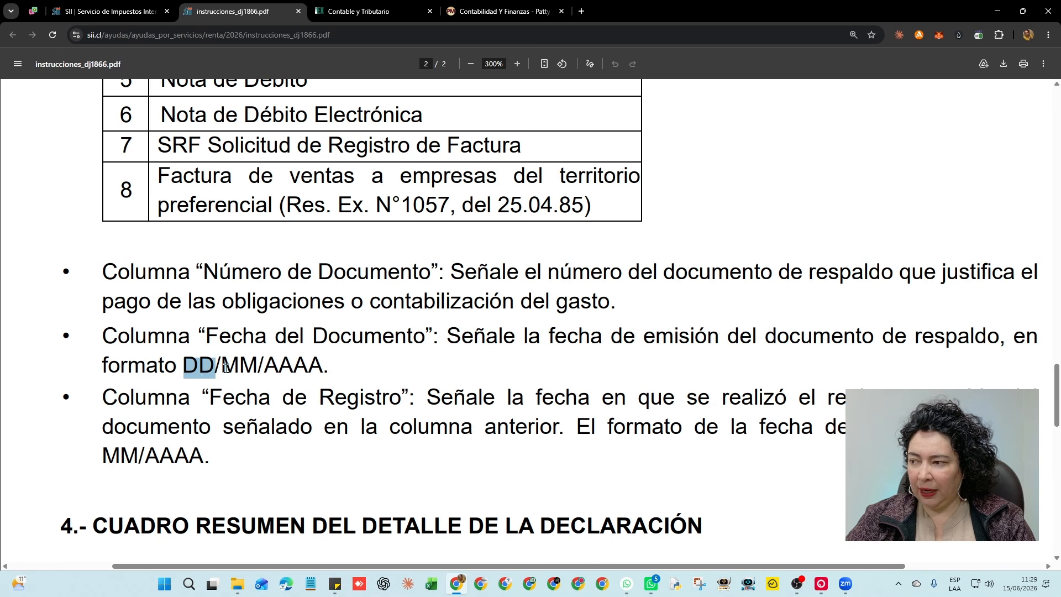
drag(222, 368, 324, 367)
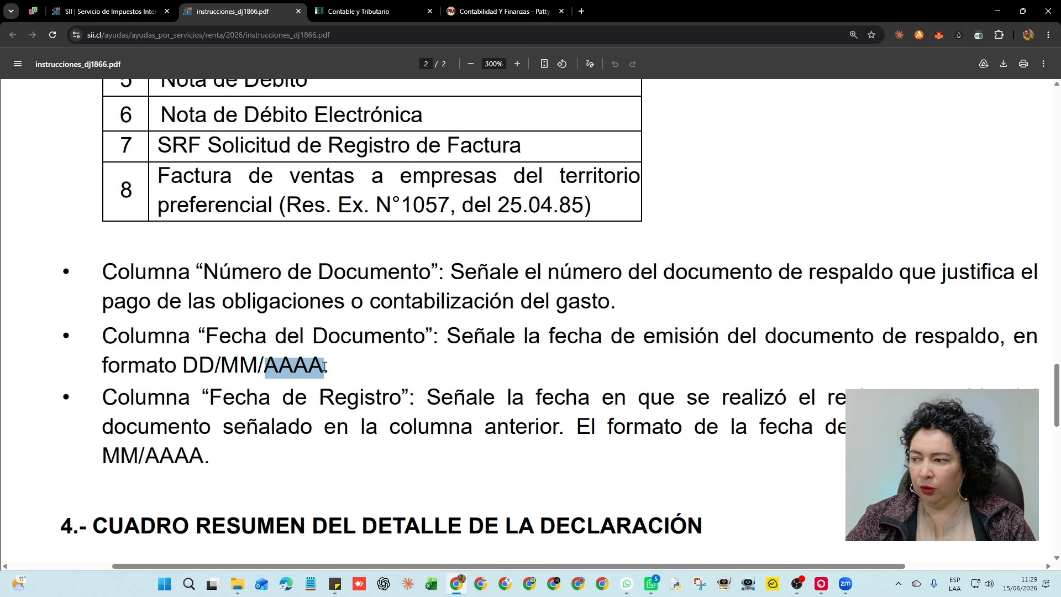
Highlight the Fecha de Registro rule with its MM/AAAA format, reaching the 4.- CUADRO RESUMEN heading
scroll(362, 342, down, 2)
drag(118, 287, 1022, 290)
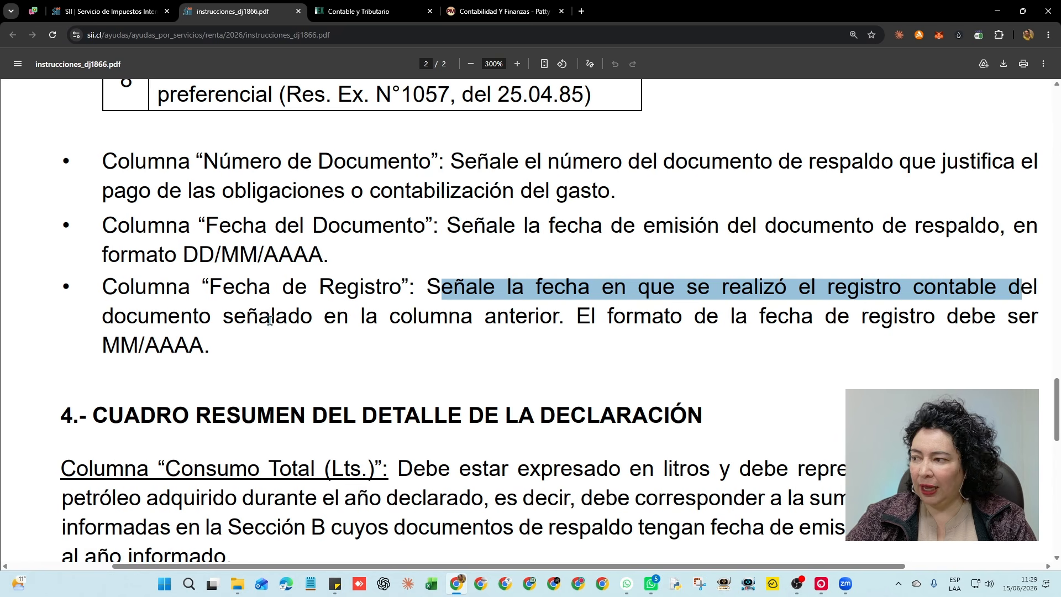
drag(128, 319, 1019, 319)
drag(121, 348, 190, 349)
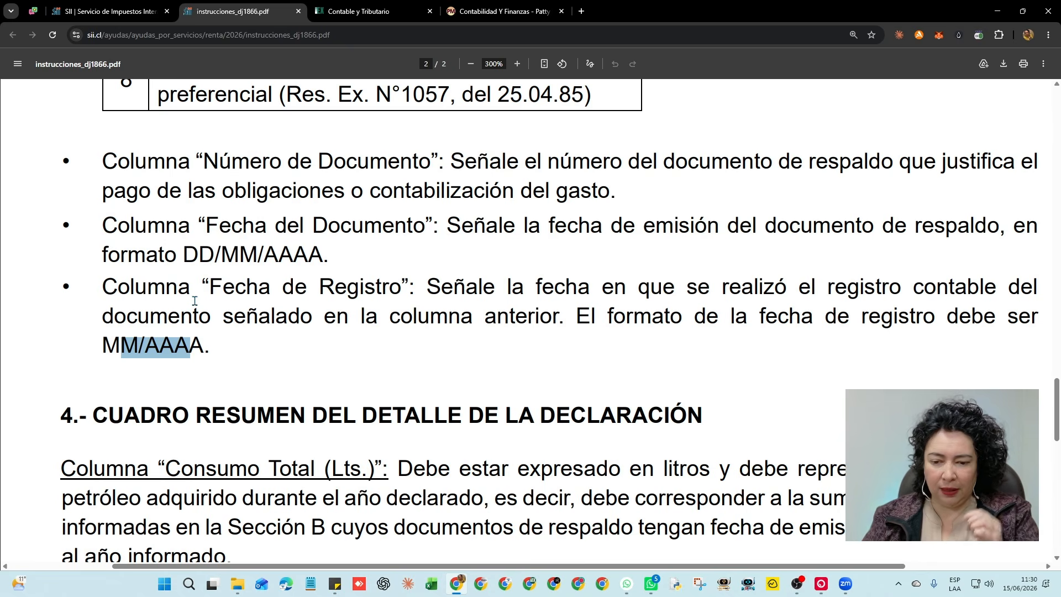
scroll(194, 300, down, 4)
drag(111, 193, 689, 194)
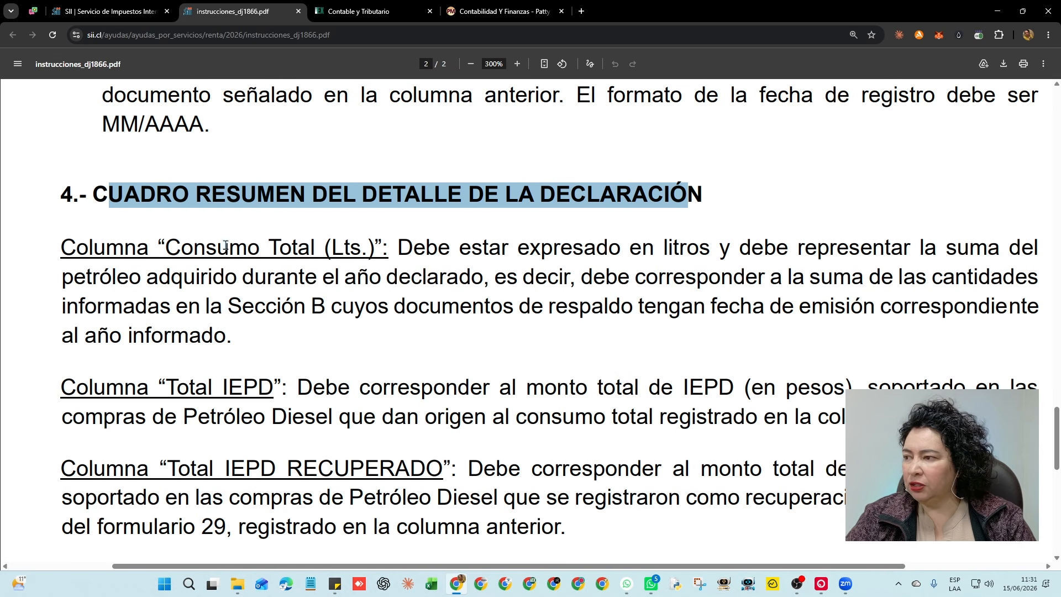
Highlight the summary columns Consumo Total (Lts.), Total IEPD, Total IEPD RECUPERADO and Total de Compras Informadas
drag(182, 249, 377, 247)
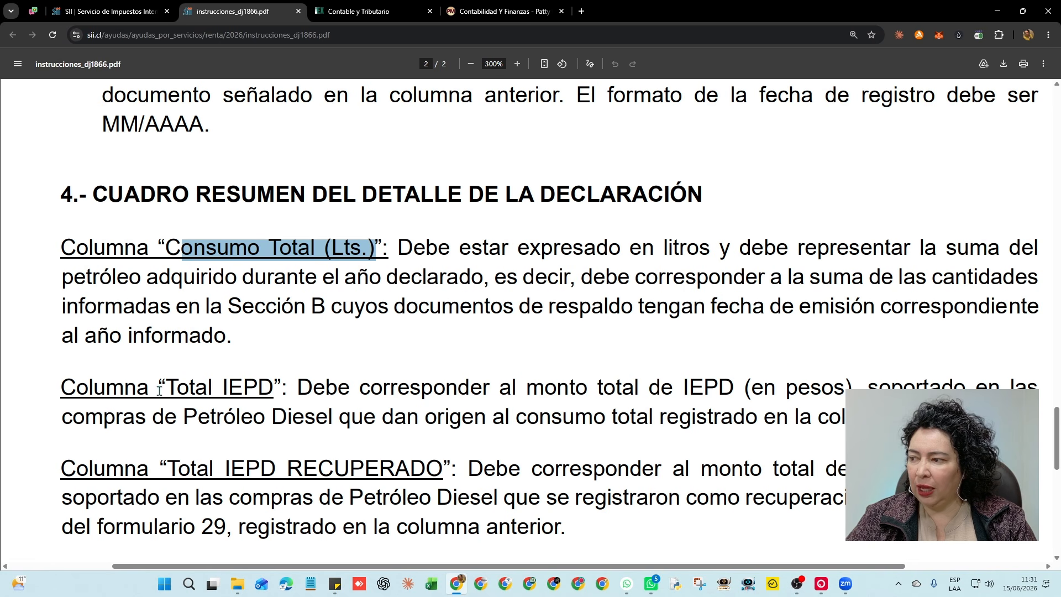
drag(164, 389, 294, 387)
scroll(334, 348, down, 4)
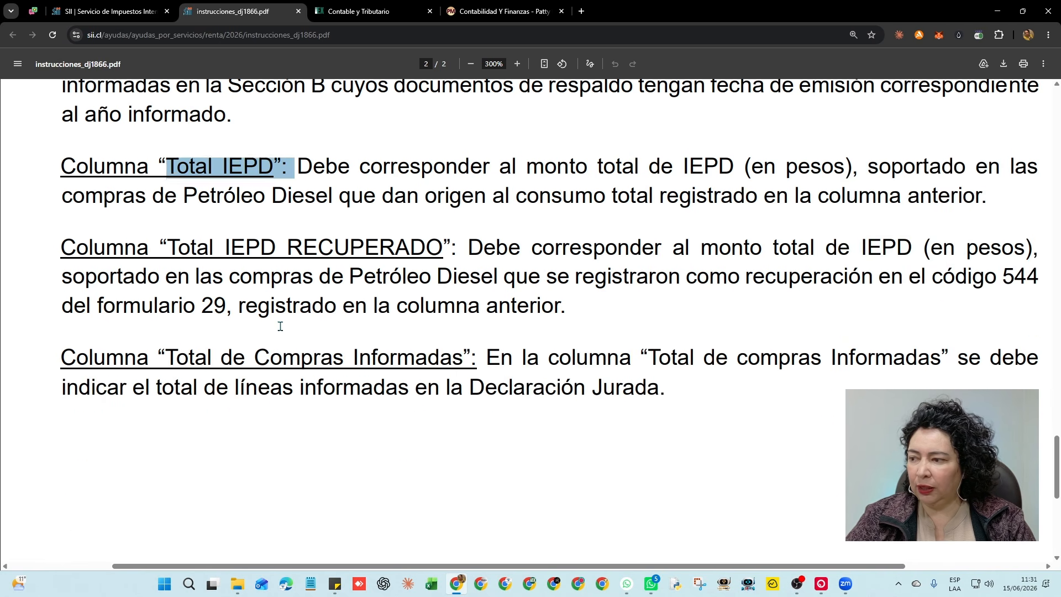
drag(190, 254, 409, 251)
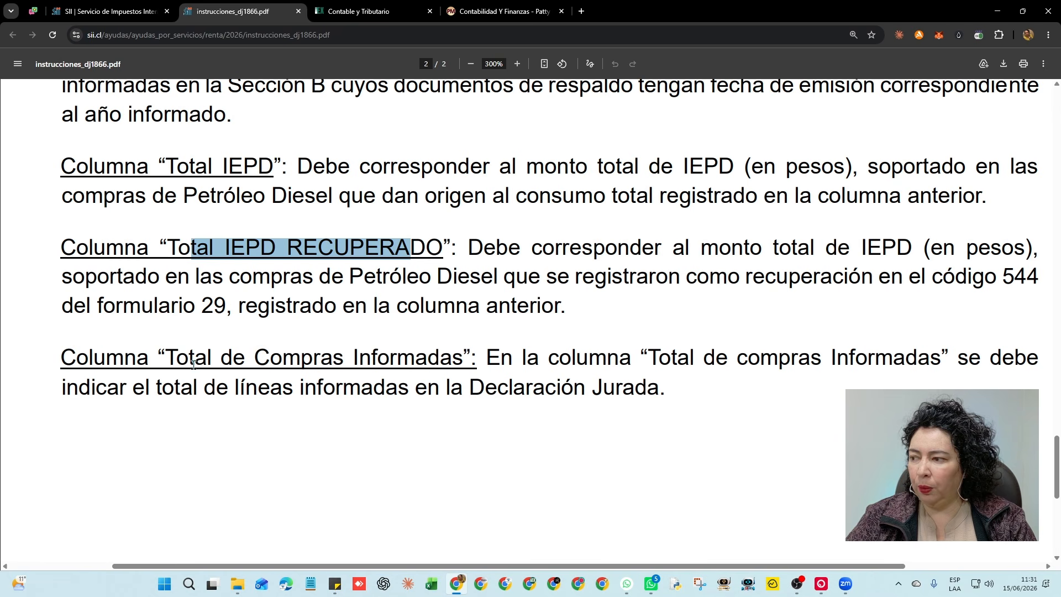
drag(177, 359, 468, 358)
Highlight the Total IEPD RECUPERADO rule and its formulario 29 reference, then return to page 1
scroll(445, 315, up, 1)
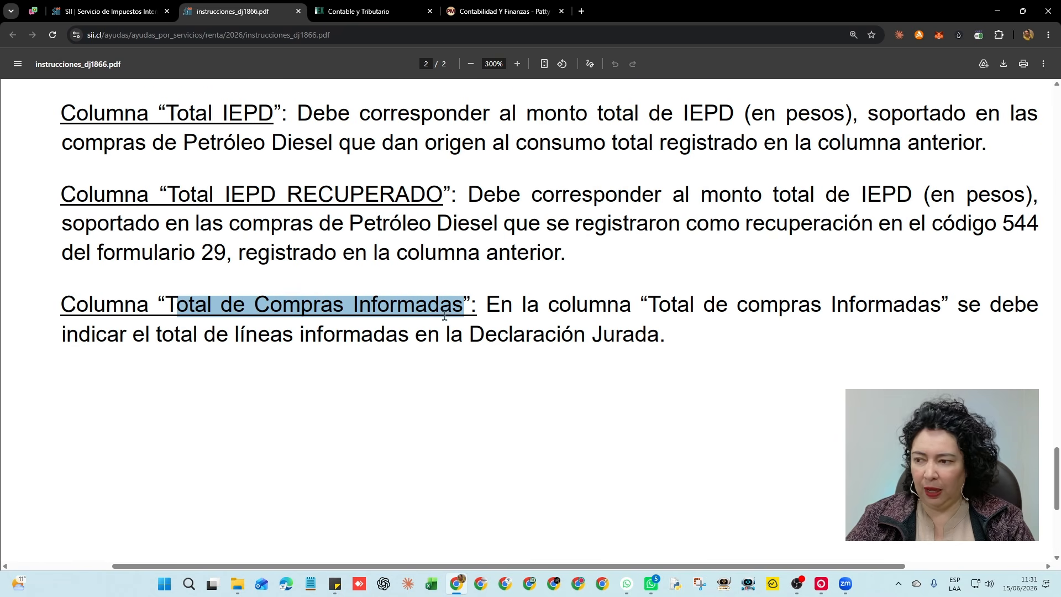
drag(197, 285, 412, 285)
drag(484, 286, 1013, 284)
drag(85, 313, 1040, 314)
drag(69, 345, 562, 342)
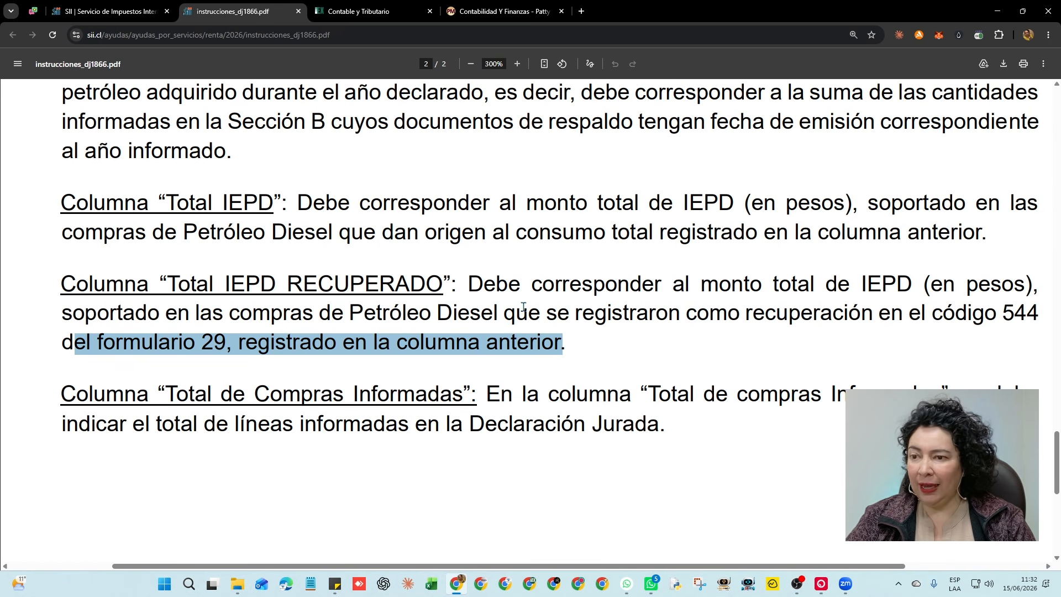
scroll(523, 307, up, 4)
scroll(522, 306, up, 8)
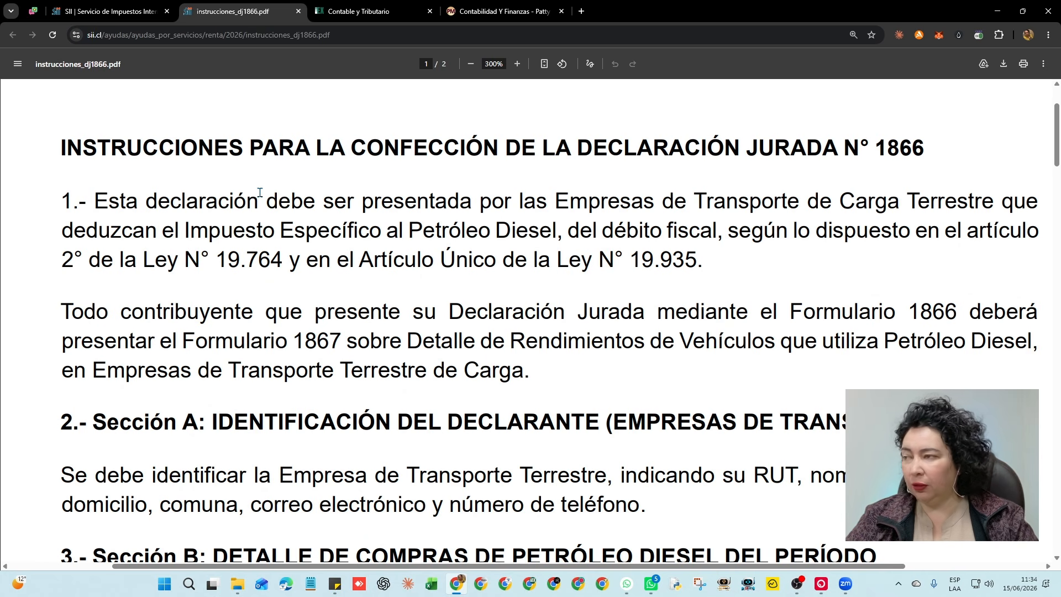
On the SII forms page, highlight F1867's 30 de junio deadline and open its instructions PDF
click(113, 11)
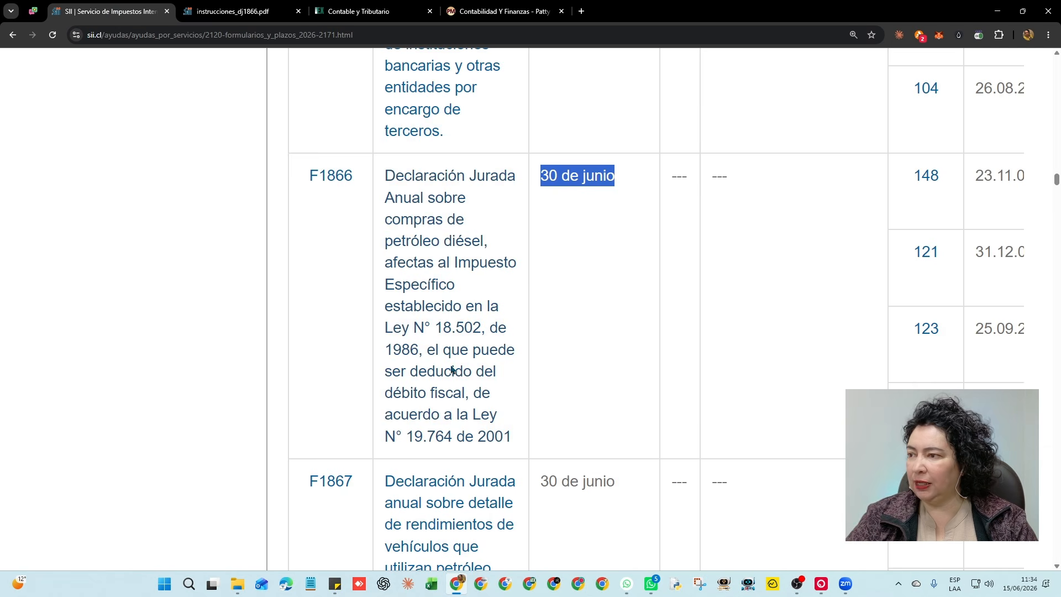
scroll(464, 354, down, 4)
scroll(475, 337, down, 2)
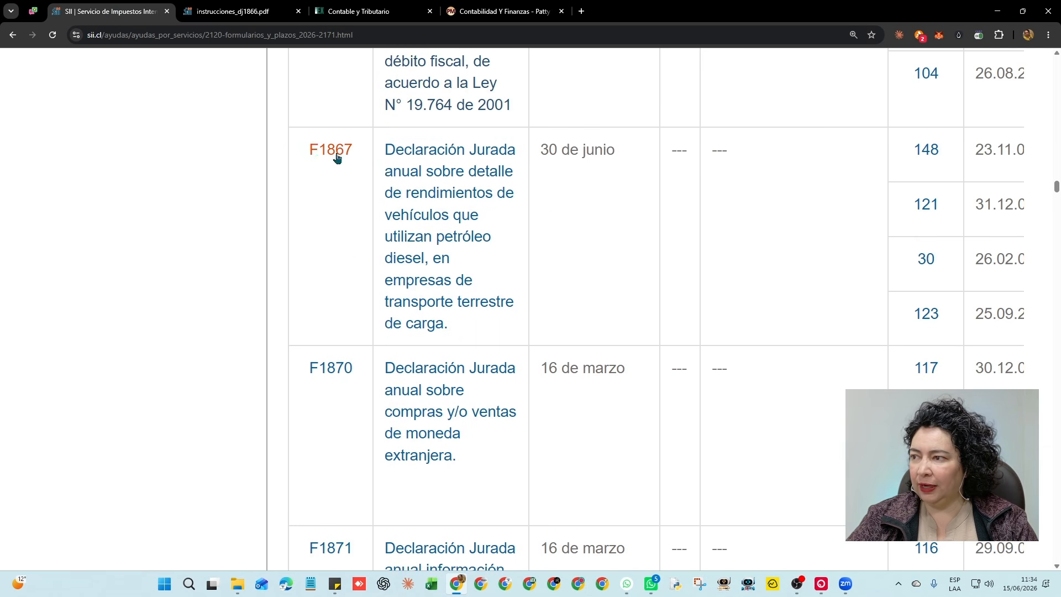
drag(548, 150, 617, 161)
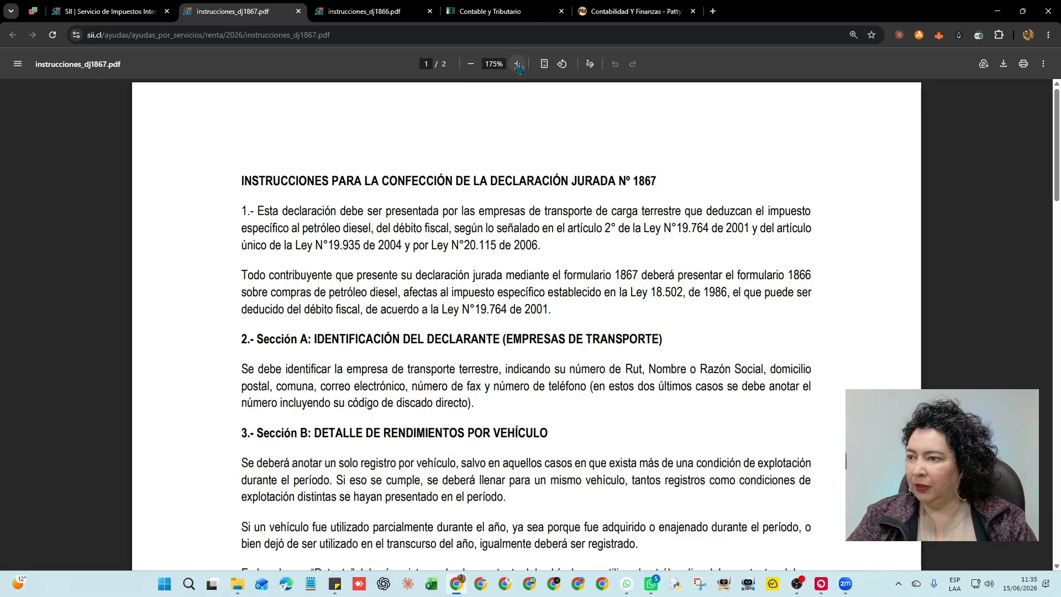
click(518, 64)
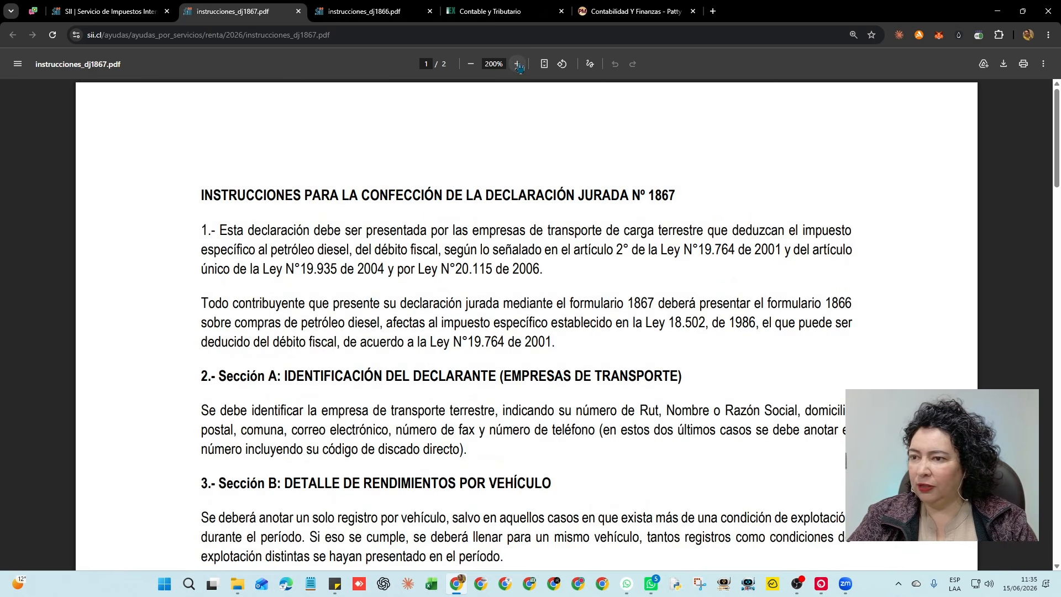
Zoom the DJ 1867 PDF to 300% and highlight point 1's text on diesel tax purchases
click(518, 64)
click(517, 64)
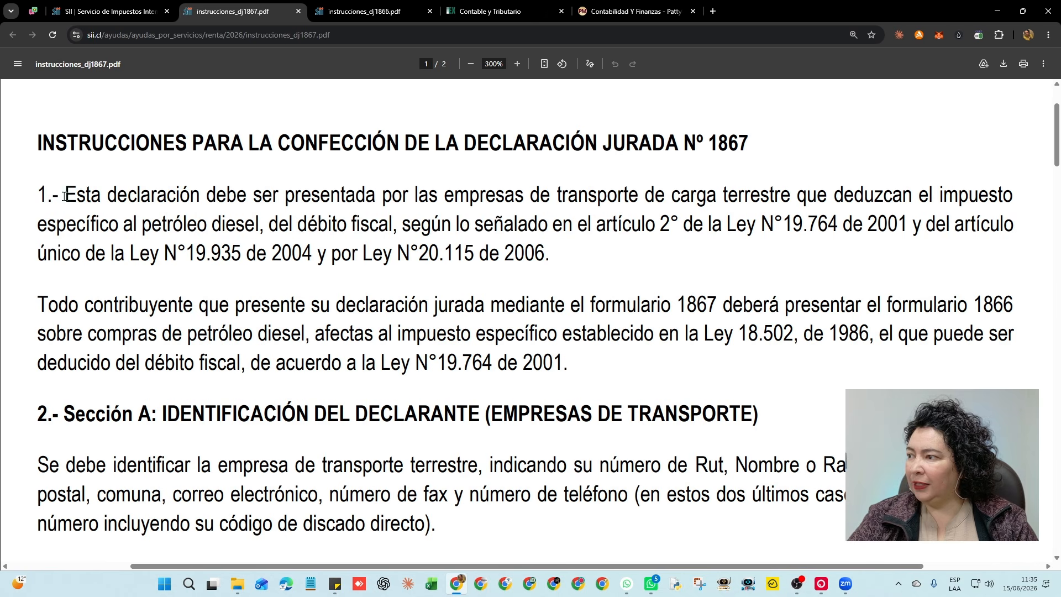
drag(72, 197, 983, 204)
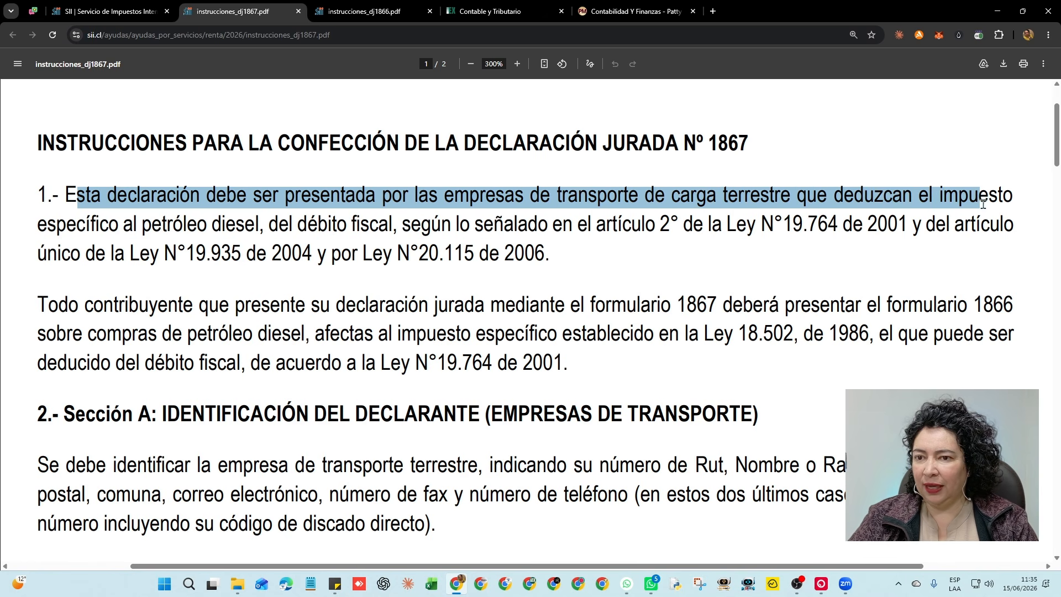
drag(39, 228, 623, 228)
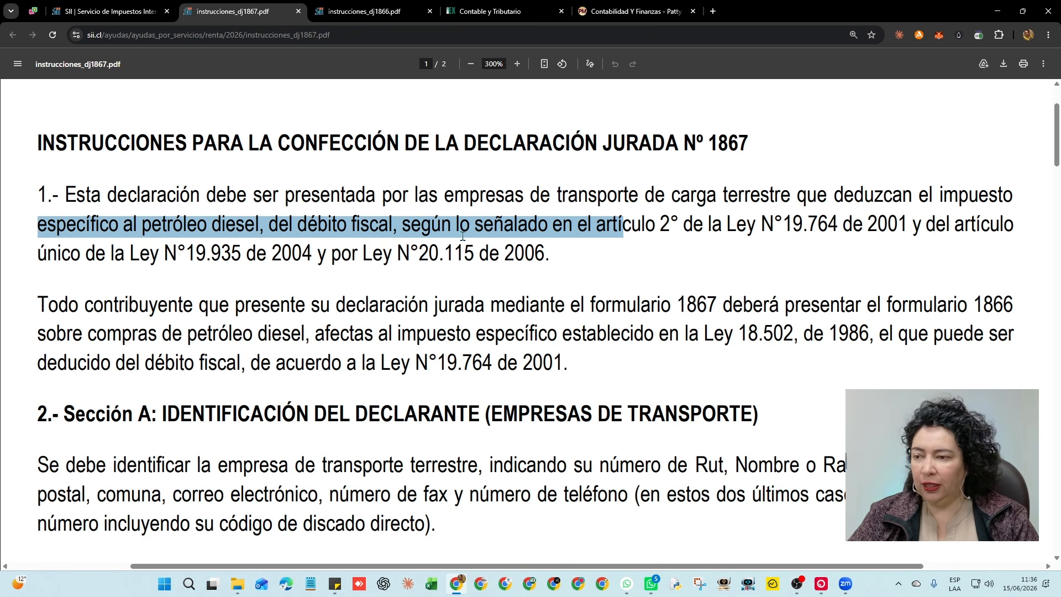
scroll(523, 242, down, 2)
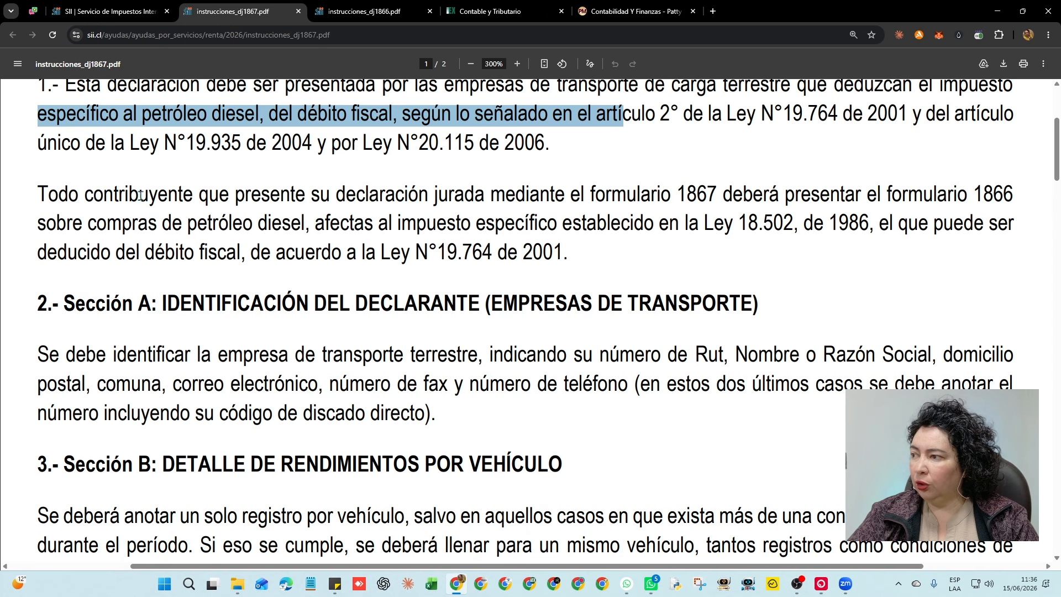
drag(85, 194, 985, 196)
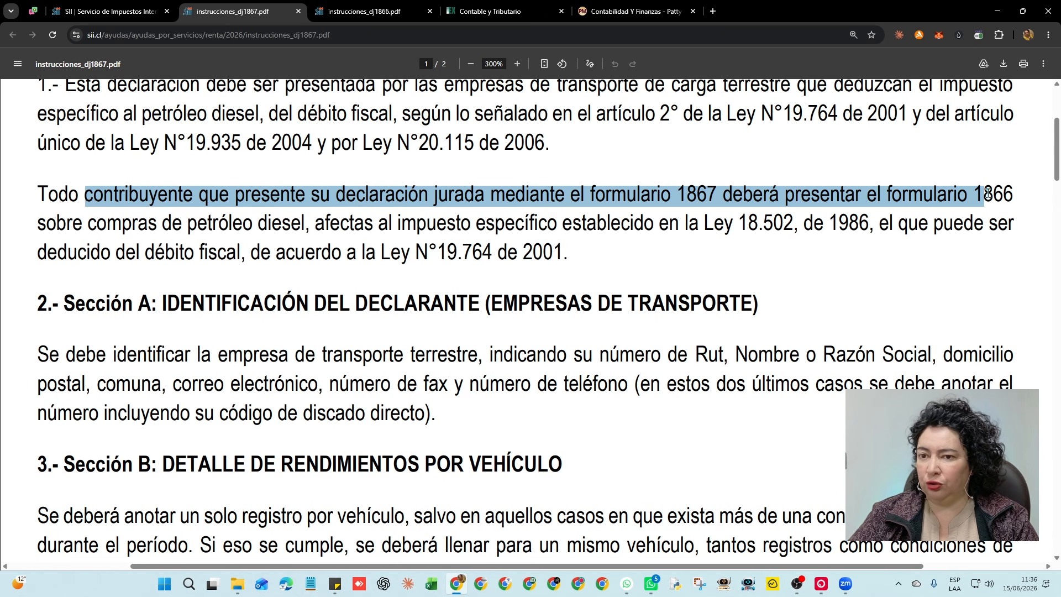
drag(57, 223, 663, 226)
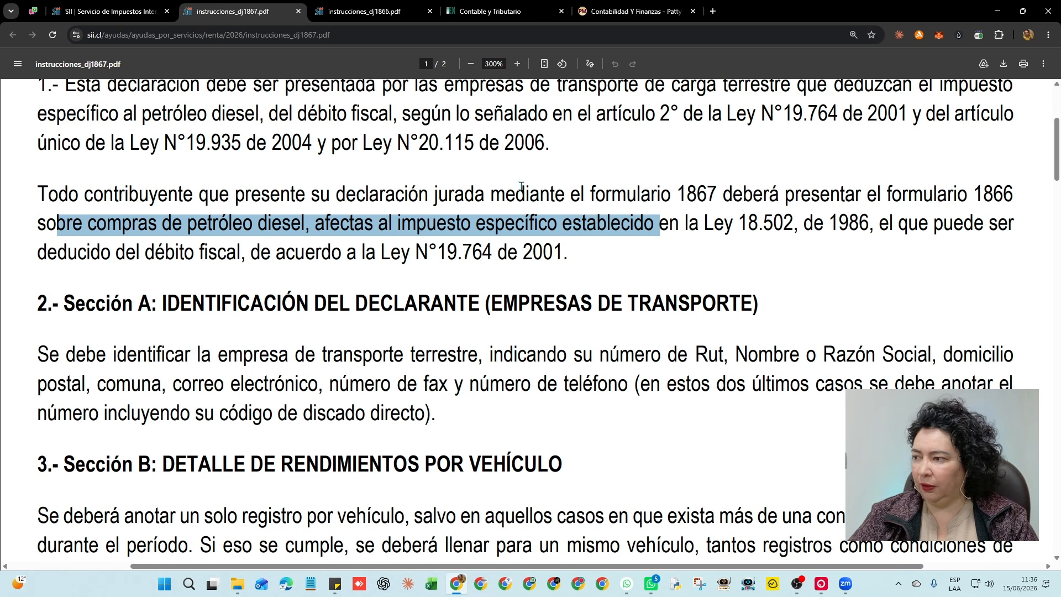
Highlight correo electrónico in Sección A's identification data and the Sección B vehicle-yields heading
scroll(514, 185, down, 2)
drag(183, 196, 732, 197)
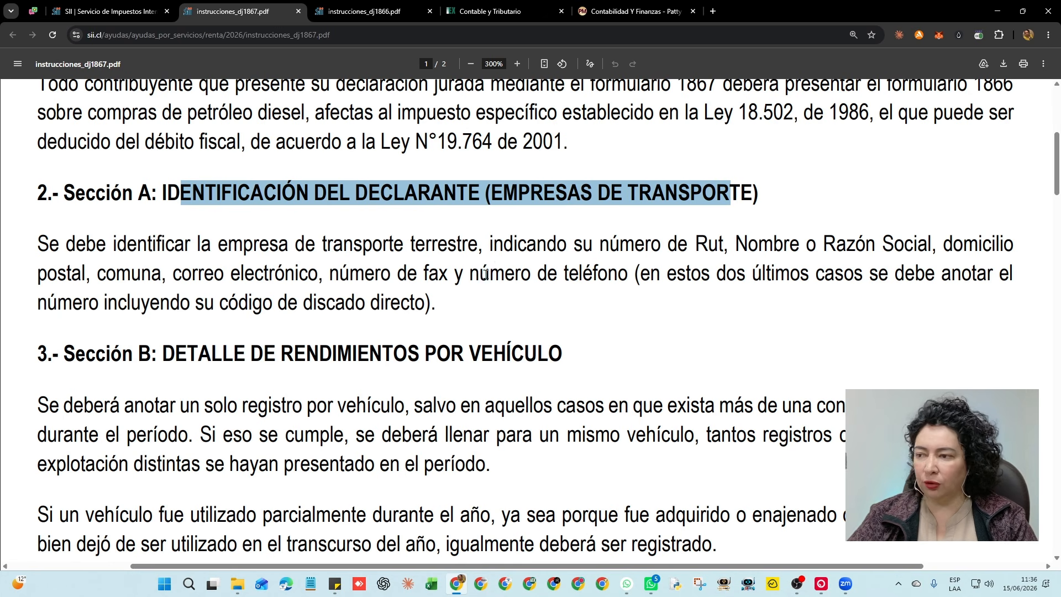
click(188, 275)
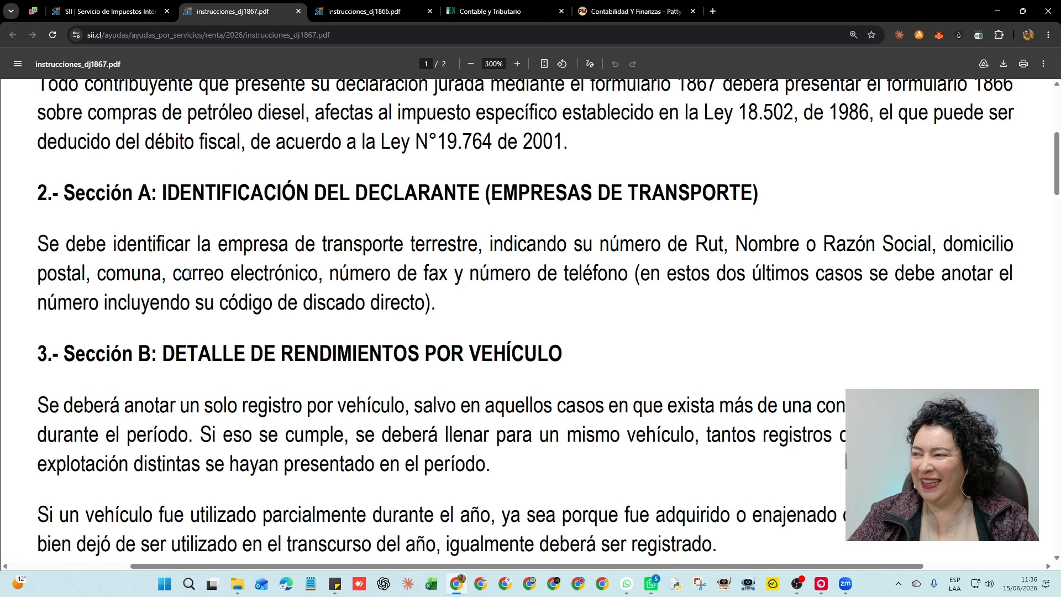
drag(189, 274, 303, 273)
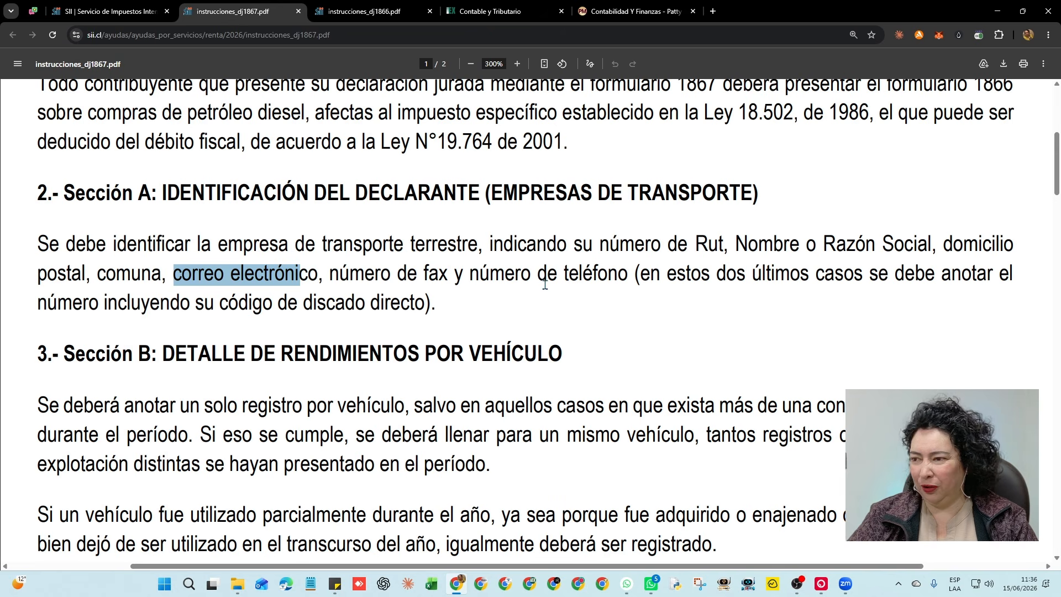
scroll(579, 282, down, 2)
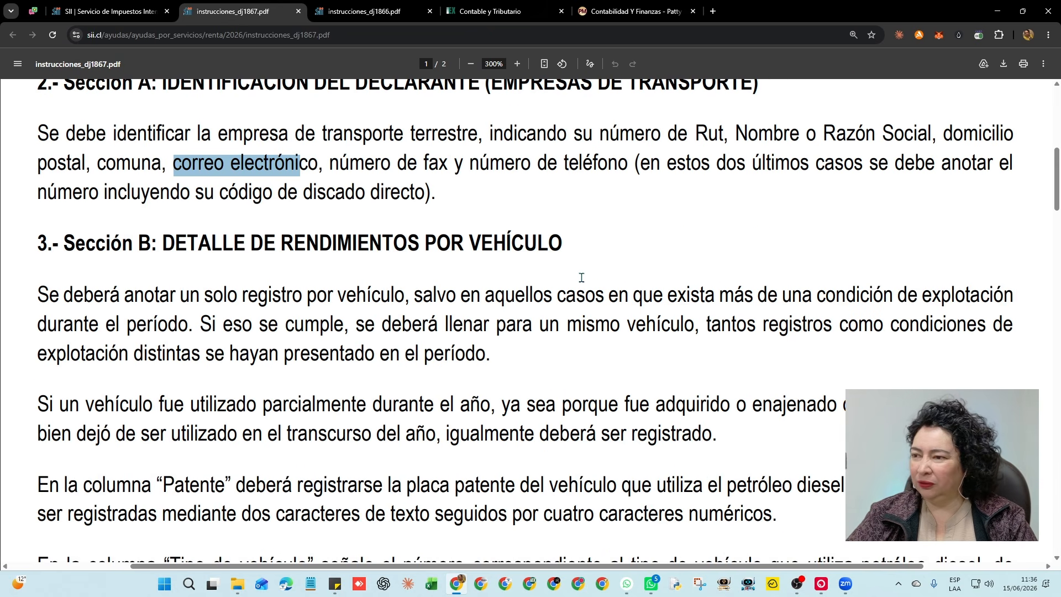
scroll(579, 281, down, 2)
drag(97, 135, 558, 142)
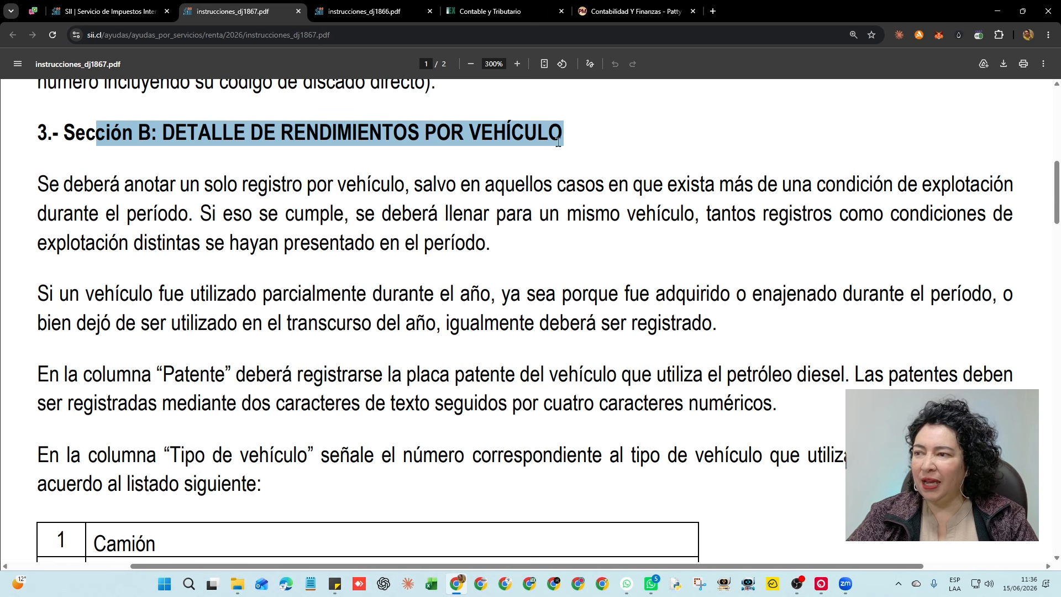
Highlight the one-record-per-vehicle rule, multiple operating conditions, and part-year or unused vehicle sentences
drag(40, 185, 966, 186)
drag(59, 214, 172, 214)
drag(200, 213, 977, 214)
drag(48, 244, 478, 249)
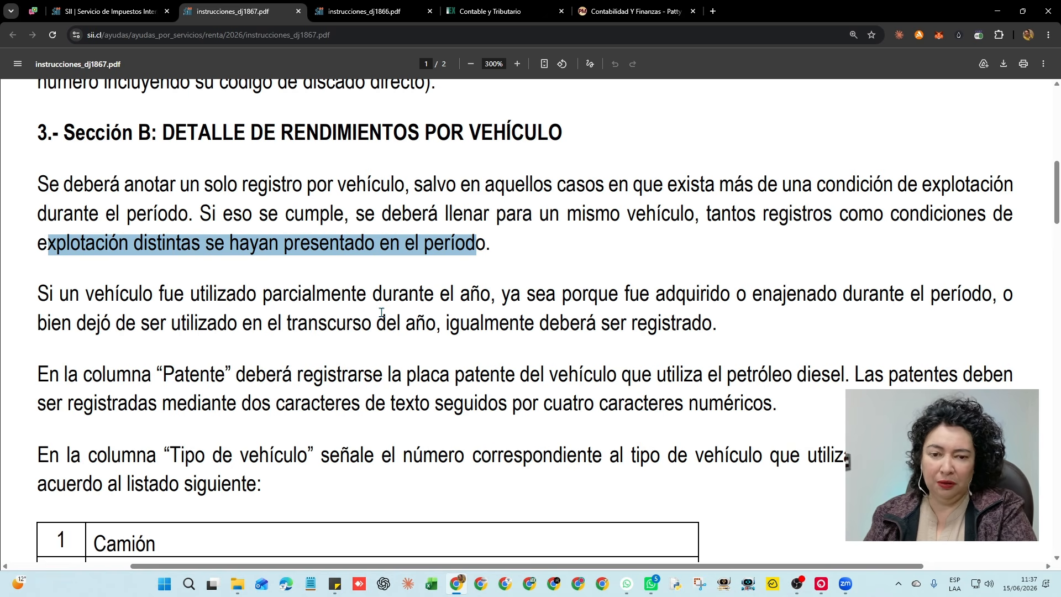
drag(49, 294, 996, 294)
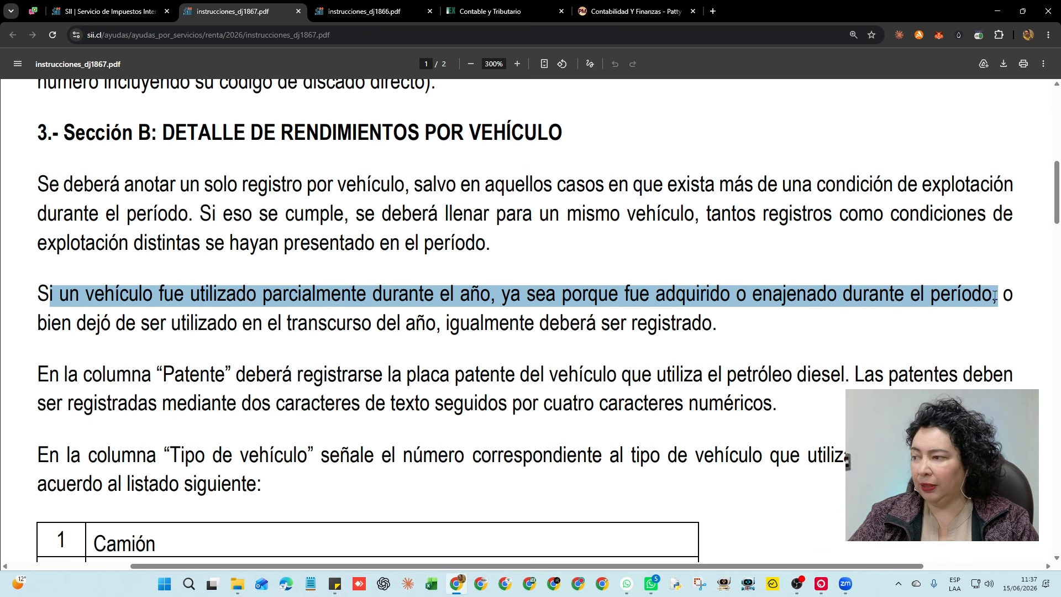
drag(66, 330, 705, 325)
Highlight the following rule and the licence plate format instruction
scroll(593, 304, down, 2)
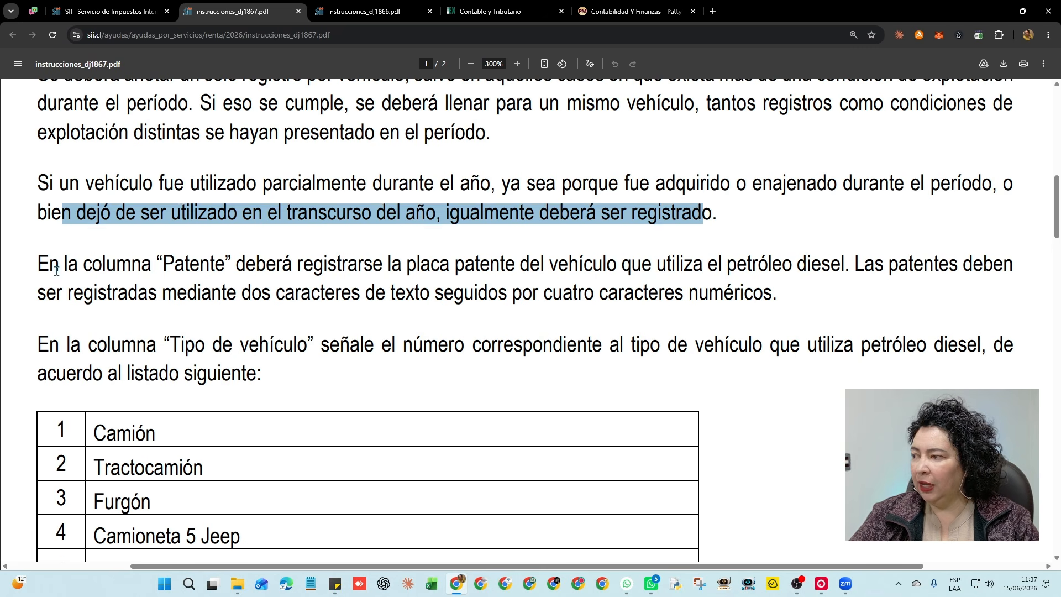
drag(60, 267, 985, 265)
drag(65, 294, 765, 294)
scroll(614, 270, down, 4)
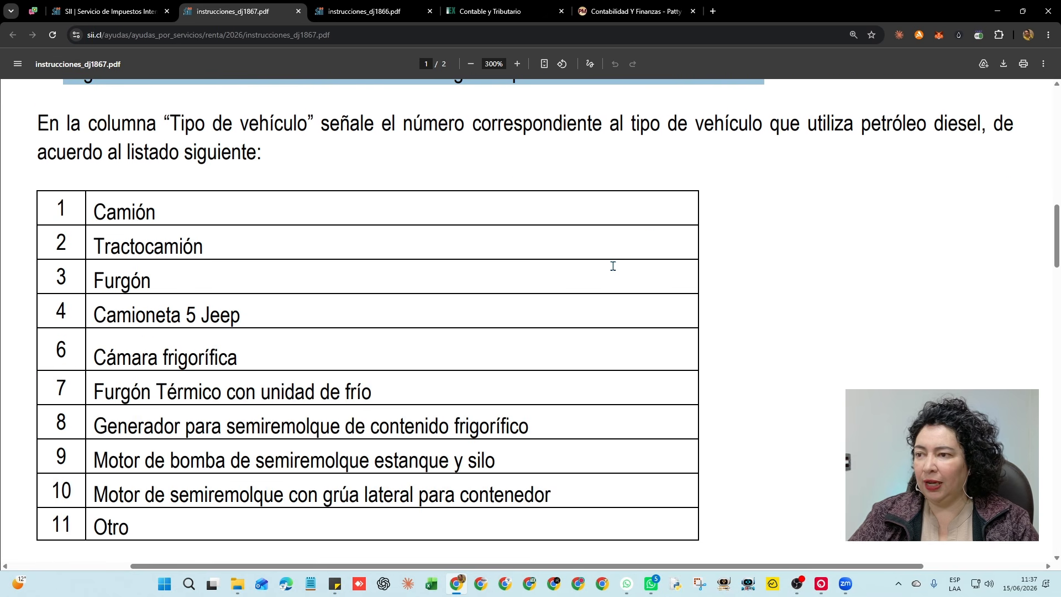
scroll(617, 270, up, 2)
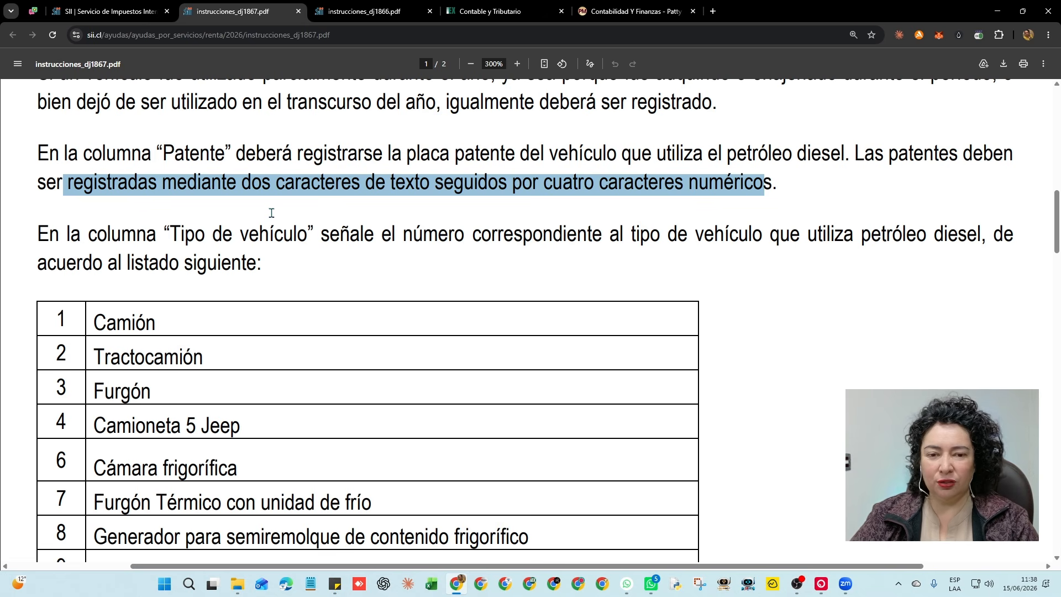
Highlight the Tipo de vehículo instruction and table entries Furgón and 4 Camioneta 5 Jeep
drag(81, 237, 975, 237)
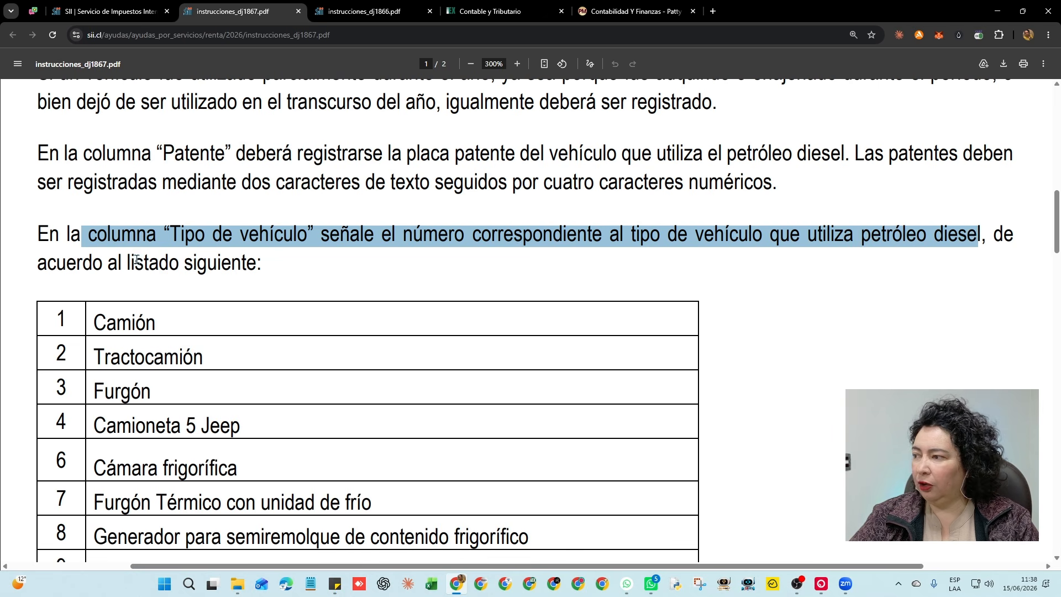
drag(68, 263, 211, 267)
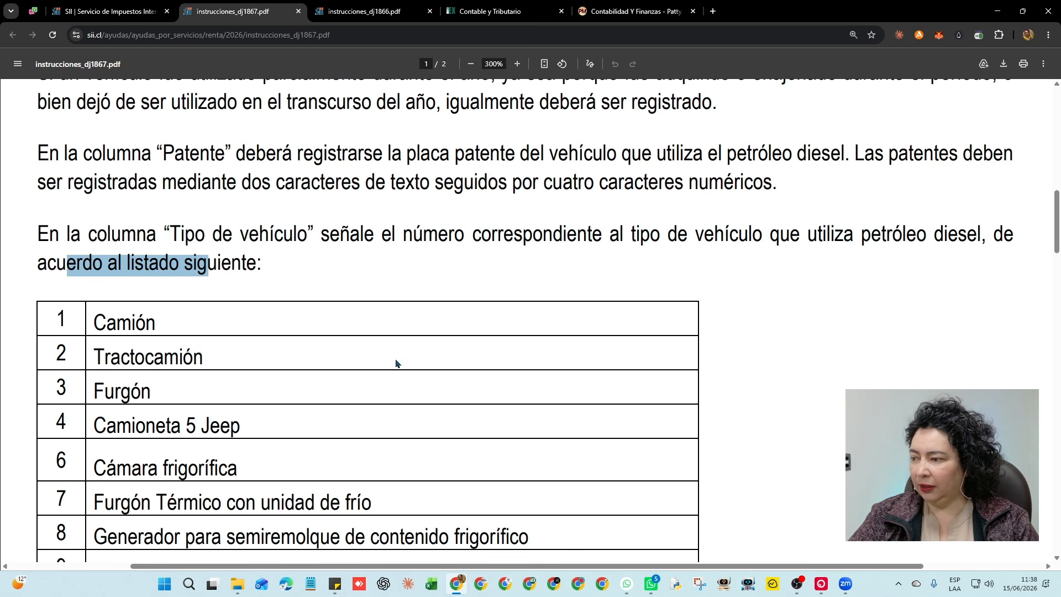
scroll(557, 340, down, 2)
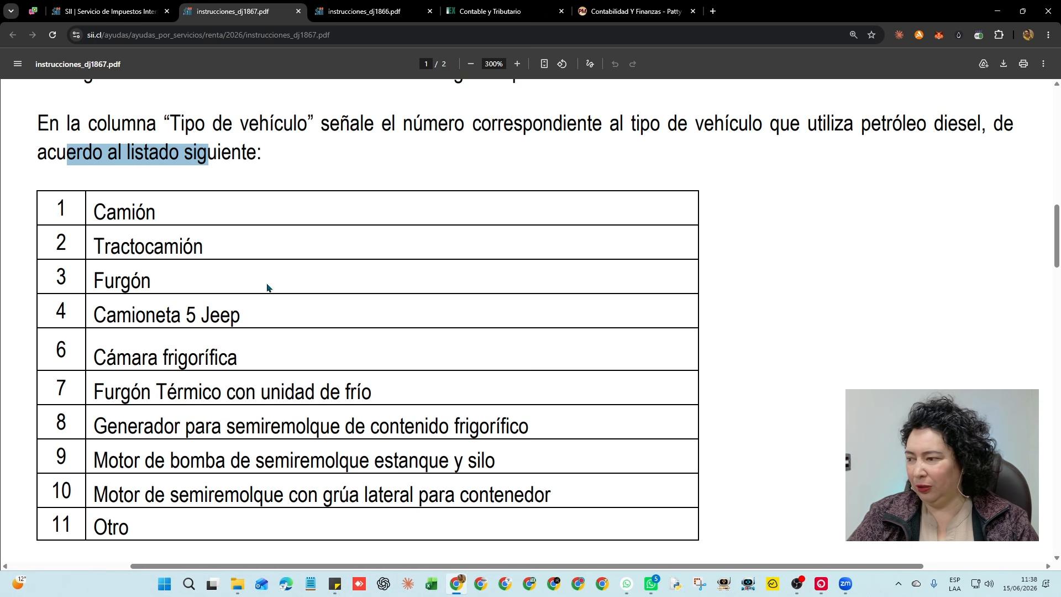
drag(94, 212, 178, 248)
click(120, 246)
drag(94, 281, 151, 284)
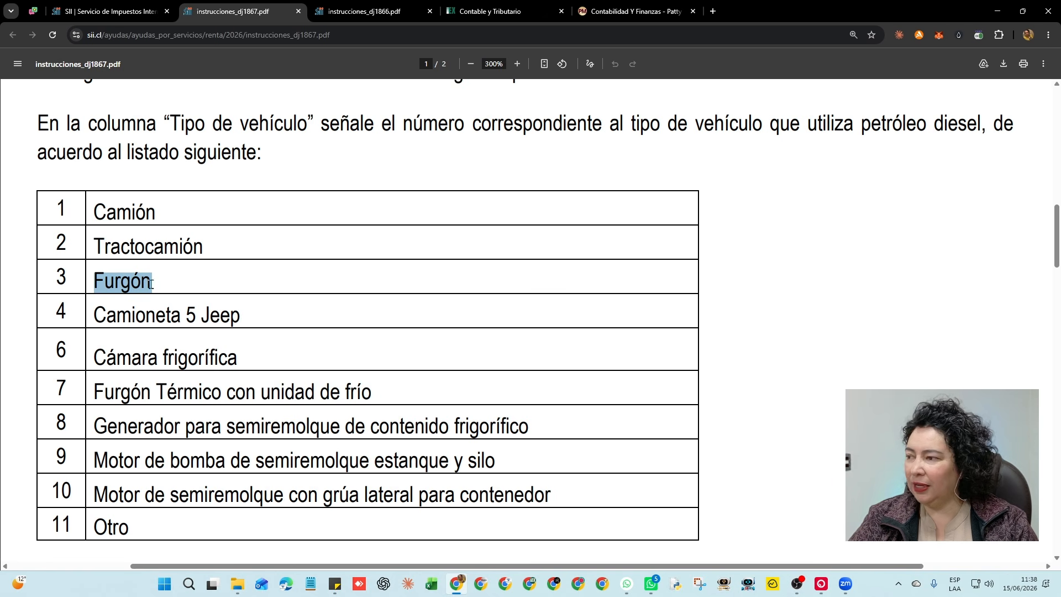
drag(107, 317, 241, 321)
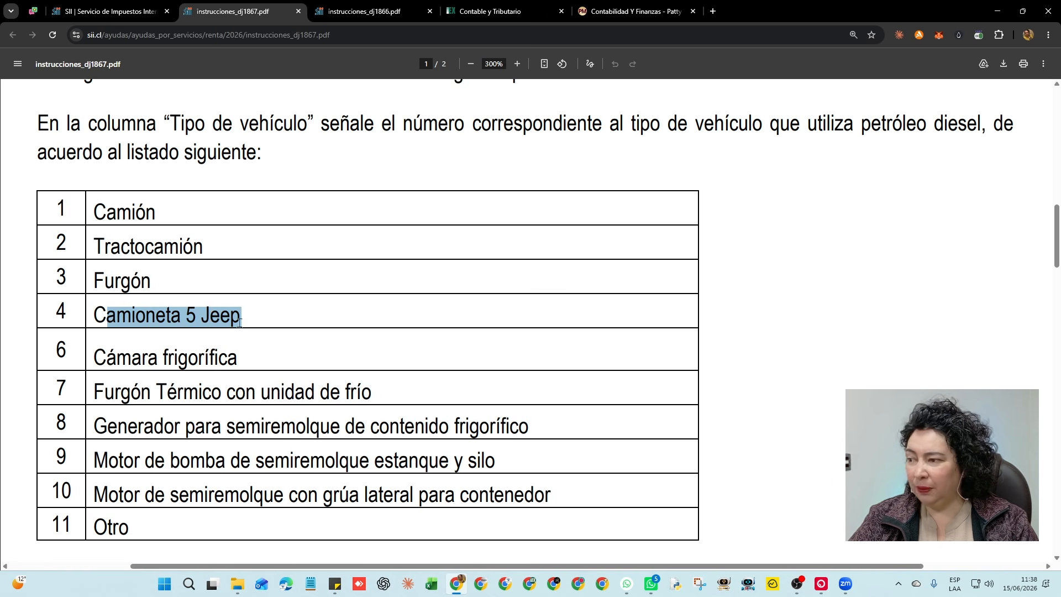
click(88, 317)
drag(56, 309, 243, 317)
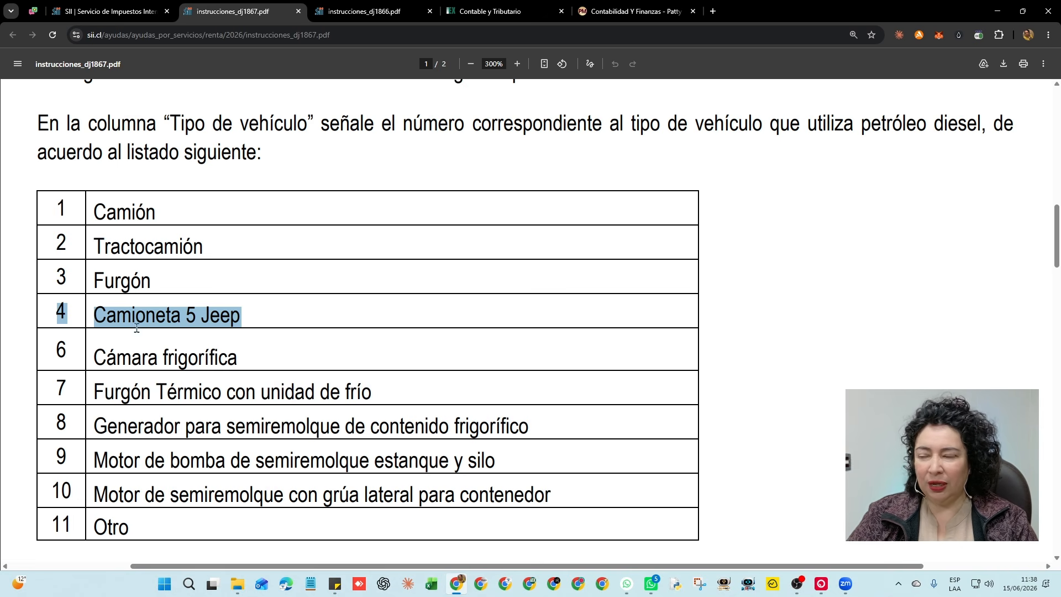
Highlight vehicle type rows 6 to 9, from Cámara frigorífica to the tank pump motor
drag(97, 359, 247, 361)
drag(104, 393, 321, 393)
drag(103, 426, 450, 430)
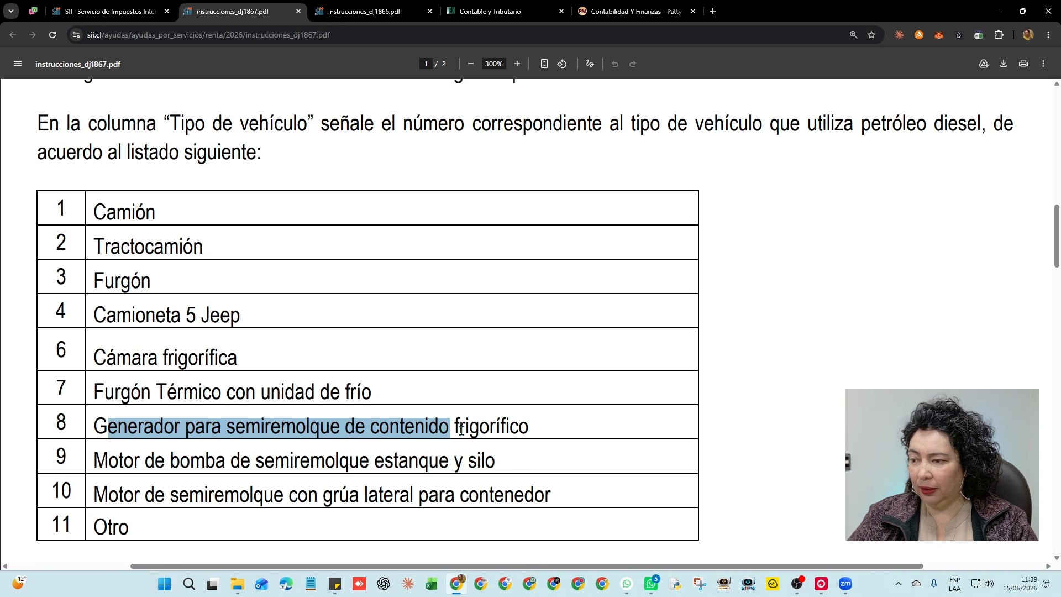
drag(107, 460, 492, 462)
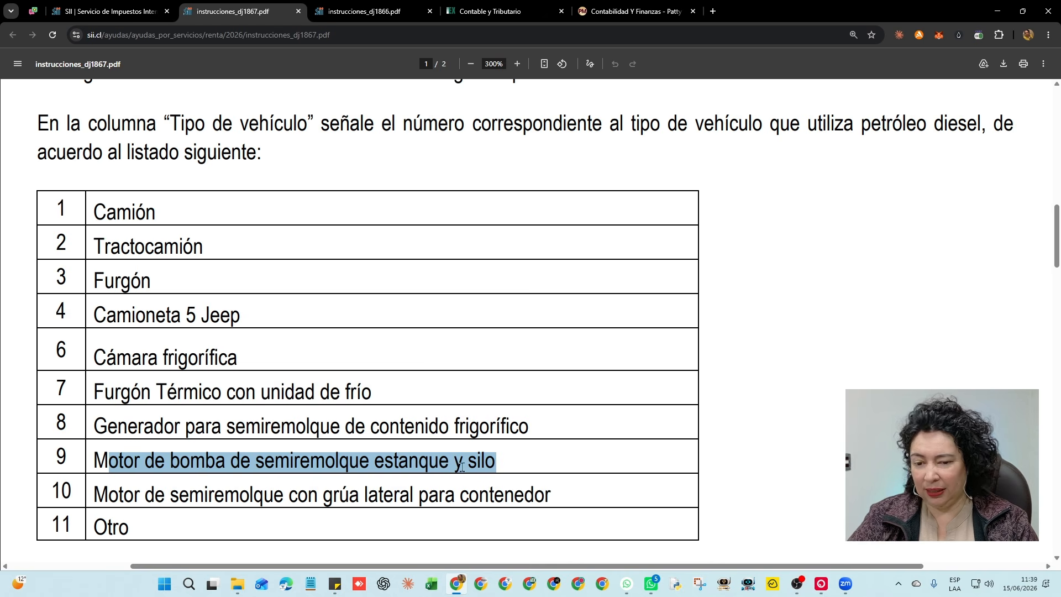
scroll(282, 357, down, 4)
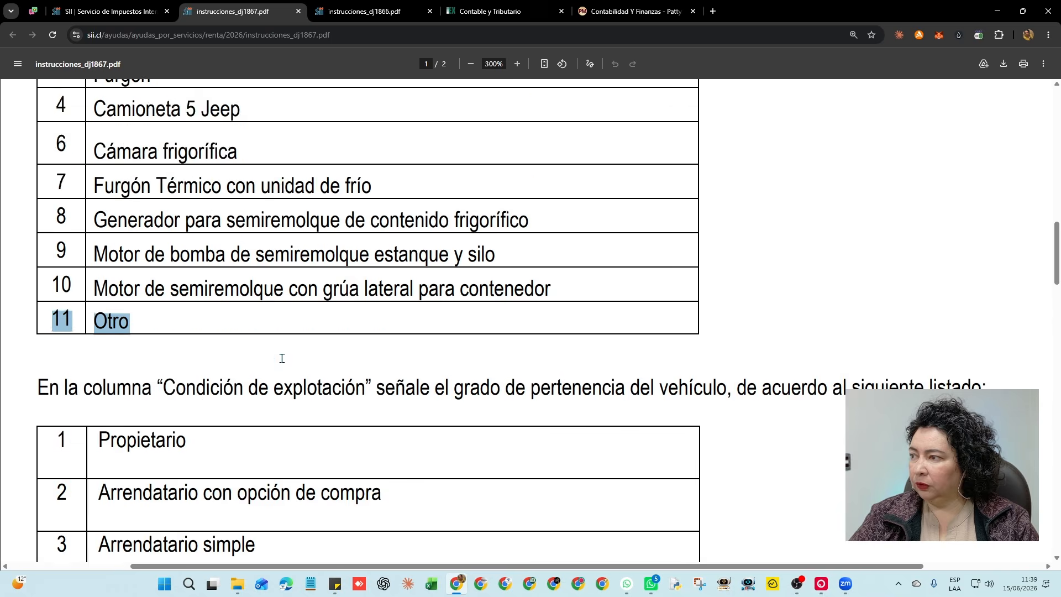
scroll(285, 354, up, 6)
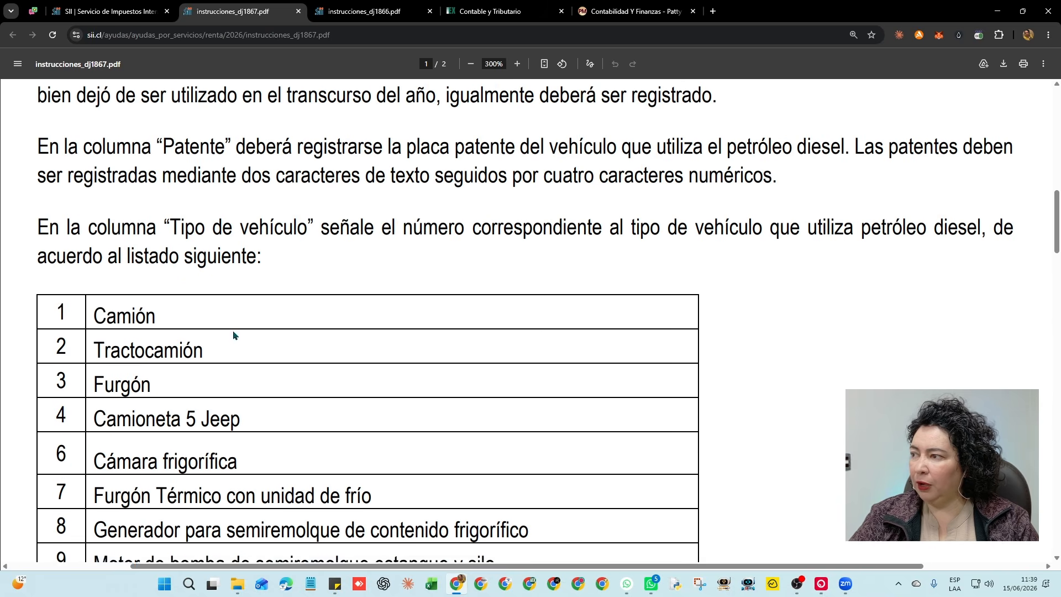
scroll(172, 303, down, 2)
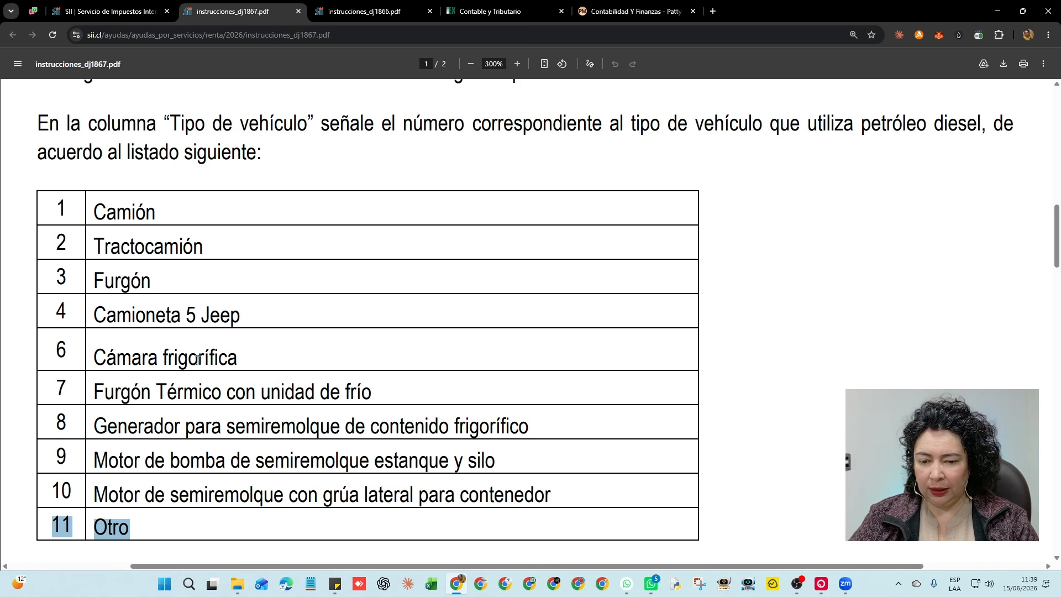
scroll(261, 478, down, 6)
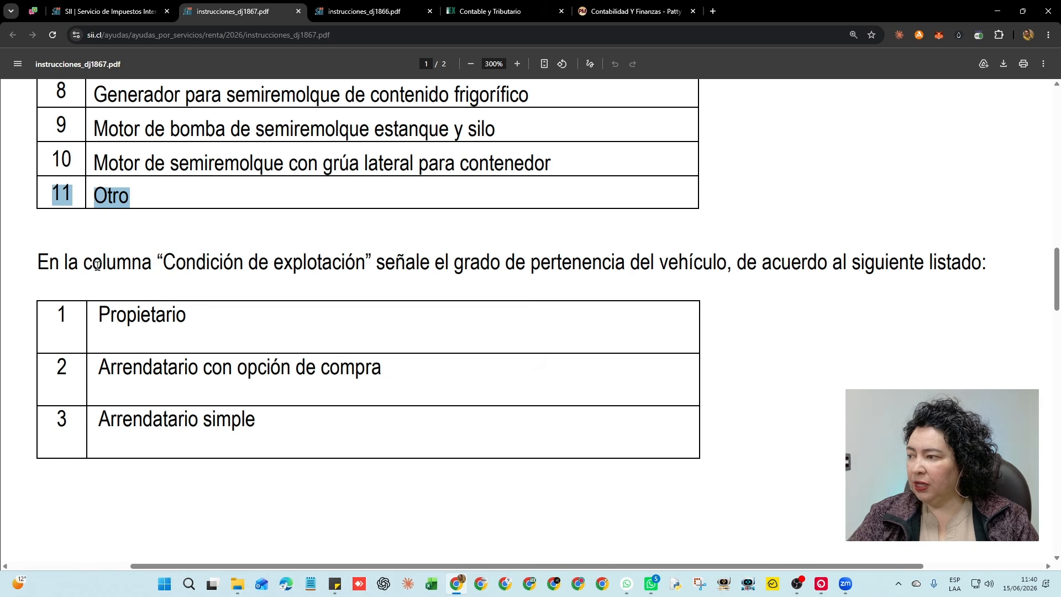
Highlight Condición de explotación codes, including Arrendatario con opción de compra and Otro, then the Peso Bruto paragraph
drag(104, 263, 387, 271)
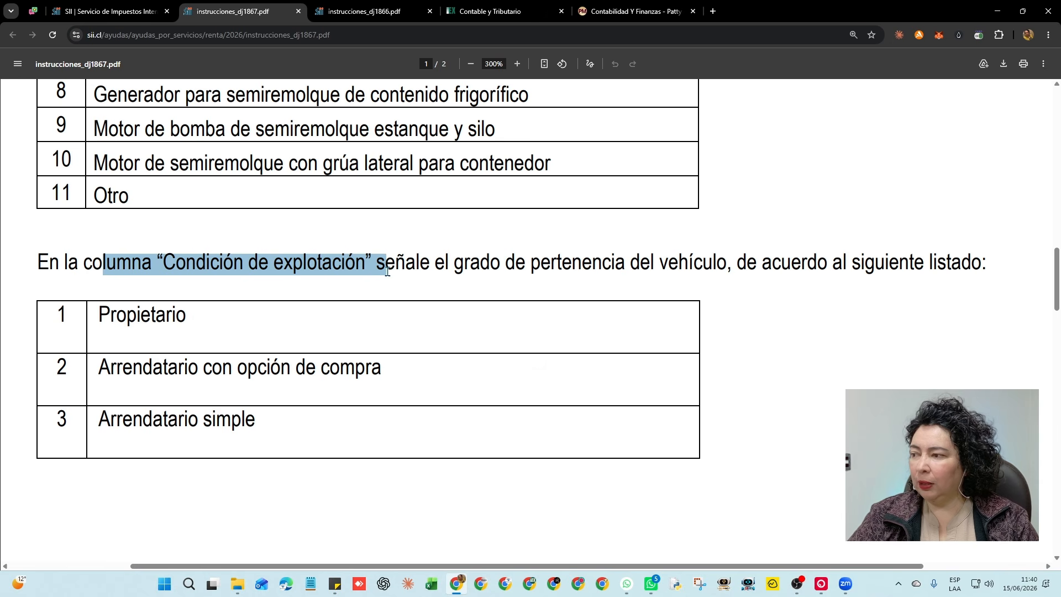
scroll(459, 277, down, 2)
drag(96, 204, 178, 208)
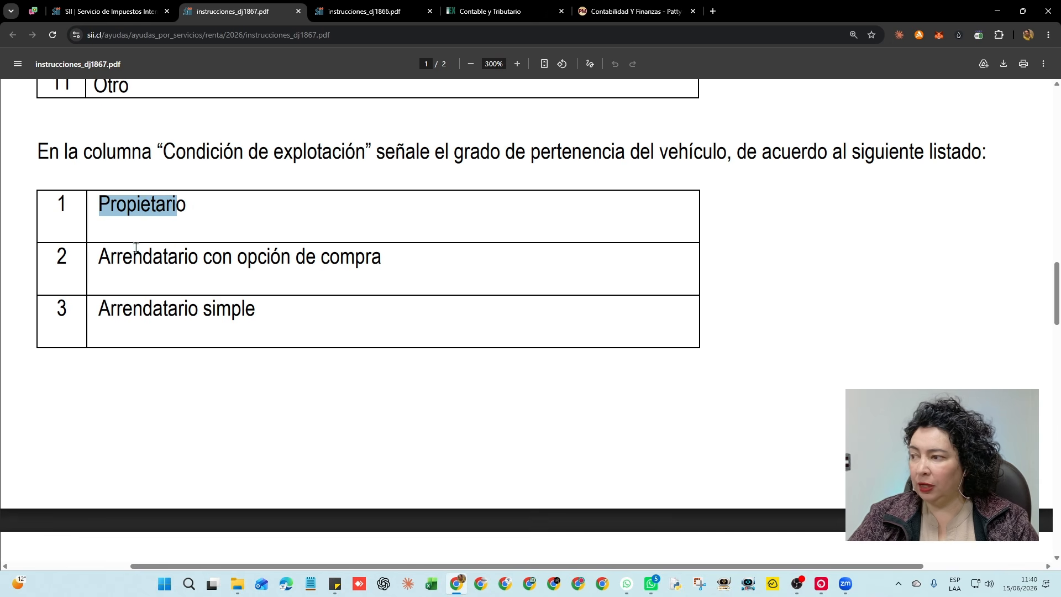
drag(111, 260, 383, 263)
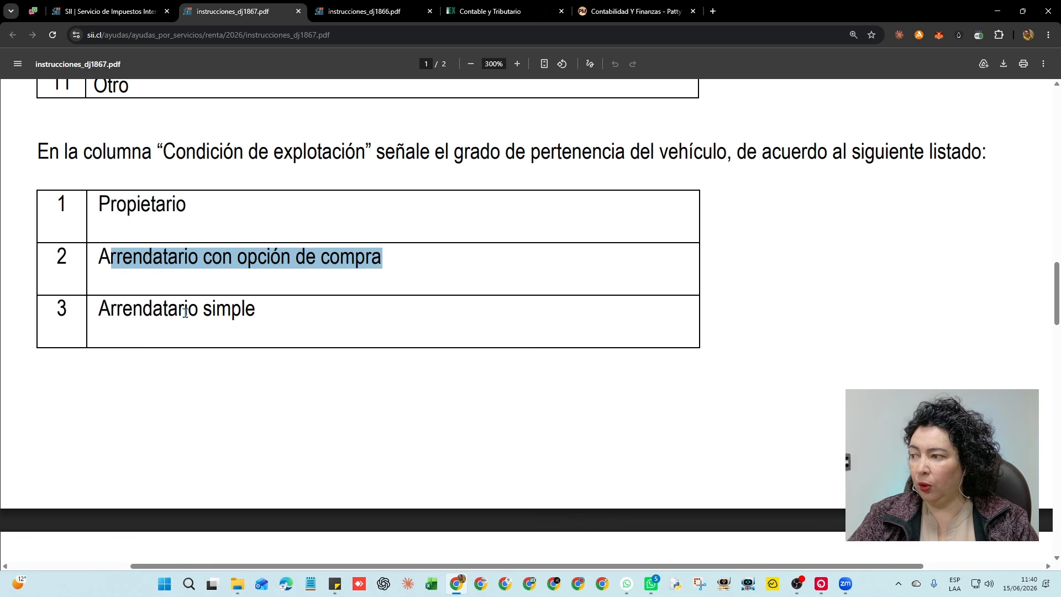
drag(123, 311, 233, 311)
scroll(216, 272, down, 5)
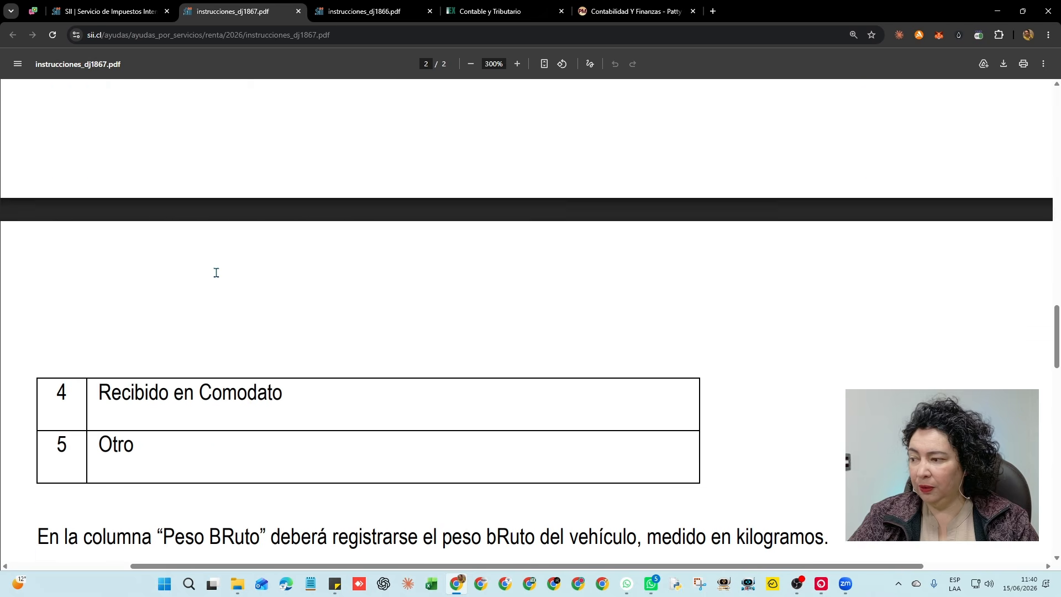
scroll(216, 272, down, 2)
drag(98, 263, 274, 264)
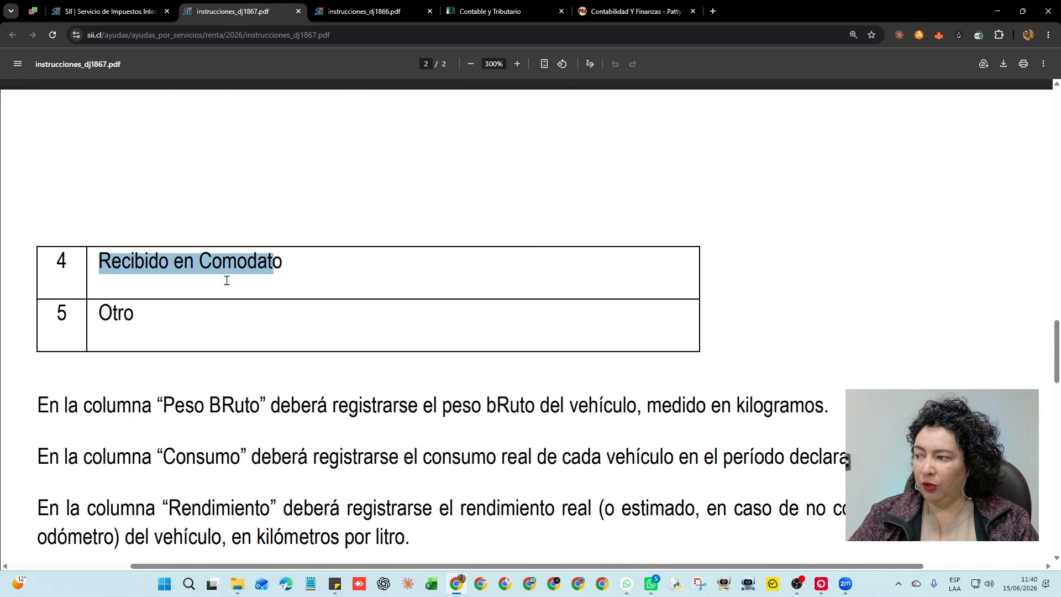
double_click(107, 311)
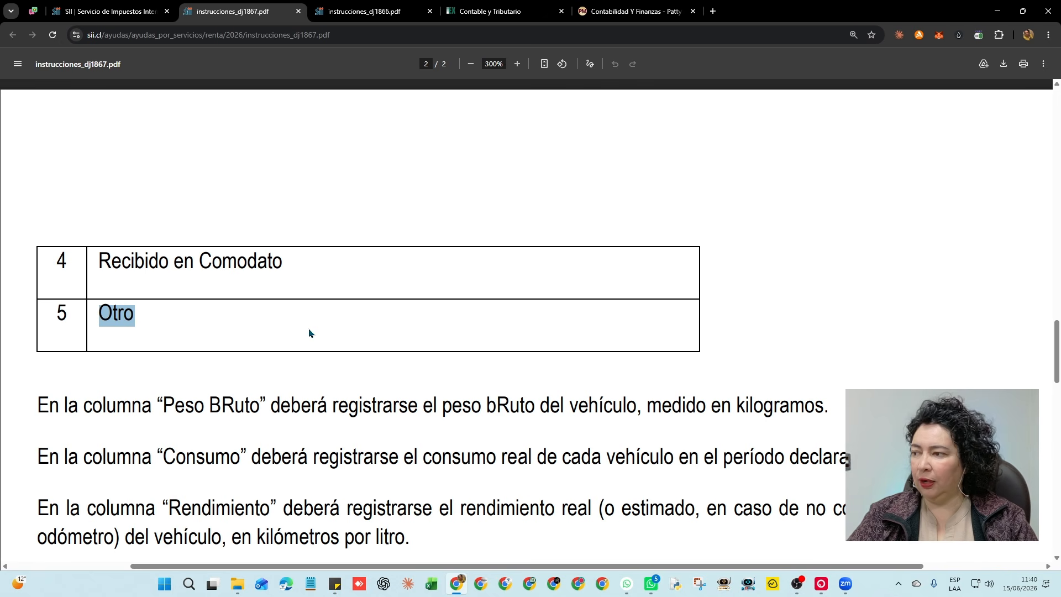
scroll(309, 333, down, 3)
drag(106, 186, 810, 191)
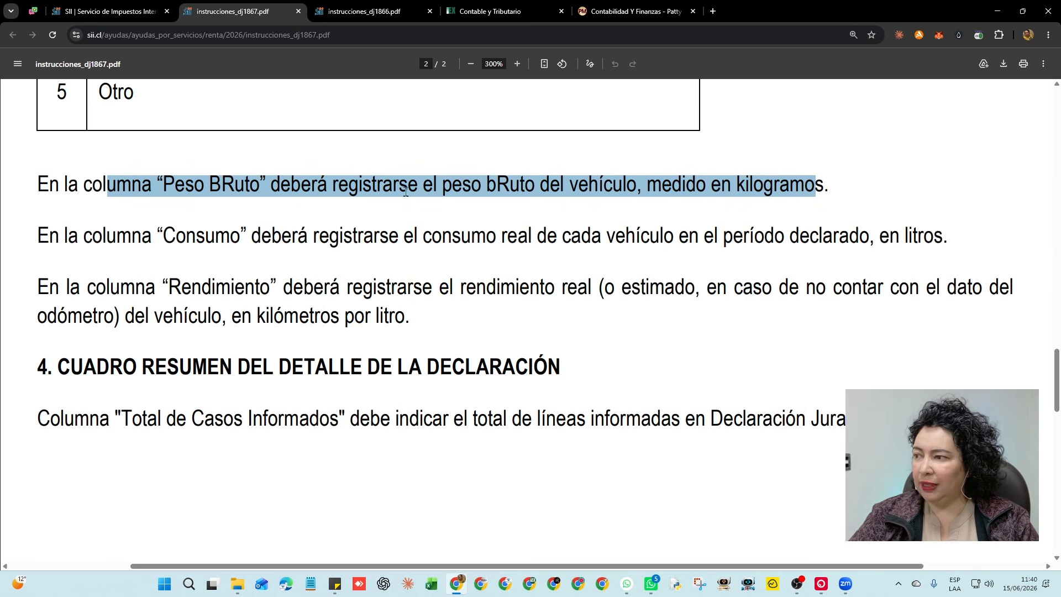
click(205, 188)
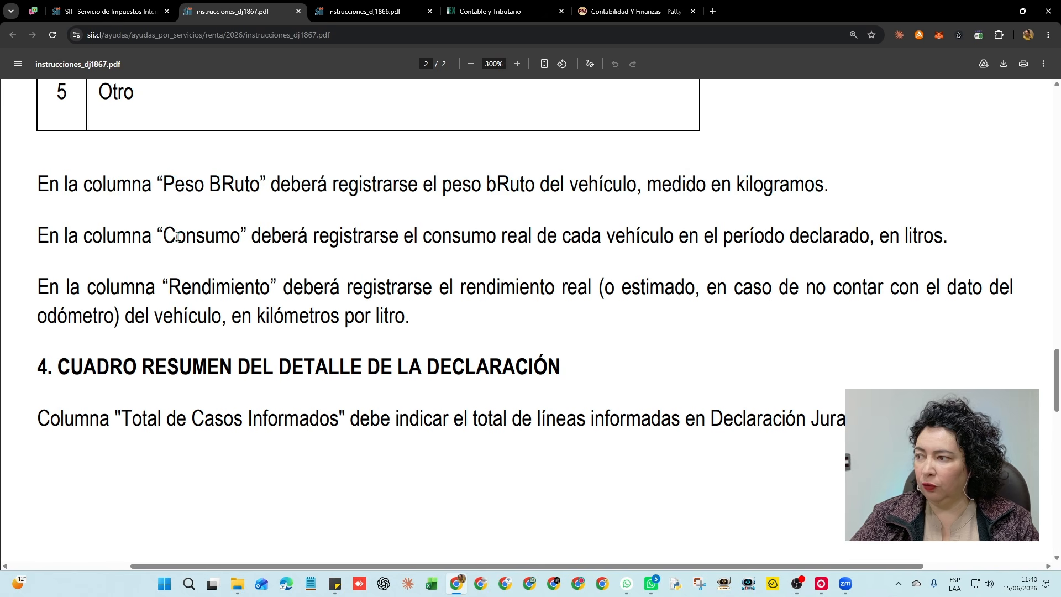
drag(168, 237, 599, 239)
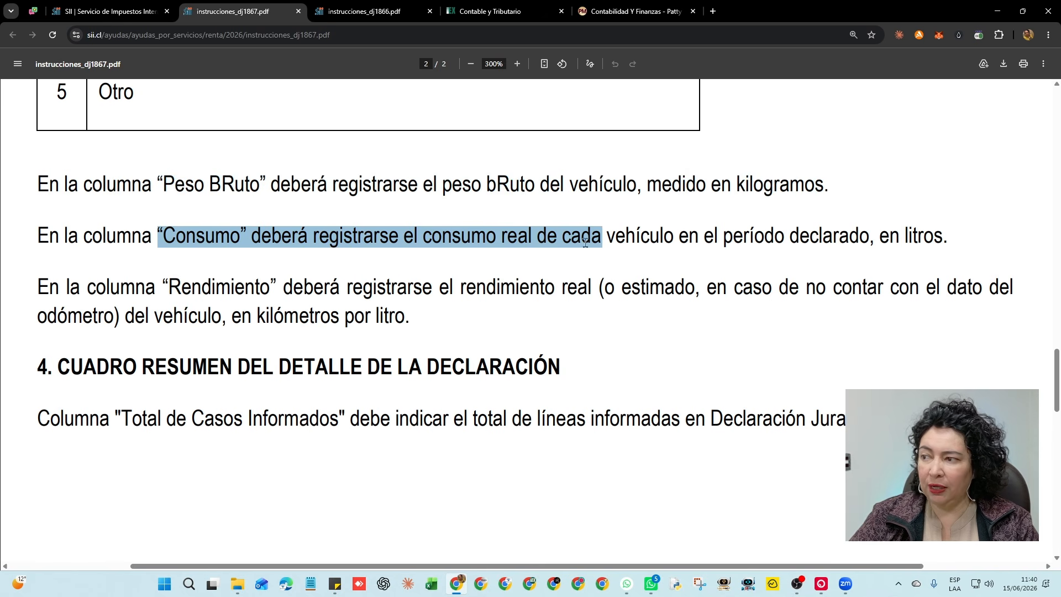
click(400, 237)
drag(330, 236, 909, 232)
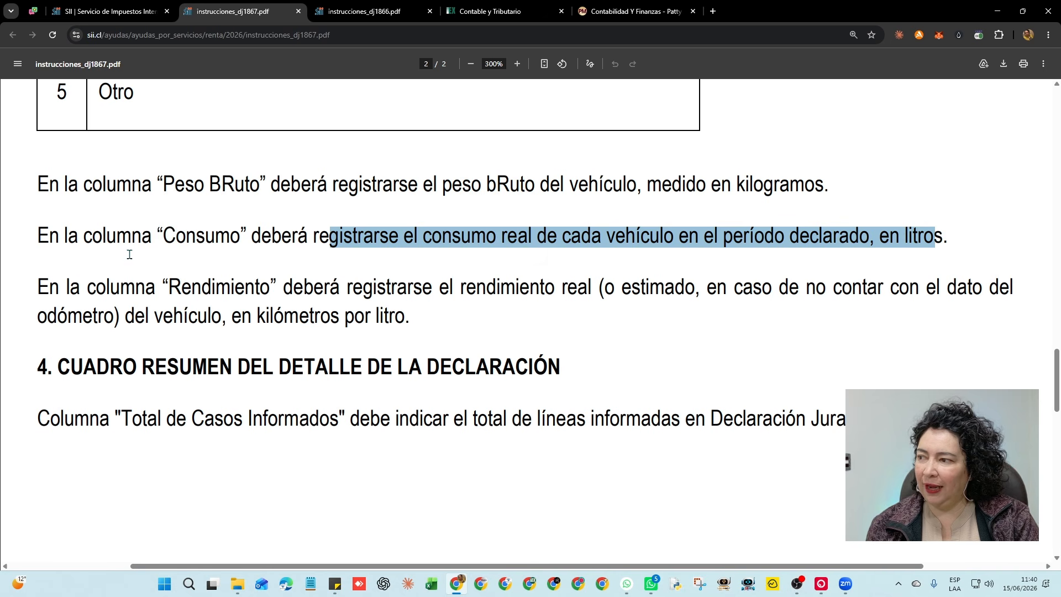
drag(159, 235, 289, 235)
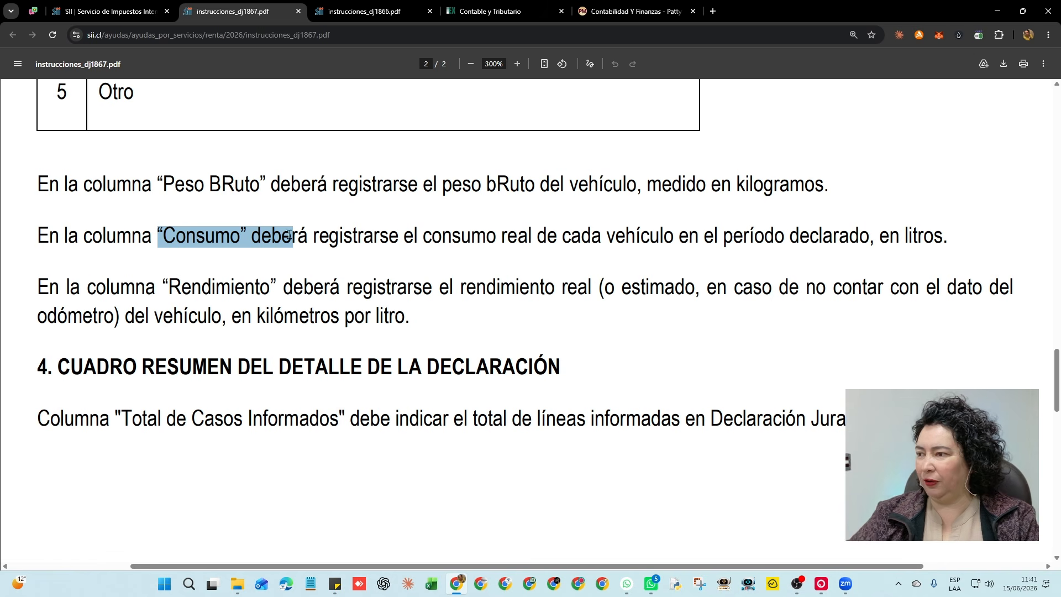
click(43, 287)
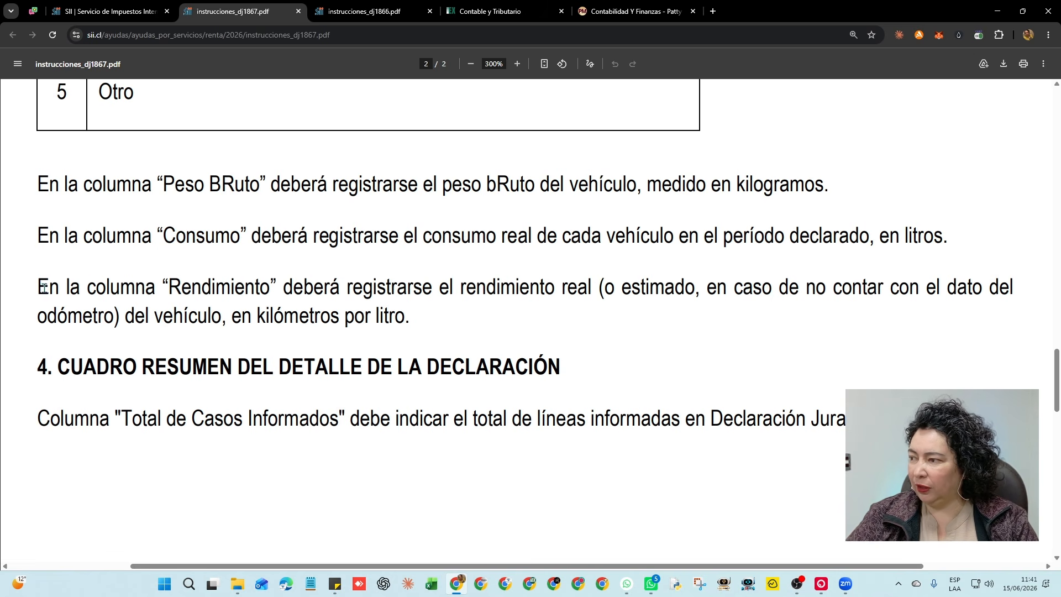
drag(43, 288, 983, 291)
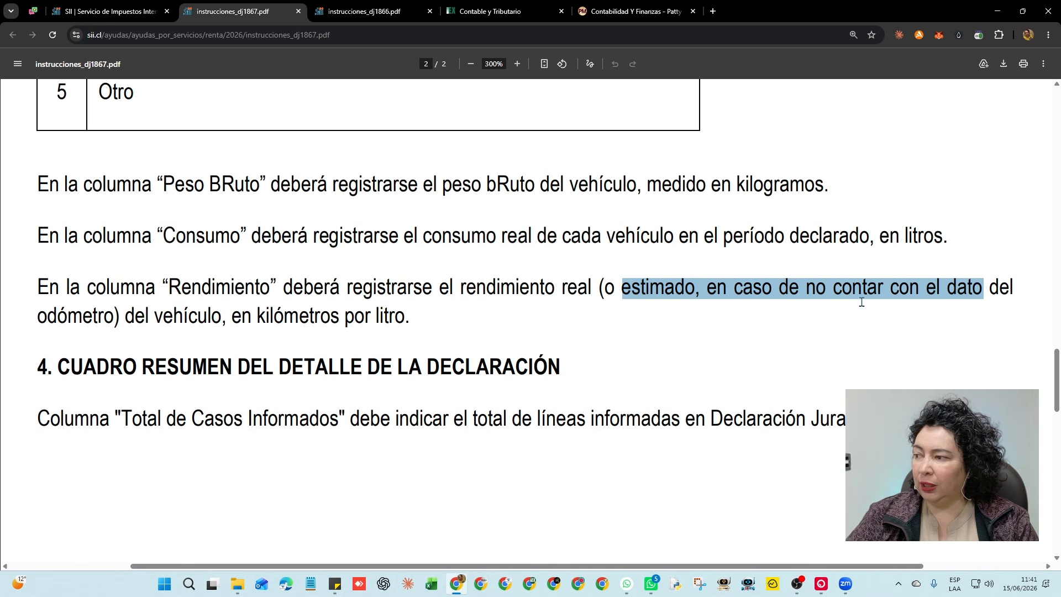
drag(60, 320, 407, 319)
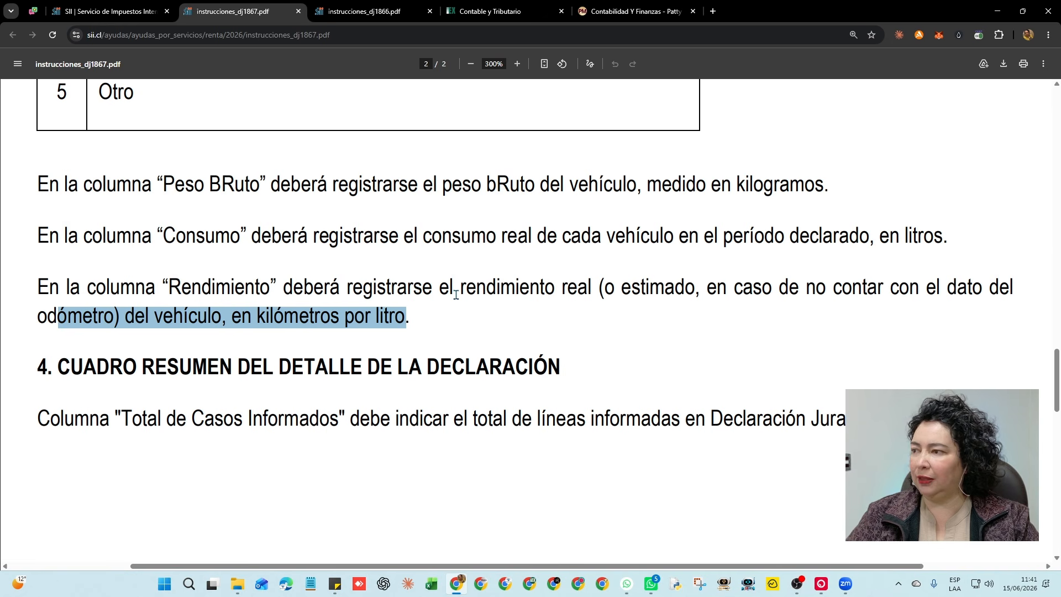
drag(164, 186, 305, 186)
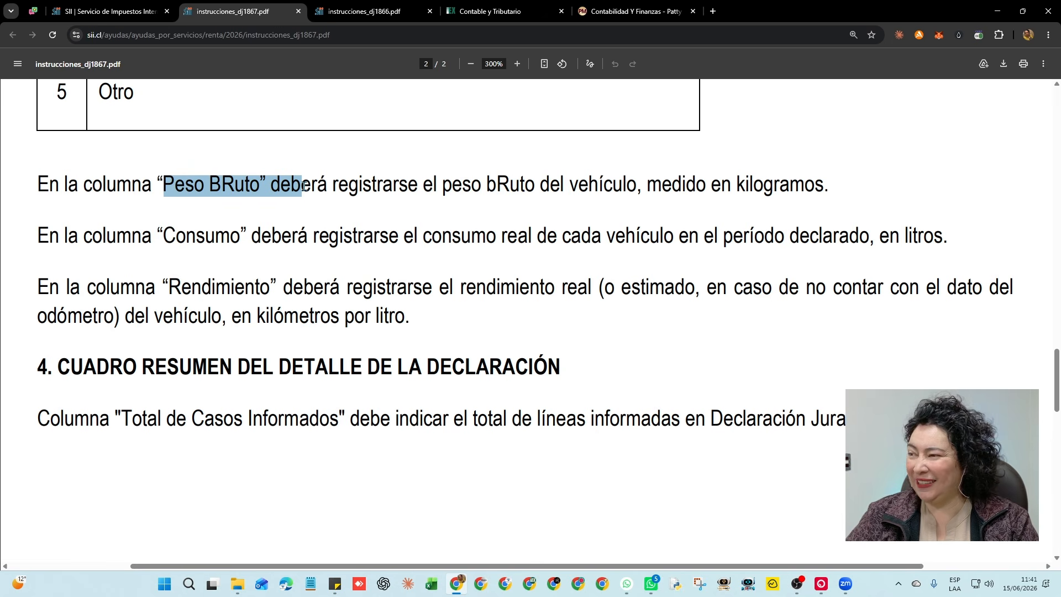
drag(158, 236, 256, 238)
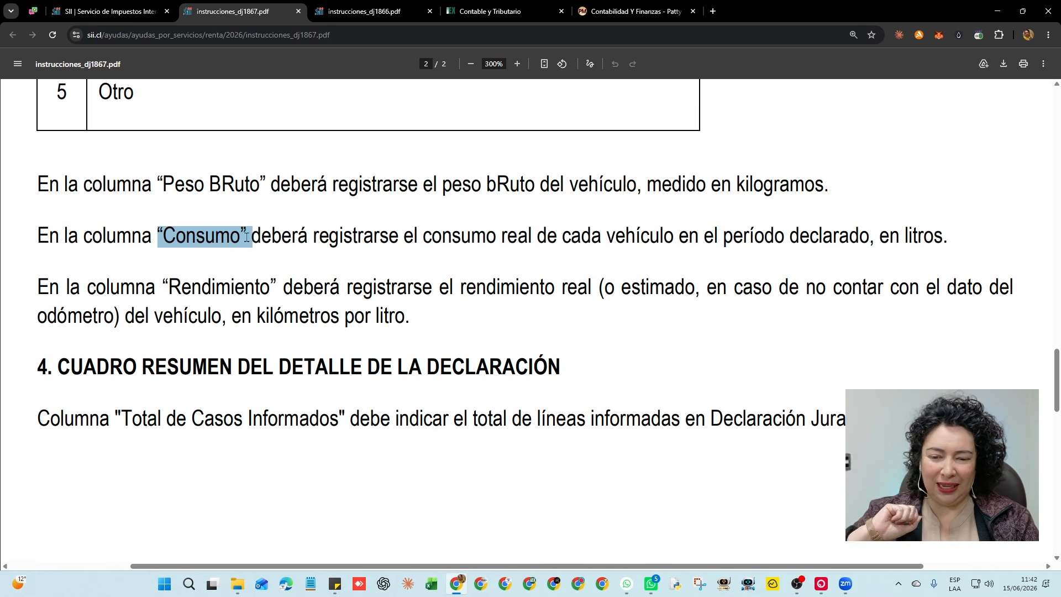
drag(164, 287, 391, 321)
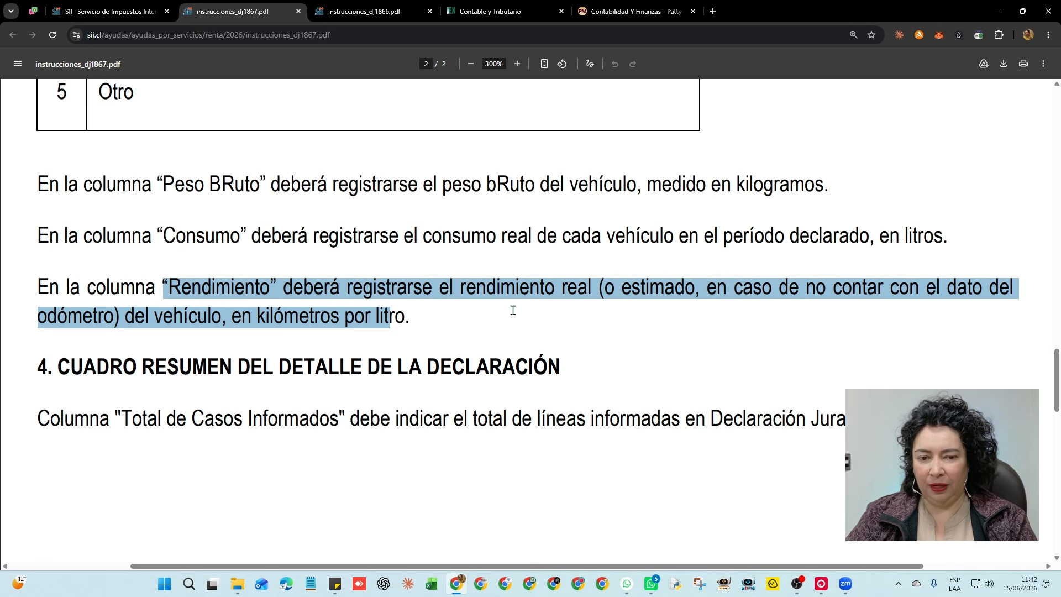
drag(133, 185, 392, 325)
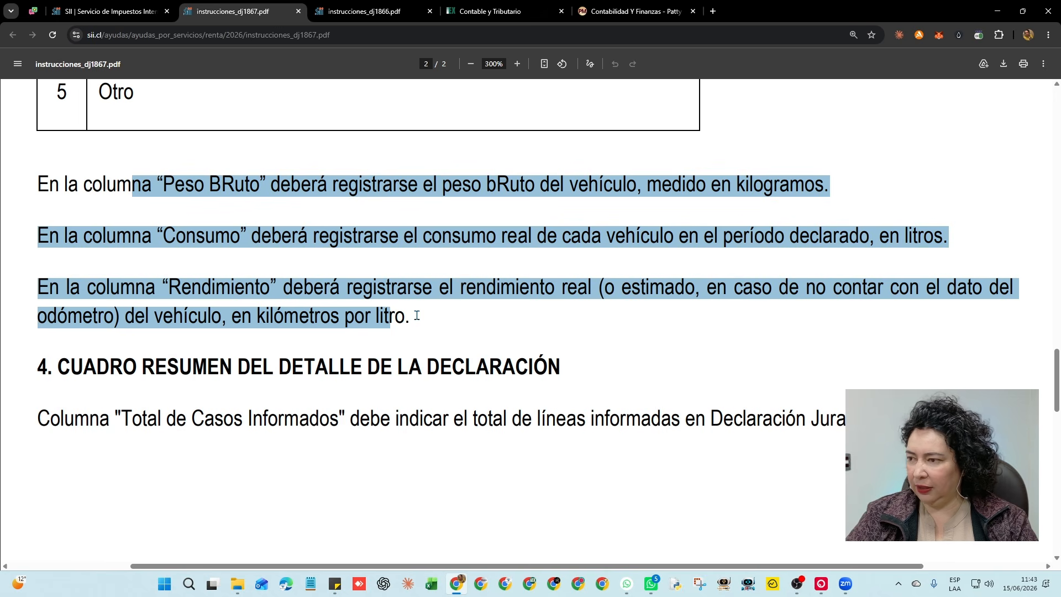
Highlight the Total de Casos Informados column name in the DJ 1867 instructions
scroll(416, 316, down, 2)
drag(97, 259, 489, 266)
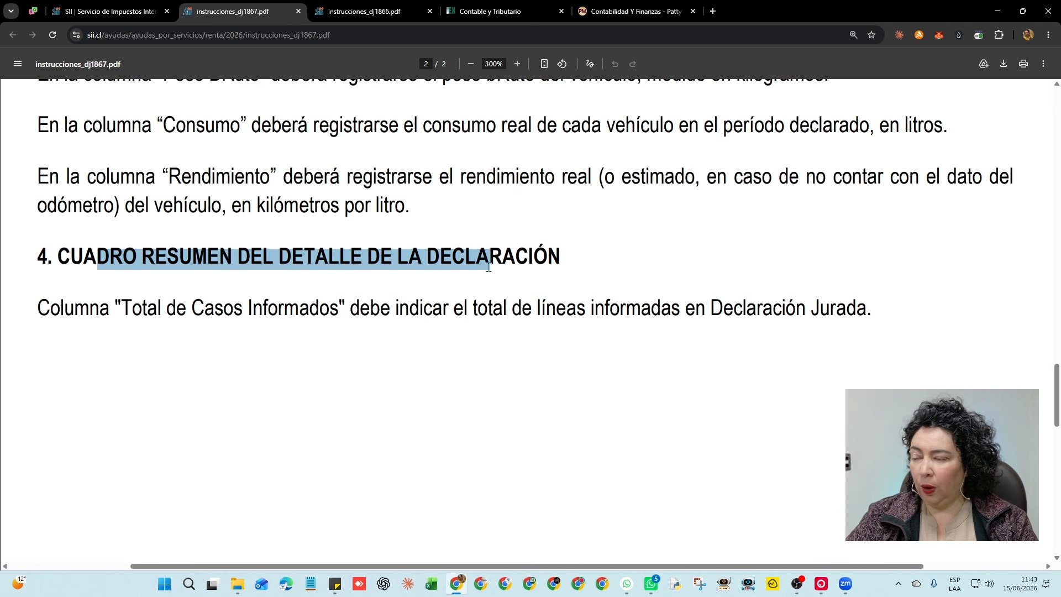
drag(122, 308, 348, 320)
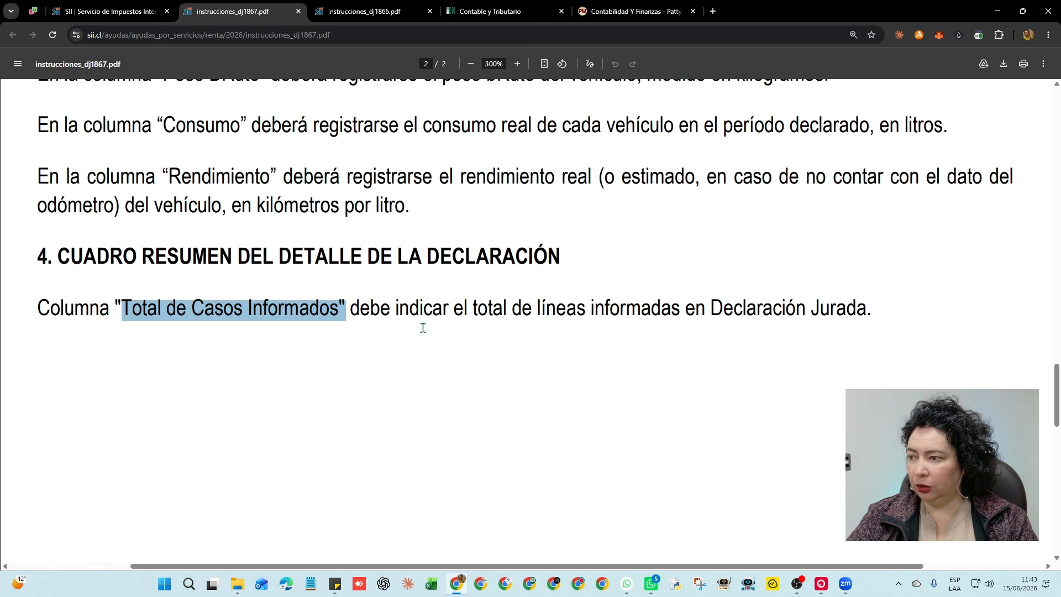
Scroll back to the top of the instructions, then return to the SII Declaraciones juradas de Renta page
scroll(387, 310, down, 5)
scroll(389, 311, up, 8)
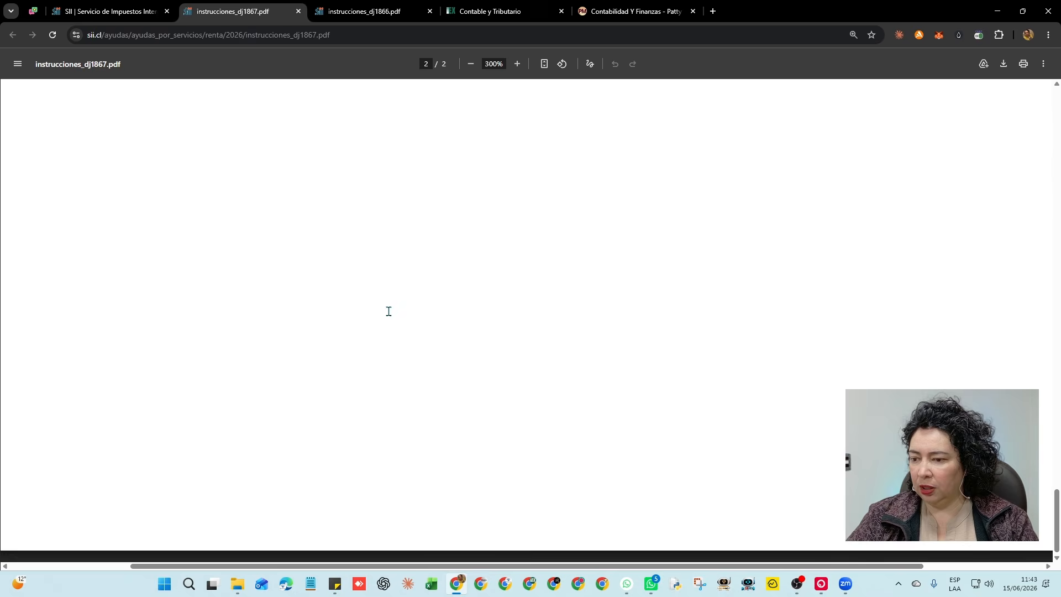
scroll(390, 315, down, 1)
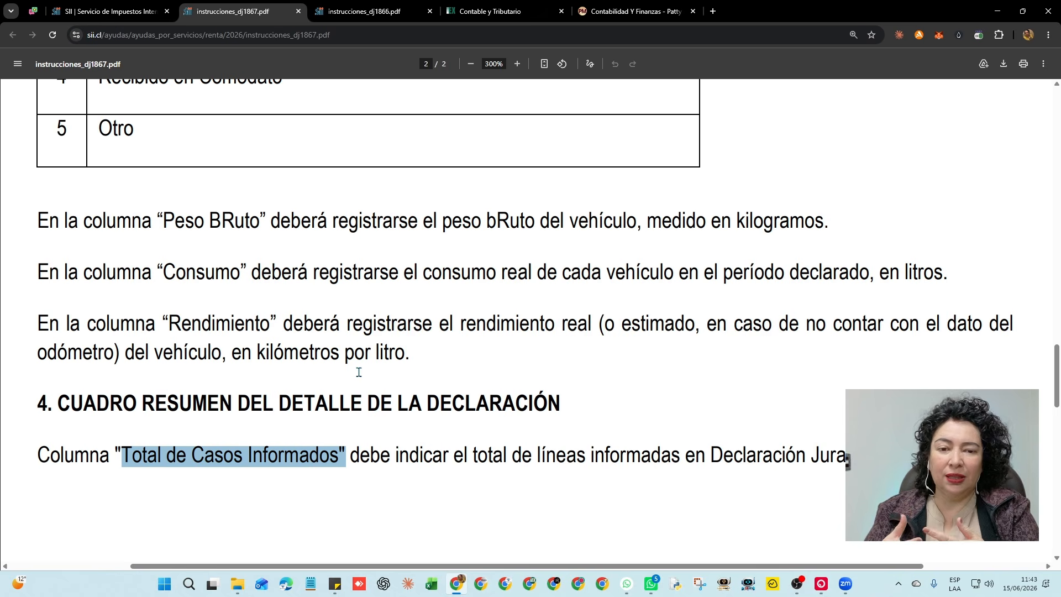
scroll(332, 365, up, 10)
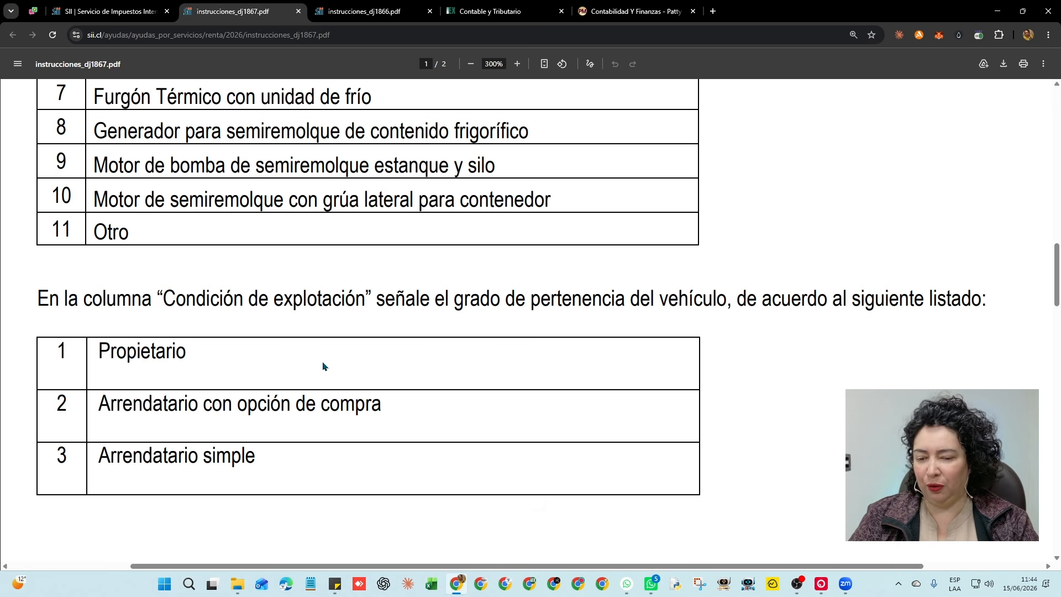
scroll(411, 379, up, 10)
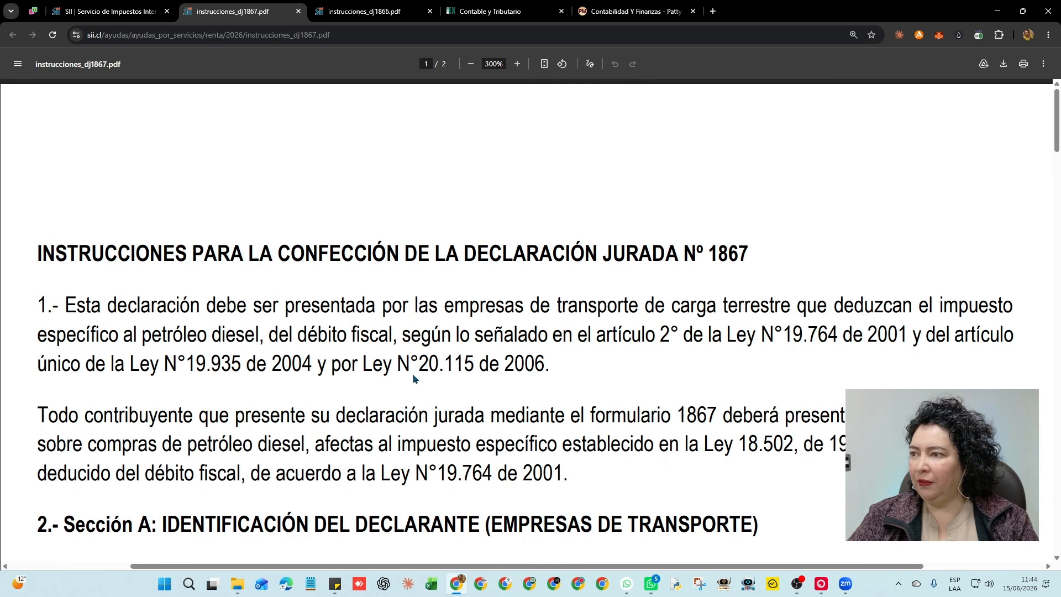
scroll(414, 380, down, 2)
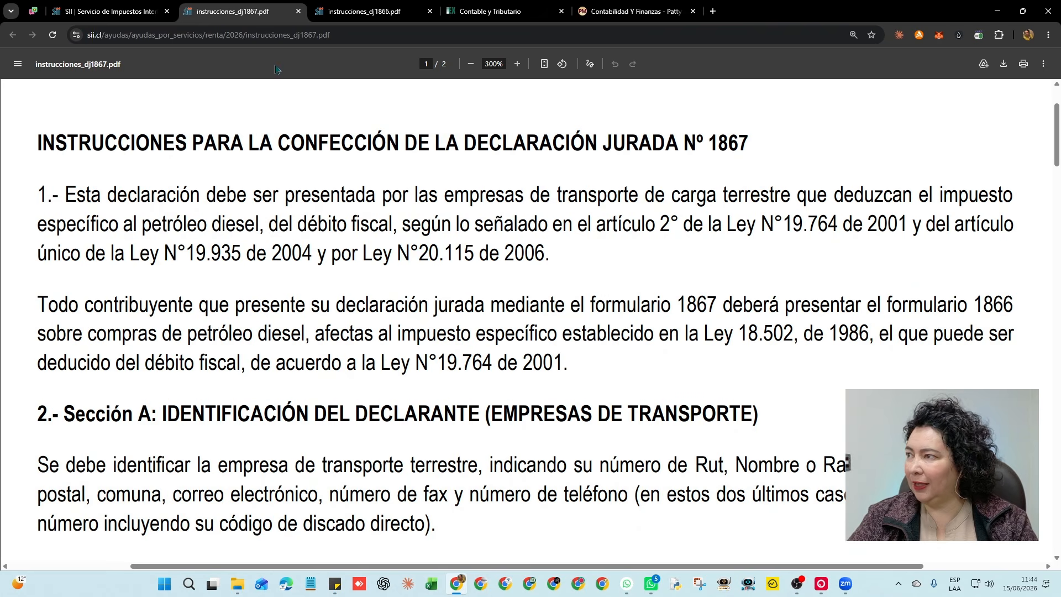
click(103, 8)
key(alt+Left)
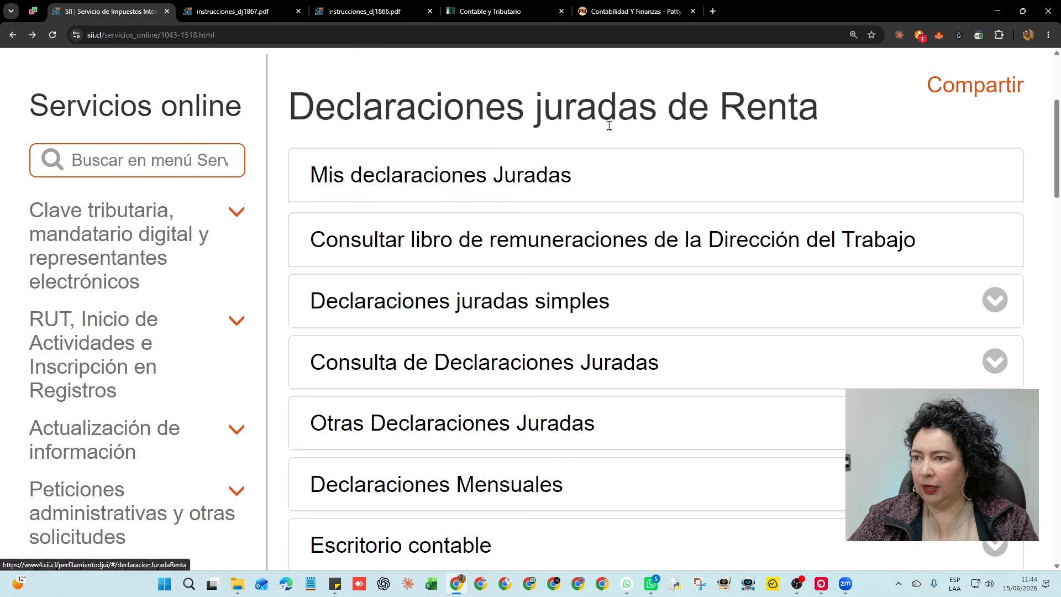
Expand Otras Declaraciones Juradas and choose Enviar o corregir por formulario electrónico
scroll(657, 236, down, 2)
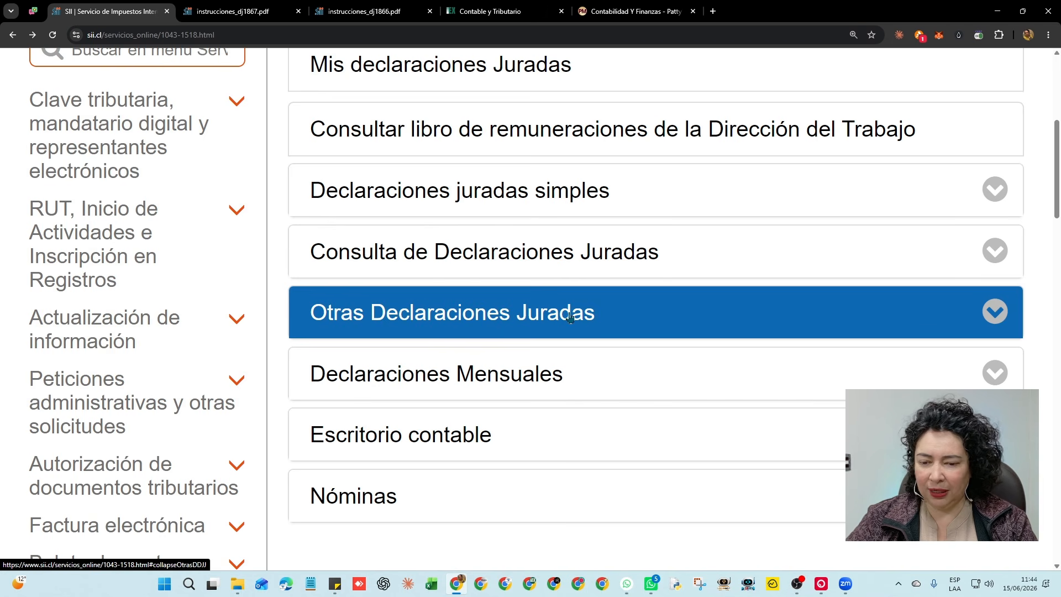
click(569, 316)
scroll(570, 272, down, 2)
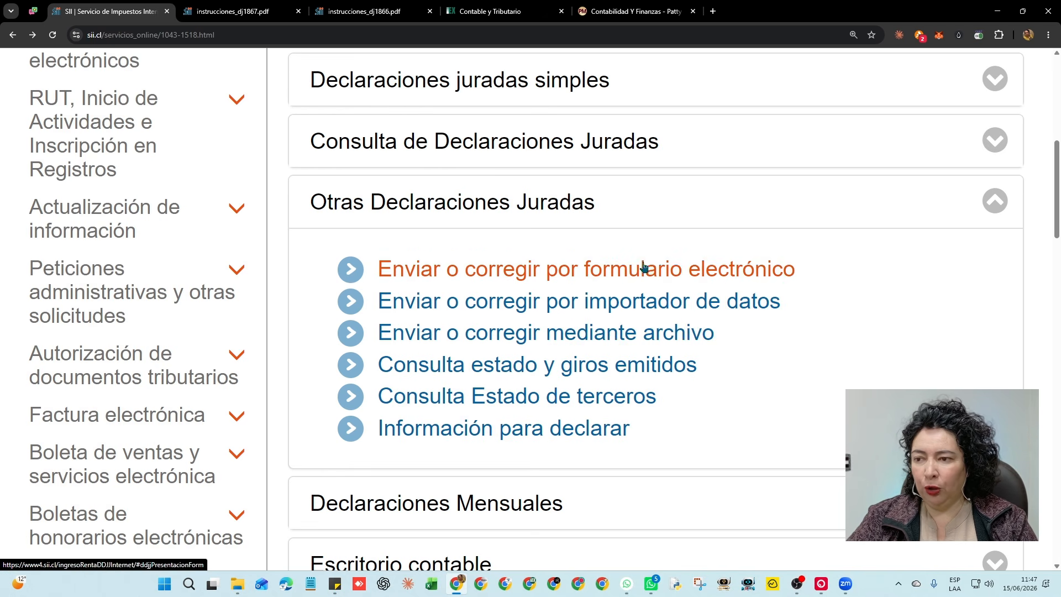
click(670, 270)
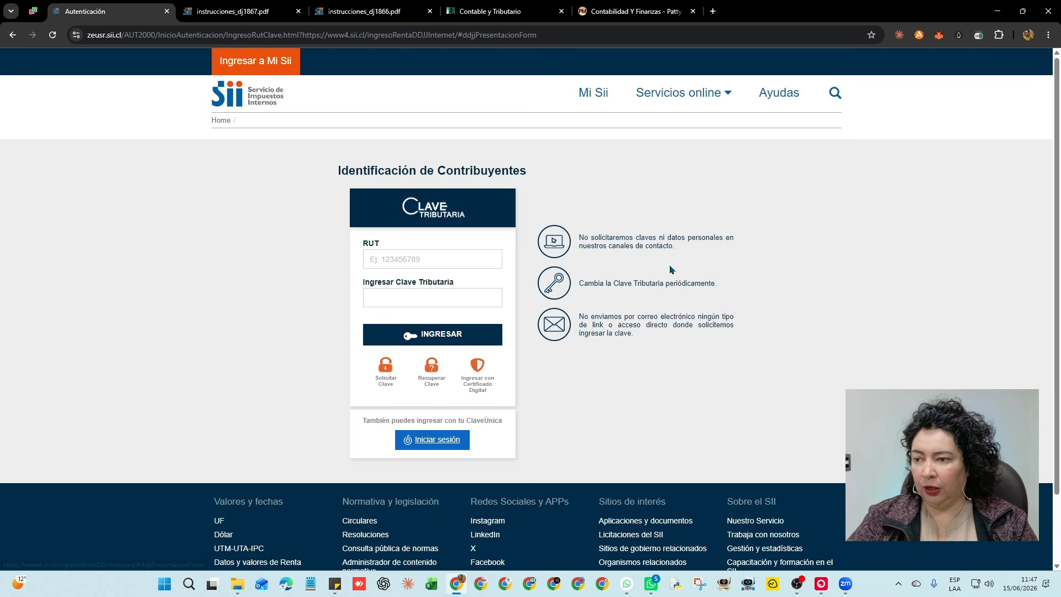
Run SIIBot to log in to the 2026 Declaraciones Juradas de Renta page, then dismiss its Completado notice
click(997, 11)
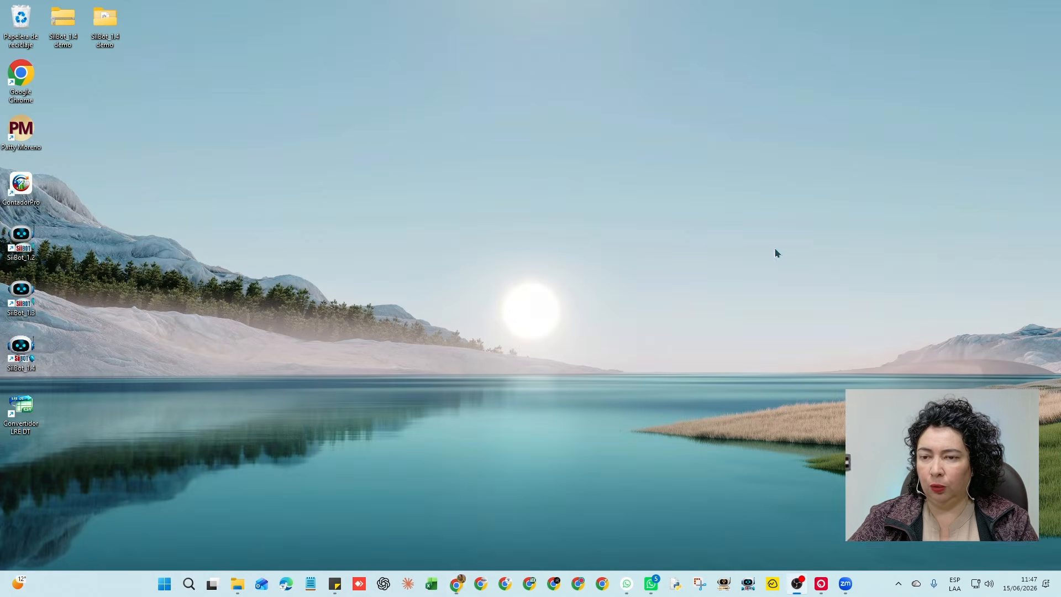
click(748, 583)
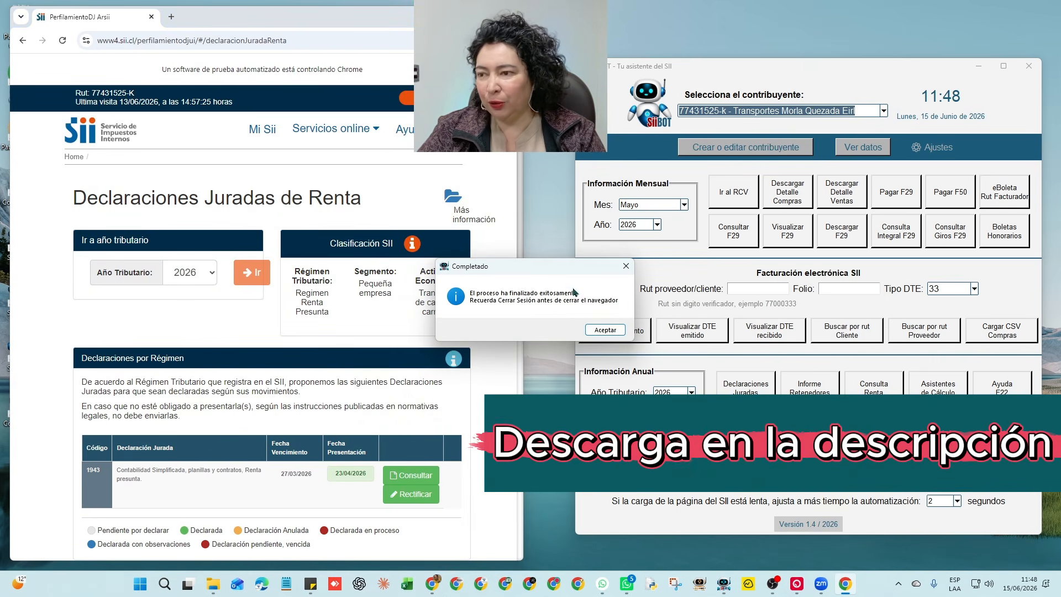
drag(534, 271, 551, 258)
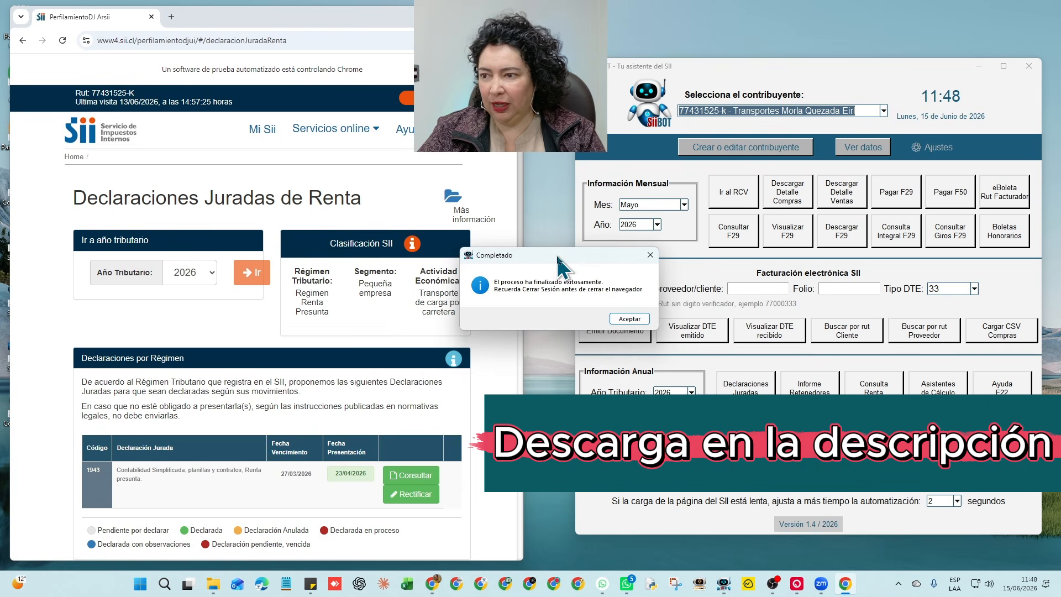
click(635, 321)
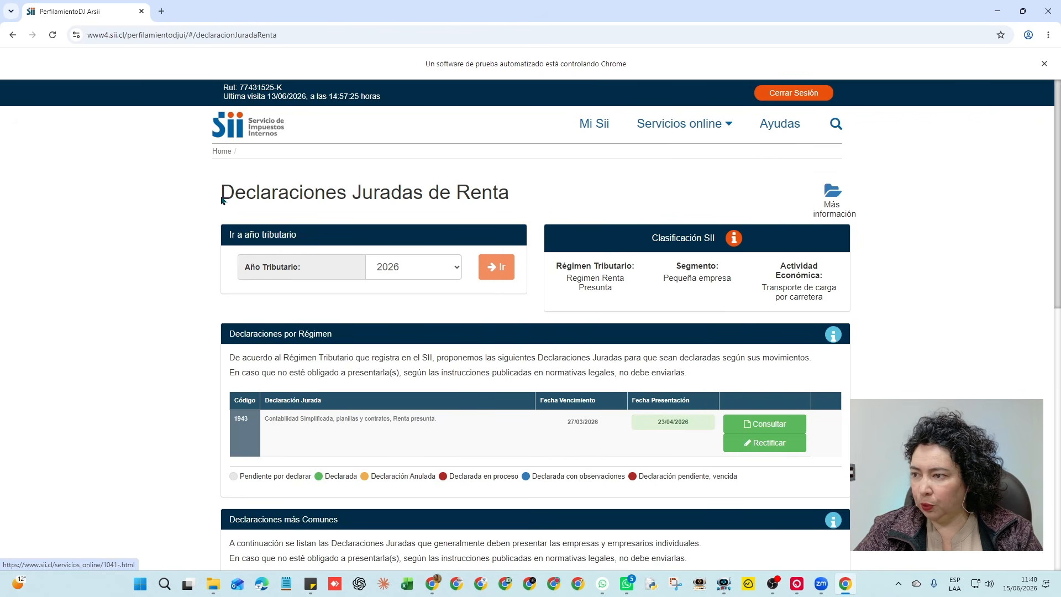
Go to Renta sworn declarations, Otras Declaraciones Juradas, and choose sending by electronic form
mouse_move(724, 126)
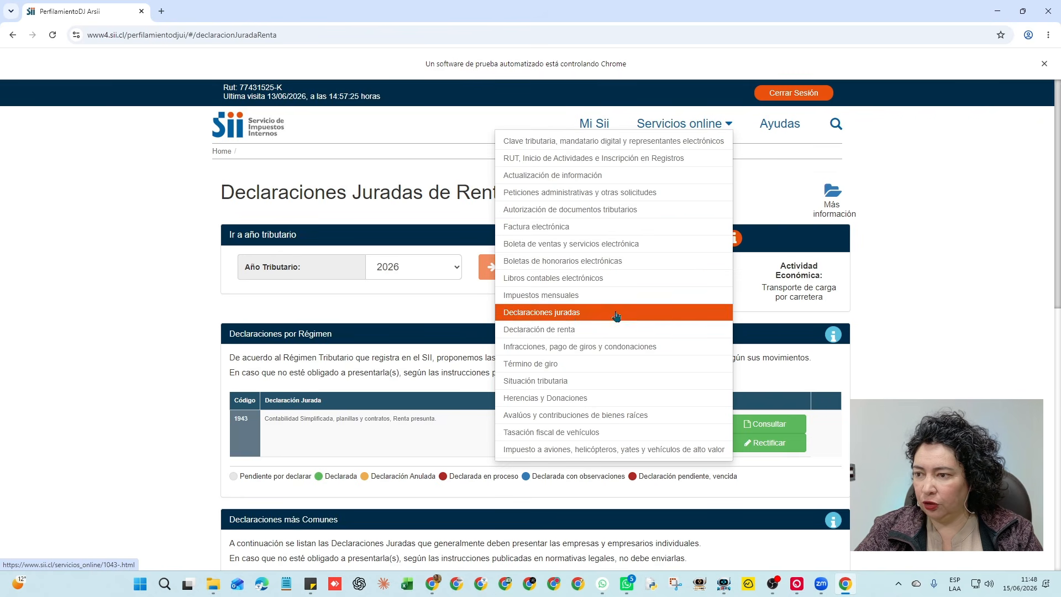
click(559, 314)
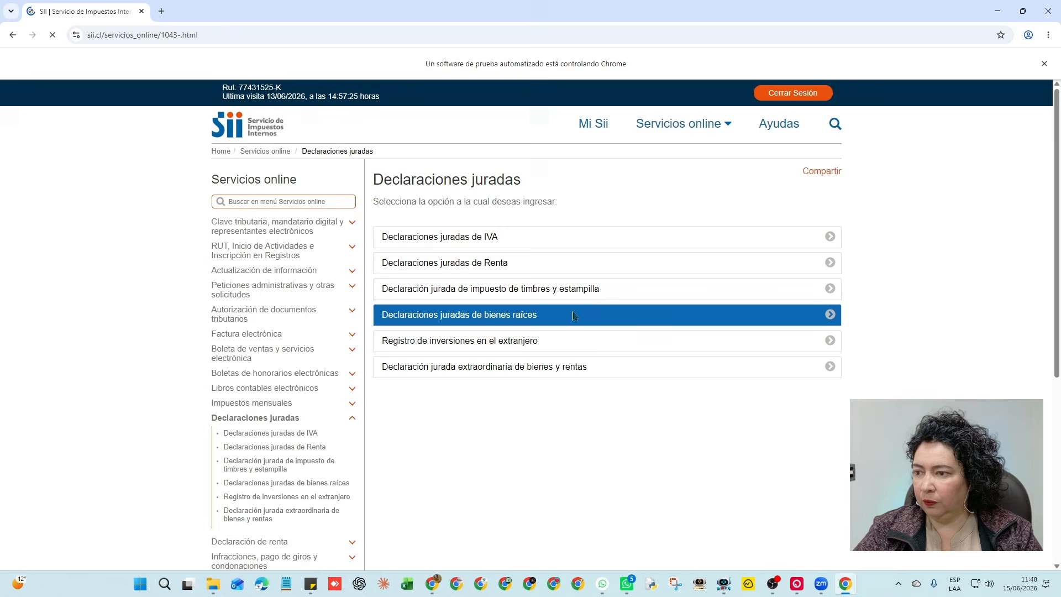
click(461, 265)
scroll(545, 431, up, 4)
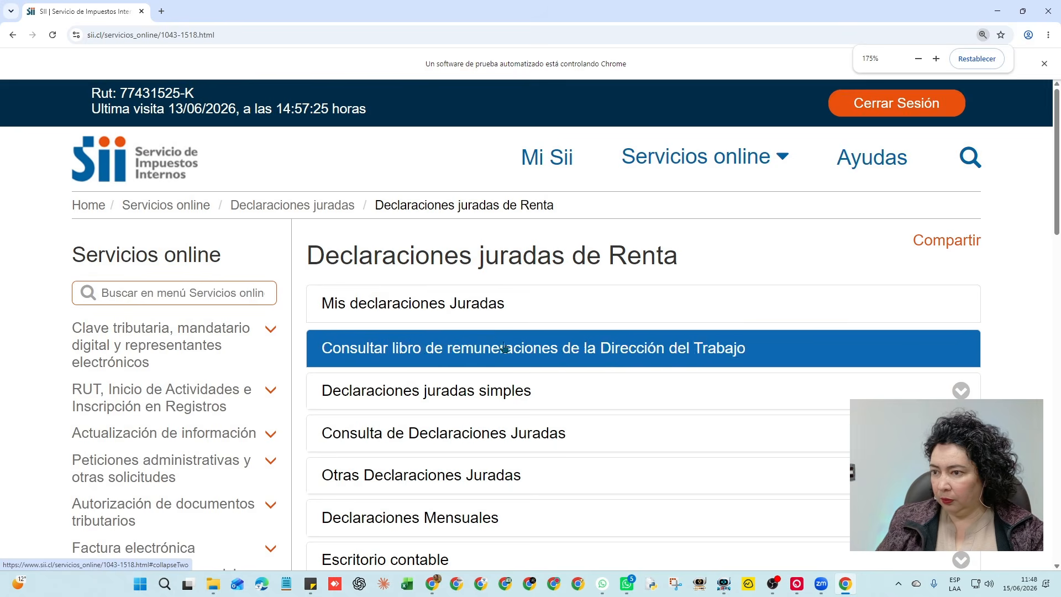
scroll(604, 310, down, 2)
click(575, 365)
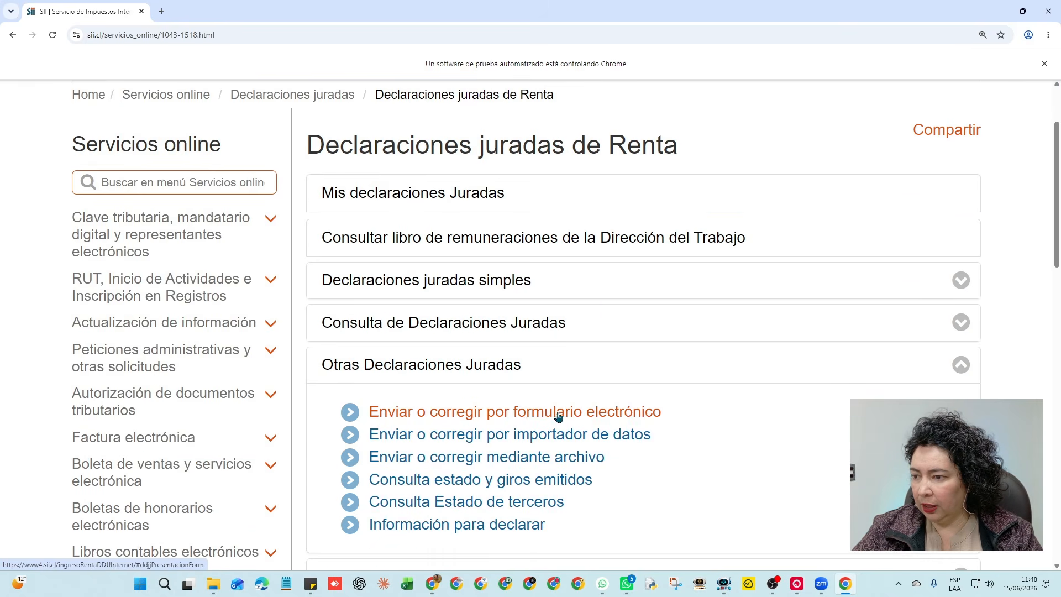
click(589, 413)
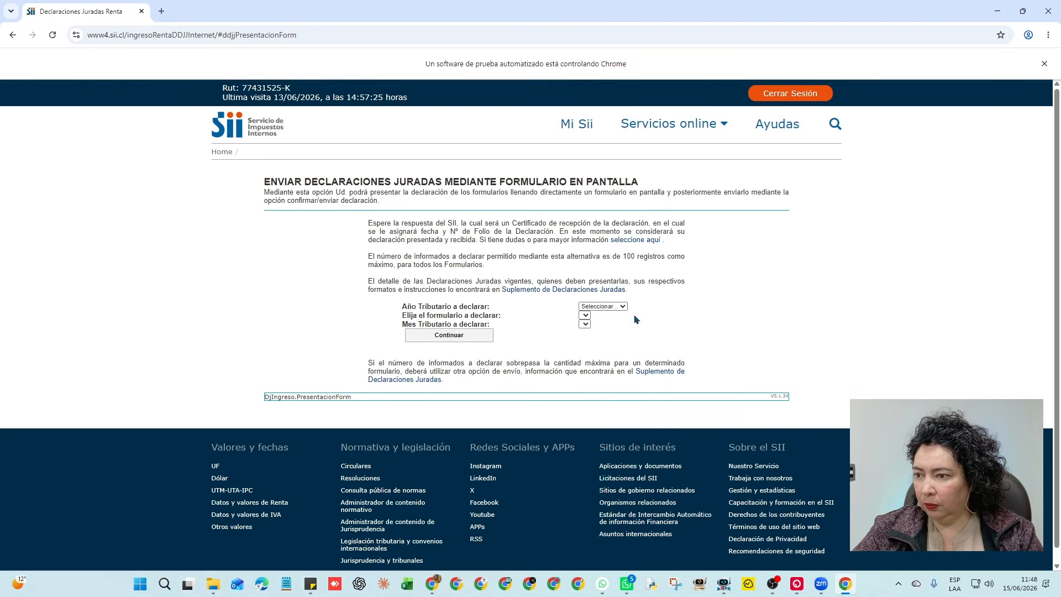
Choose Año Tributario 2026 and load the DJ 1866 entry form
click(608, 307)
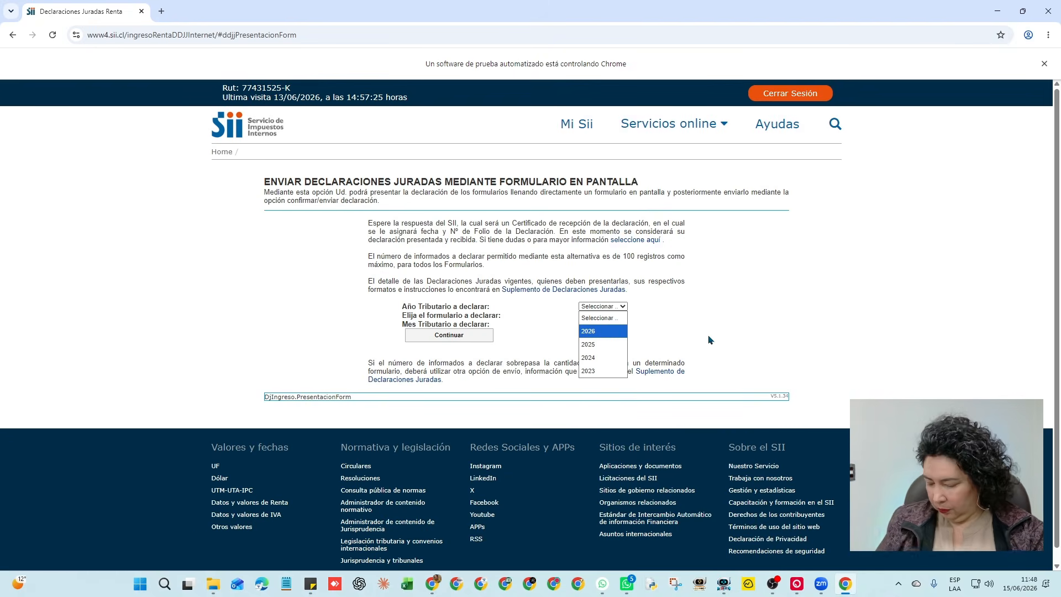
scroll(711, 339, up, 5)
click(663, 355)
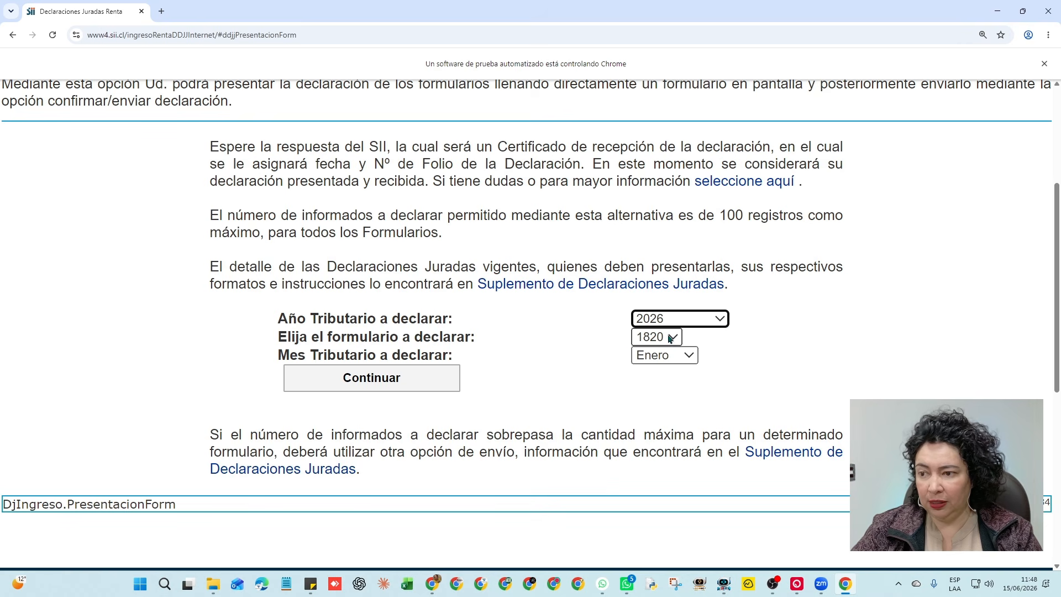
click(419, 385)
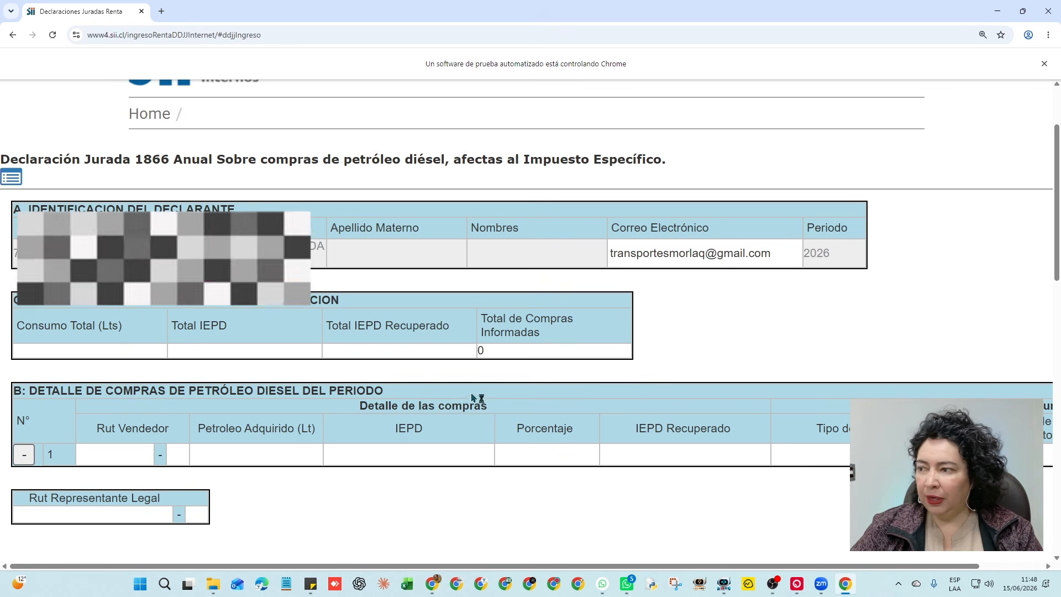
scroll(526, 478, down, 2)
scroll(419, 385, up, 4)
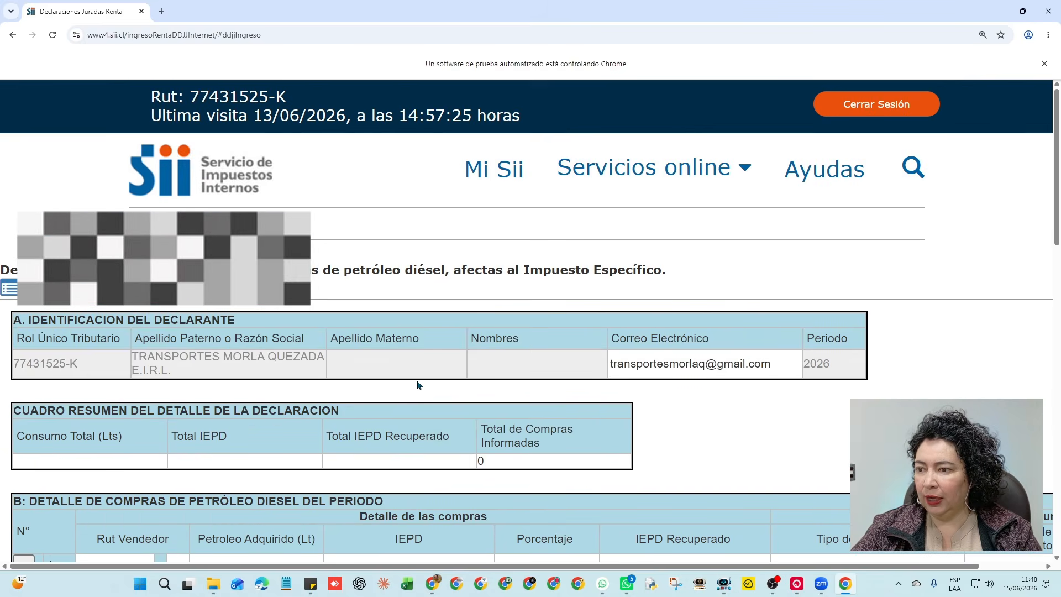
scroll(418, 386, down, 2)
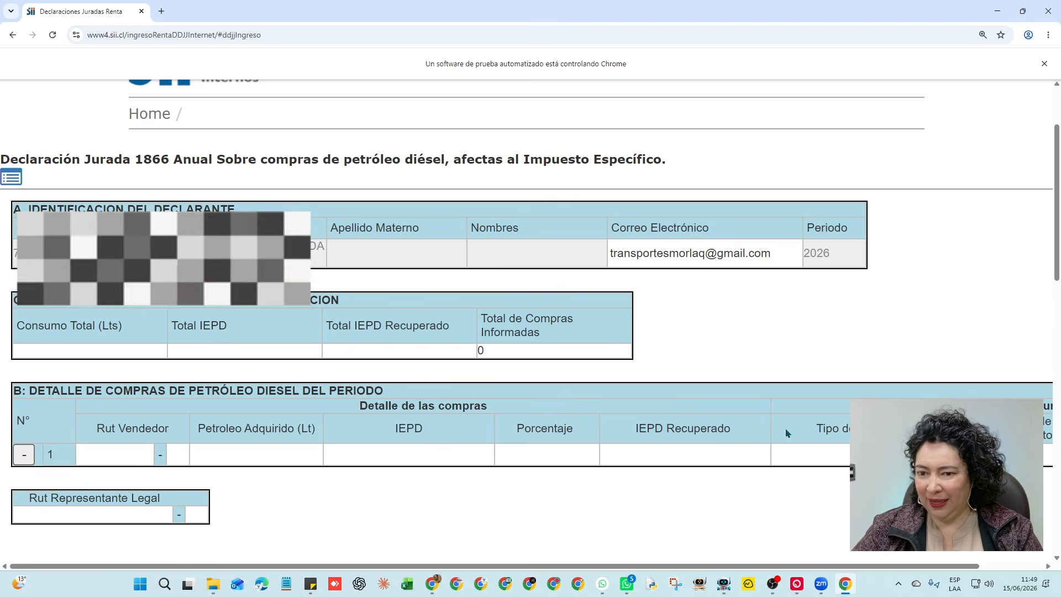
click(616, 256)
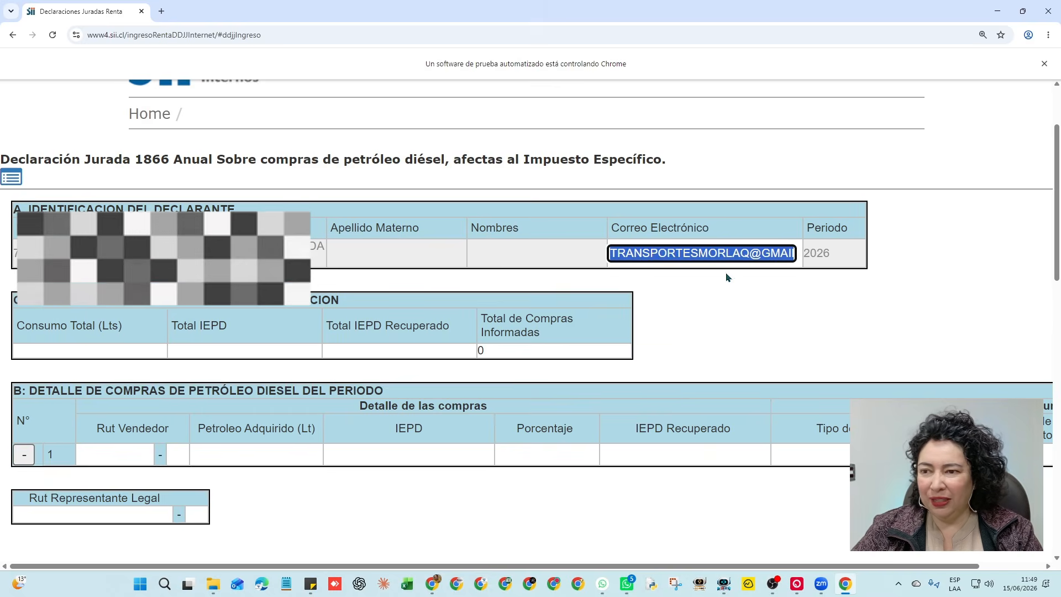
click(746, 308)
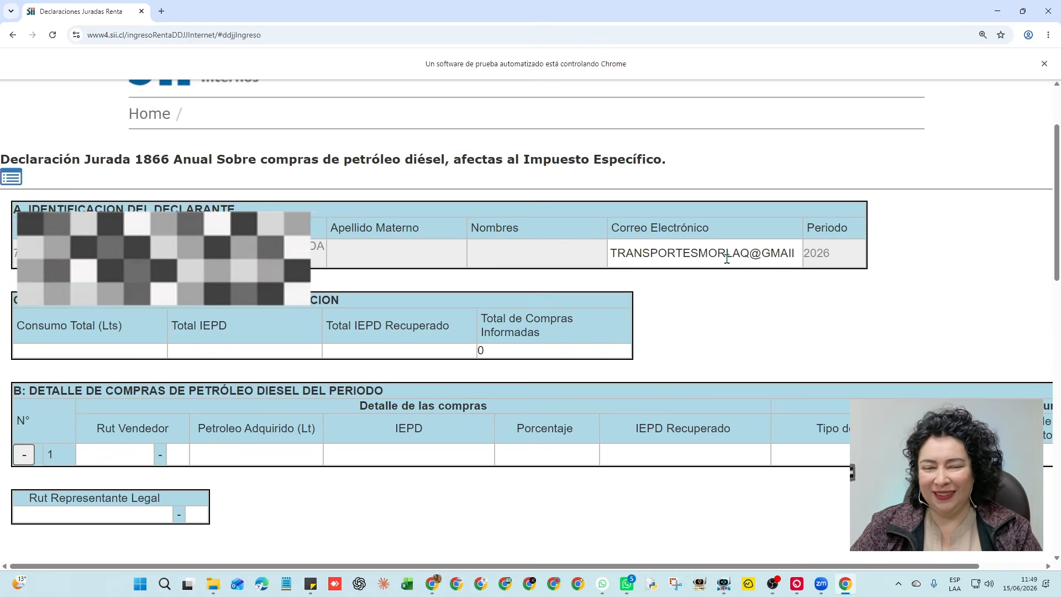
triple_click(747, 254)
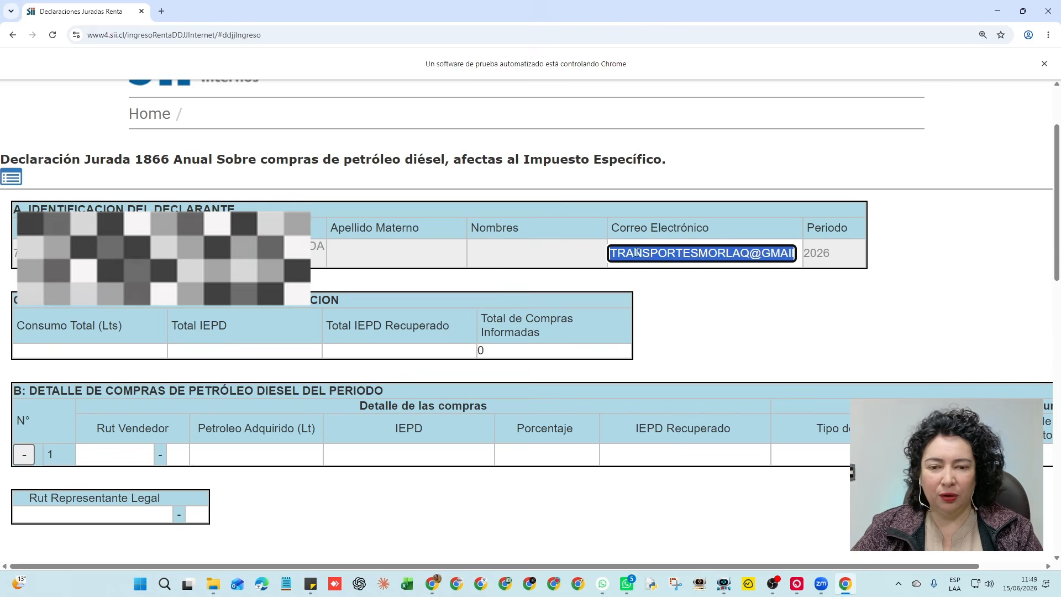
scroll(718, 313, down, 2)
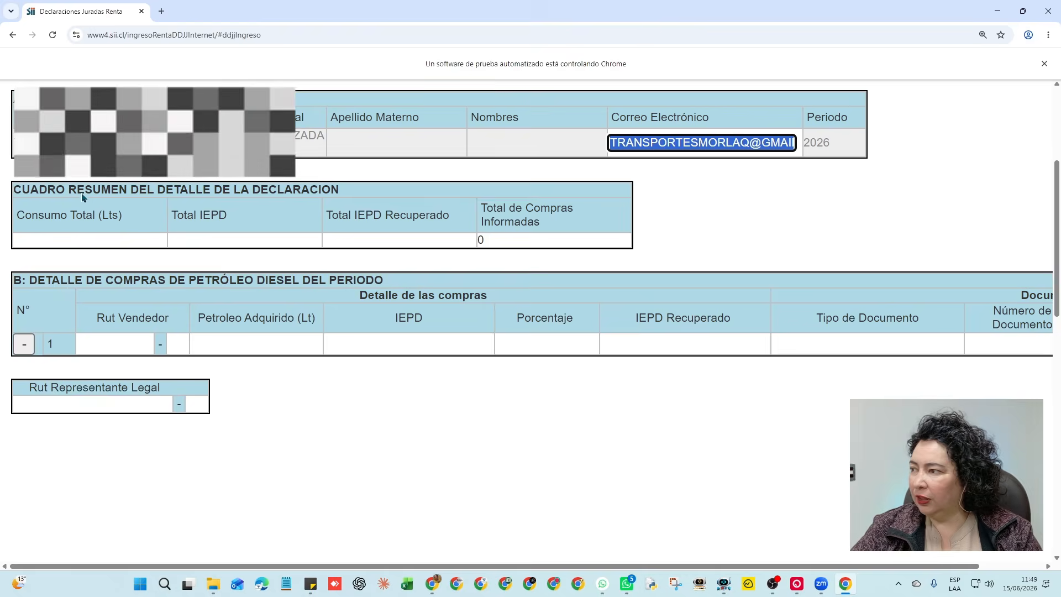
drag(41, 190, 519, 242)
click(520, 243)
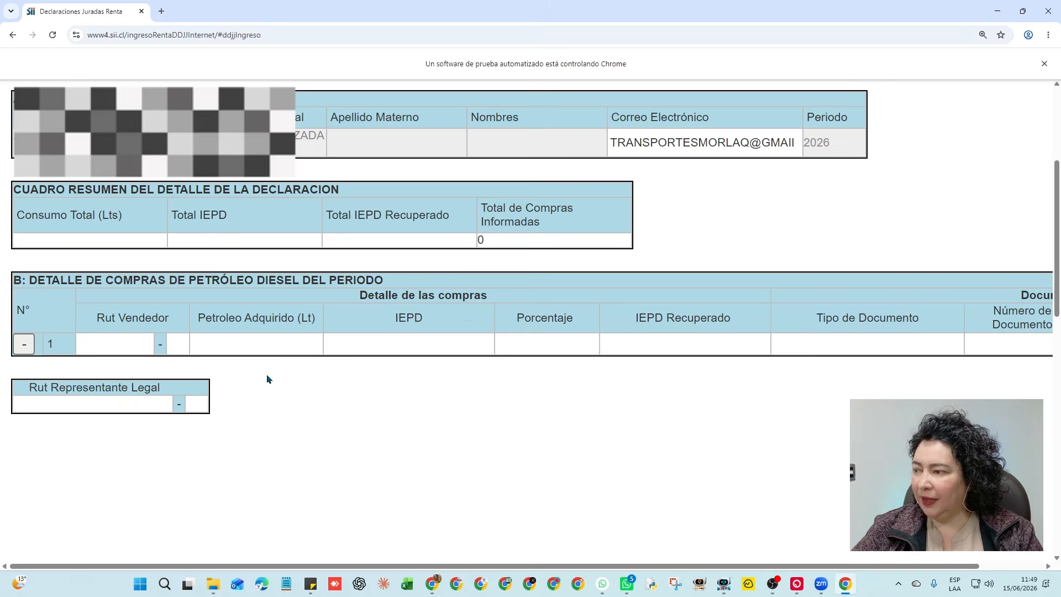
scroll(347, 368, down, 6)
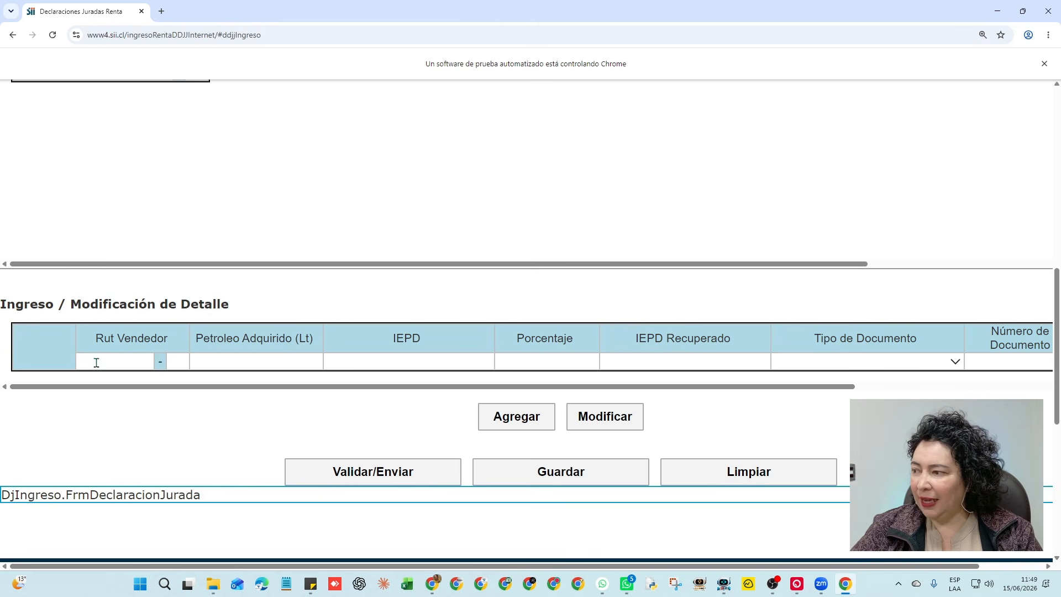
scroll(282, 399, up, 4)
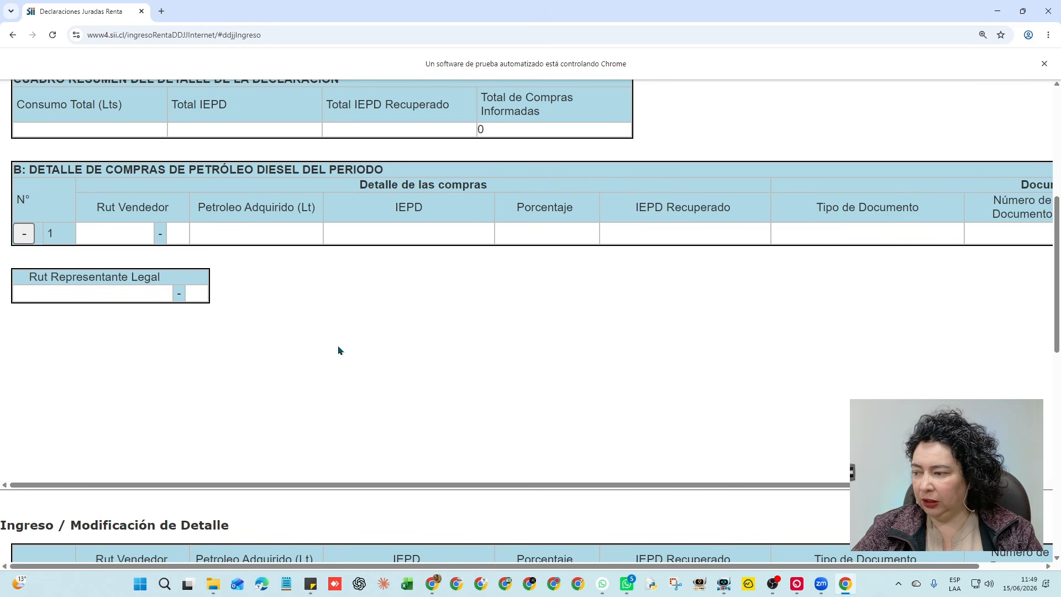
scroll(338, 350, down, 2)
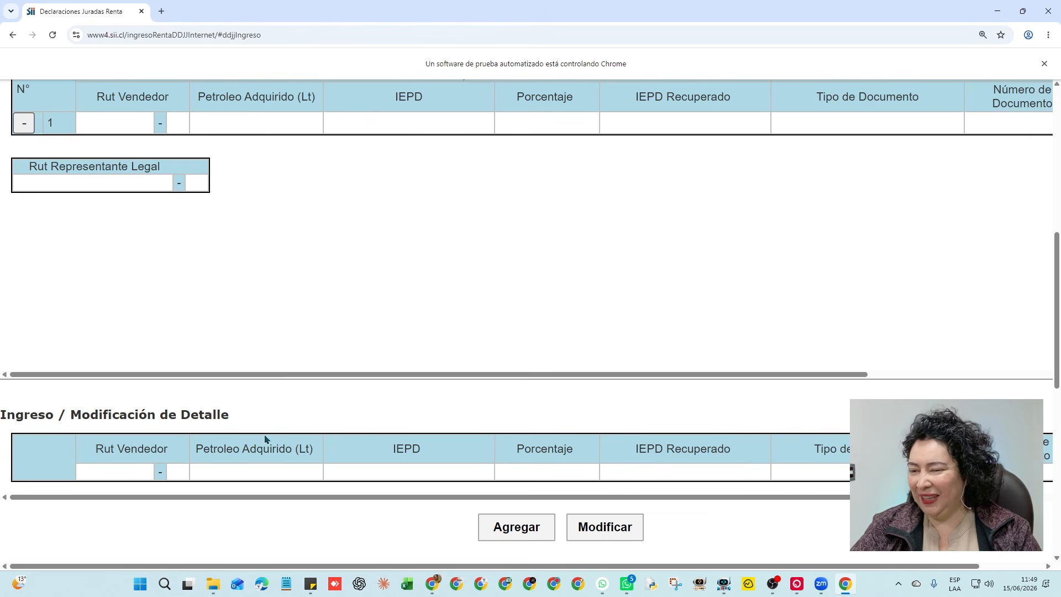
scroll(265, 439, down, 2)
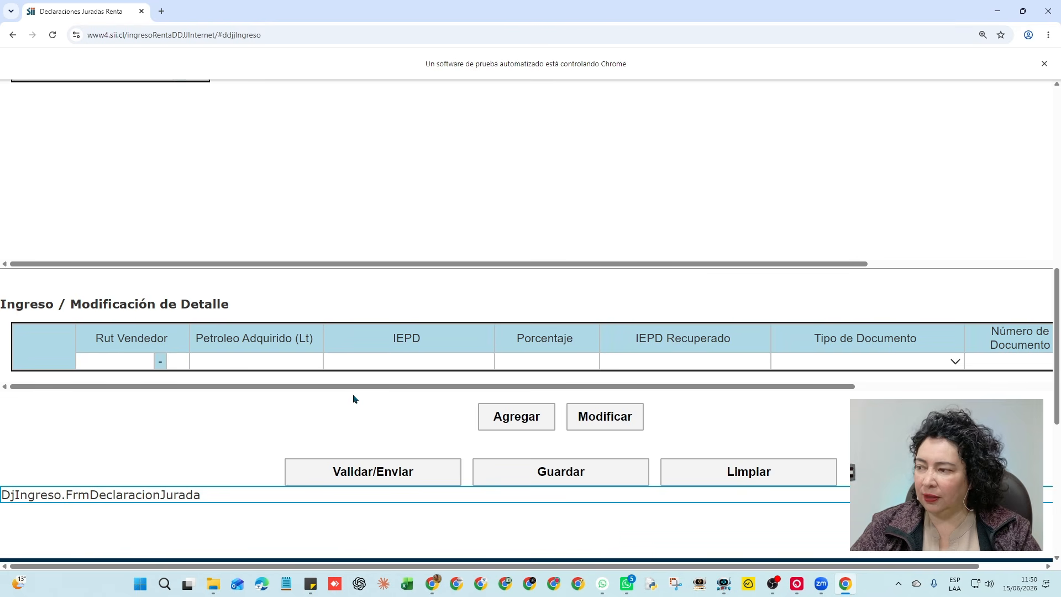
Enter the seller's RUT and its check digit in the detail row
click(130, 362)
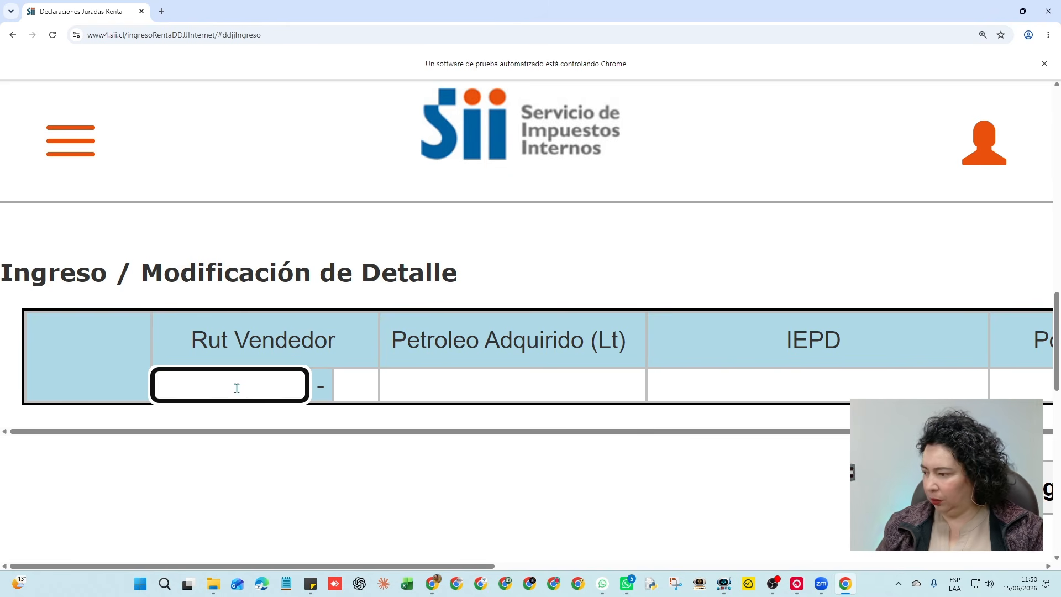
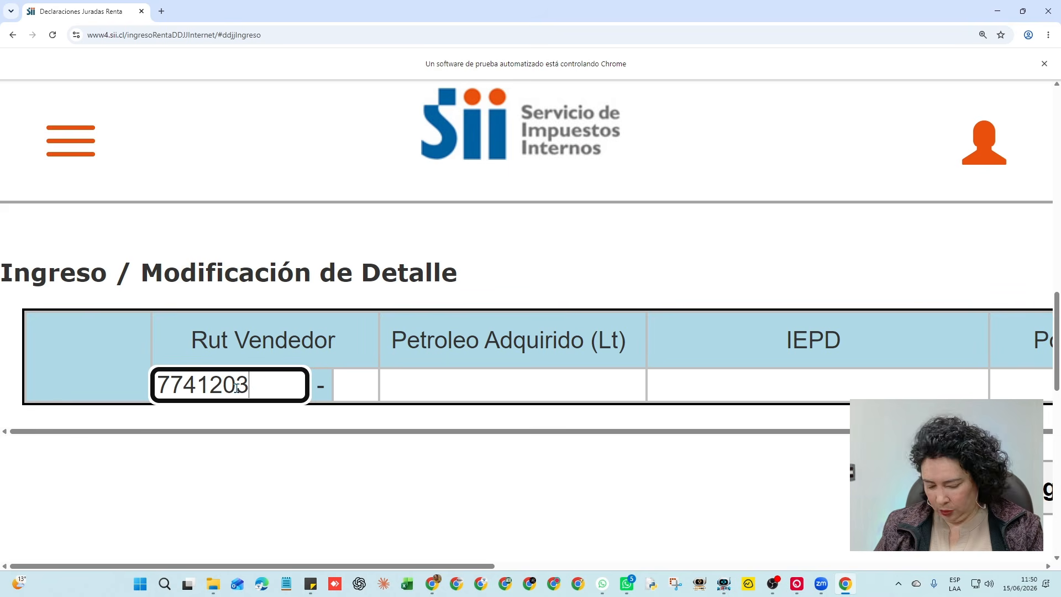
key(Tab)
click(426, 385)
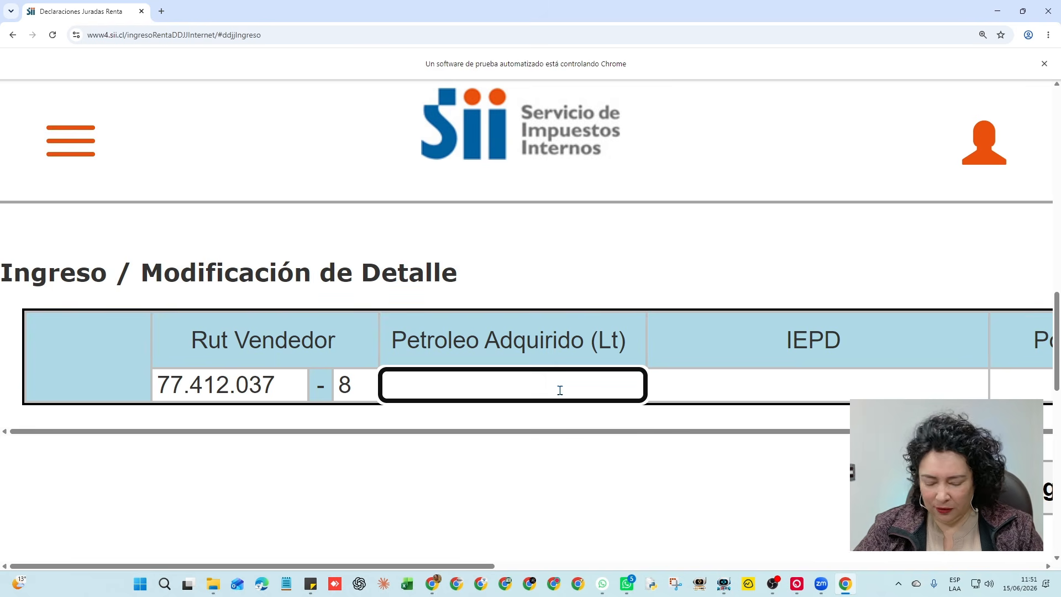
Enter 142,56 litres in Petroleo Adquirido (Lt)
text(142)
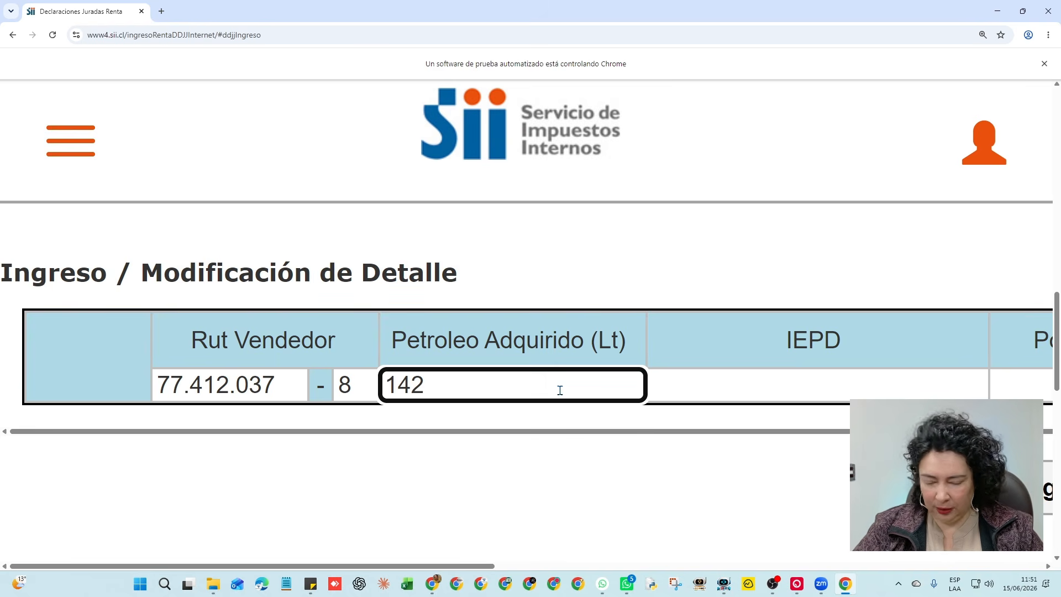
text(.)
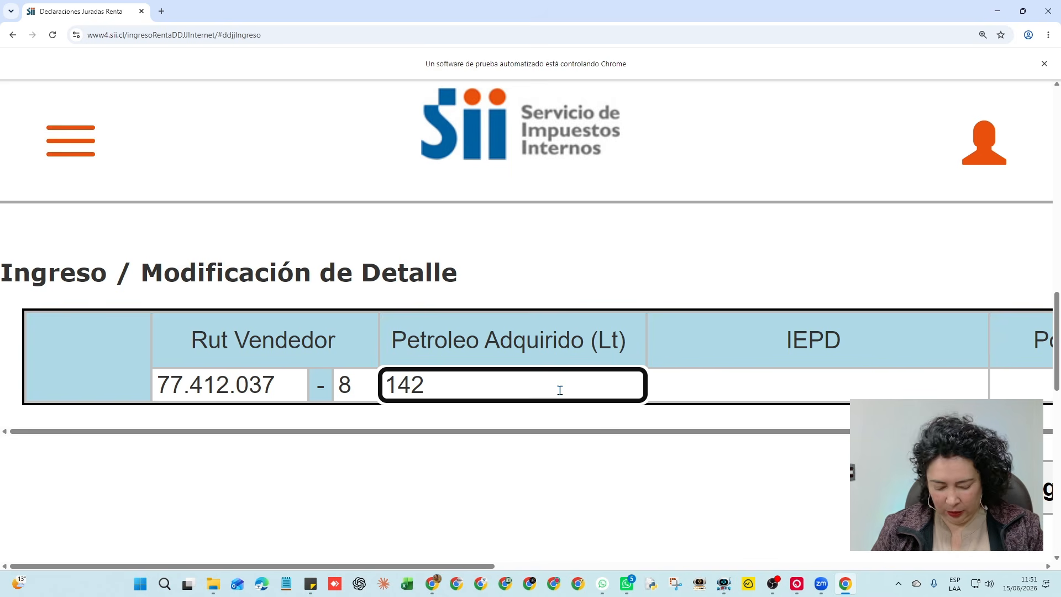
text(,563)
key(BackSpace)
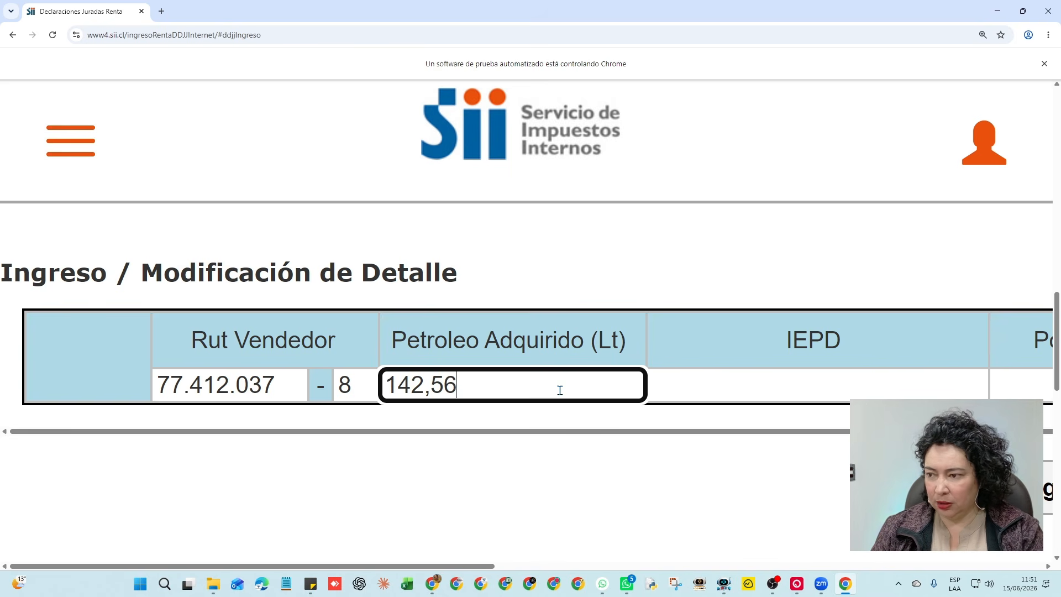
click(704, 381)
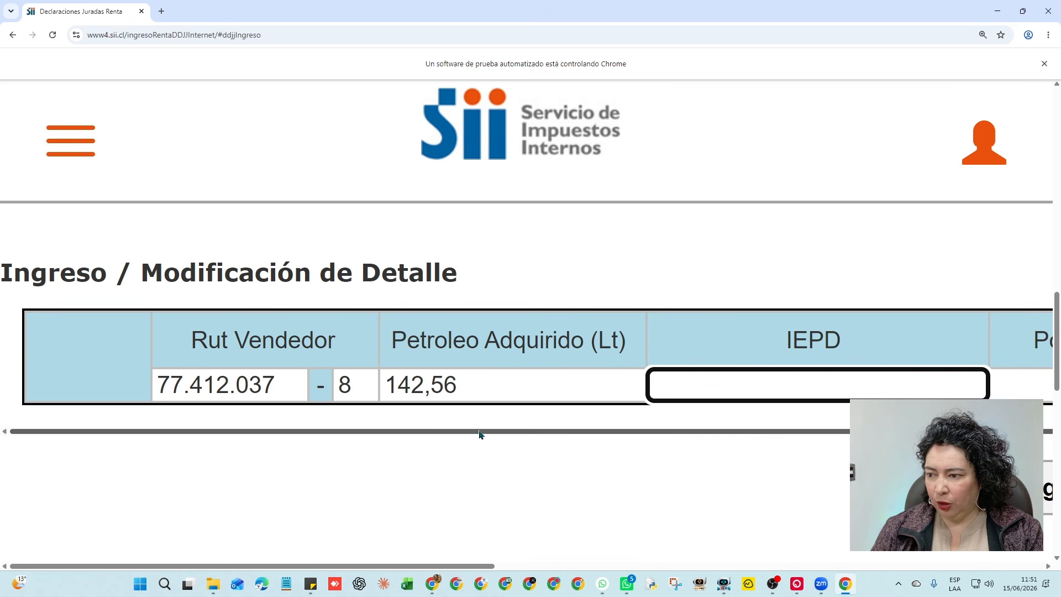
scroll(512, 440, right, 2)
scroll(512, 439, right, 5)
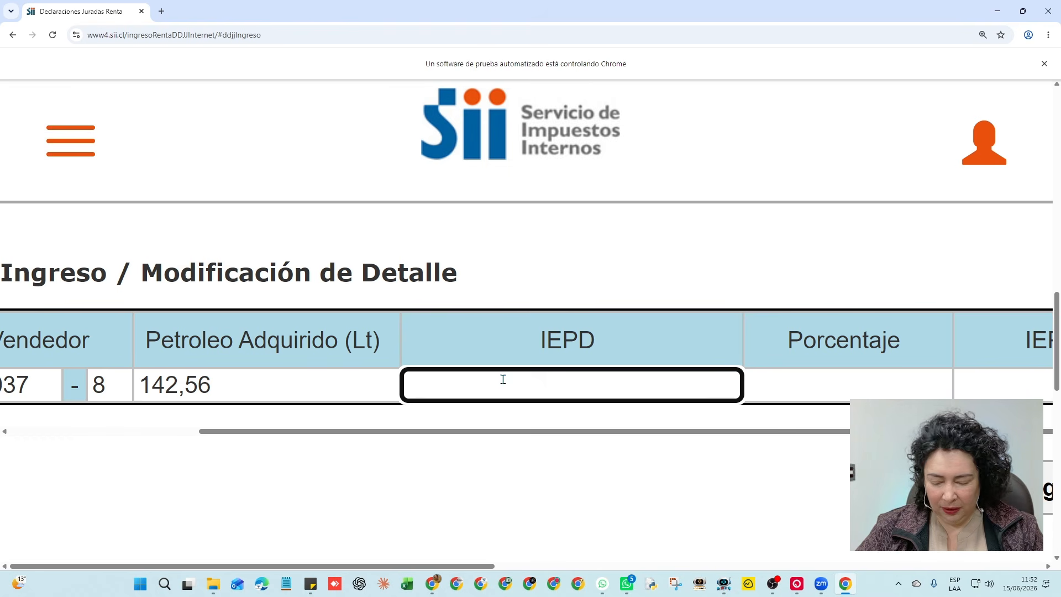
Enter IEPD 24.320 and Porcentaje 80 for the purchase line
text(20000)
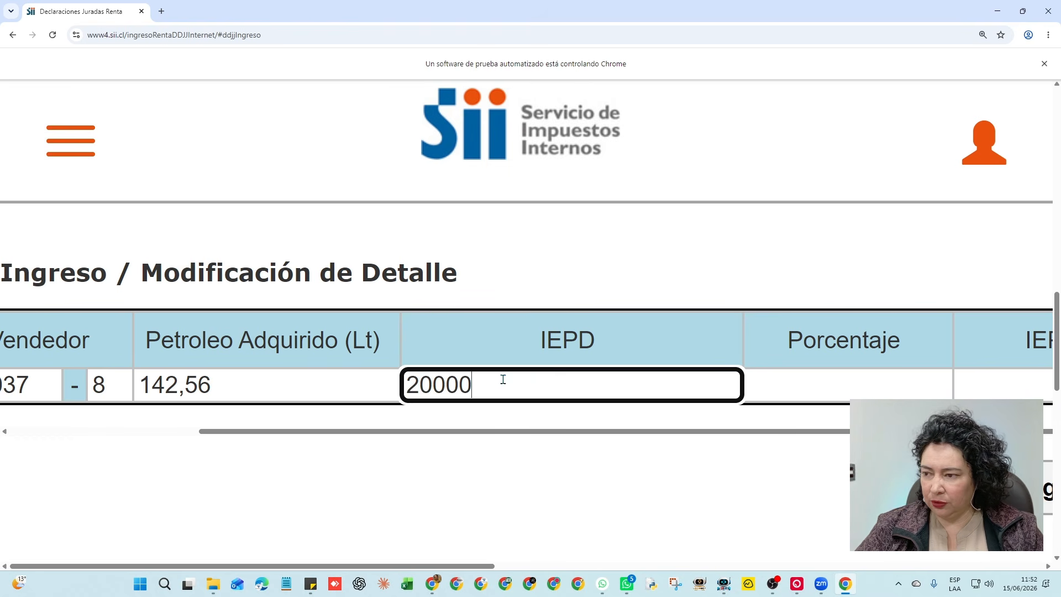
key(BackSpace)
key(BackSpace)
key(BackSpace)
key(BackSpace)
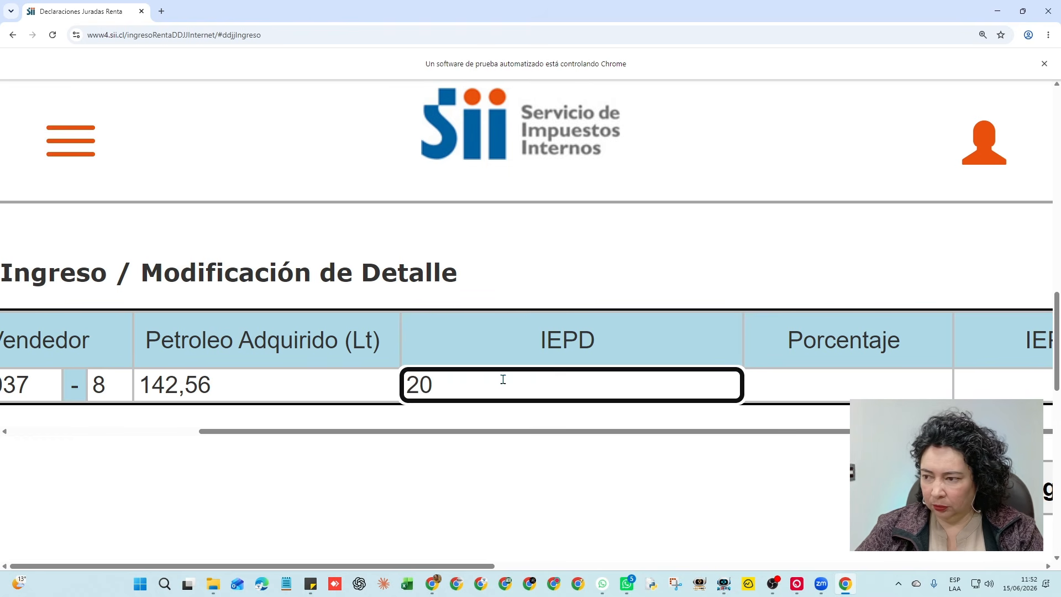
text(4320)
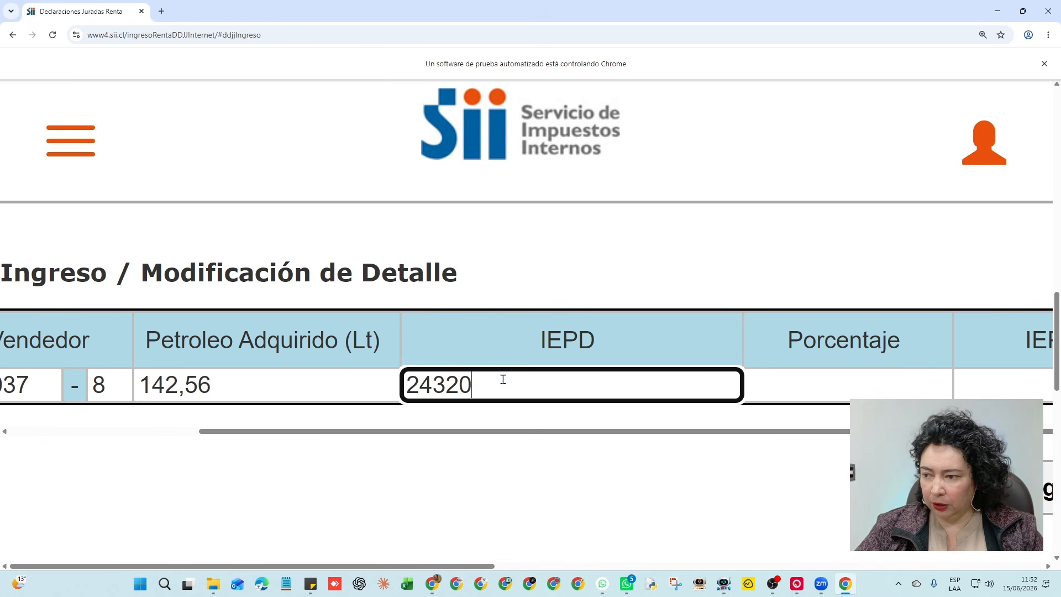
key(Tab)
scroll(565, 538, right, 3)
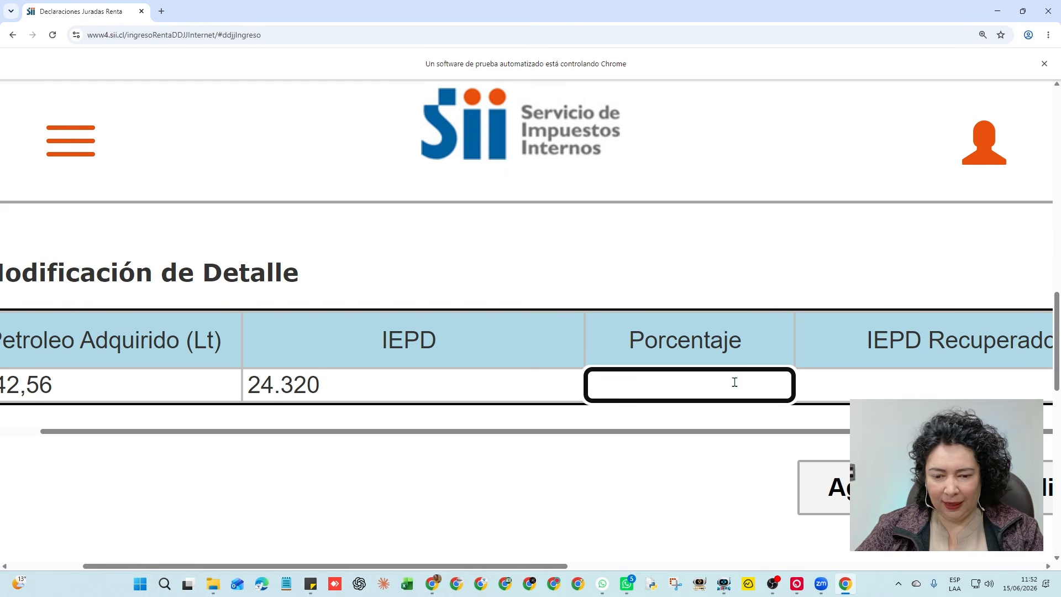
text(80)
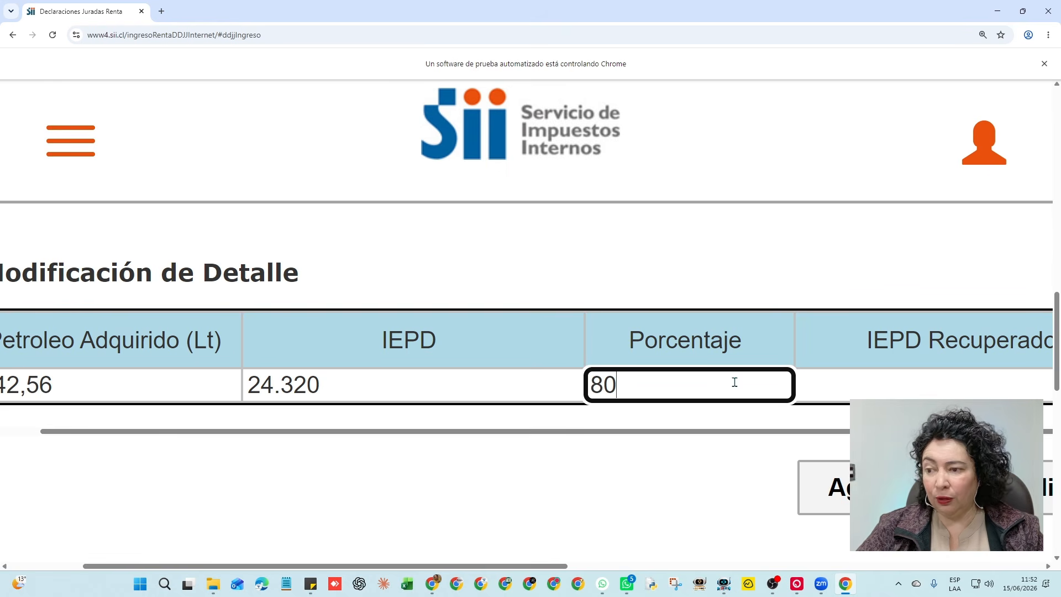
key(BackSpace)
key(BackSpace)
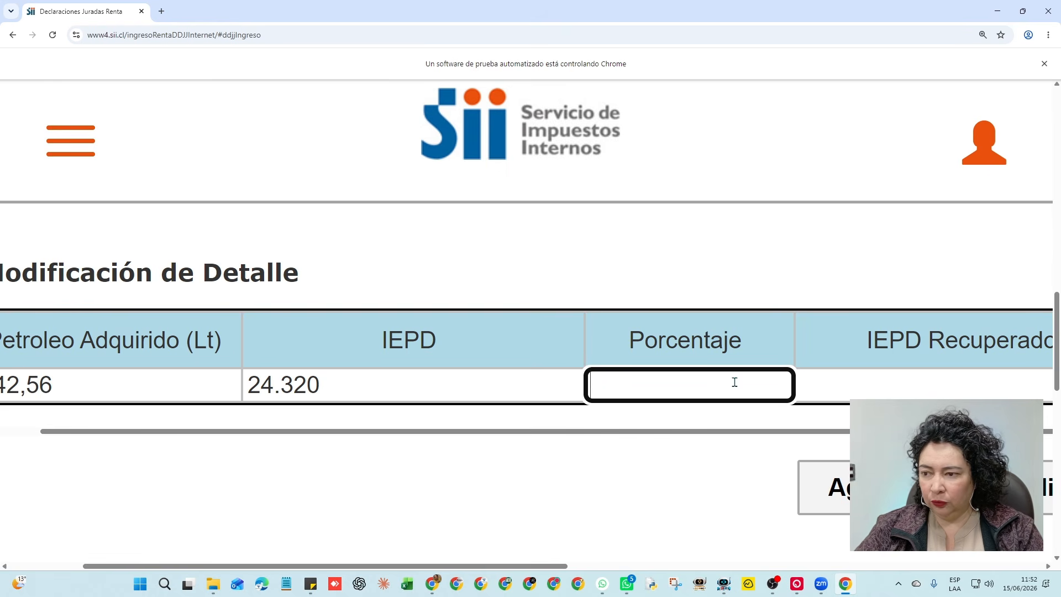
text(0)
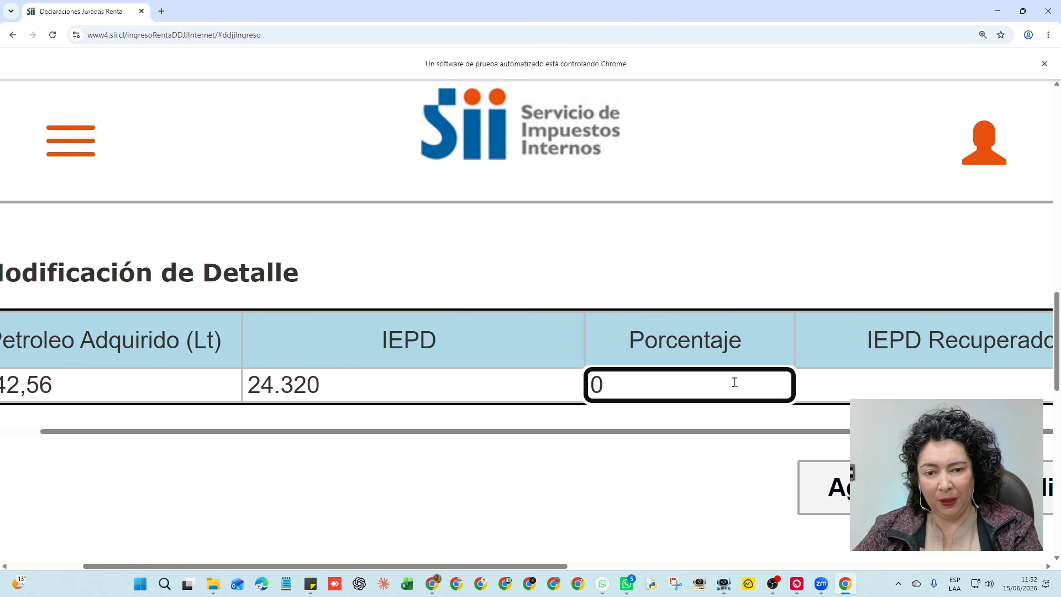
key(BackSpace)
text(80)
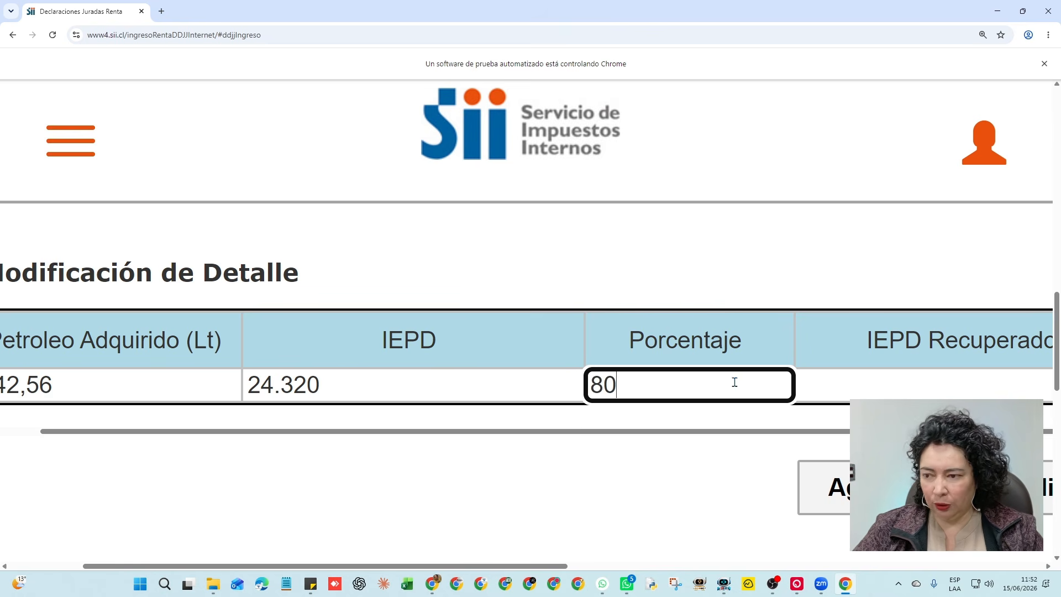
drag(735, 436, 793, 441)
Enter 19.456 as IEPD Recuperado and confirm it
click(796, 382)
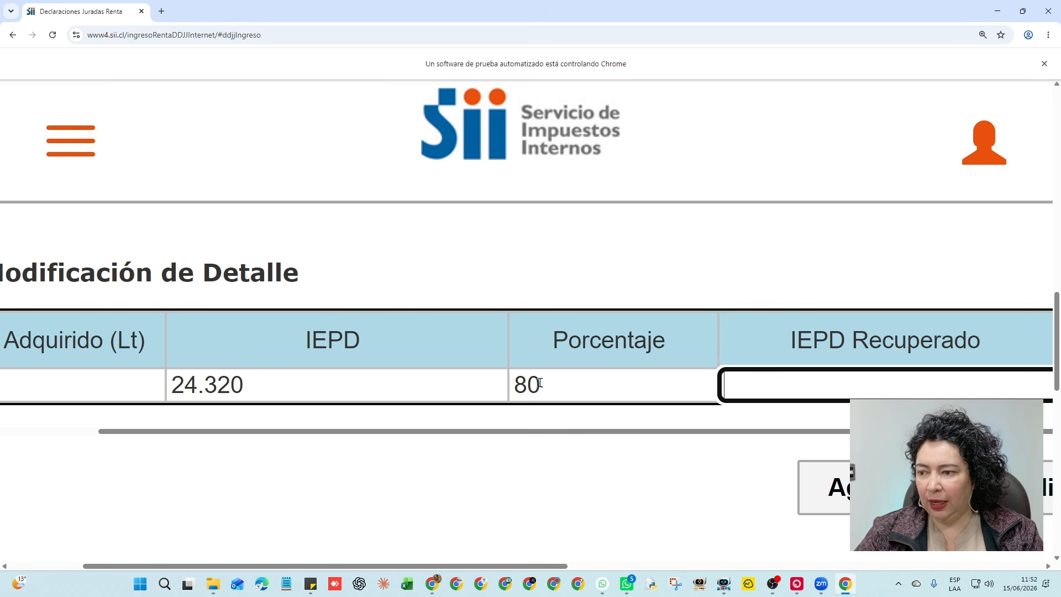
click(172, 385)
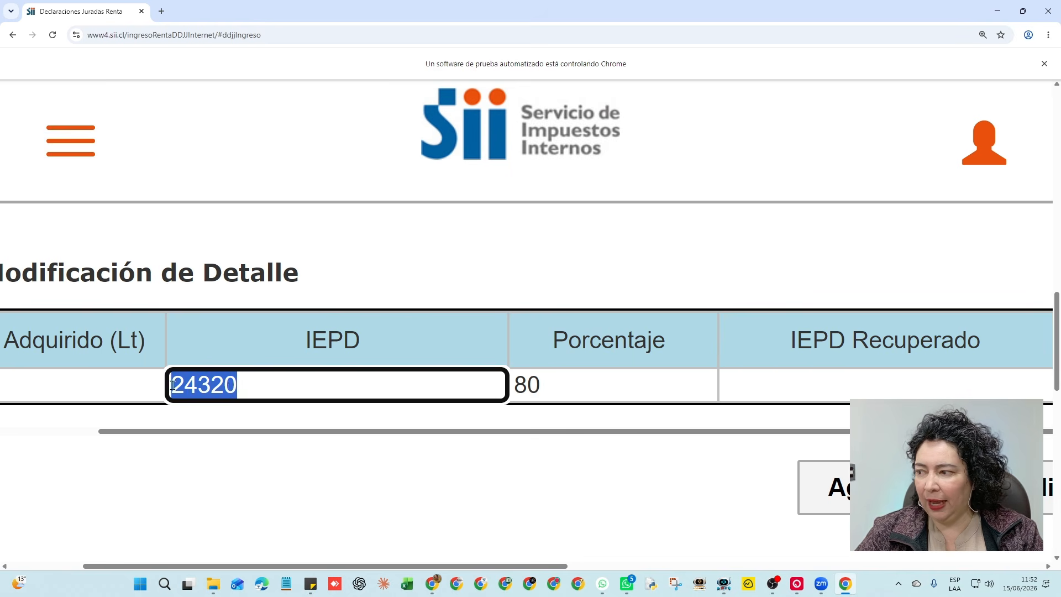
click(795, 391)
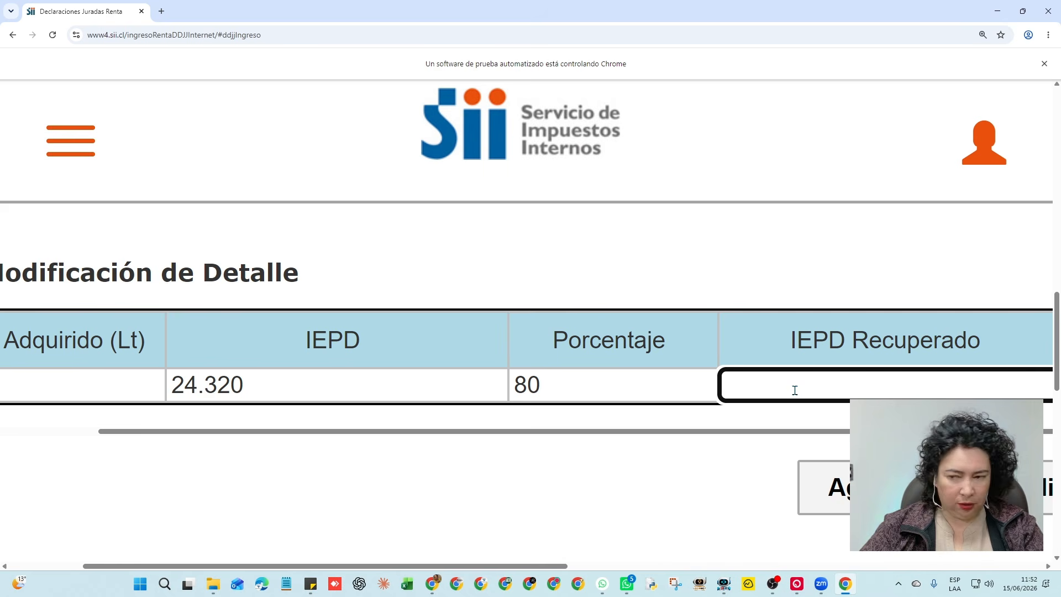
text(19456)
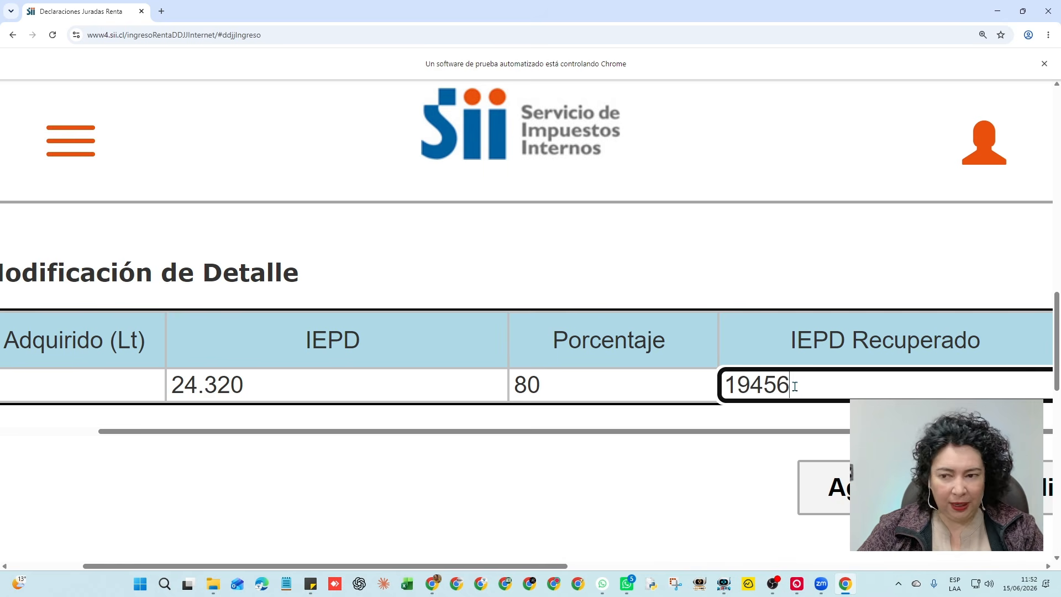
click(758, 452)
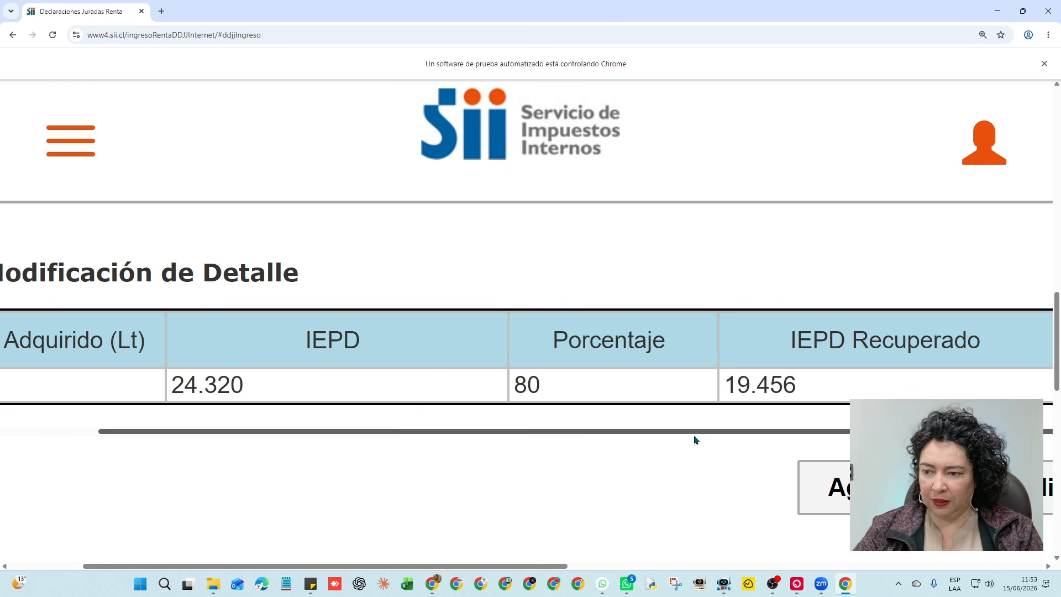
Set Tipo de Documento to Factura Electrónica and enter the invoice number
drag(695, 438, 700, 437)
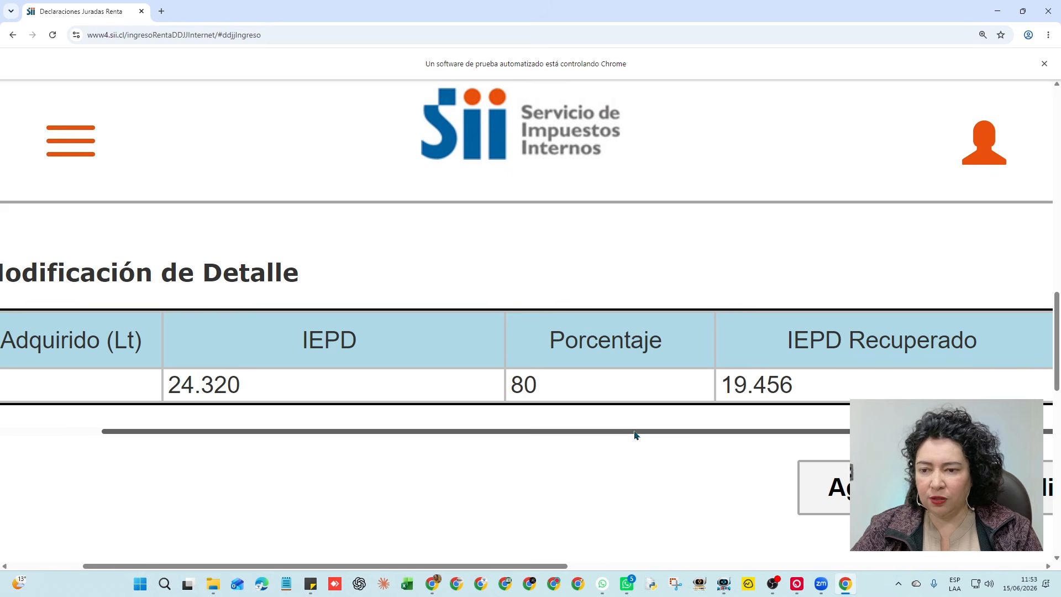
drag(634, 435, 887, 438)
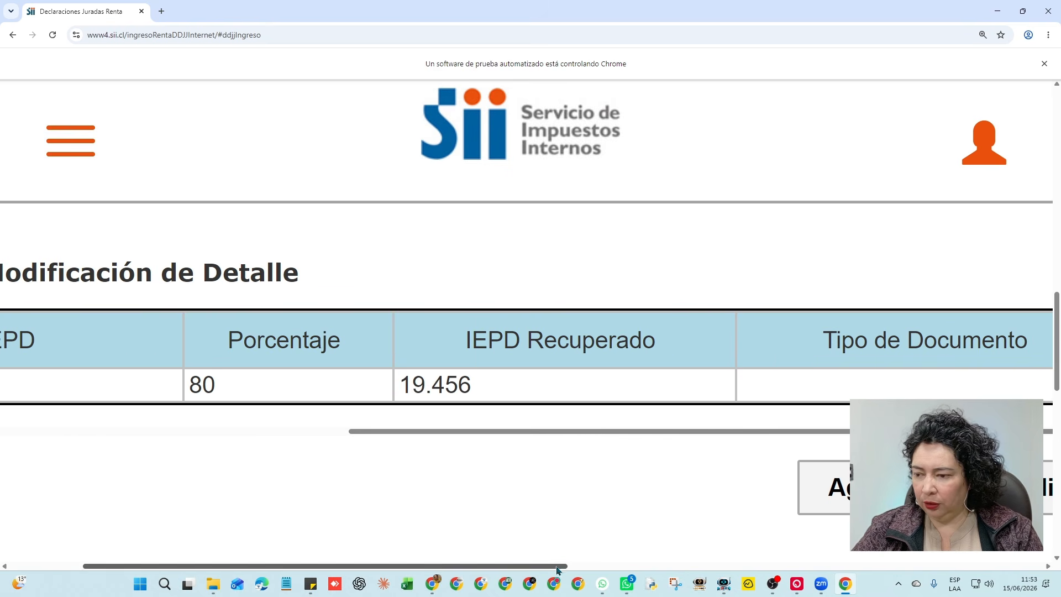
drag(565, 566, 730, 566)
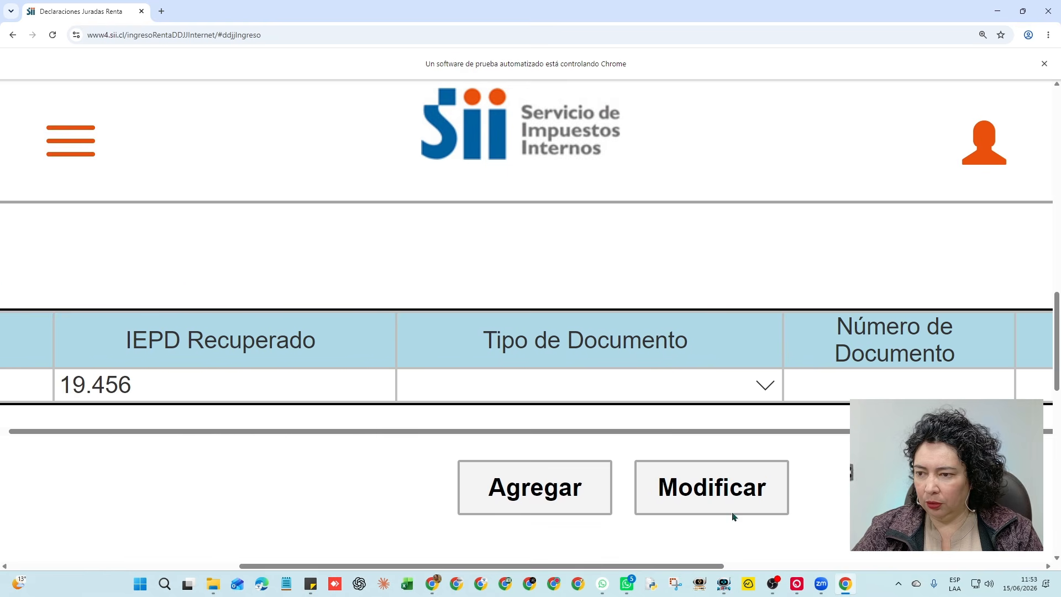
click(764, 383)
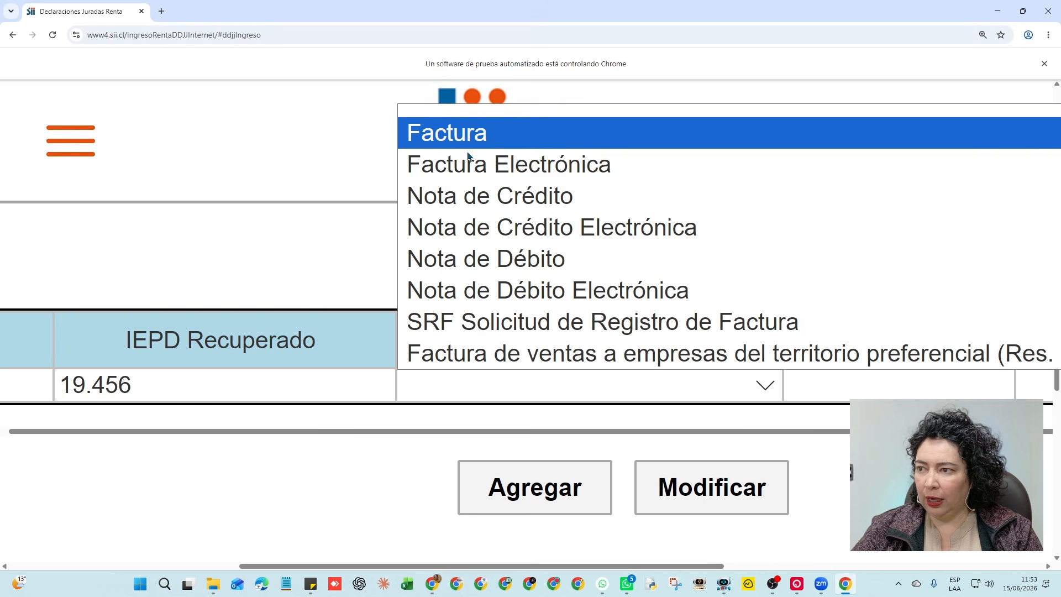
click(500, 168)
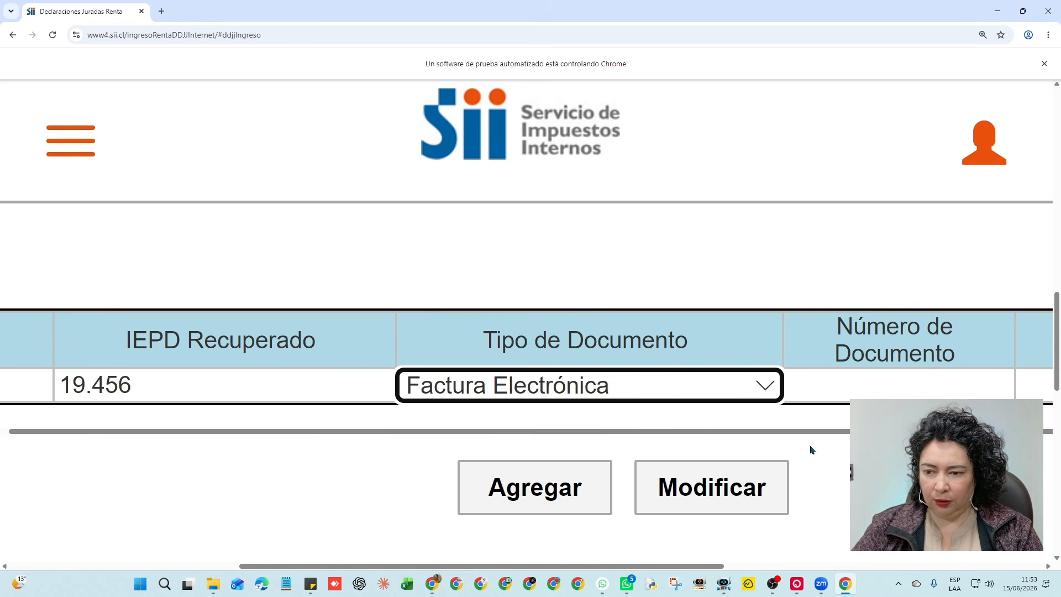
click(863, 381)
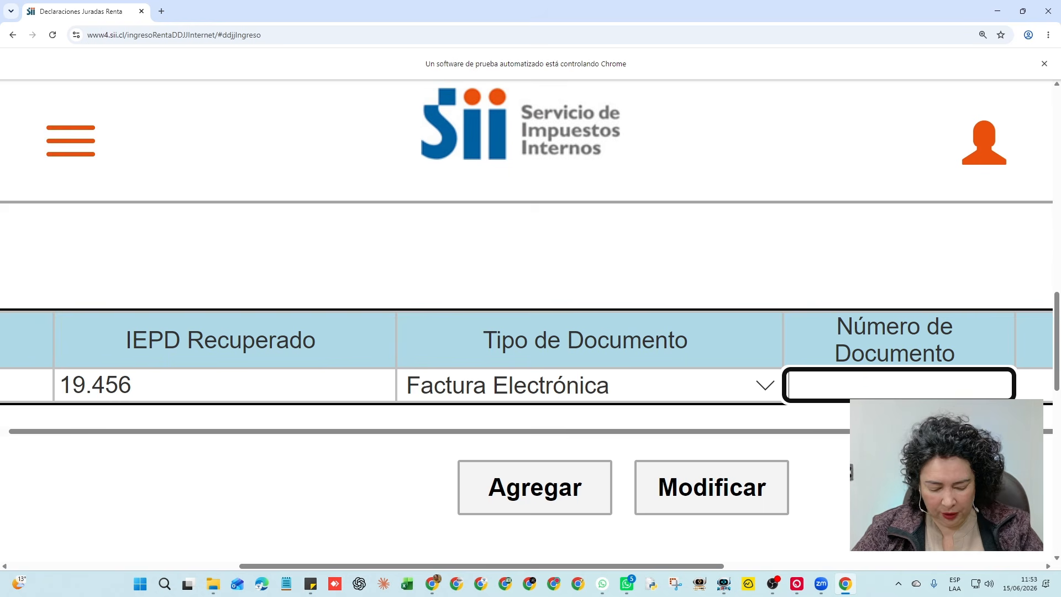
text(1589624)
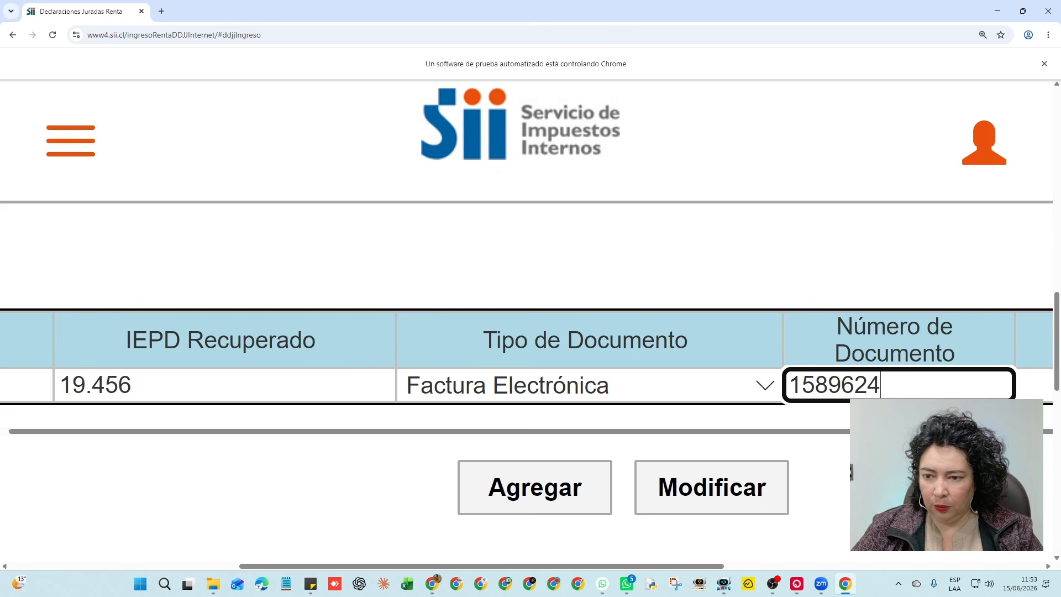
scroll(796, 471, right, 8)
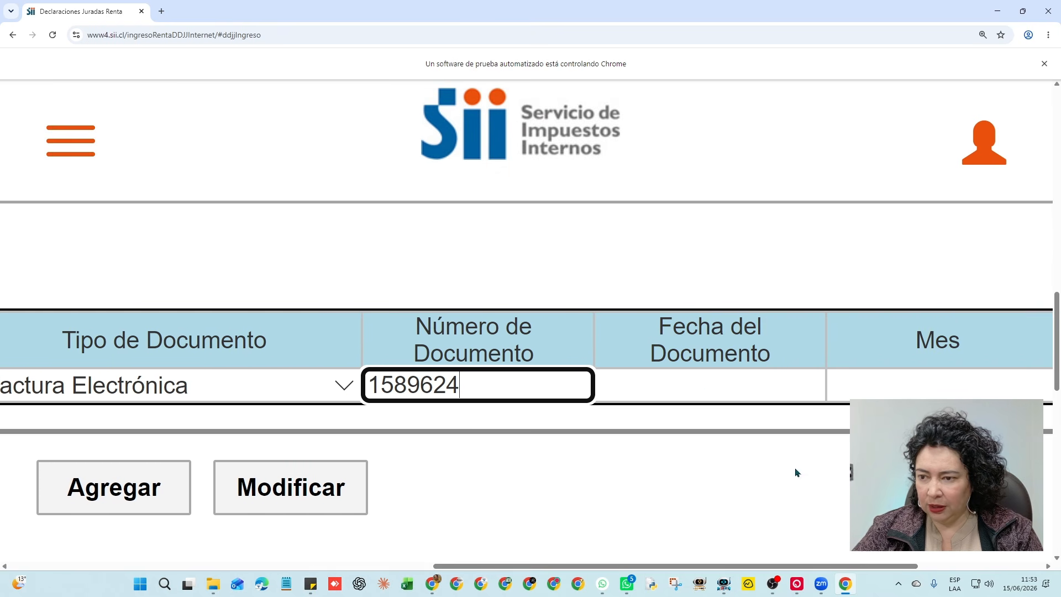
Enter document date 15/01/2025, Mes 01 and Año 2025 for the purchase line
click(699, 388)
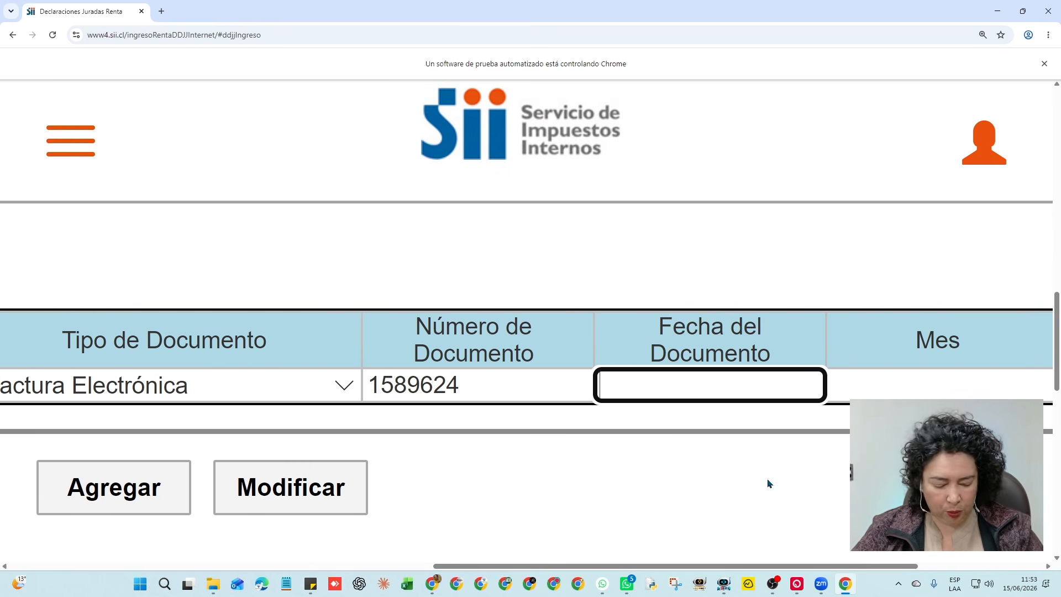
text(15/-0/)
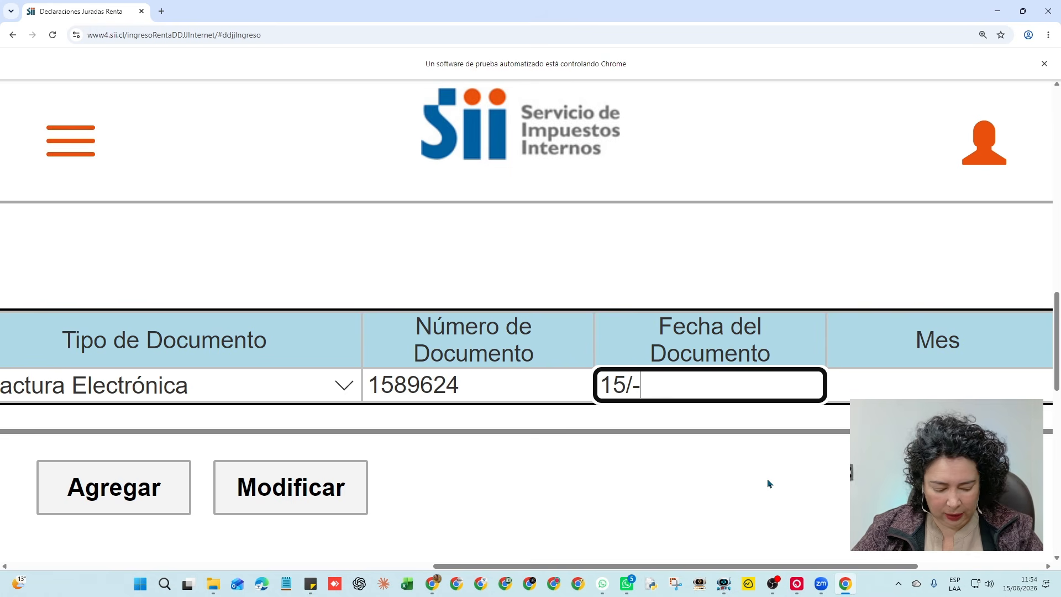
key(BackSpace)
key(BackSpace)
key(BackSpace)
key(BackSpace)
key(BackSpace)
key(BackSpace)
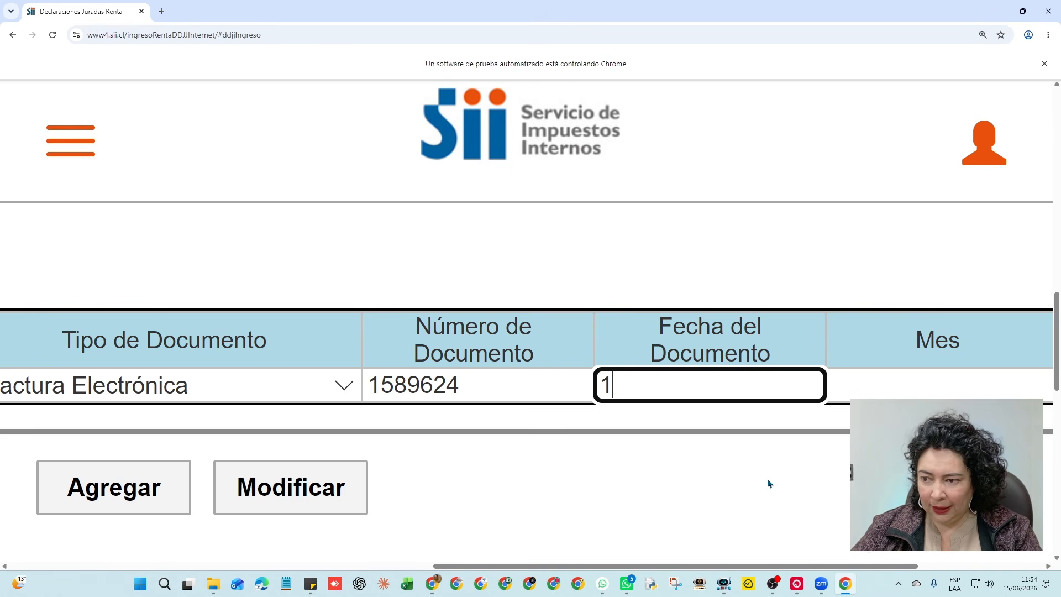
text(15/0)
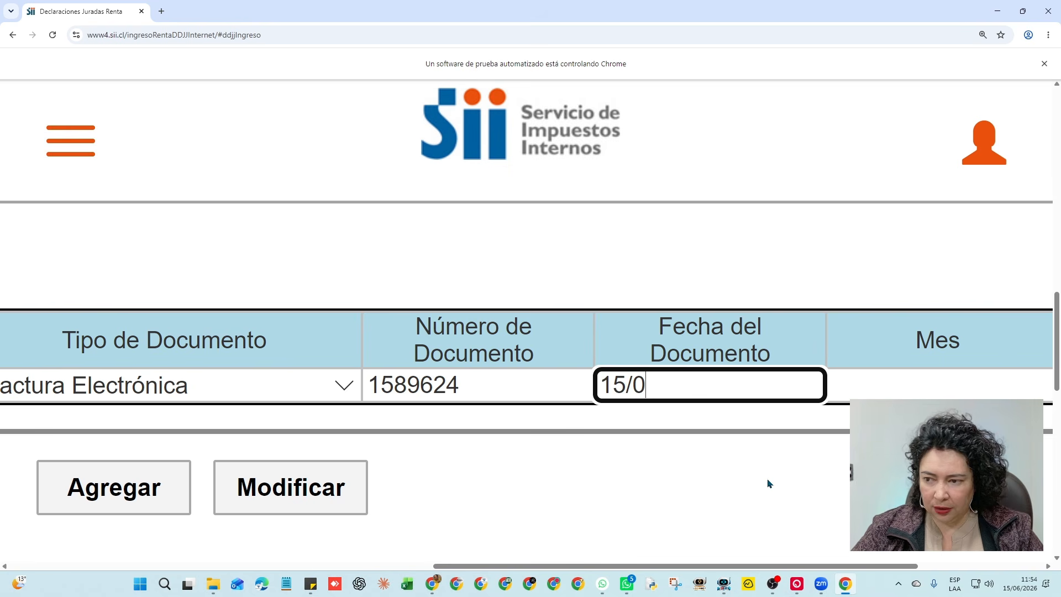
text(1/2025)
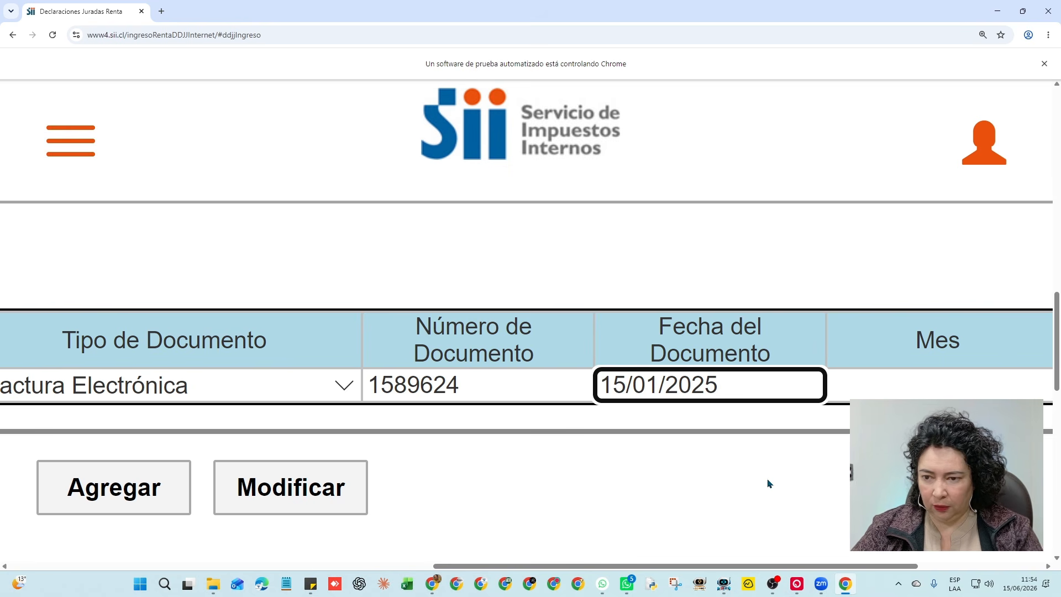
key(Tab)
text(0)
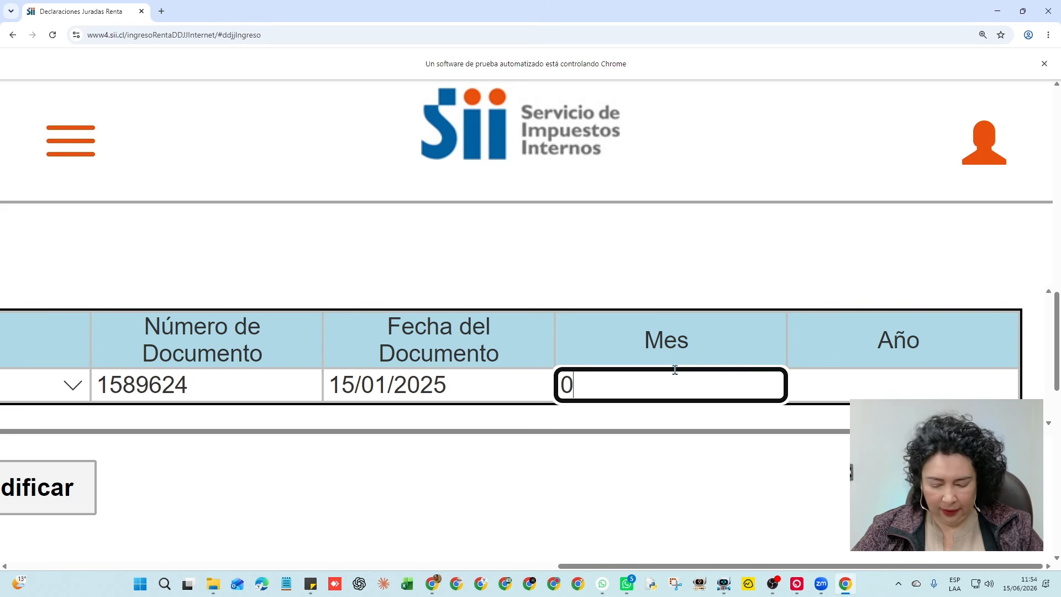
text(1)
click(880, 387)
text(2)
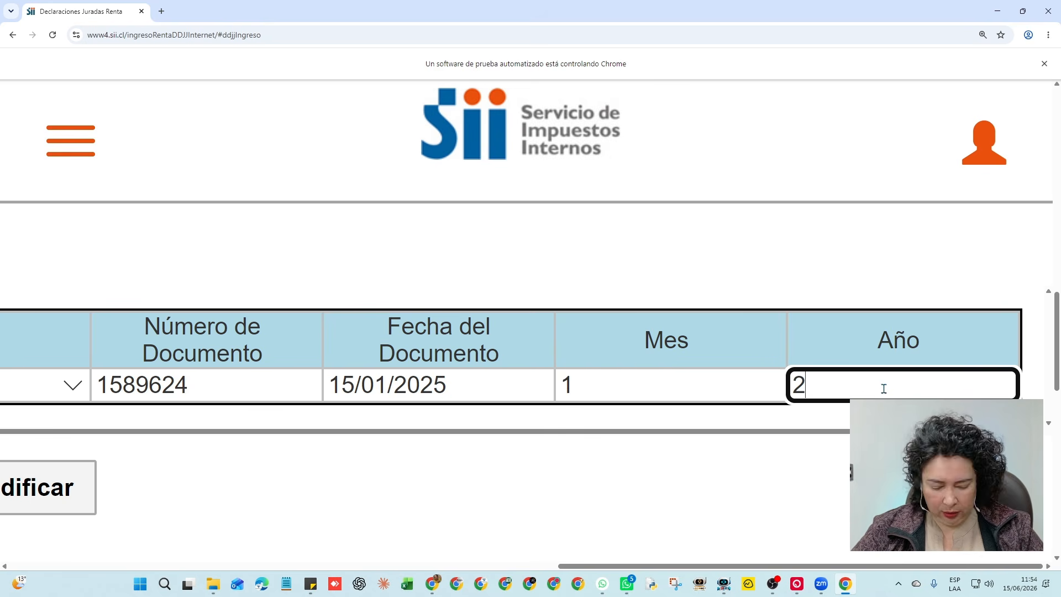
text(025)
drag(857, 566, 569, 582)
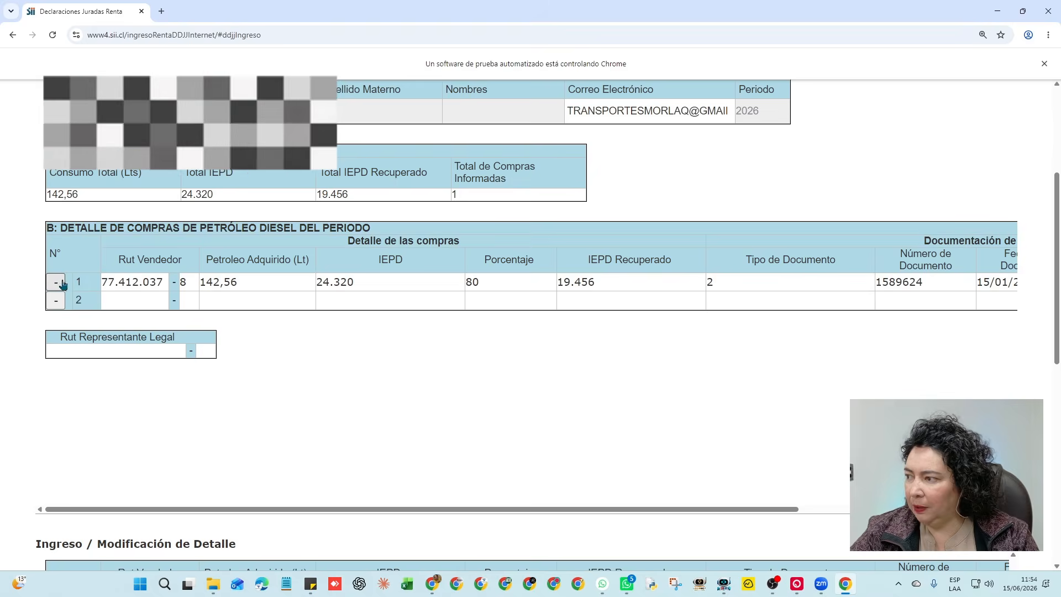
Change line 1's Petroleo Adquirido from 142,56 to 142,80 and apply it with Modificar
scroll(622, 433, down, 4)
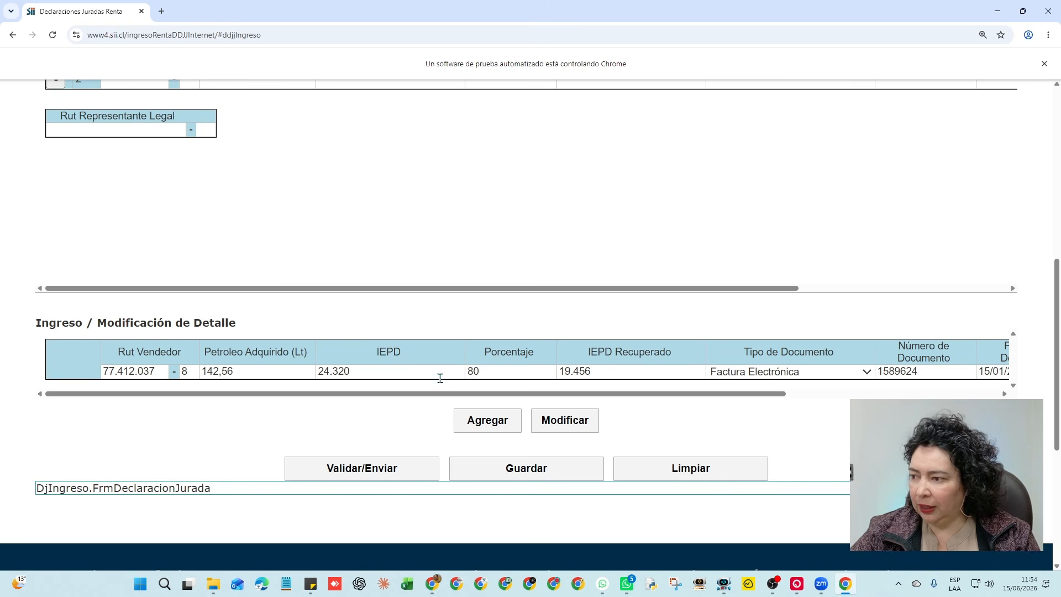
click(234, 371)
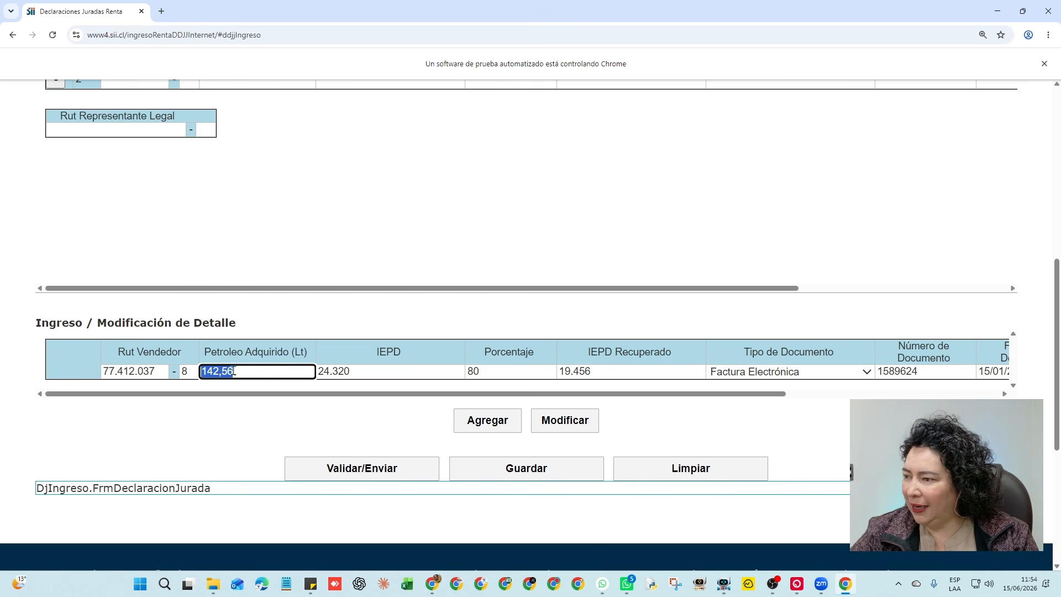
click(269, 368)
key(BackSpace)
key(BackSpace)
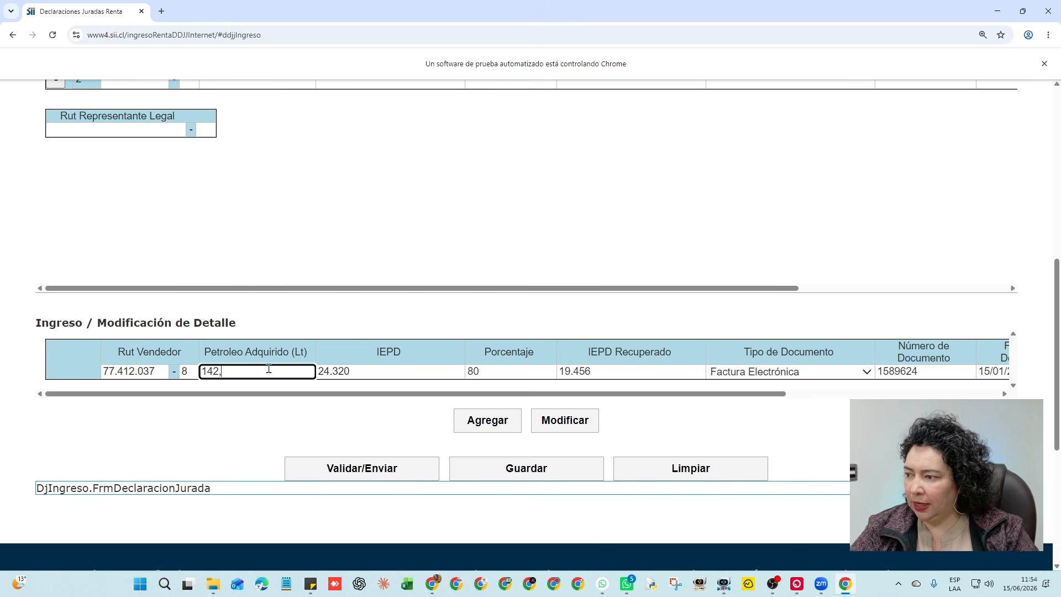
text(80)
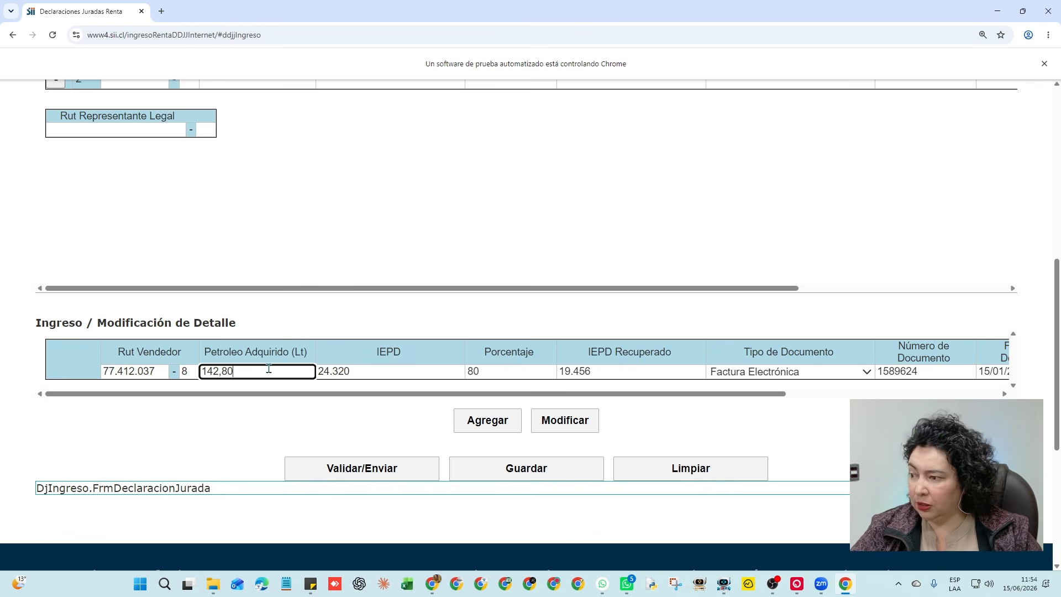
click(585, 429)
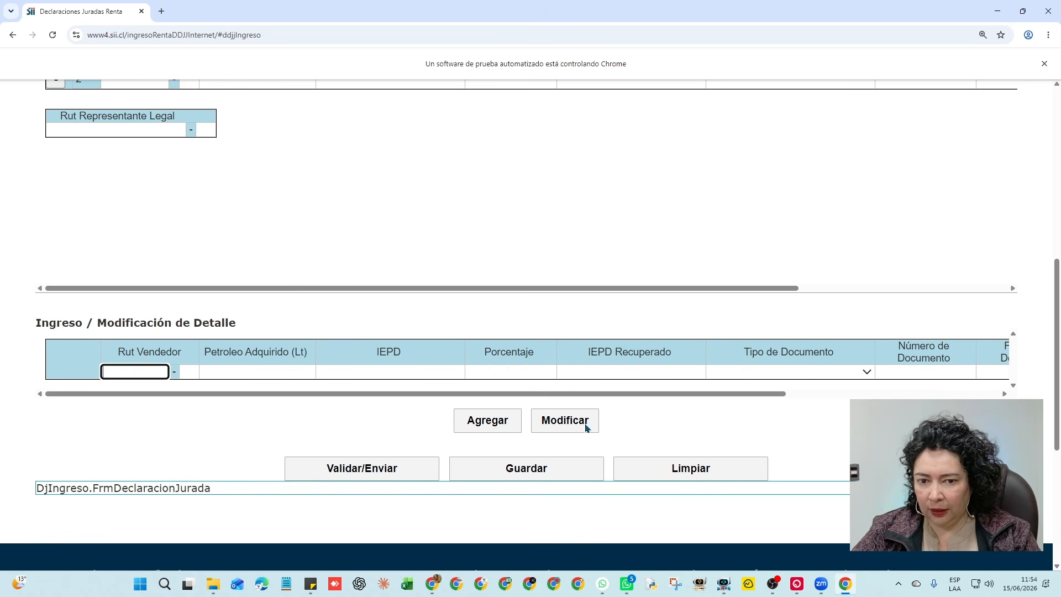
scroll(455, 266, up, 4)
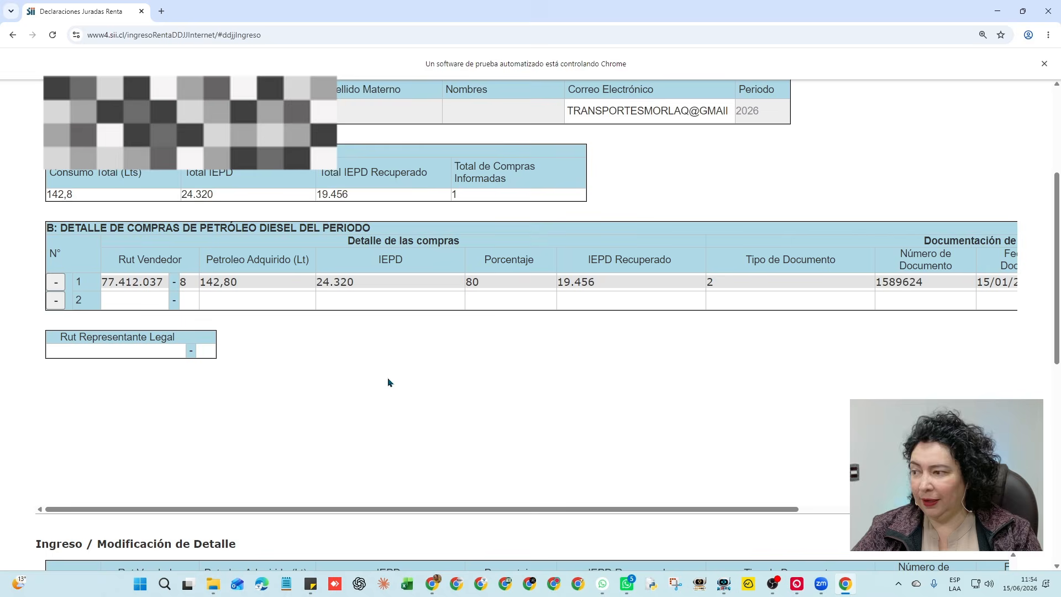
scroll(388, 378, down, 4)
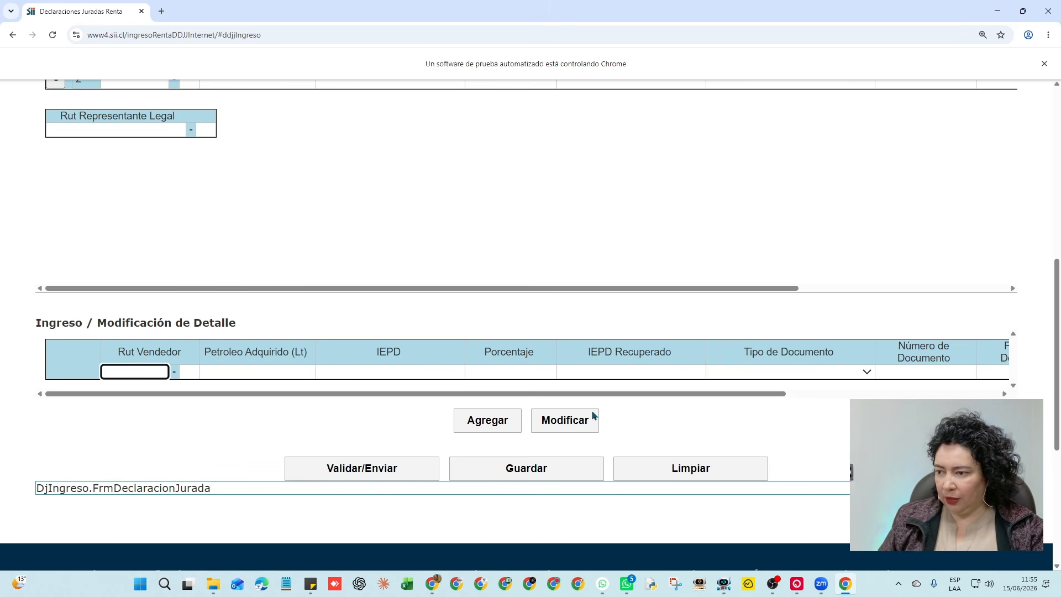
Start the second purchase line with the seller's RUT and 150,30 litres acquired
key(ctrl+plus)
key(ctrl+minus)
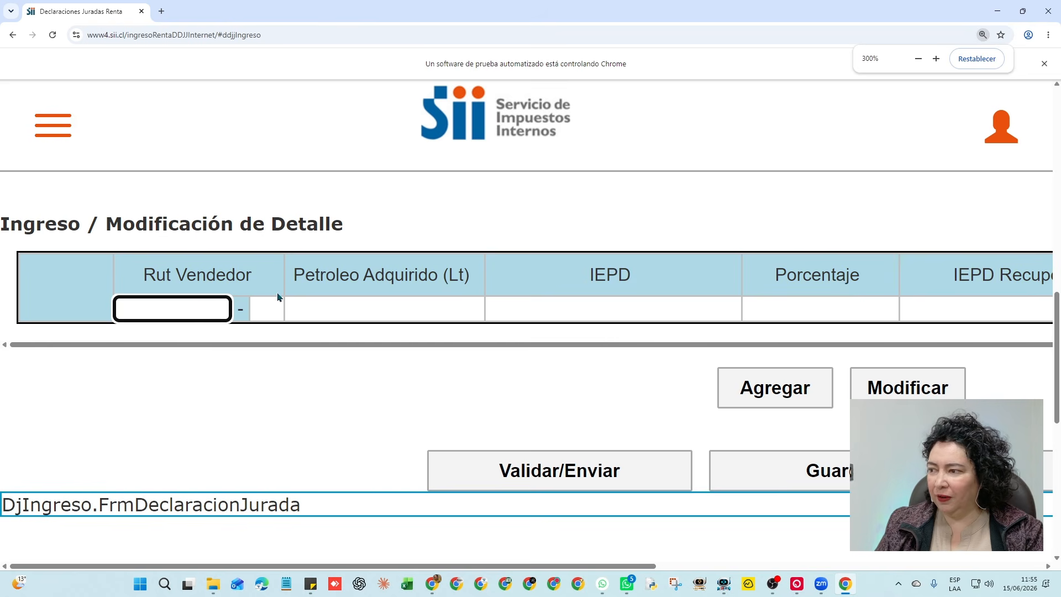
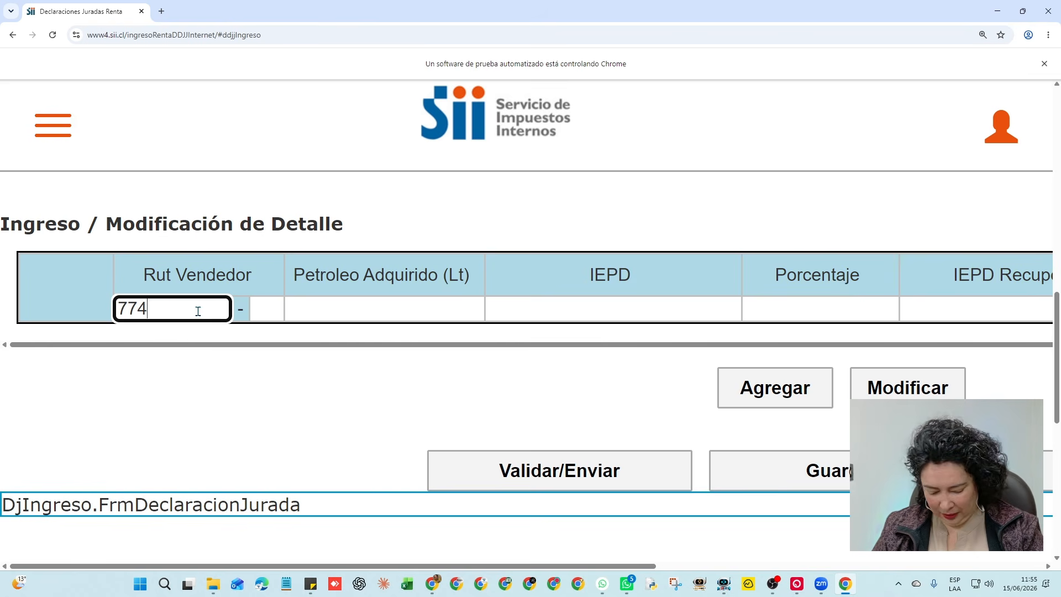
key(Tab)
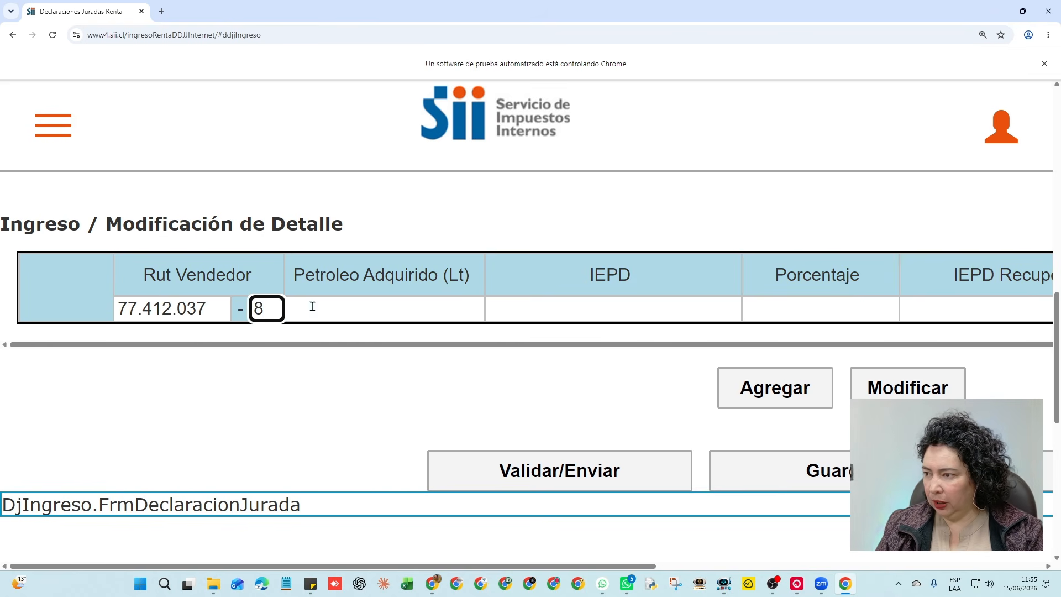
click(391, 305)
text(150.)
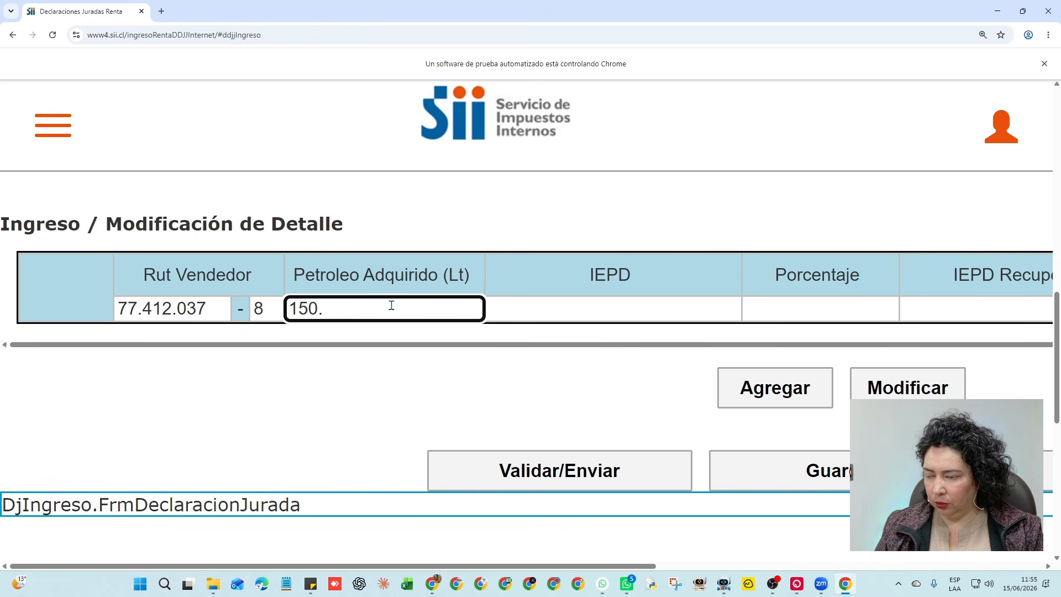
key(BackSpace)
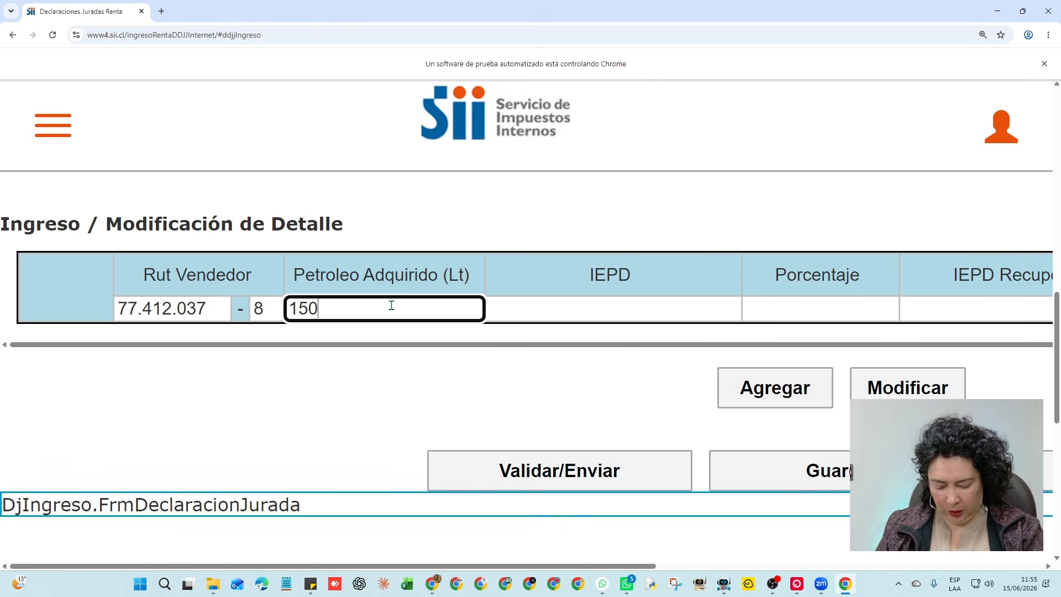
text(,30)
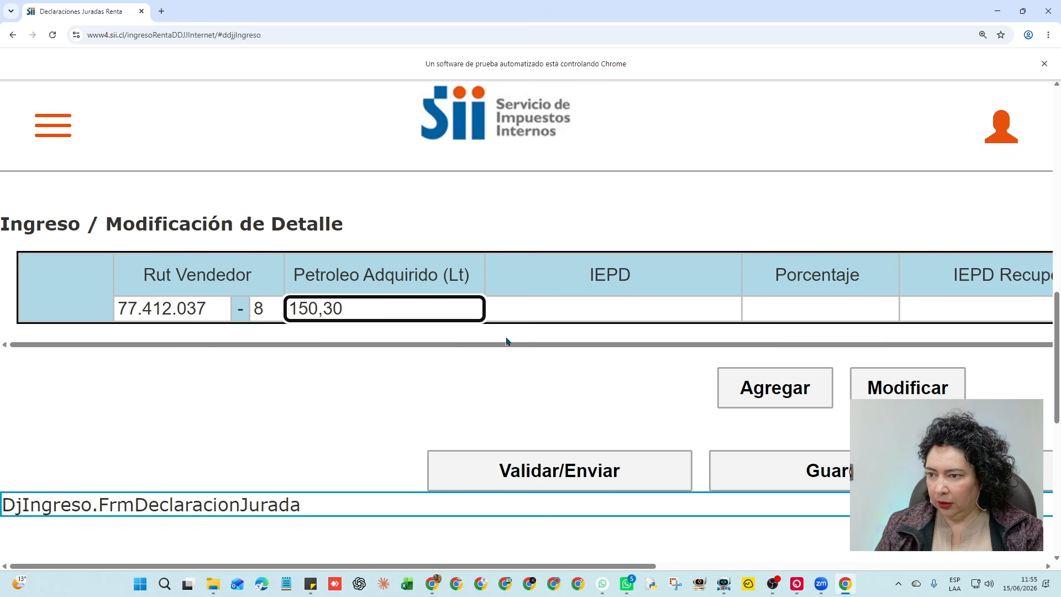
Enter IEPD 1 and Porcentaje 80, moving on to IEPD Recuperado
click(539, 306)
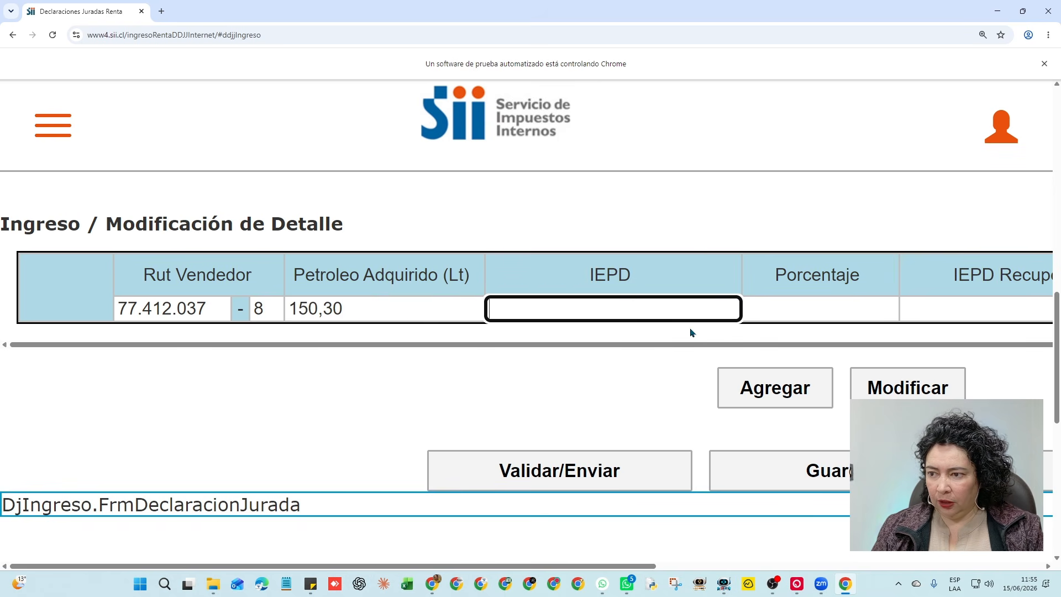
text(1)
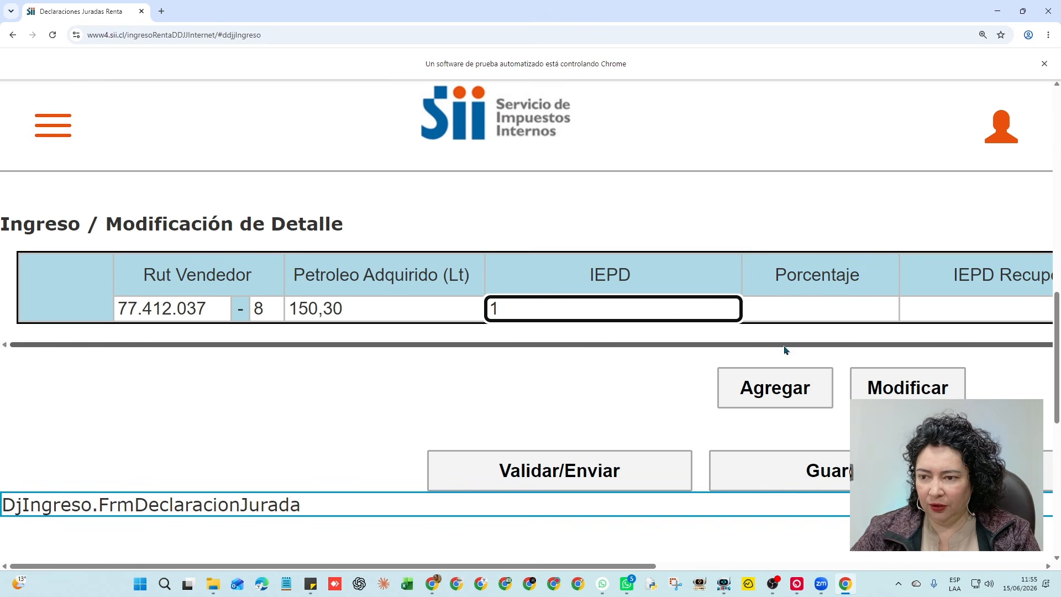
drag(784, 348, 851, 348)
click(763, 303)
text(80)
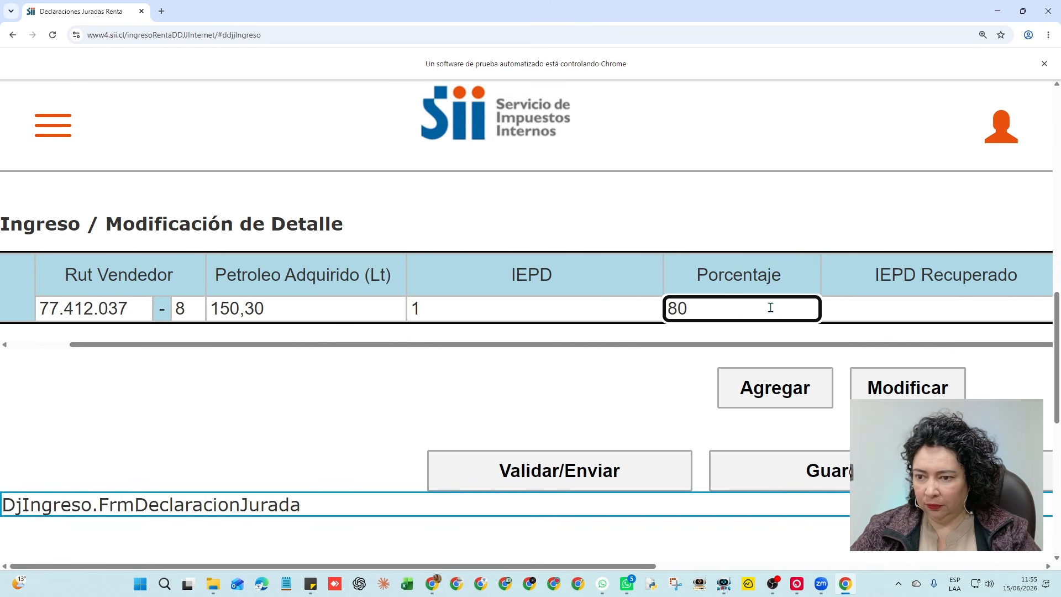
key(Tab)
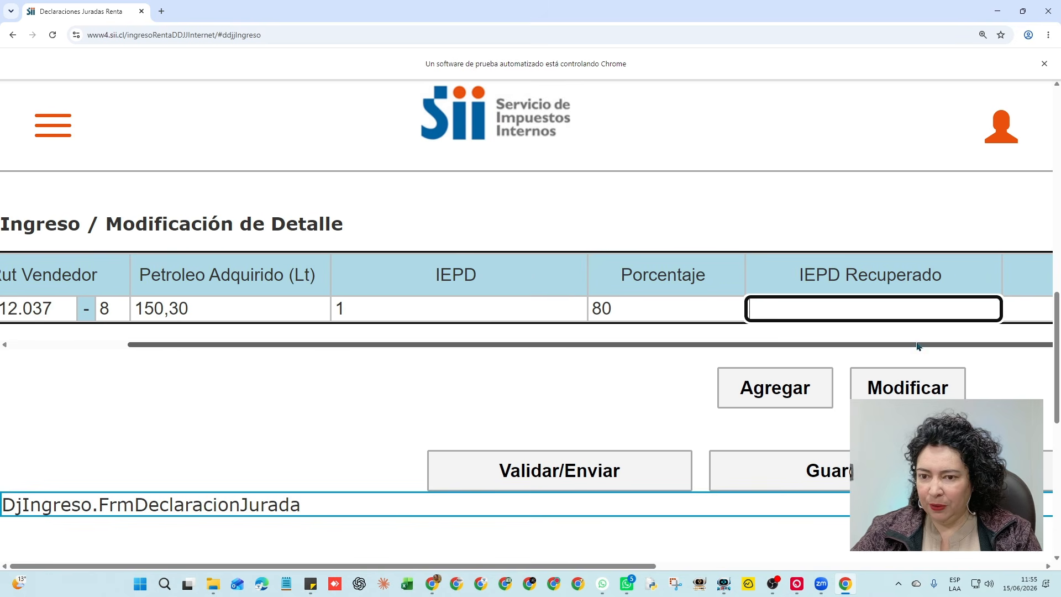
drag(644, 565, 722, 568)
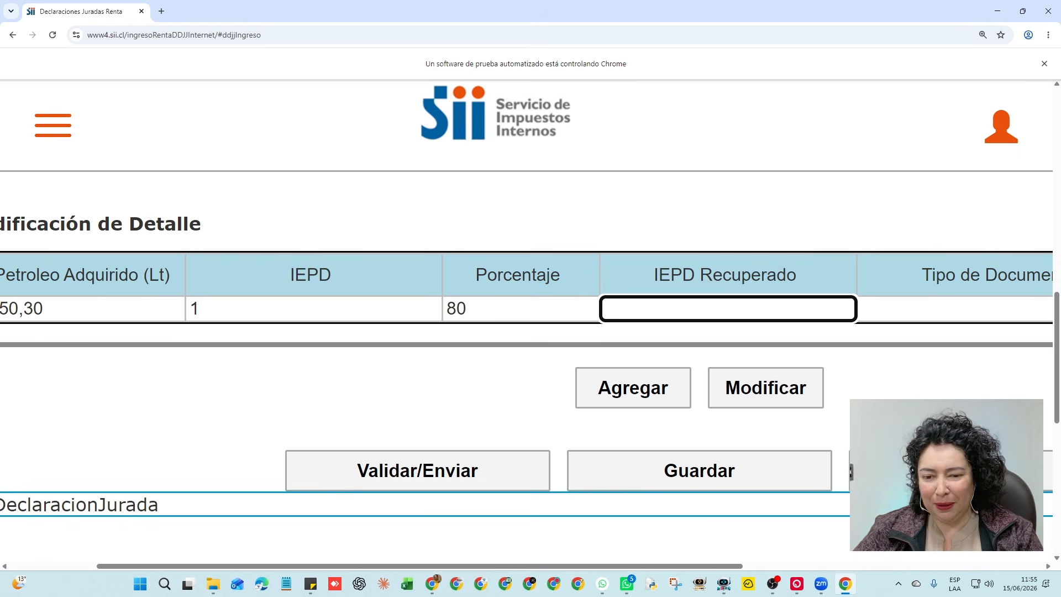
In a new tab, open SII's Impuesto al petróleo page and find Junio 2026 Petróleo Diesel at 3,3358 UTM/m3
click(162, 11)
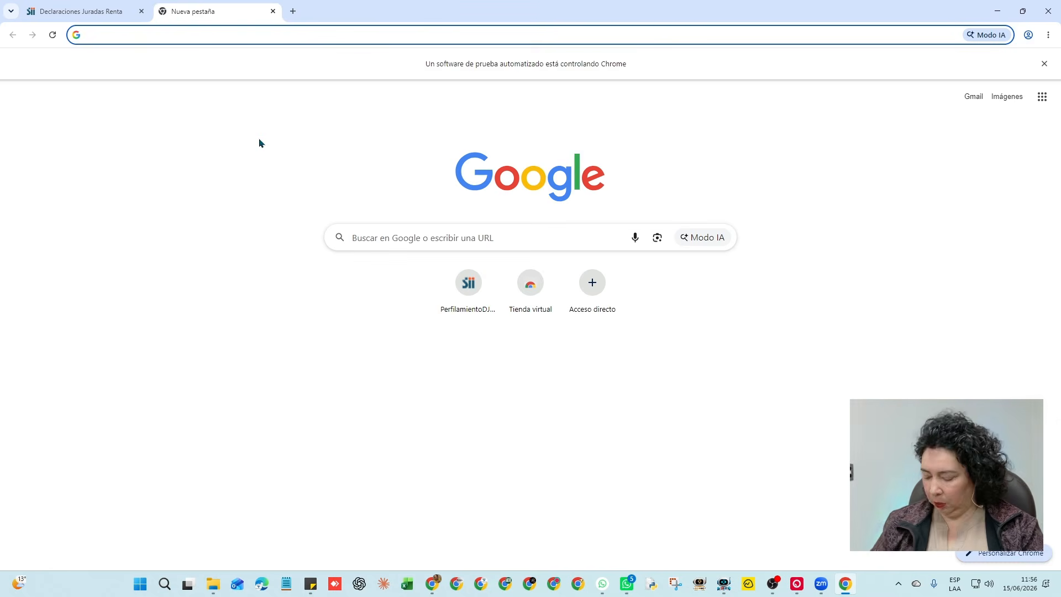
text(sii)
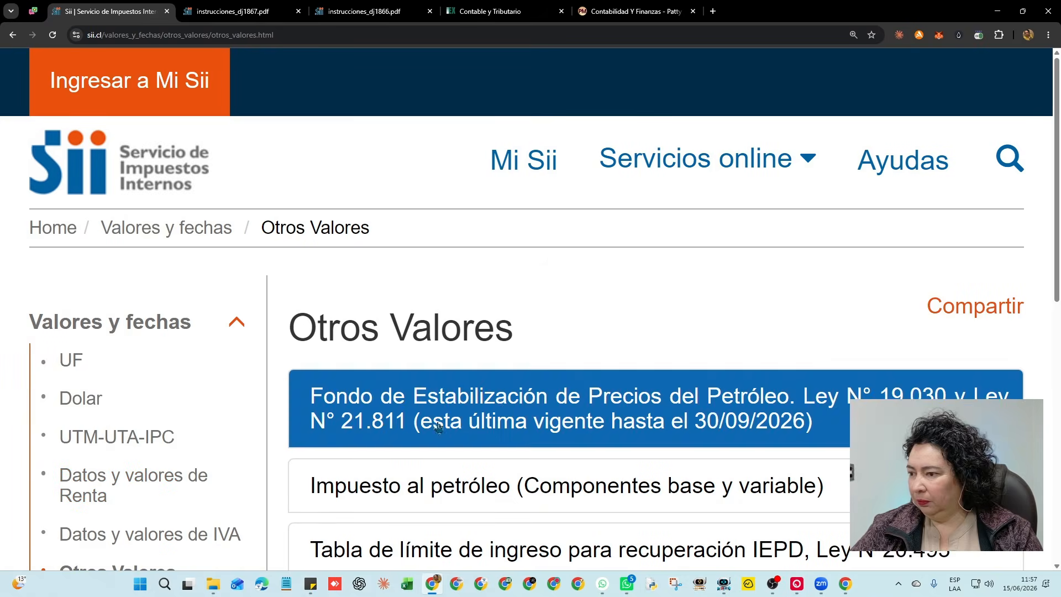
scroll(221, 329, down, 2)
scroll(221, 328, down, 2)
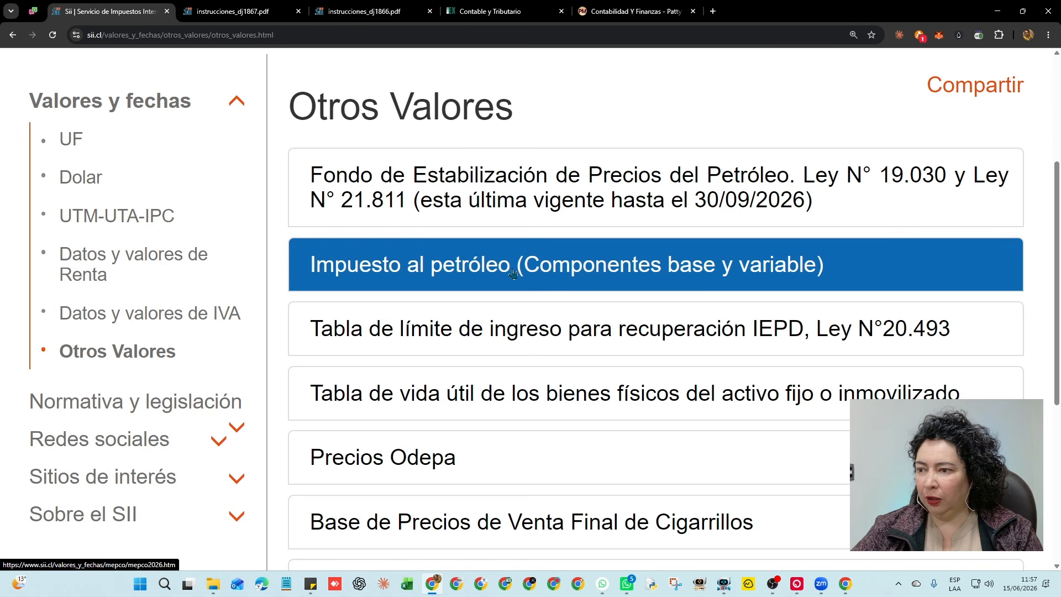
click(555, 269)
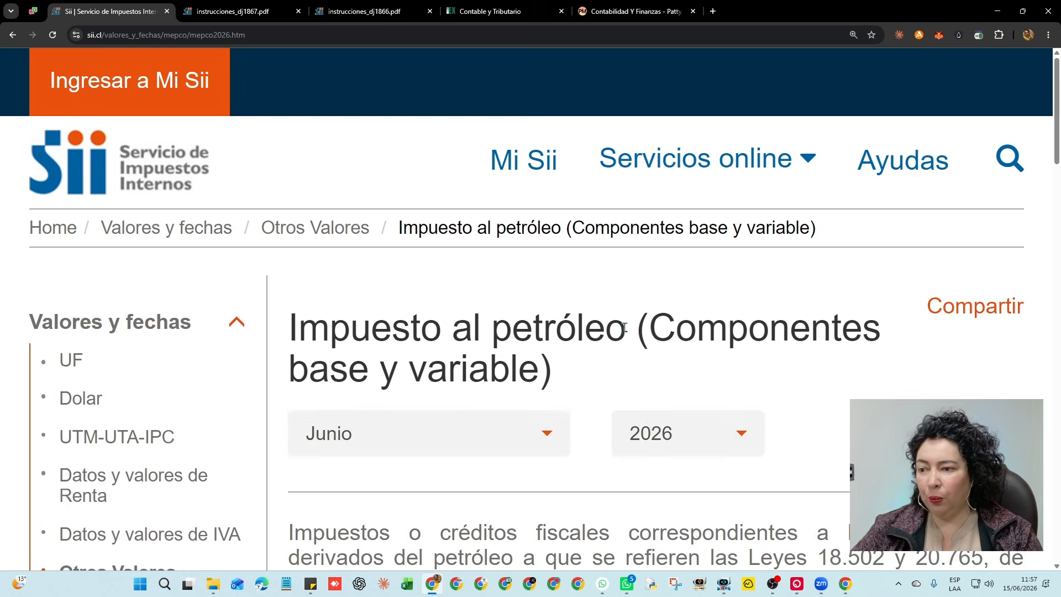
scroll(626, 326, down, 10)
scroll(626, 326, down, 2)
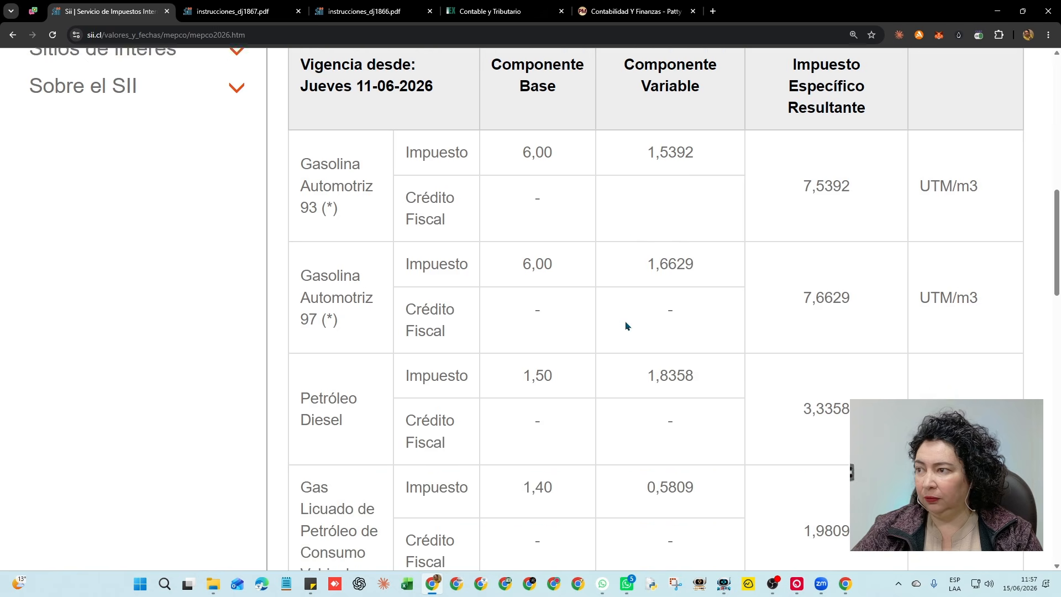
scroll(508, 272, down, 2)
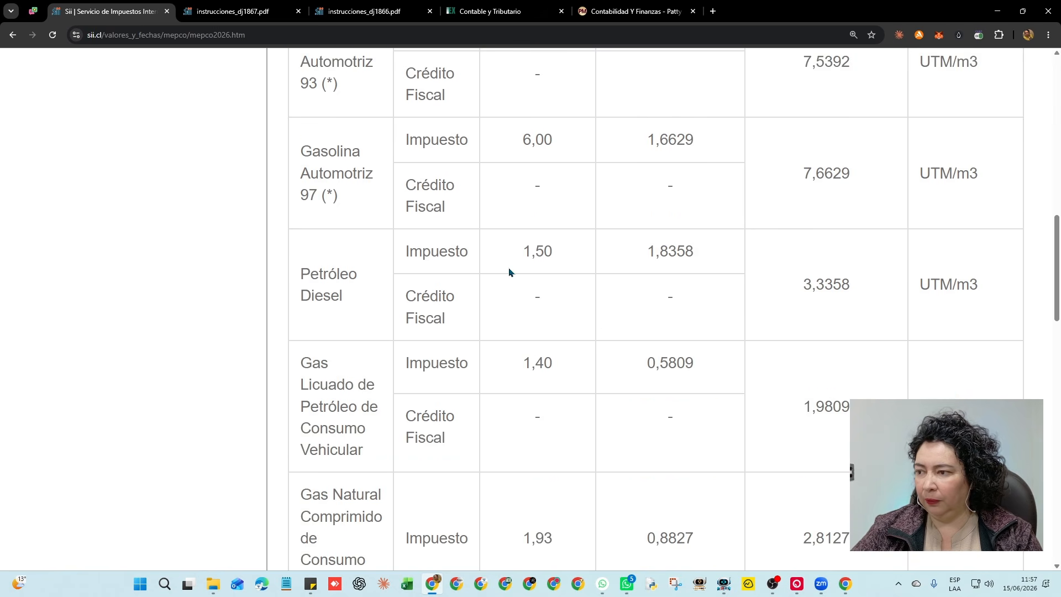
scroll(509, 272, up, 2)
scroll(509, 272, up, 2)
scroll(509, 272, down, 2)
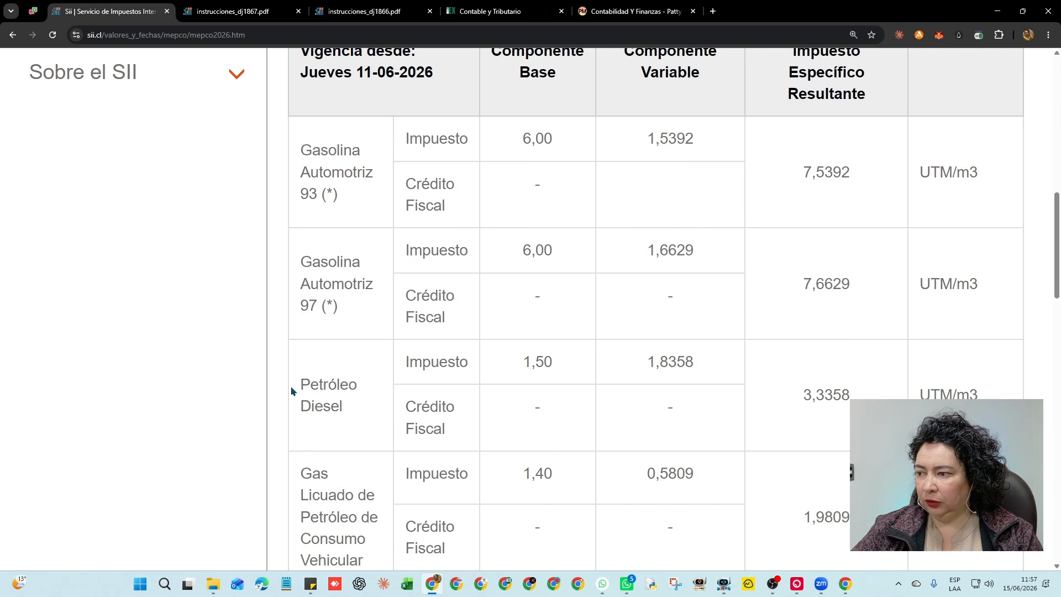
drag(309, 384, 453, 399)
scroll(574, 291, up, 2)
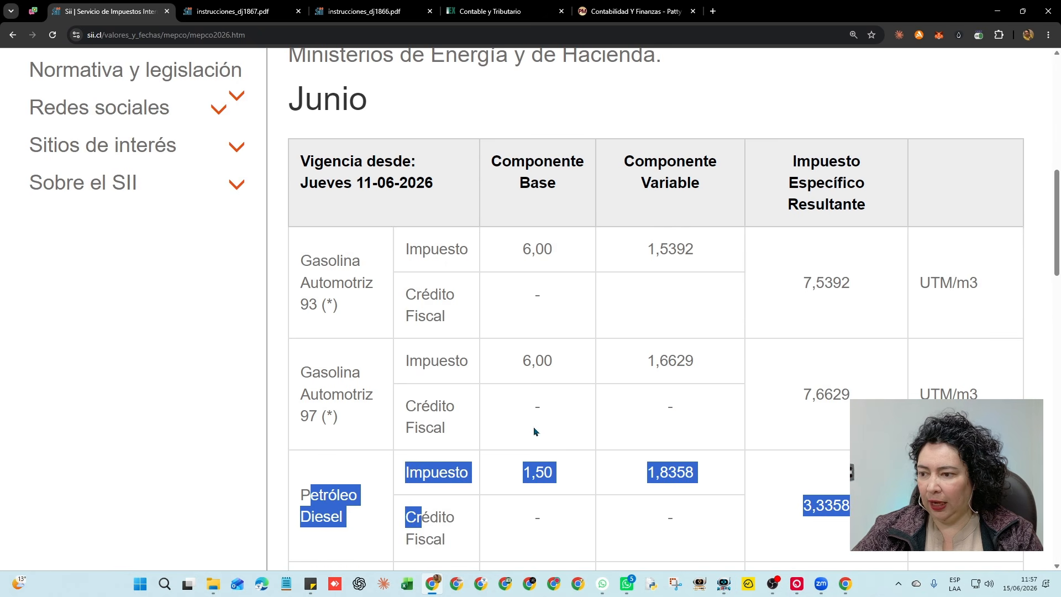
click(531, 484)
double_click(526, 473)
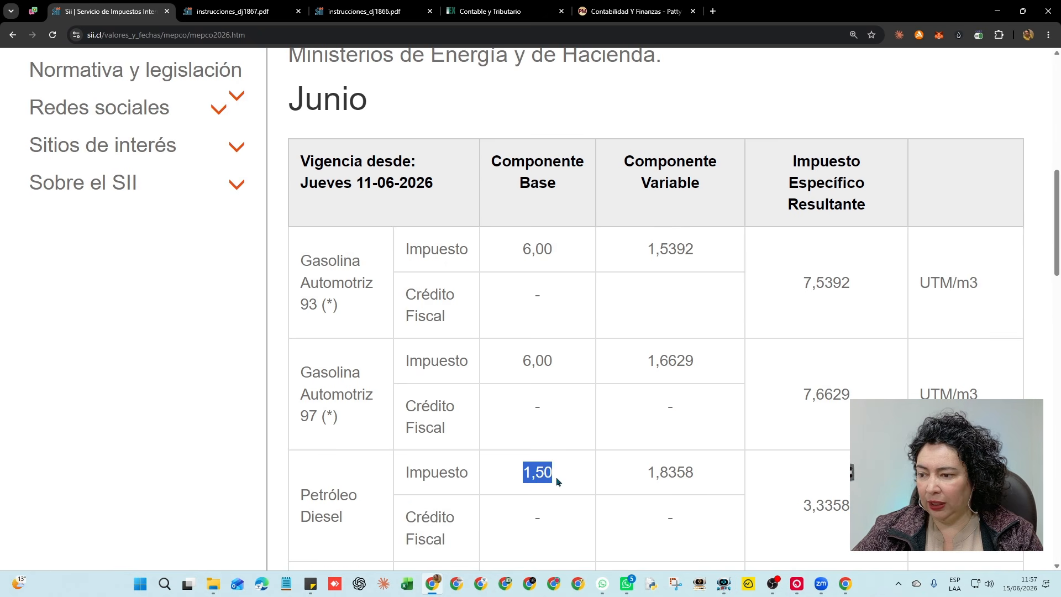
double_click(642, 475)
click(523, 470)
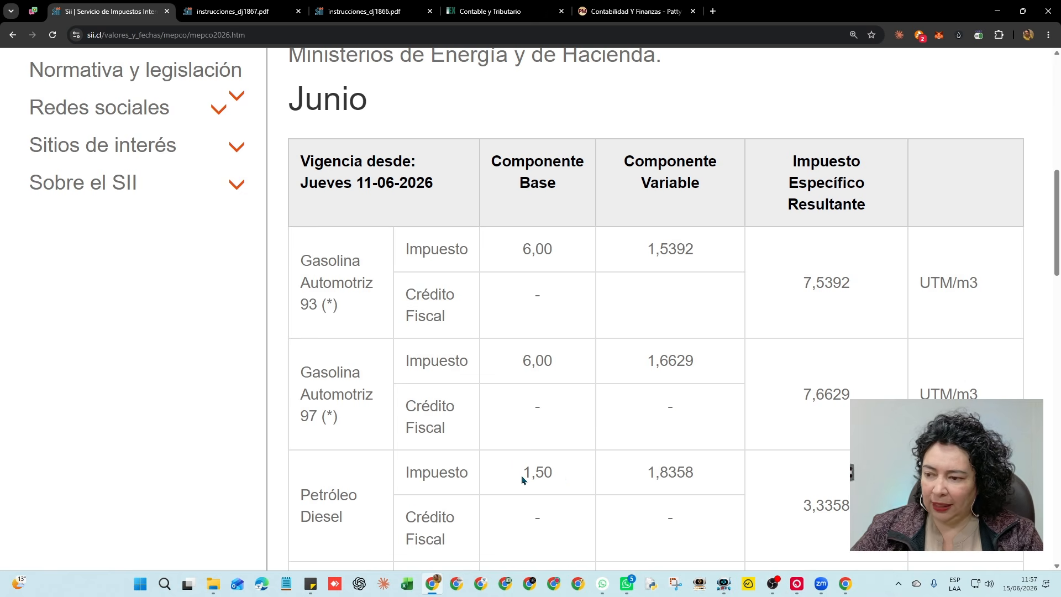
drag(520, 476, 560, 475)
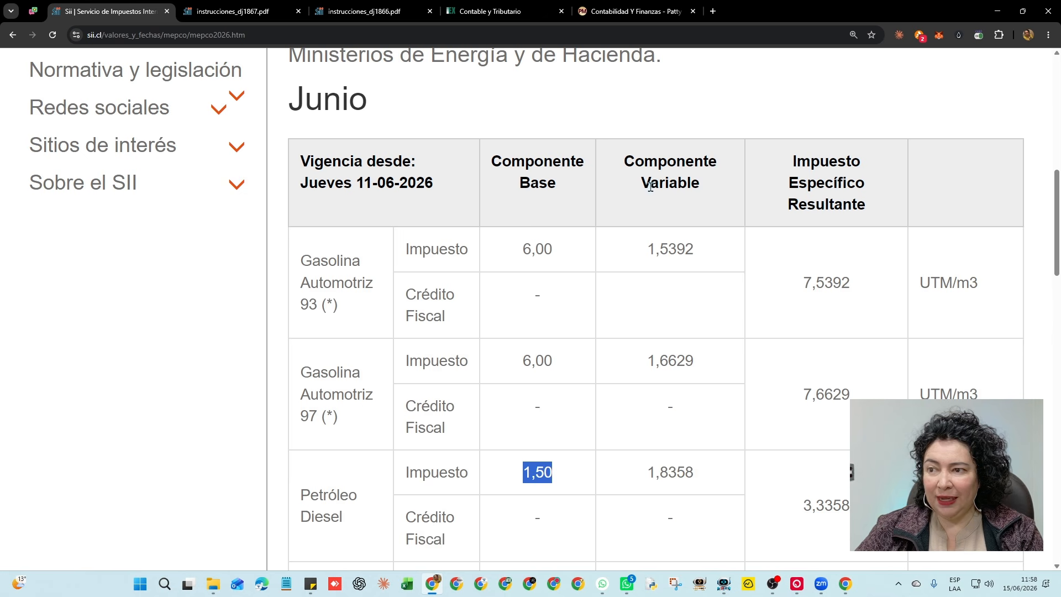
drag(643, 162, 703, 194)
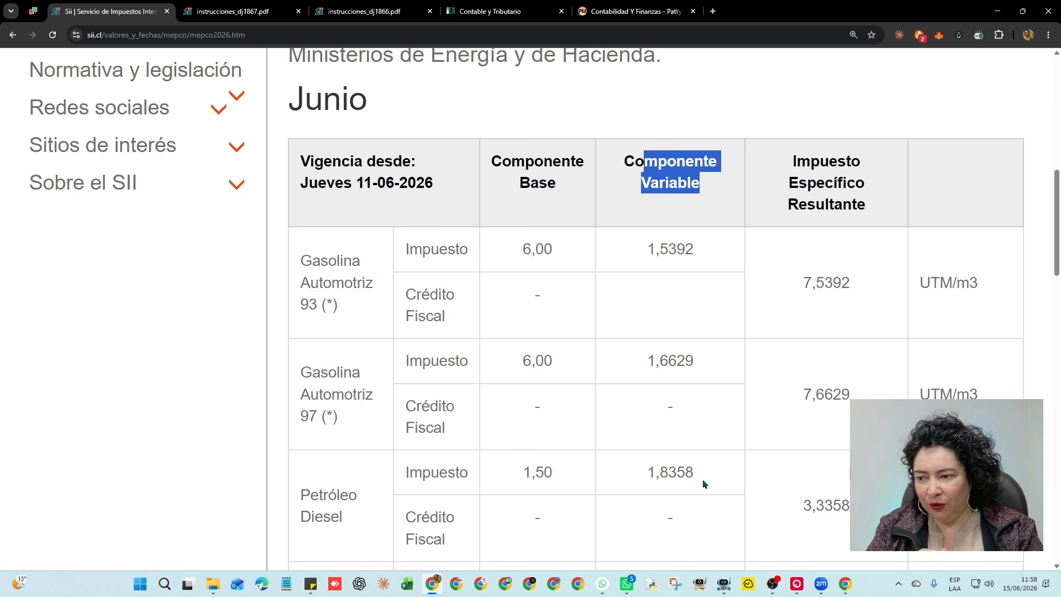
drag(523, 474, 561, 474)
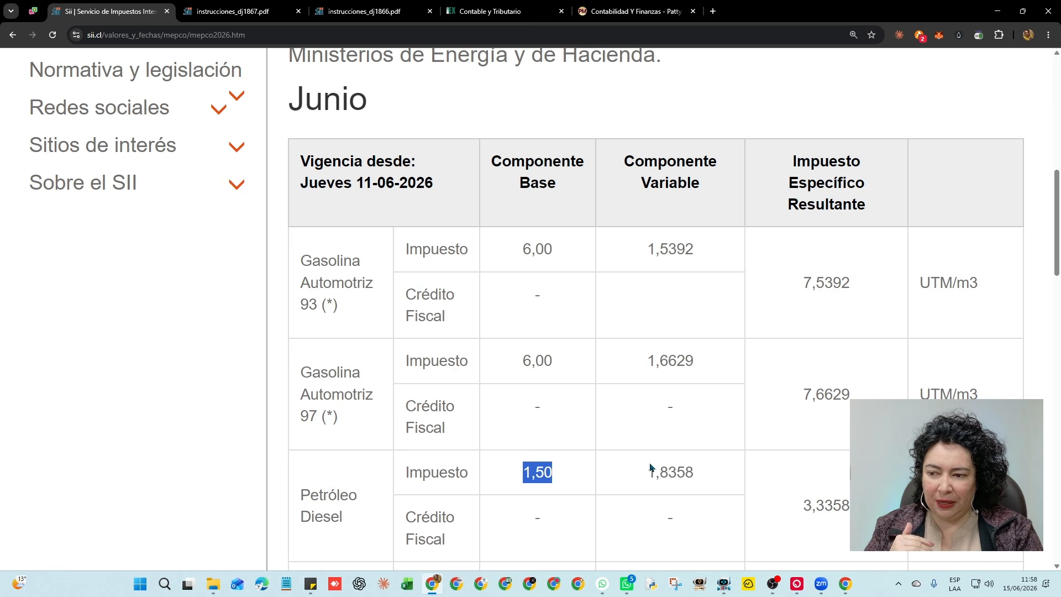
drag(648, 469, 705, 472)
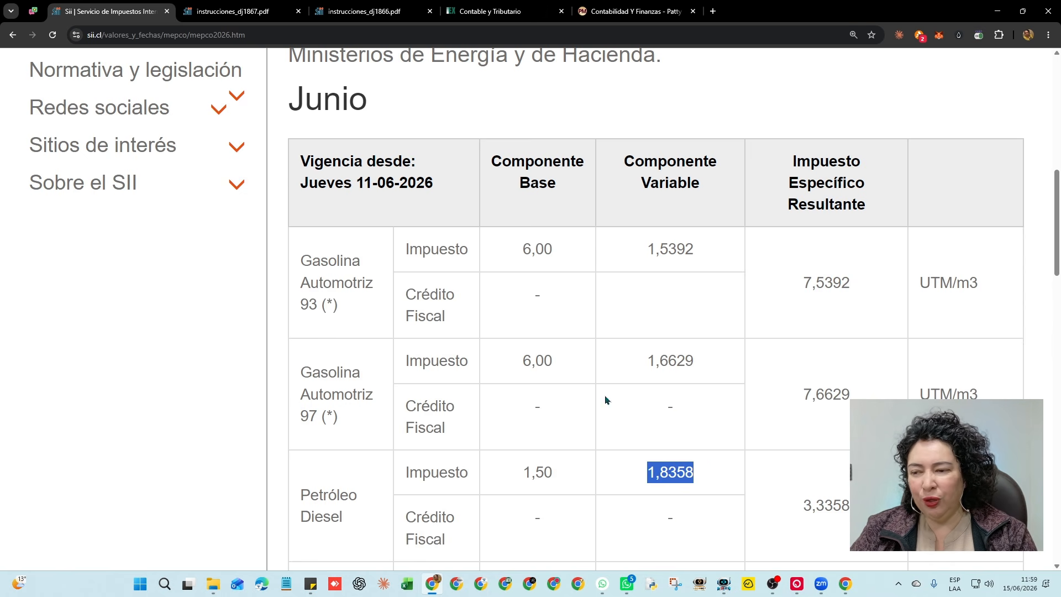
drag(638, 167, 680, 185)
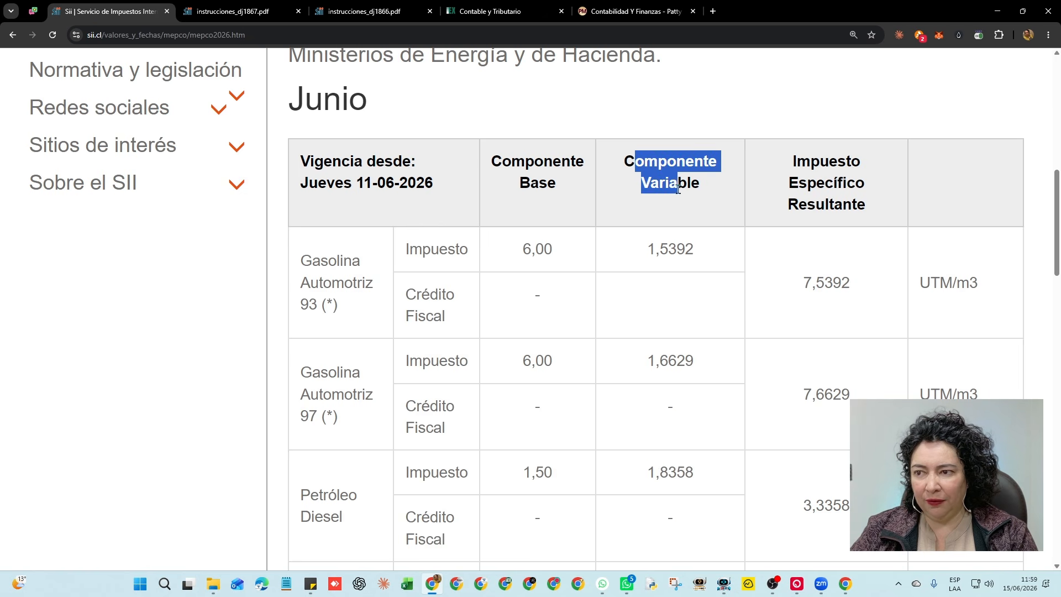
drag(646, 480, 711, 478)
scroll(705, 402, down, 2)
scroll(704, 403, down, 4)
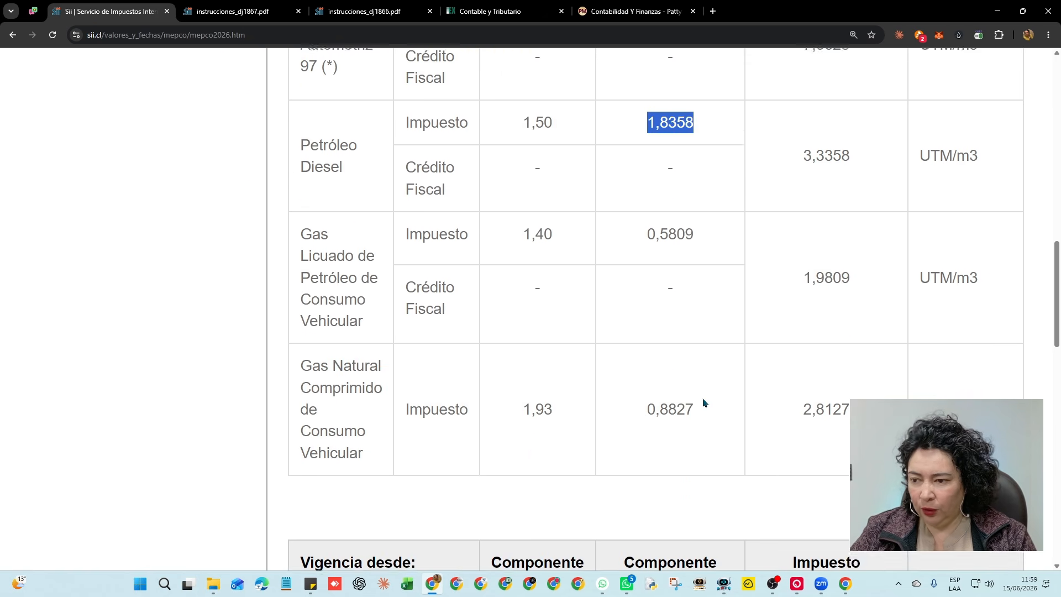
scroll(703, 403, up, 6)
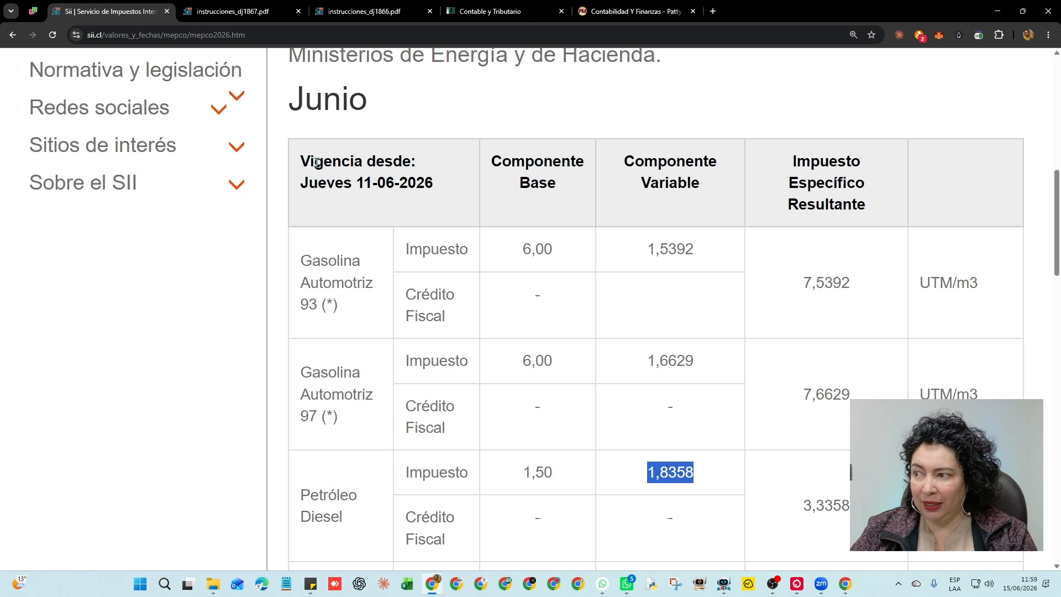
drag(315, 163, 407, 183)
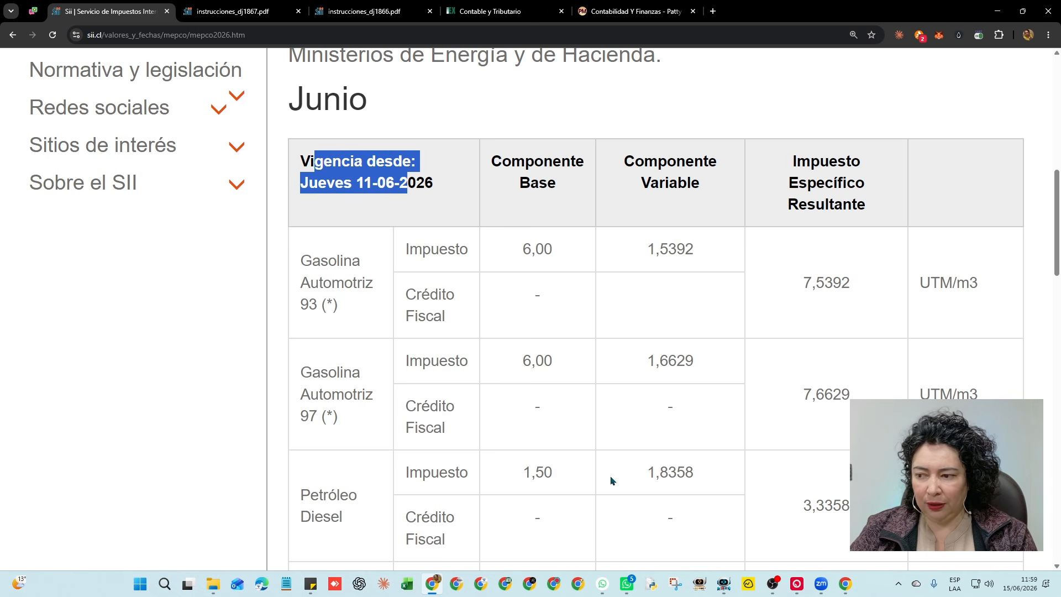
drag(523, 479, 554, 480)
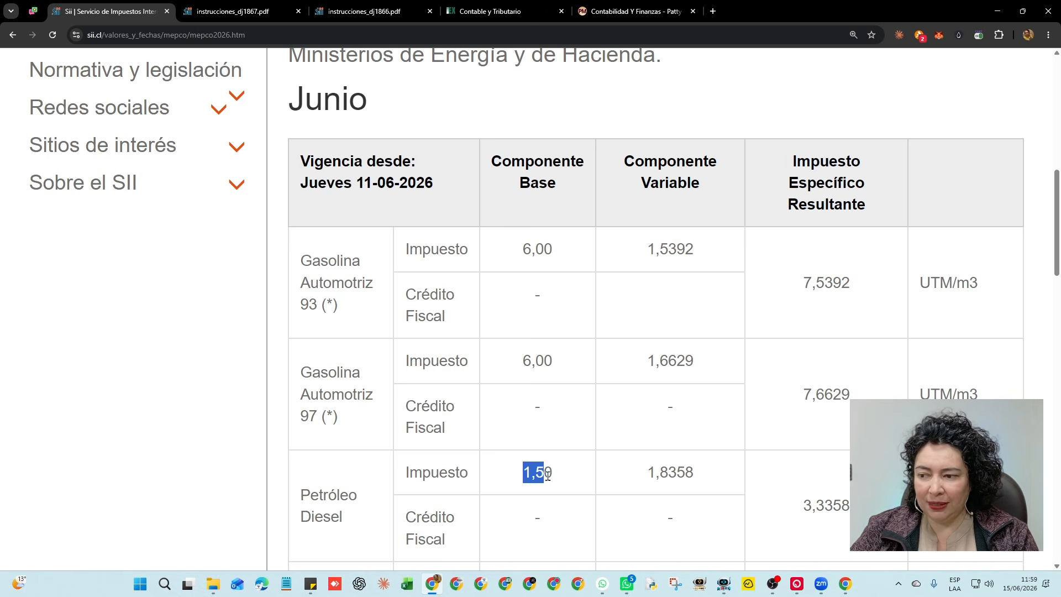
scroll(690, 418, down, 10)
scroll(690, 418, down, 12)
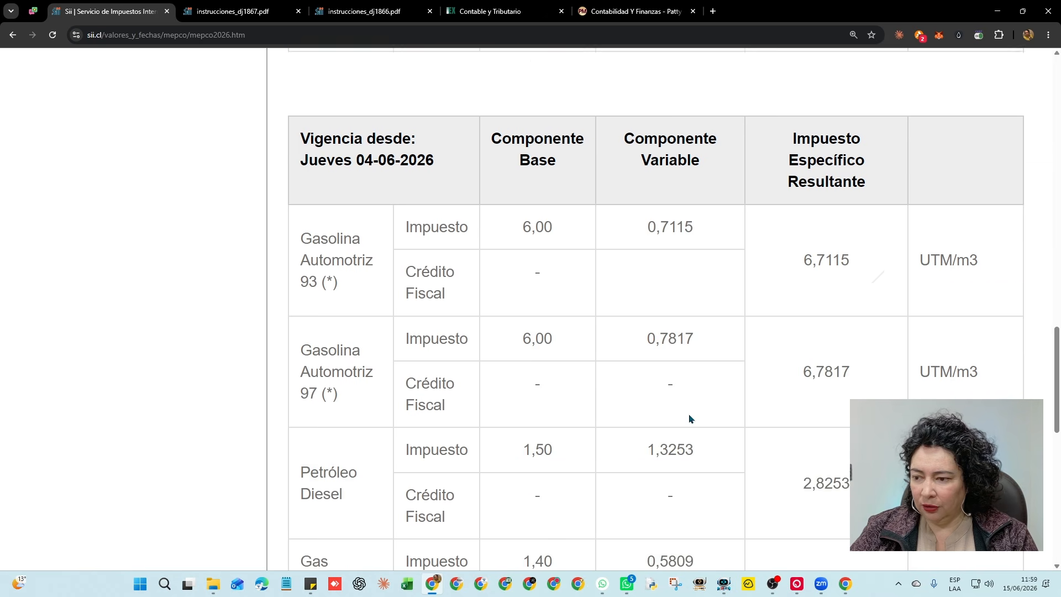
scroll(688, 414, up, 20)
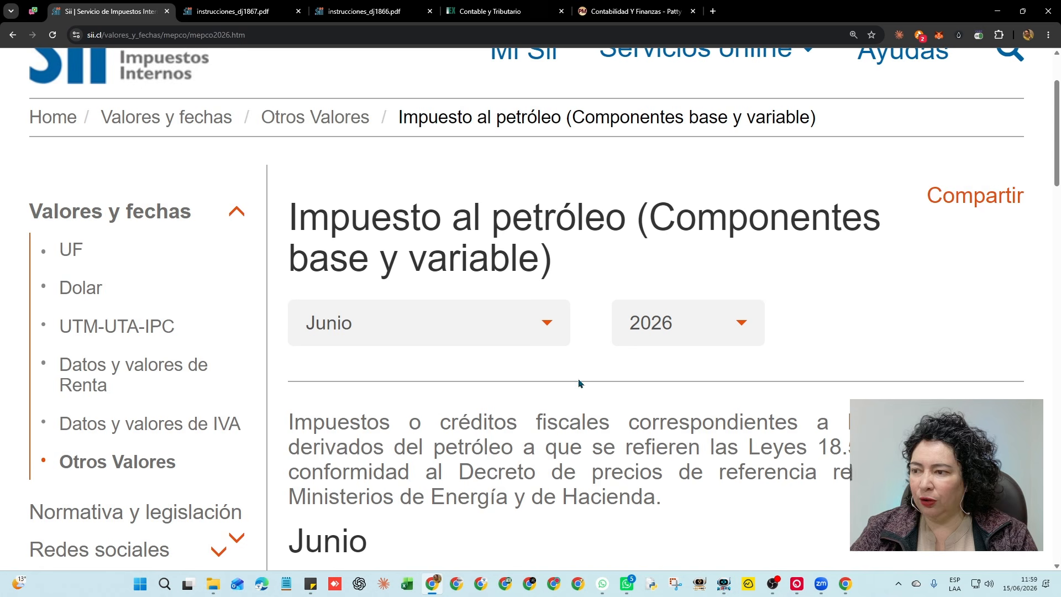
click(547, 323)
click(354, 129)
scroll(721, 425, down, 20)
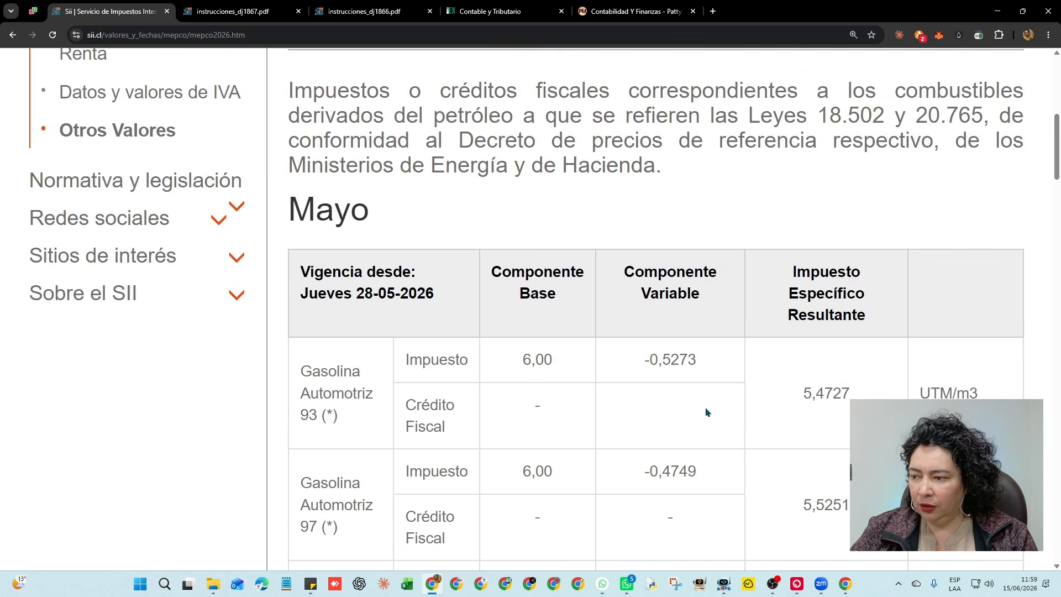
drag(311, 318, 348, 340)
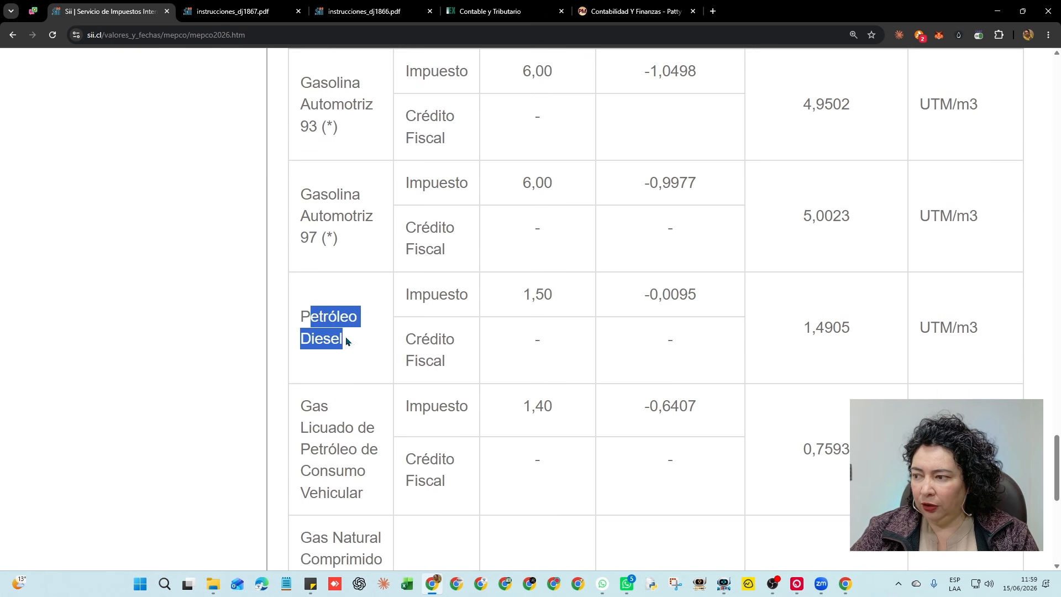
drag(494, 307, 562, 299)
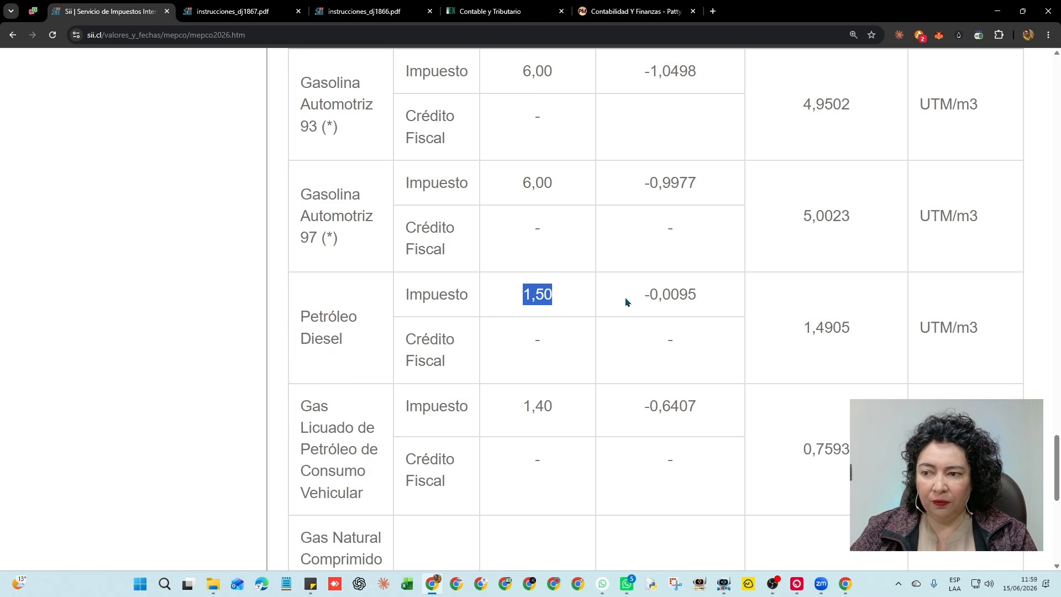
click(668, 302)
drag(645, 299, 706, 301)
drag(805, 328, 867, 333)
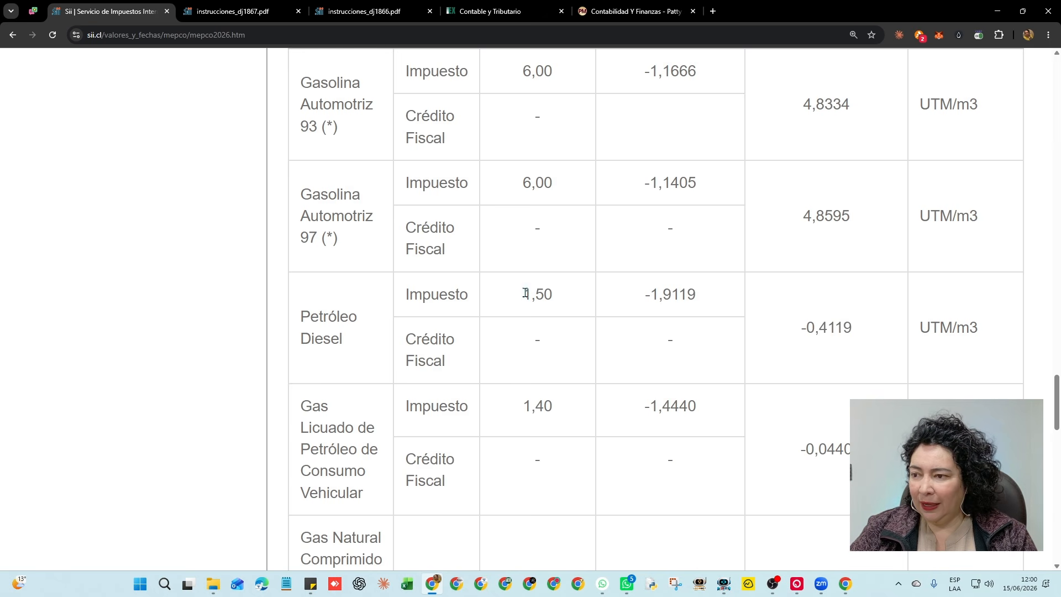
double_click(526, 292)
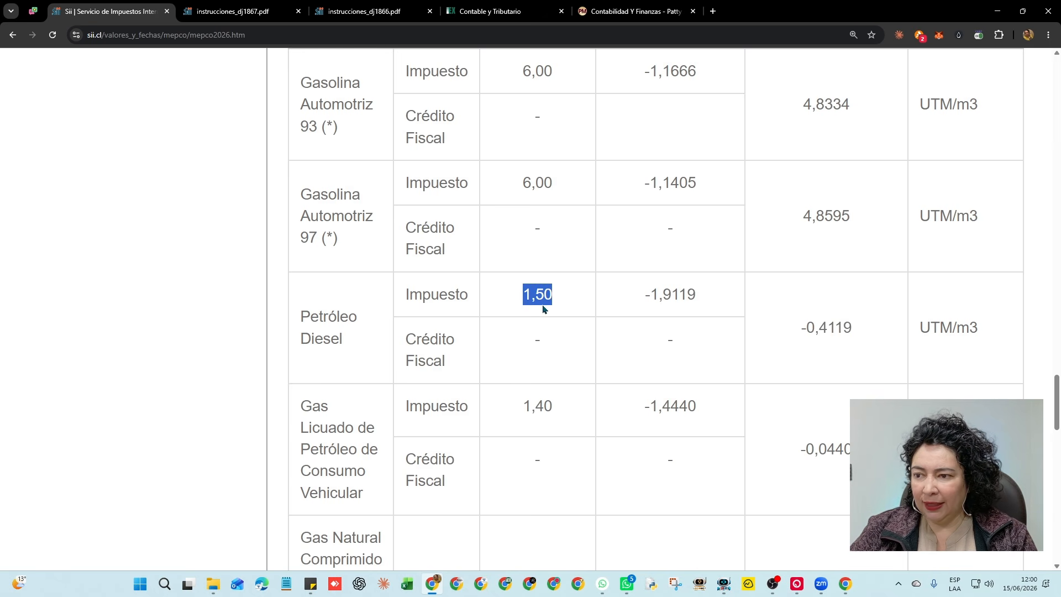
drag(648, 298, 705, 303)
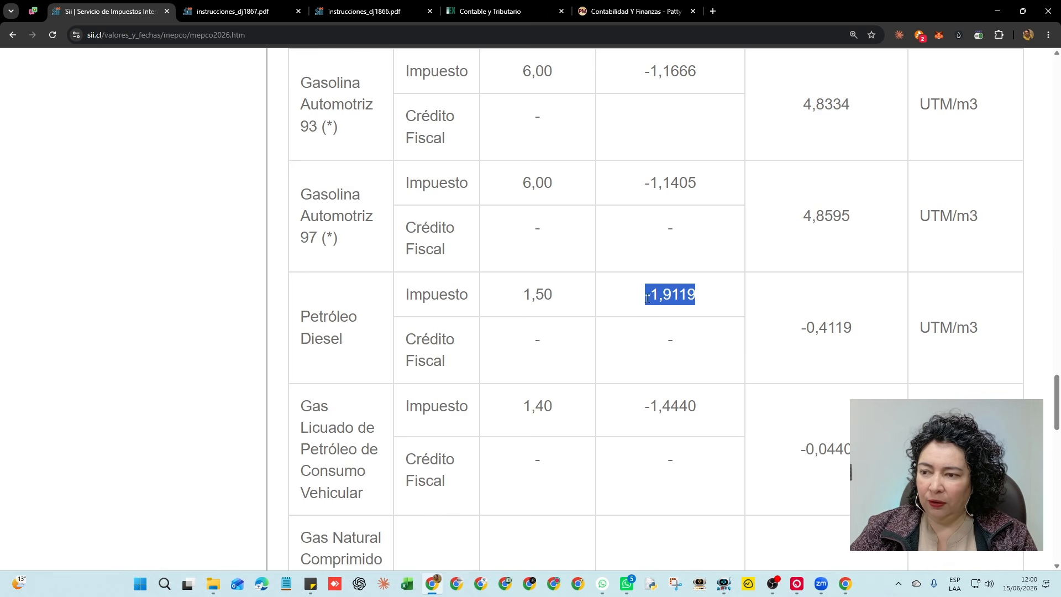
drag(523, 295, 557, 303)
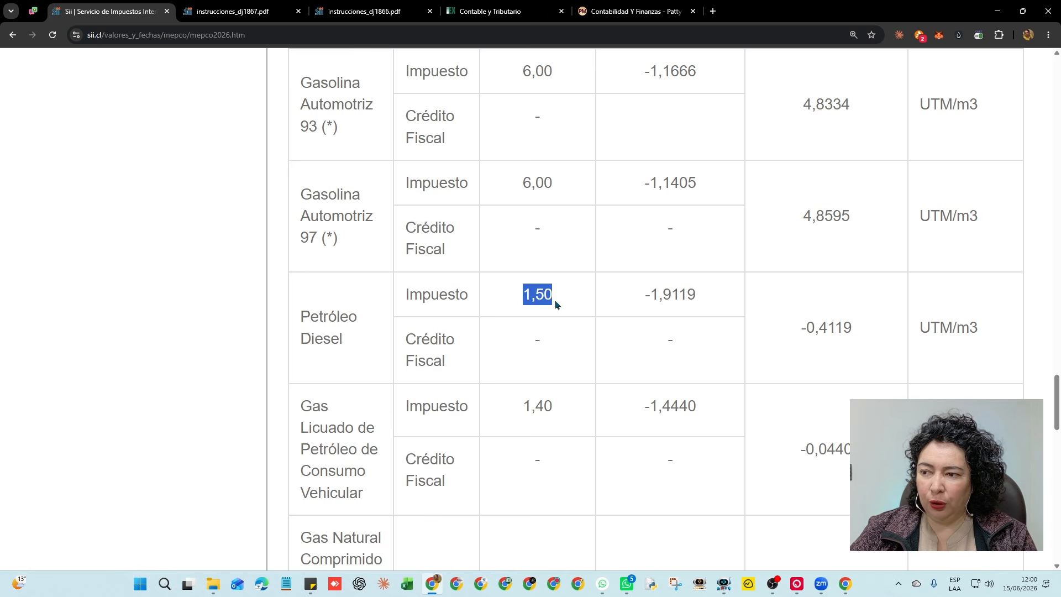
drag(801, 334, 857, 334)
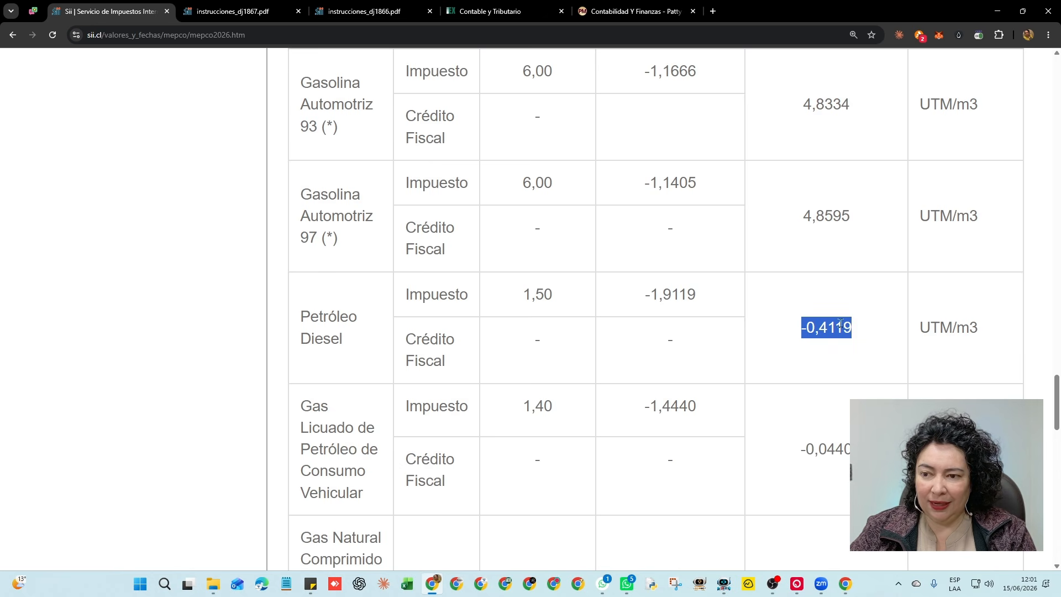
click(569, 302)
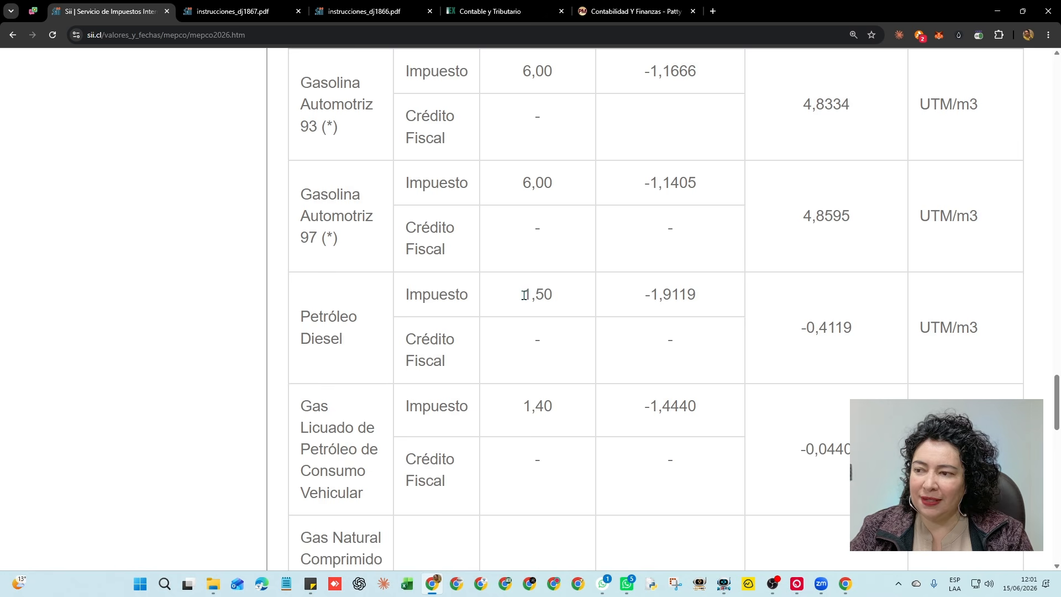
drag(522, 295, 555, 298)
drag(644, 296, 709, 303)
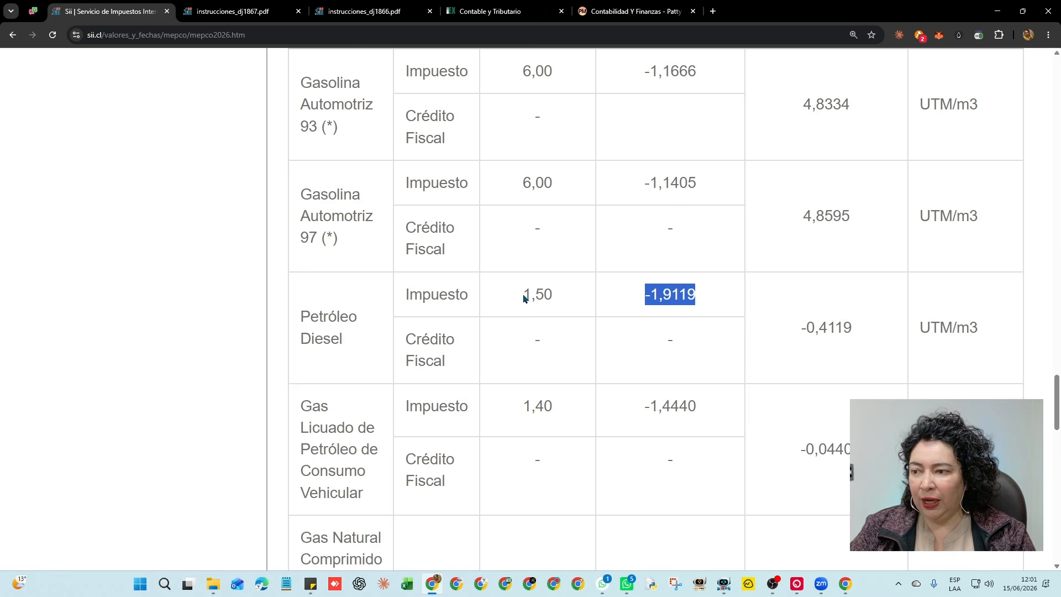
drag(523, 296, 557, 303)
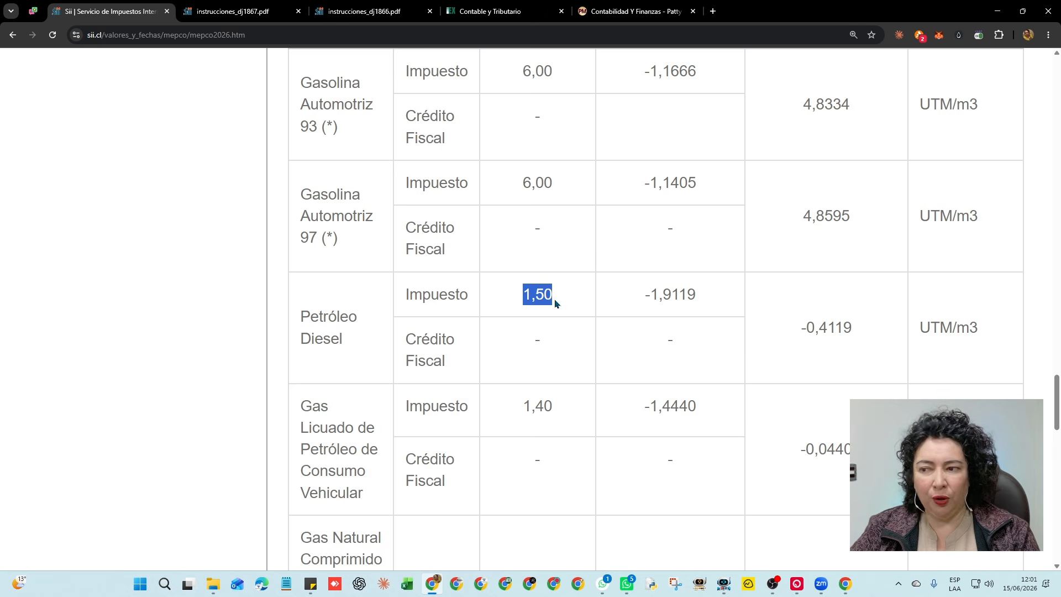
Back in the Declaraciones Juradas form, enter IEPD Recuperado 12.500 in the detail row
click(224, 12)
click(365, 12)
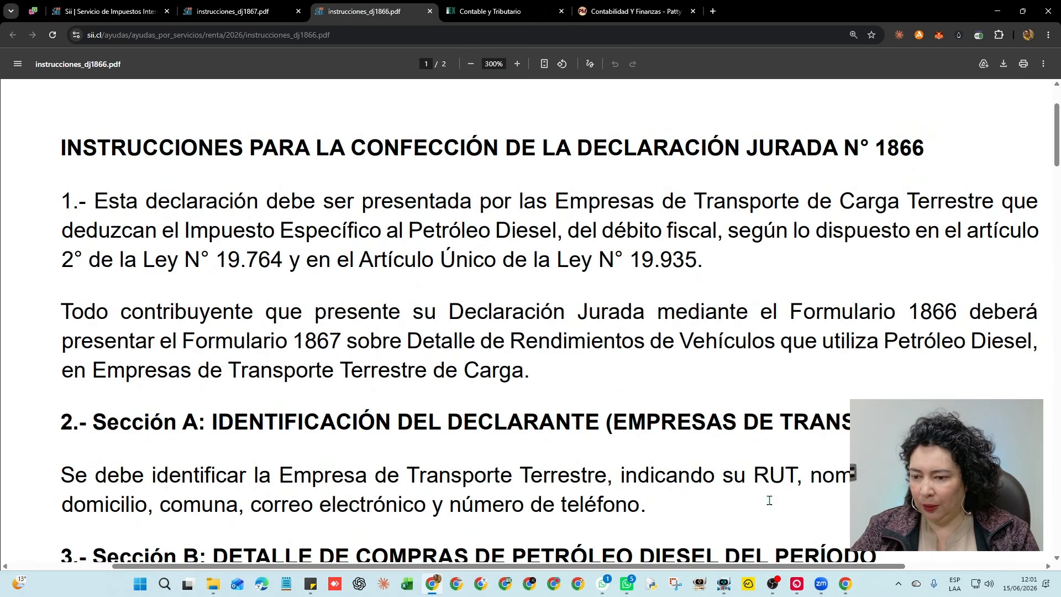
click(845, 586)
click(232, 304)
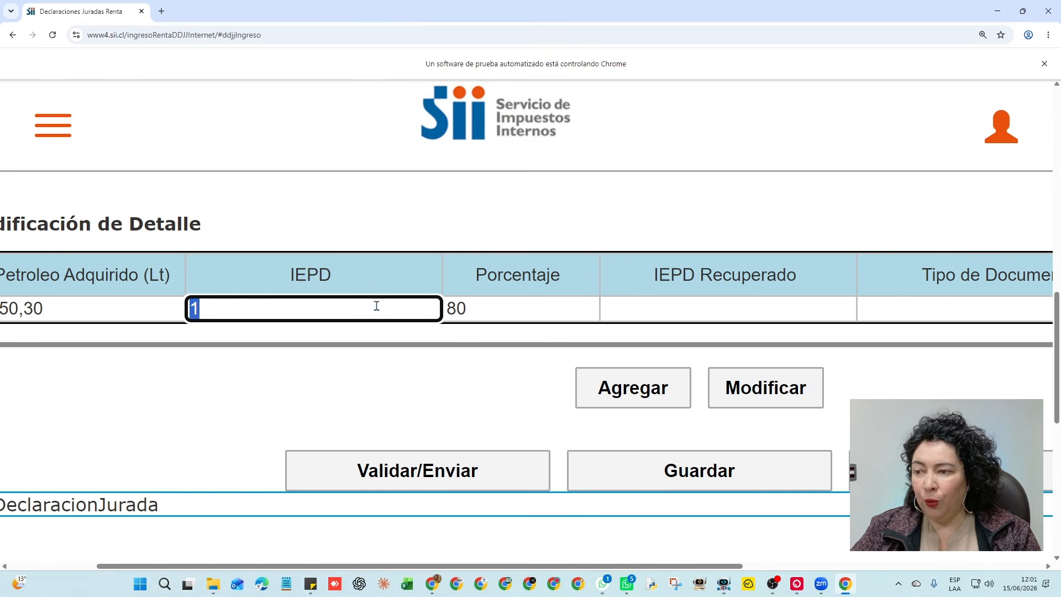
click(643, 307)
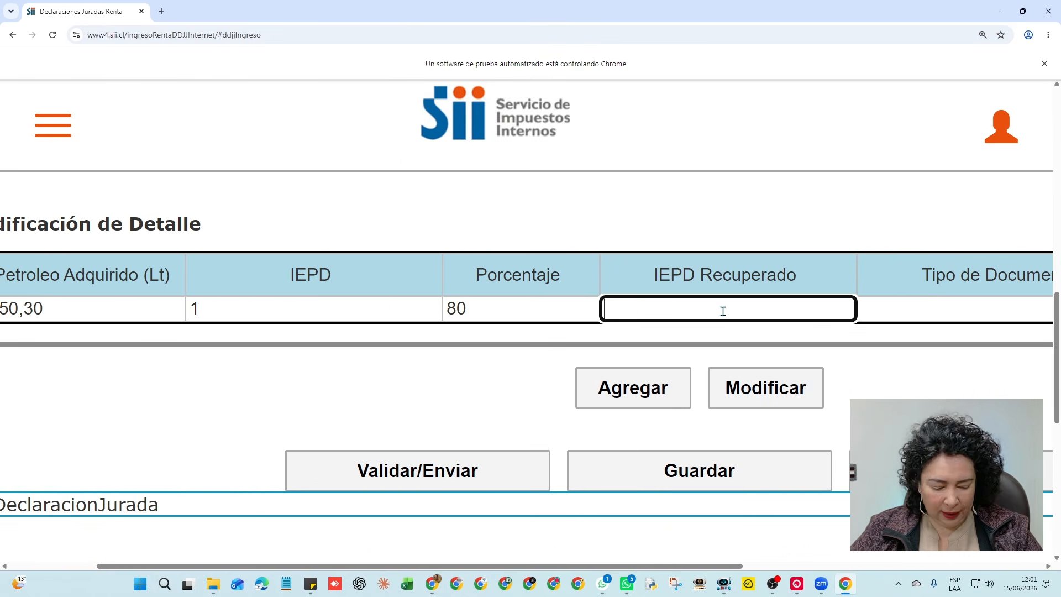
text(12500)
click(254, 305)
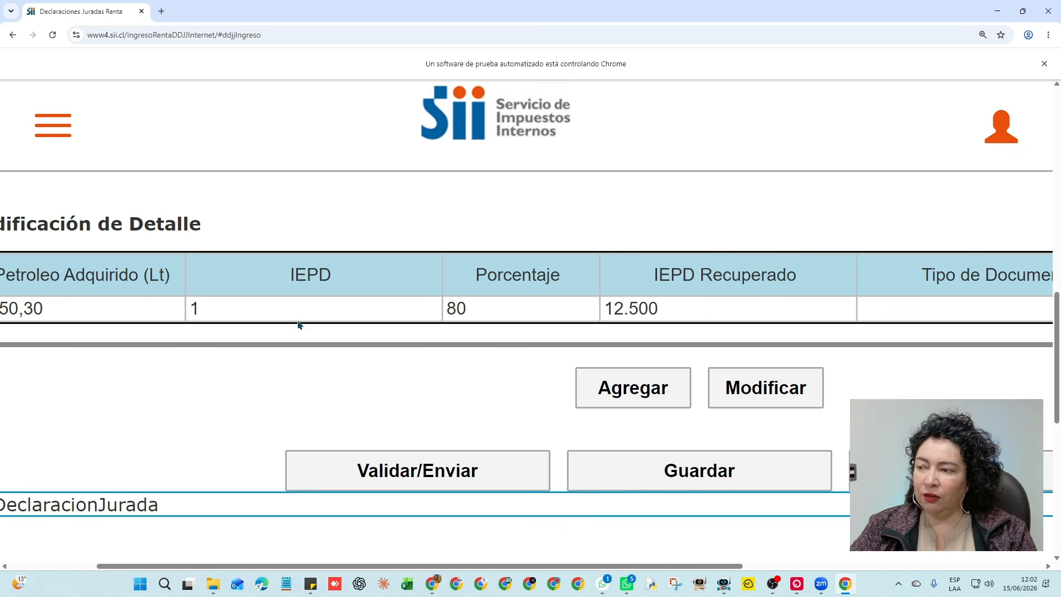
click(204, 307)
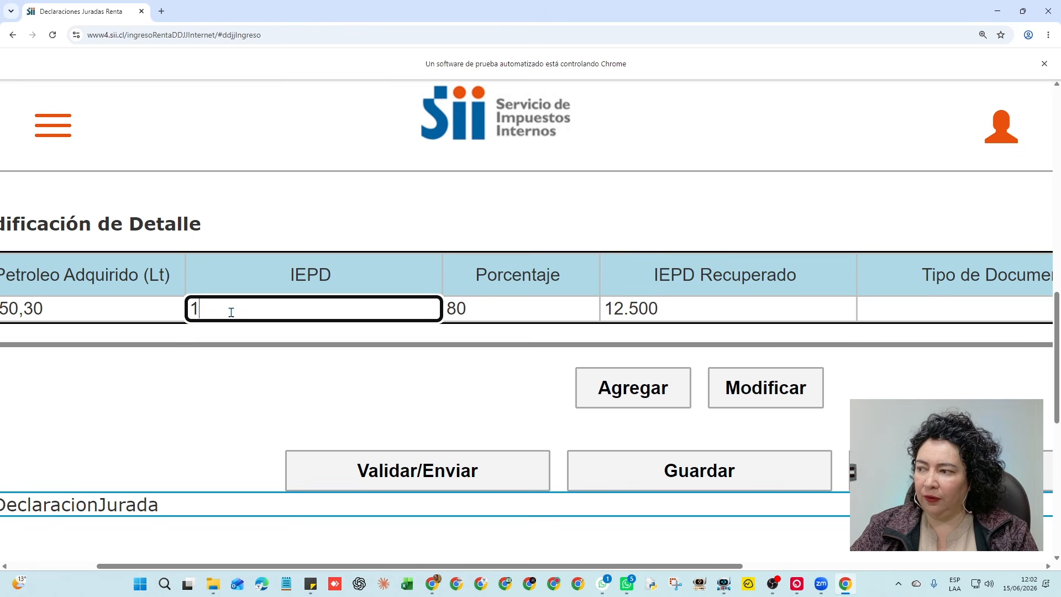
click(741, 308)
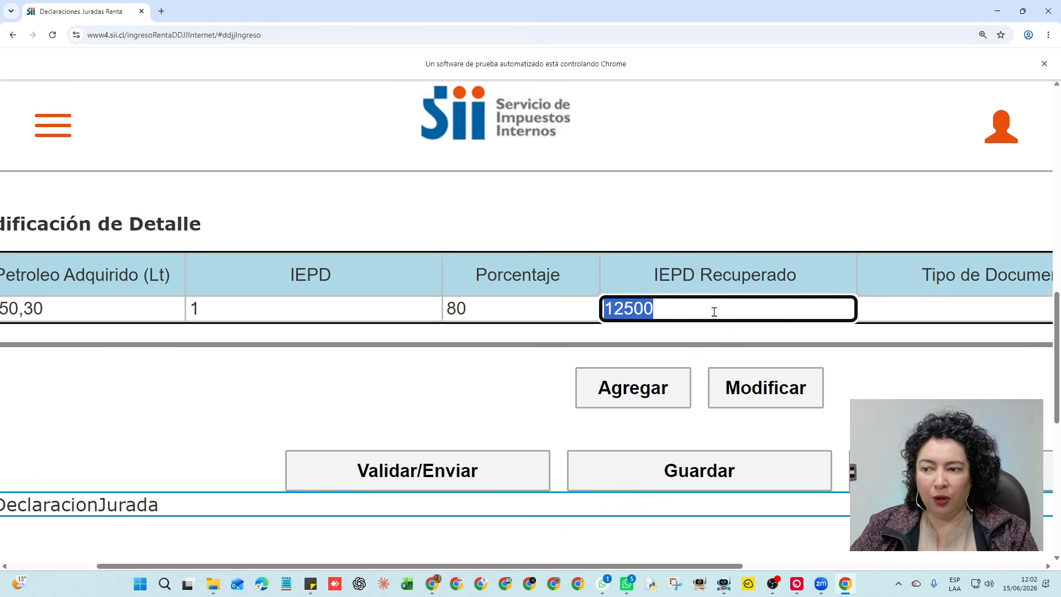
click(937, 395)
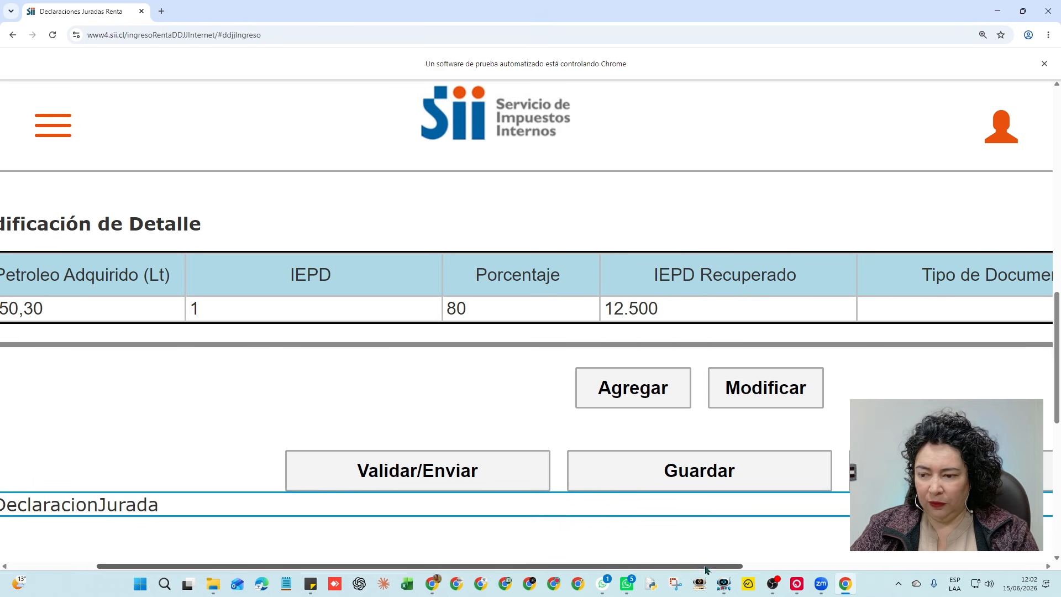
drag(718, 566, 917, 565)
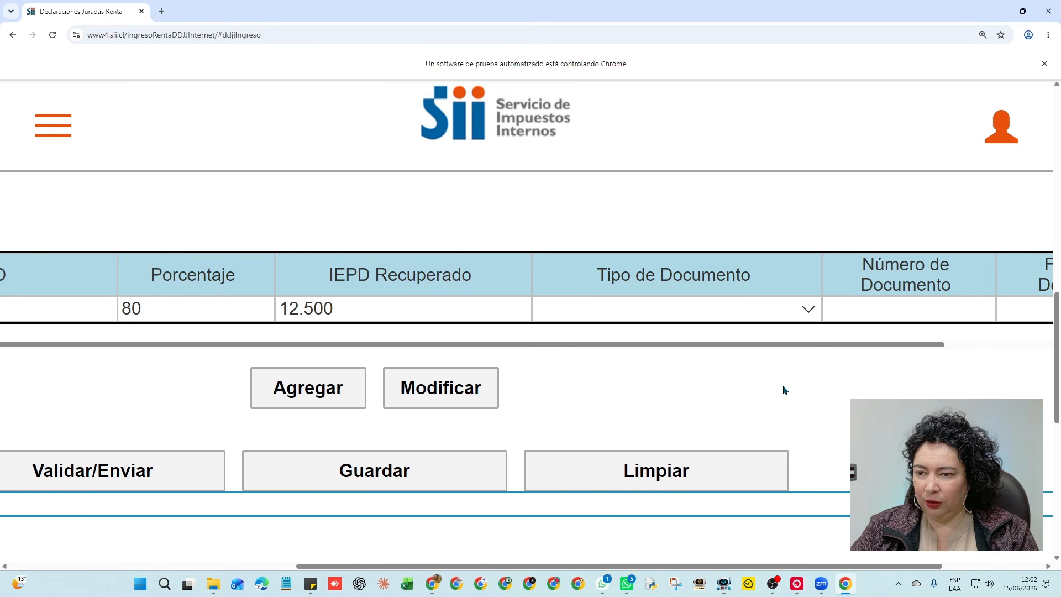
Set Tipo de Documento to Factura Electrónica and enter its invoice number
click(807, 310)
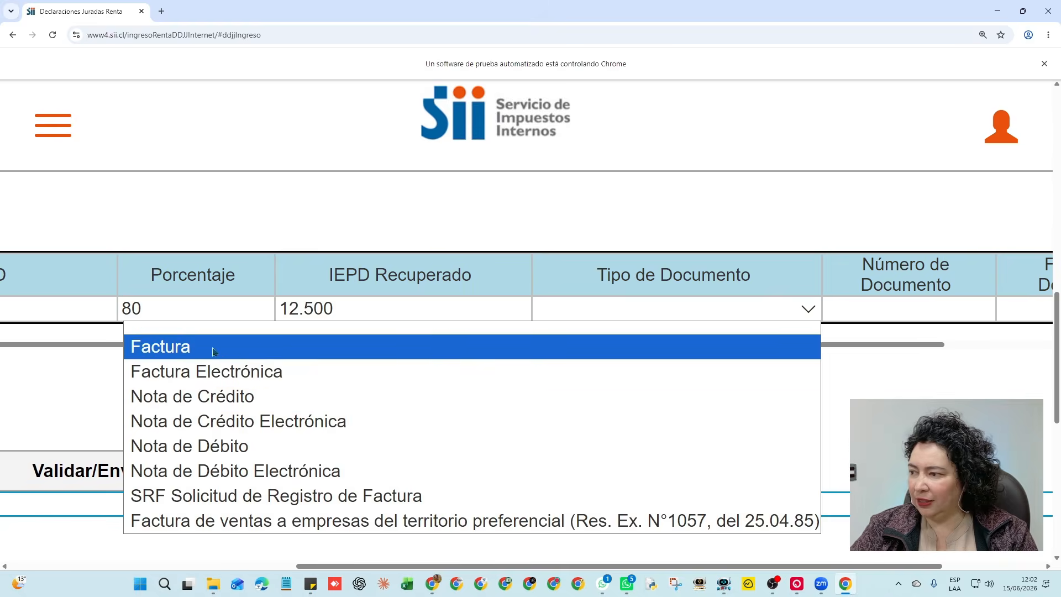
click(420, 370)
click(909, 307)
text(46518132)
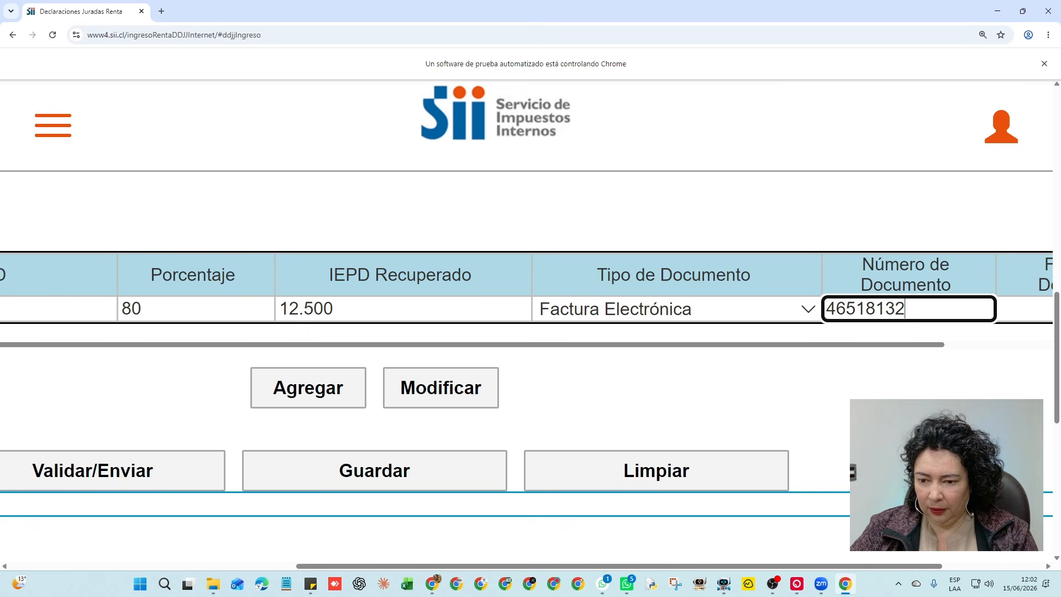
key(Tab)
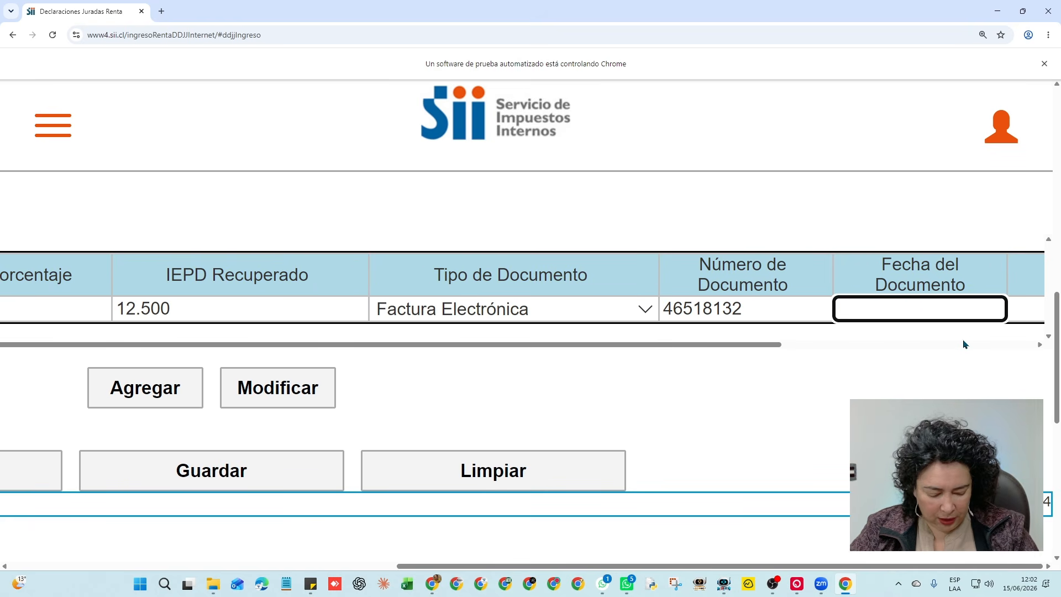
Enter document date 03/02/2025, Mes 02 and Año 2025
text(3)
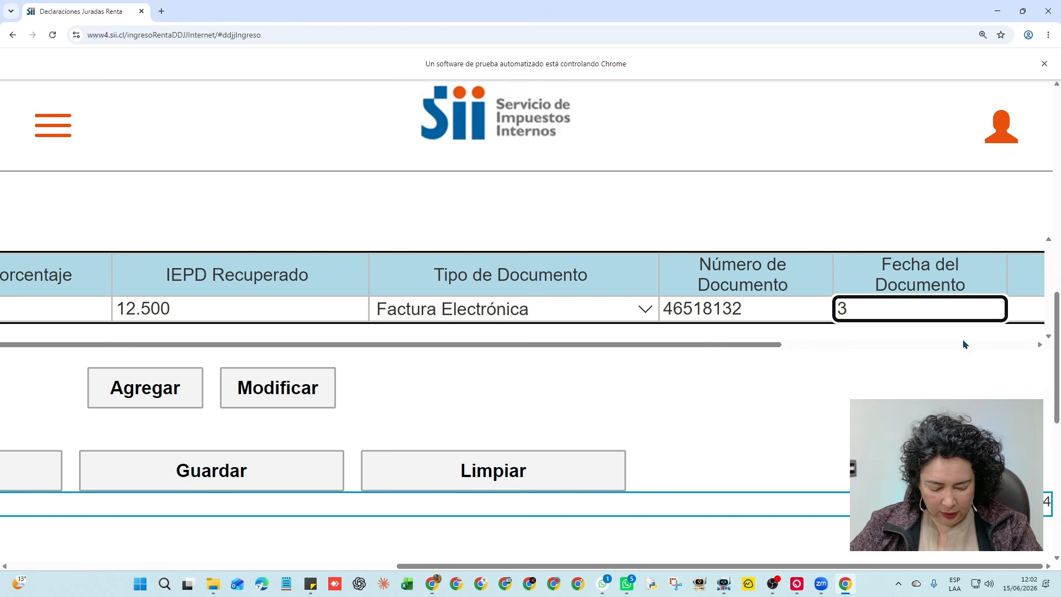
key(BackSpace)
text(2-)
key(BackSpace)
key(BackSpace)
text(03/)
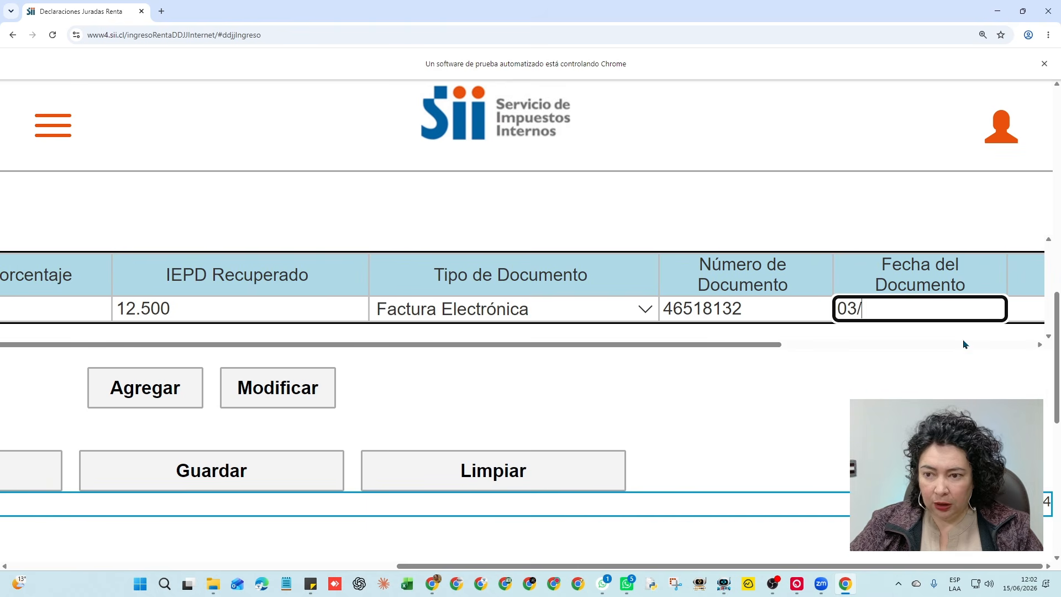
text(02/2025)
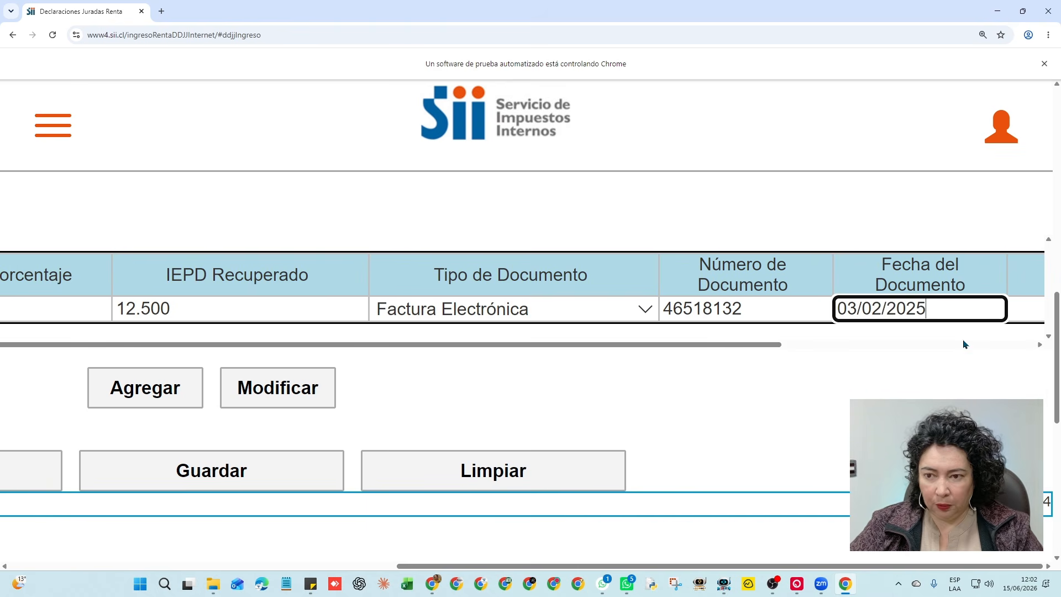
drag(770, 345, 973, 359)
click(780, 303)
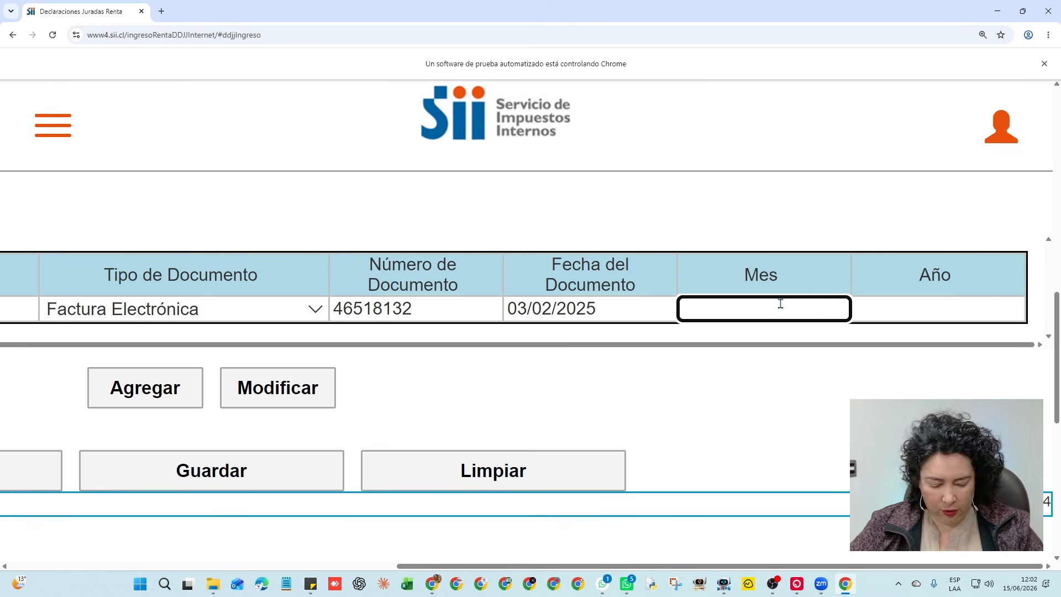
text(02)
click(955, 305)
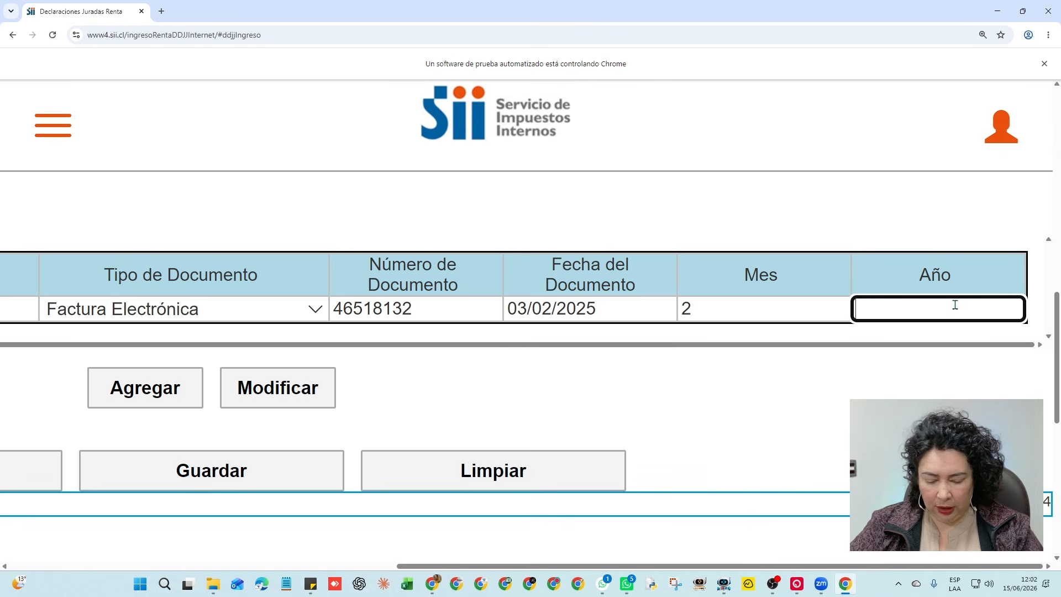
text(2025)
key(Tab)
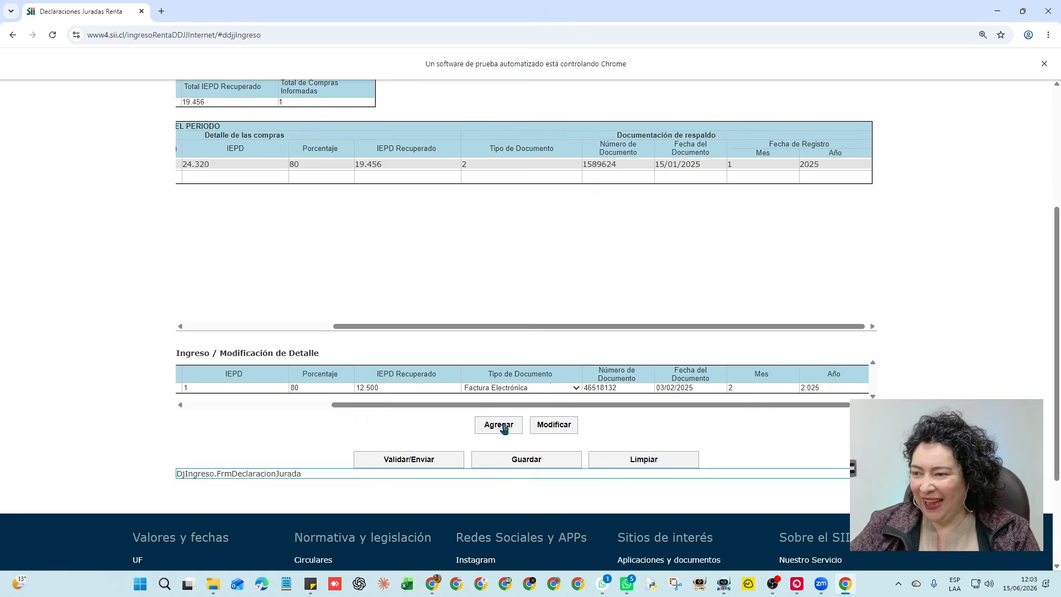
Submit the detail row and zoom in to read error H3169 about IEPD Recuperado exceeding IEPD × Porcentaje
click(504, 429)
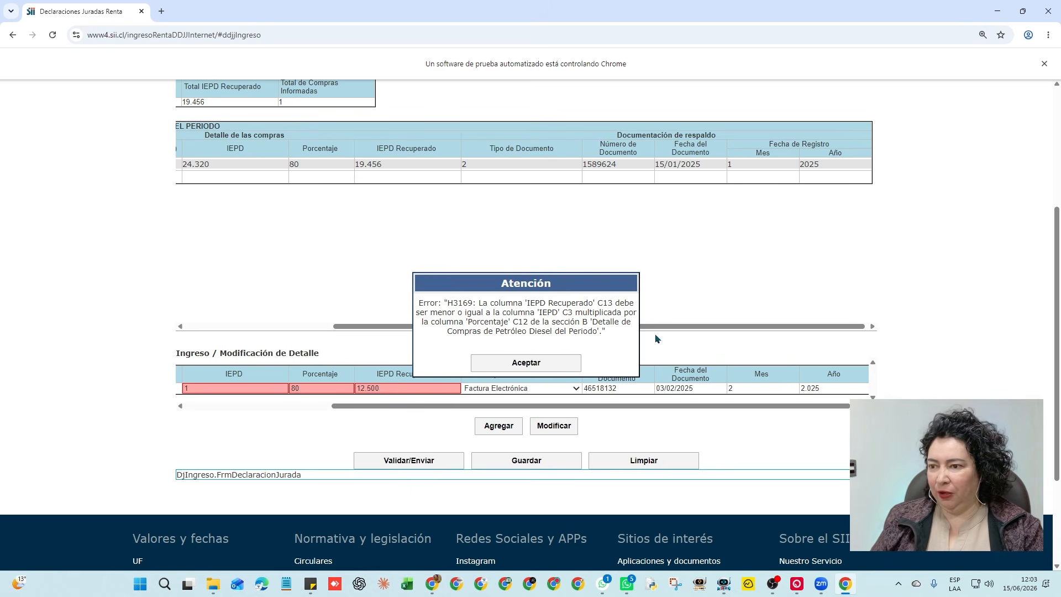
key(ctrl+plus)
key(ctrl+plus)
key(ctrl+plus)
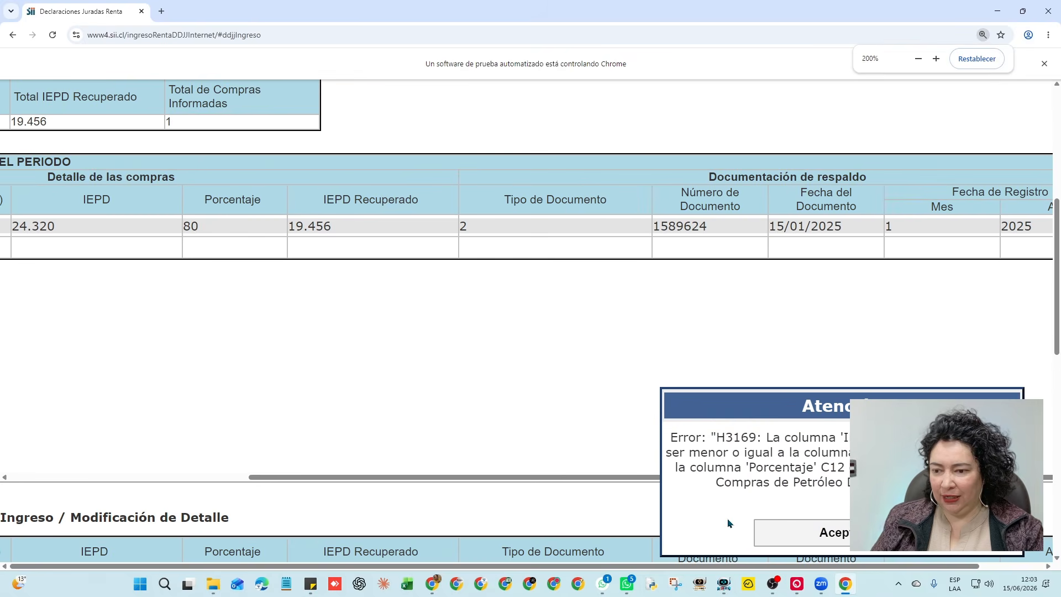
drag(816, 566, 856, 571)
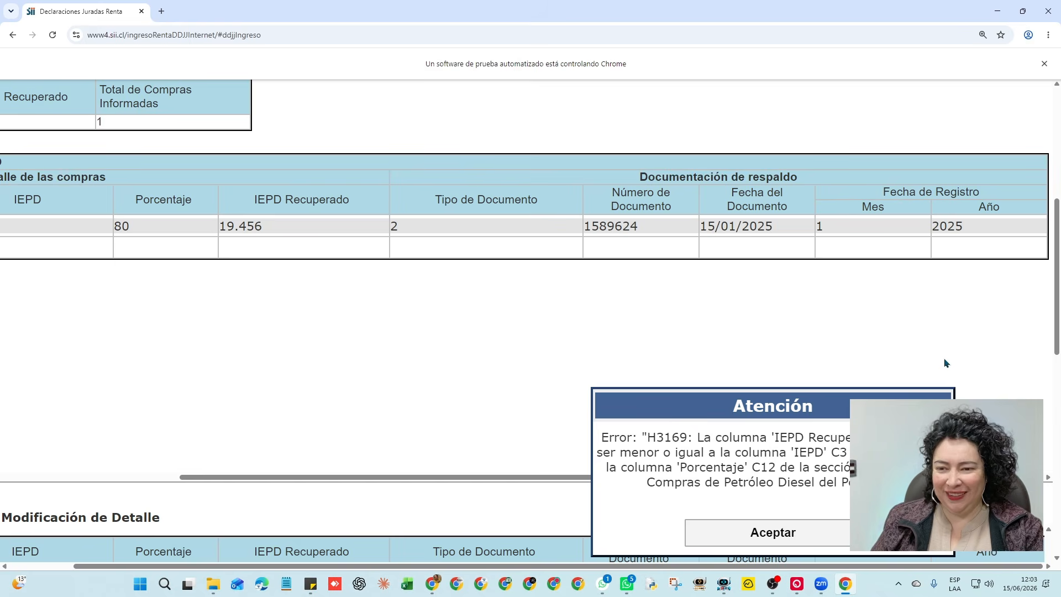
scroll(946, 363, down, 4)
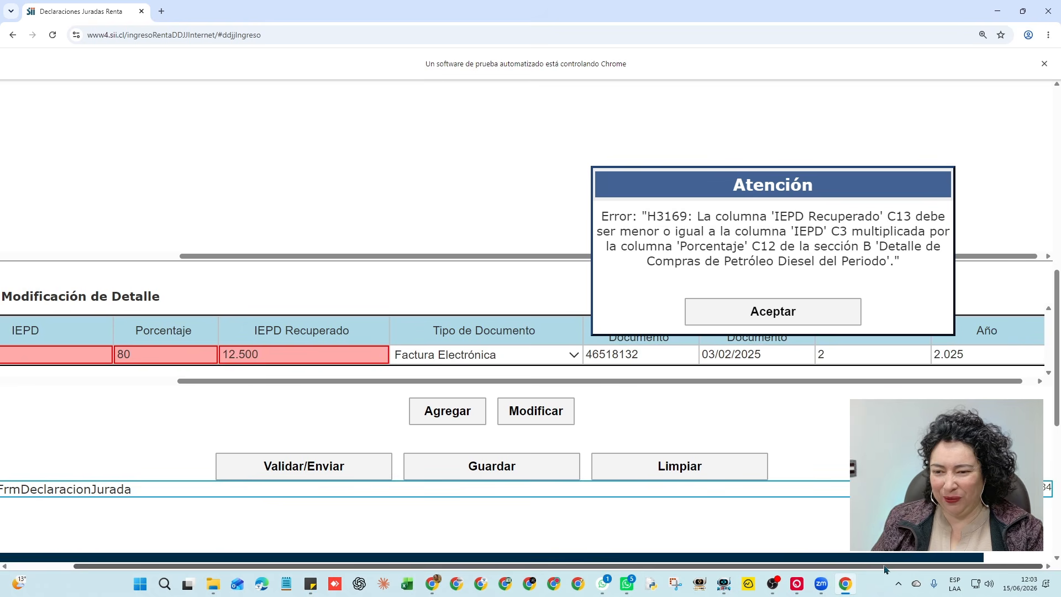
key(ctrl+minus)
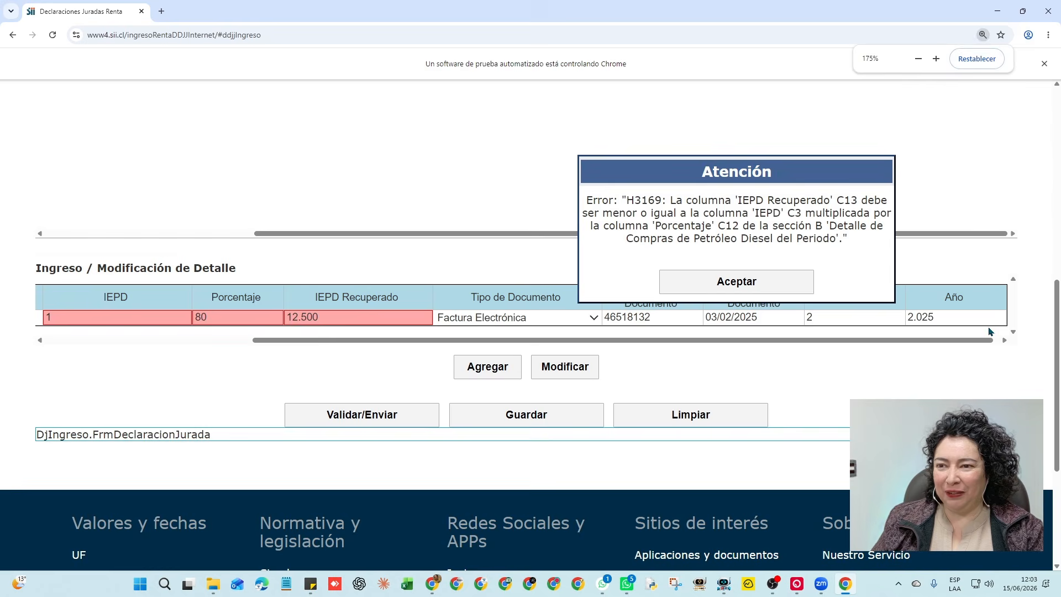
key(ctrl+plus)
key(ctrl+plus)
key(ctrl+plus)
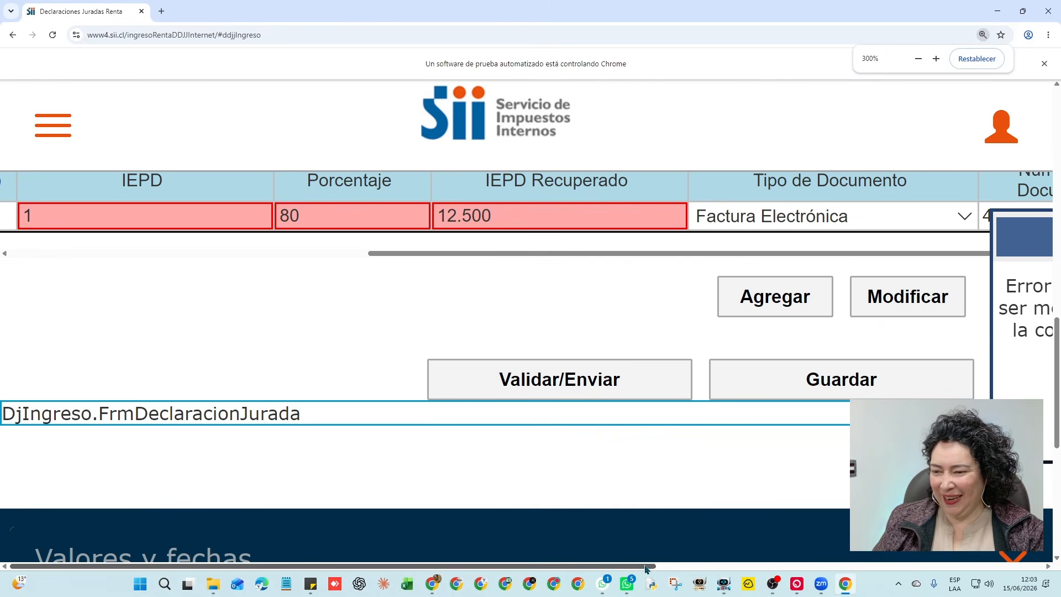
drag(645, 569, 1035, 564)
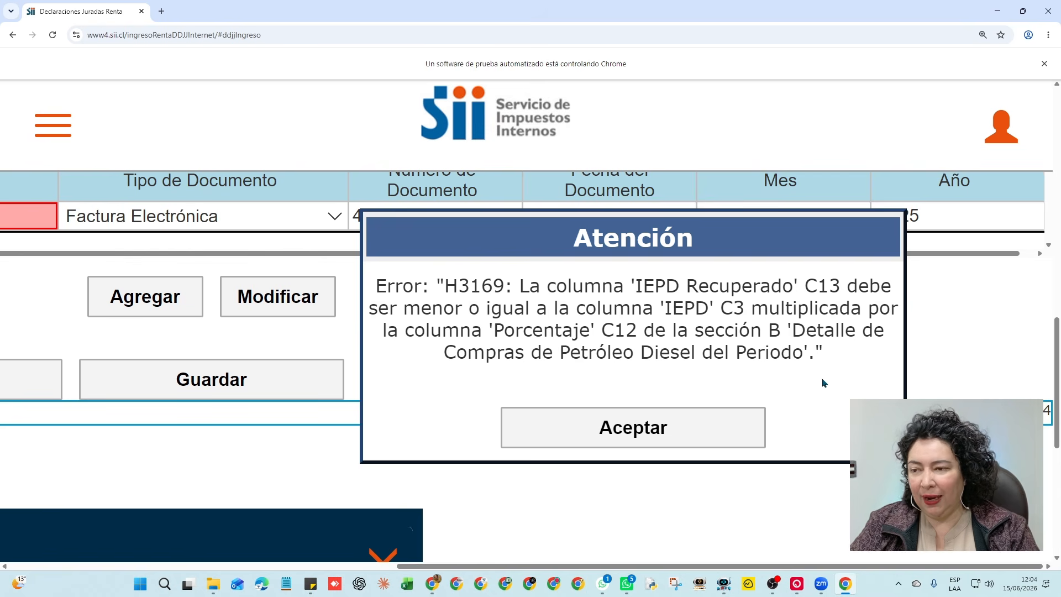
scroll(956, 326, up, 2)
scroll(956, 326, down, 2)
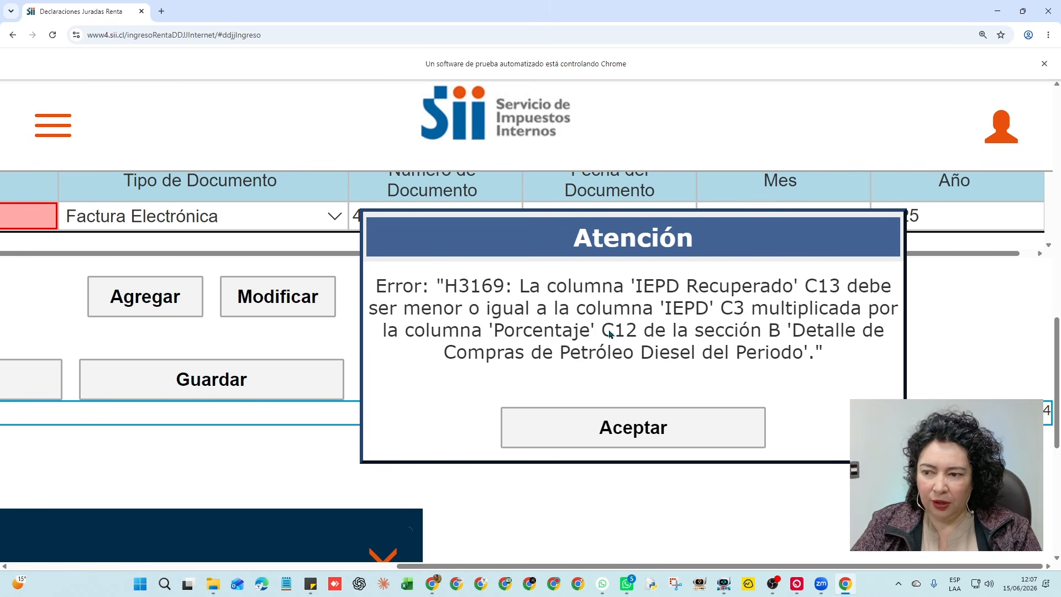
Dismiss the H3169 error and set the second line's IEPD Recuperado to 0
click(633, 433)
scroll(757, 385, up, 2)
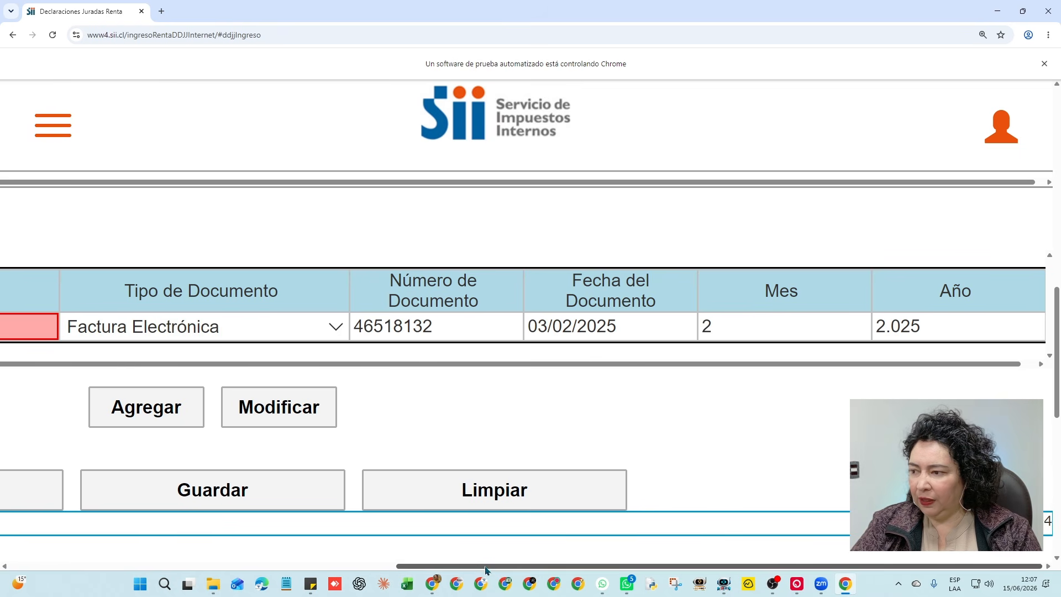
drag(458, 566, 66, 567)
click(501, 324)
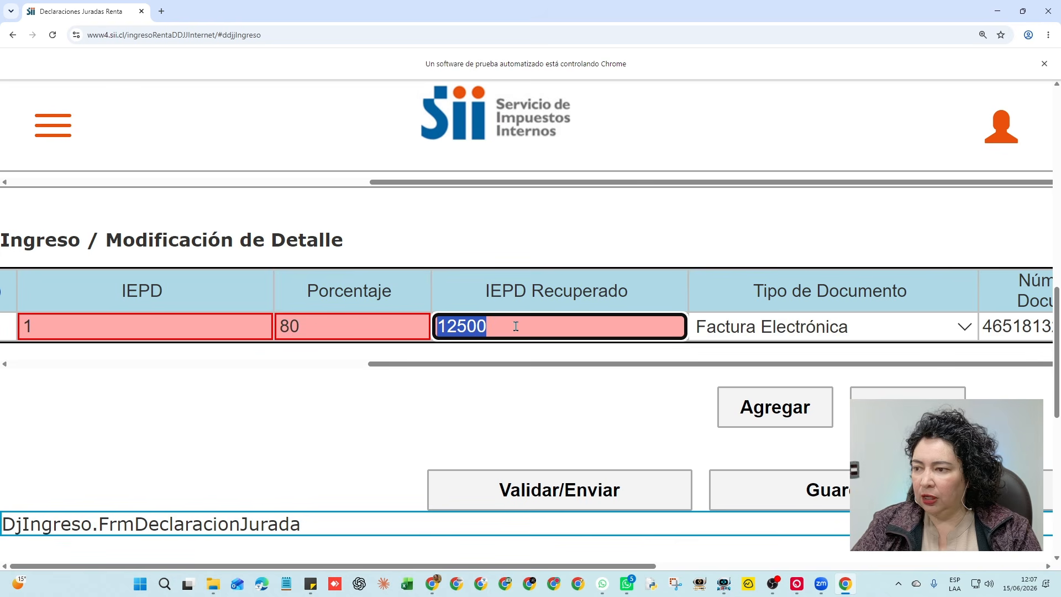
text(0)
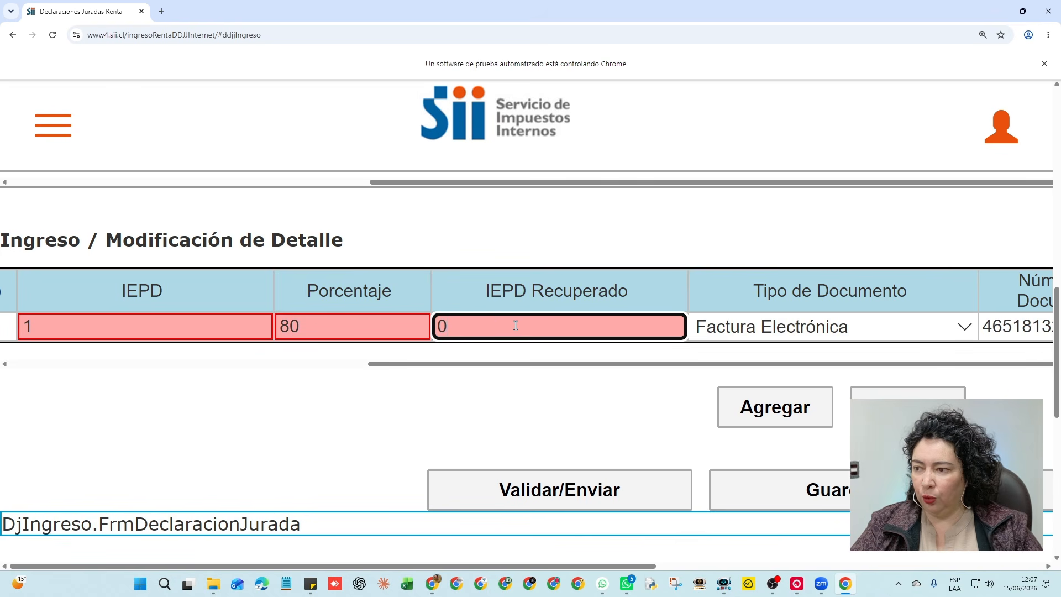
click(544, 425)
Add the second line to the detail table and enter the seller's RUT for the third line
click(760, 407)
scroll(543, 414, up, 9)
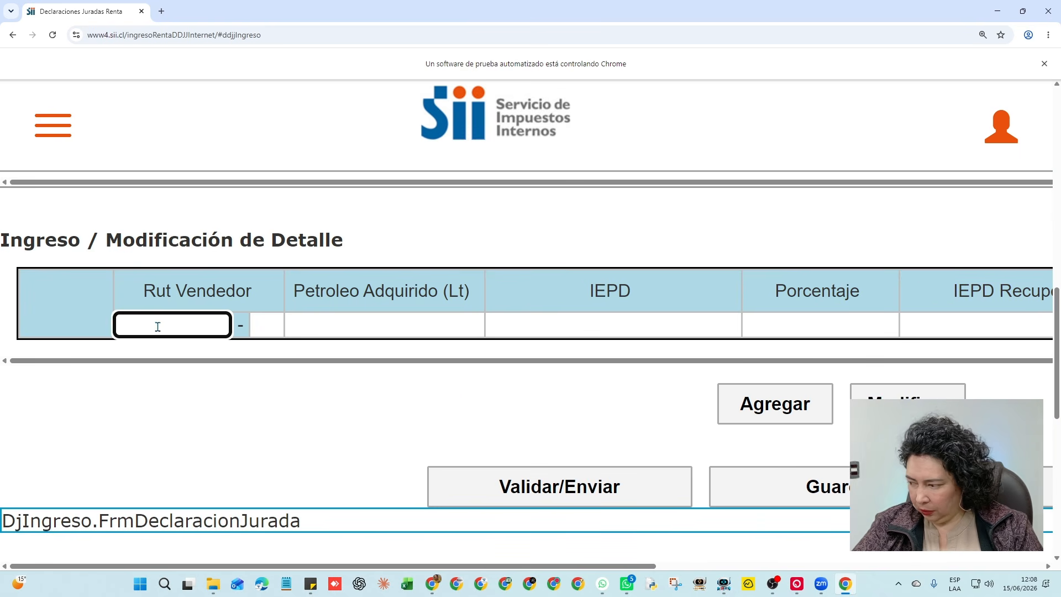
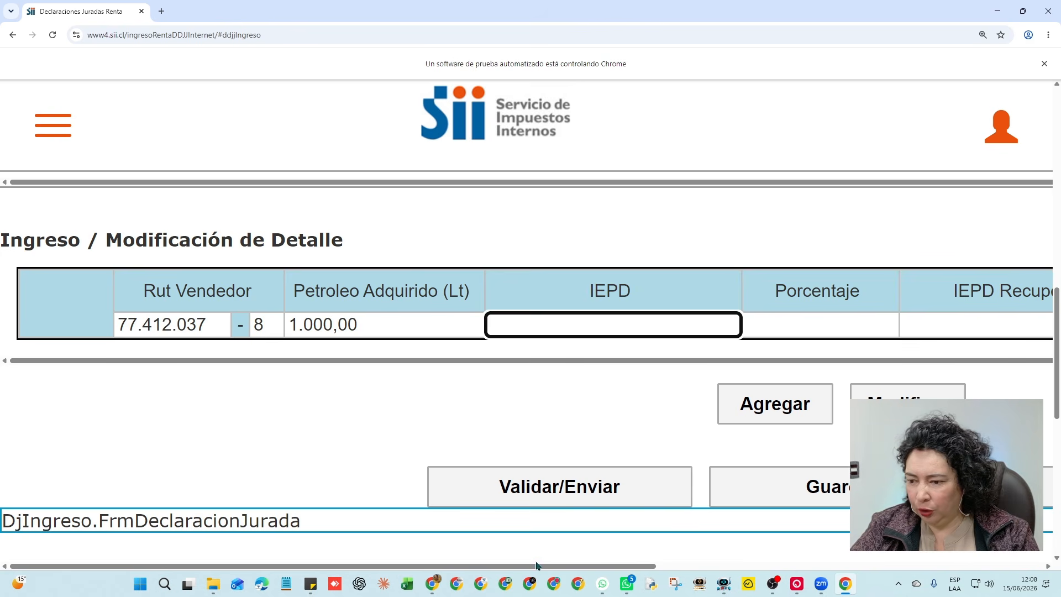
Switch to the MEPCO fuel tax rates page and show the 2025 rates
click(433, 583)
click(150, 16)
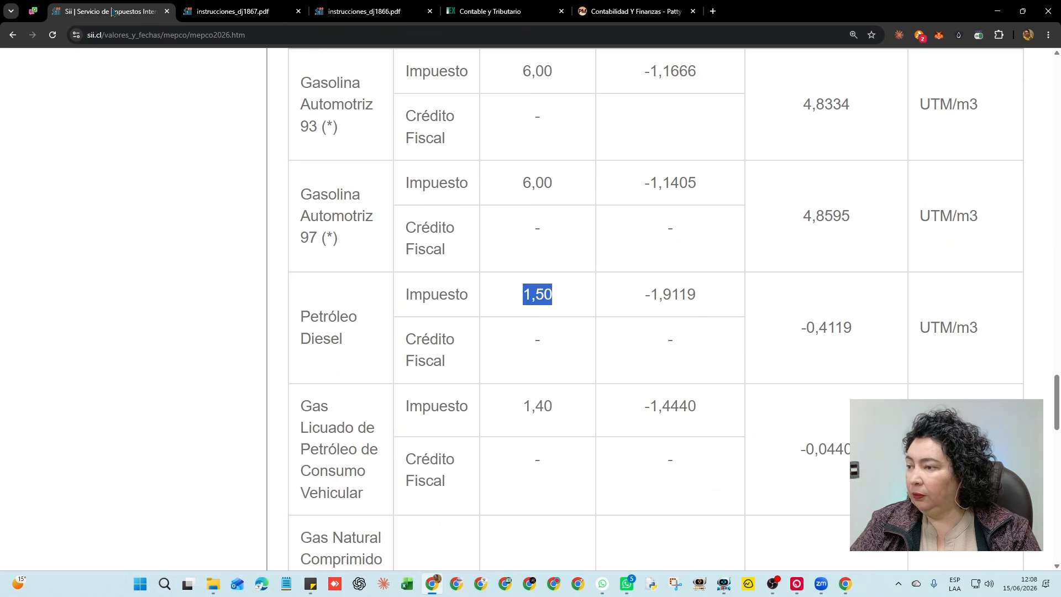
scroll(577, 292, up, 18)
scroll(576, 291, up, 15)
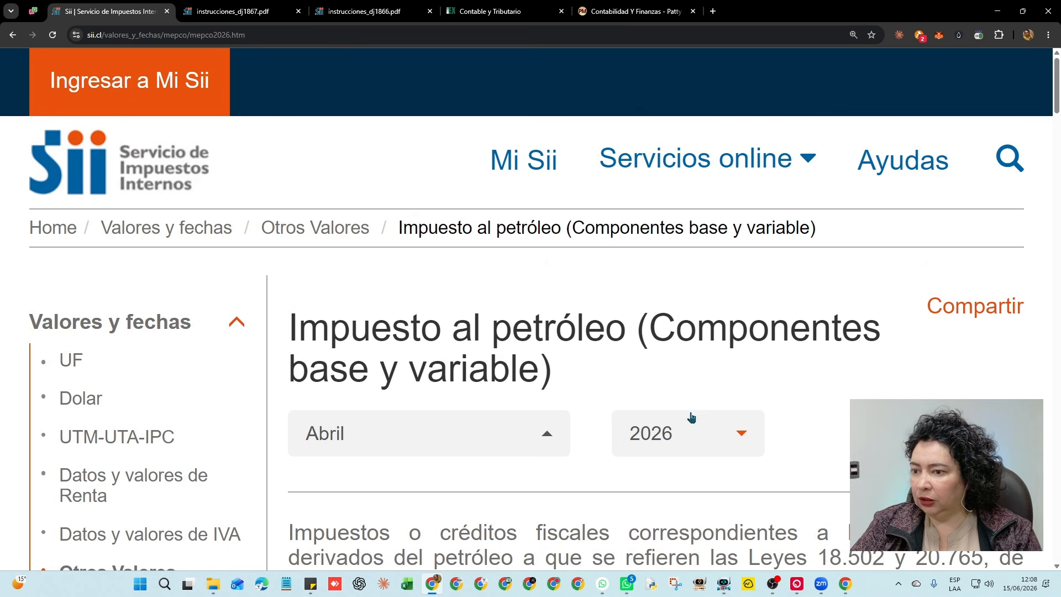
click(690, 428)
click(680, 130)
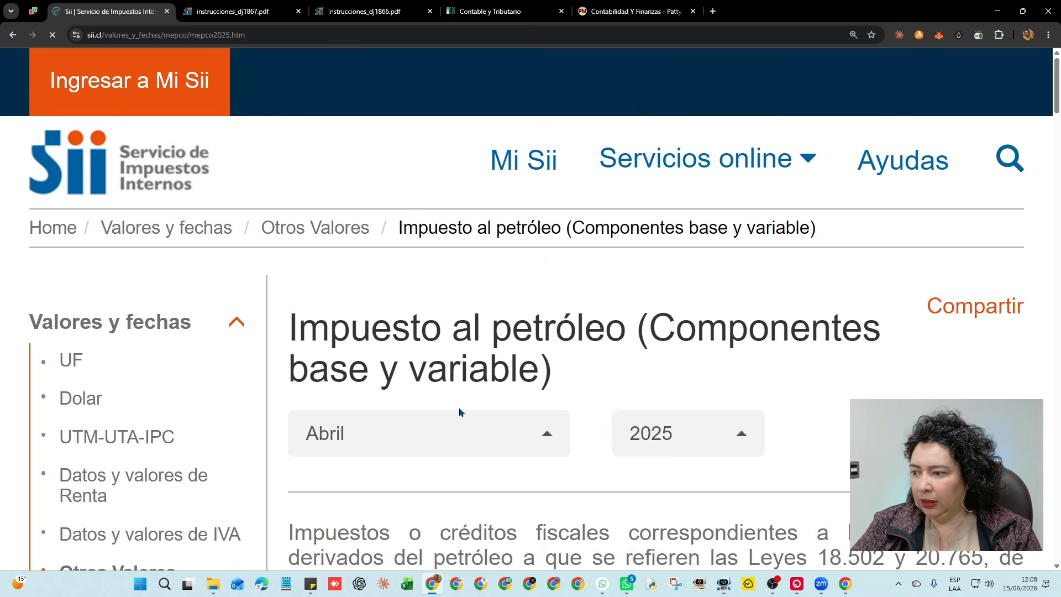
Highlight the December Petróleo Diesel values: variable -0,0327 and total 1,4673 UTM/m3
scroll(725, 354, down, 20)
scroll(724, 354, down, 2)
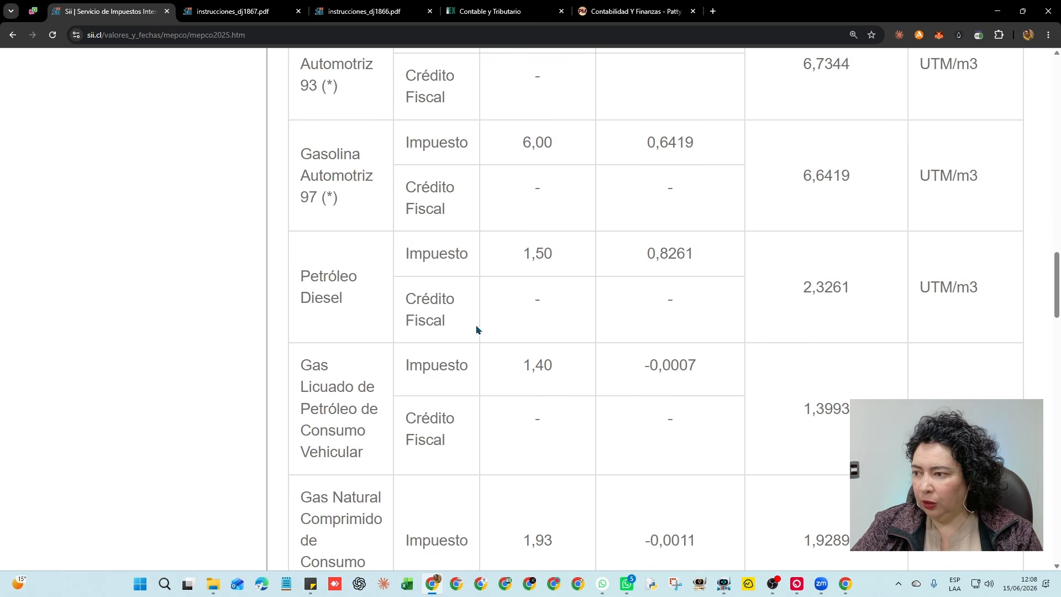
drag(637, 258, 714, 260)
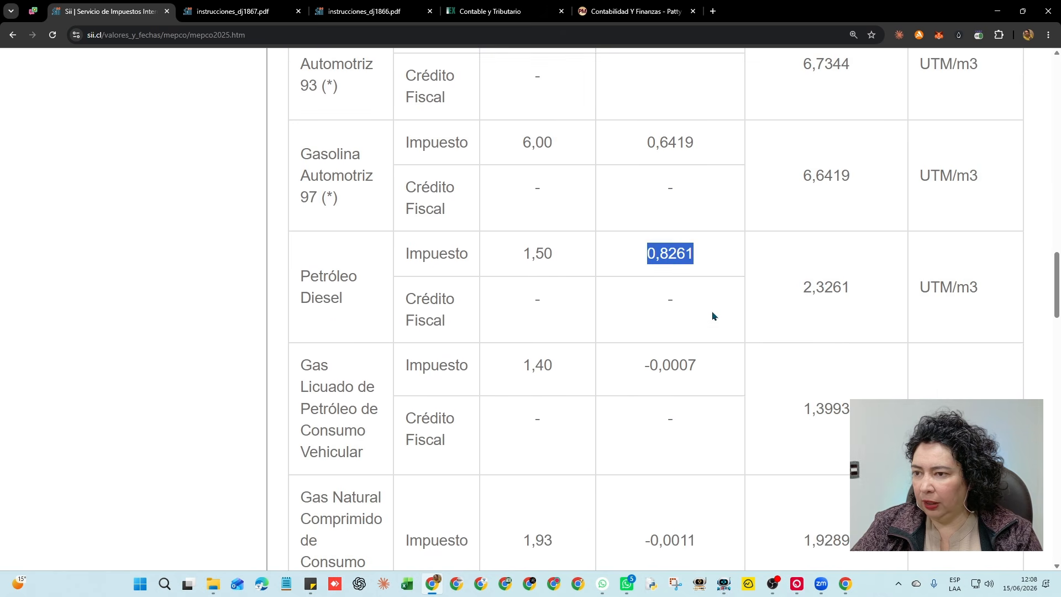
scroll(712, 316, down, 6)
scroll(711, 314, down, 6)
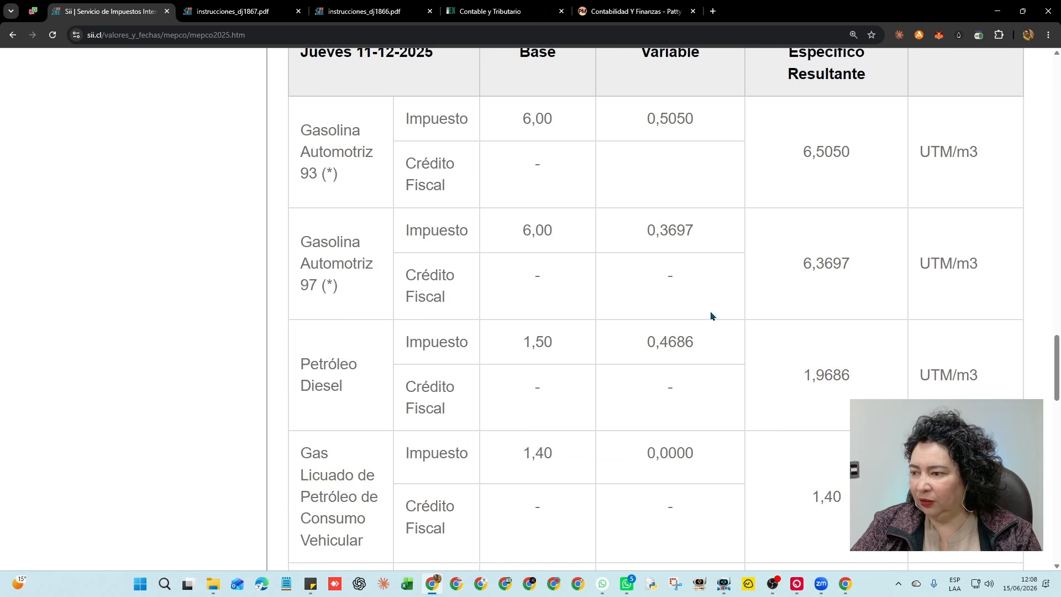
drag(644, 341, 713, 338)
scroll(713, 337, down, 3)
scroll(714, 336, down, 9)
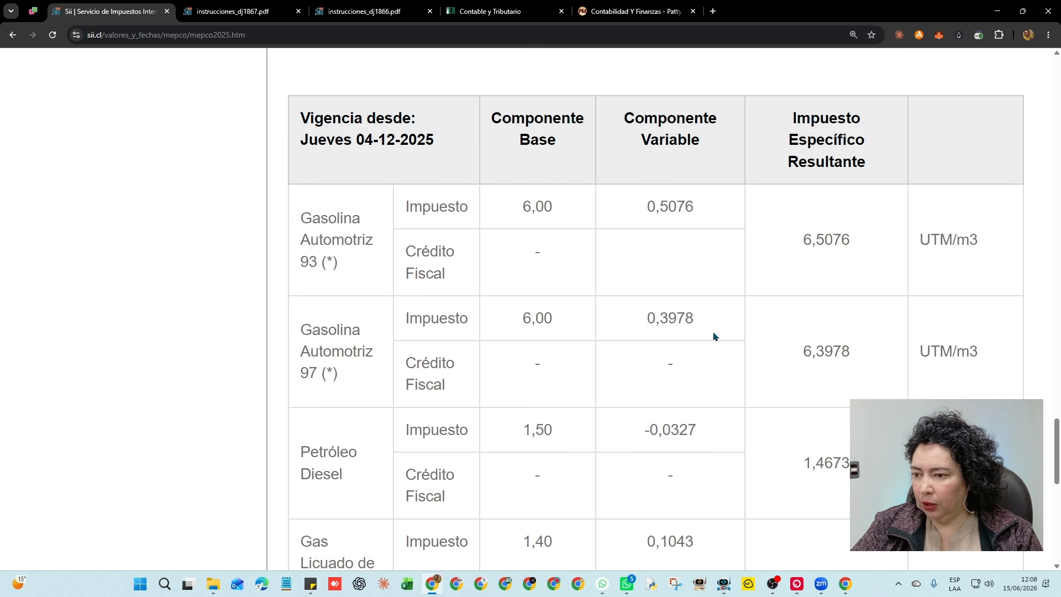
scroll(714, 337, down, 2)
drag(643, 319, 701, 326)
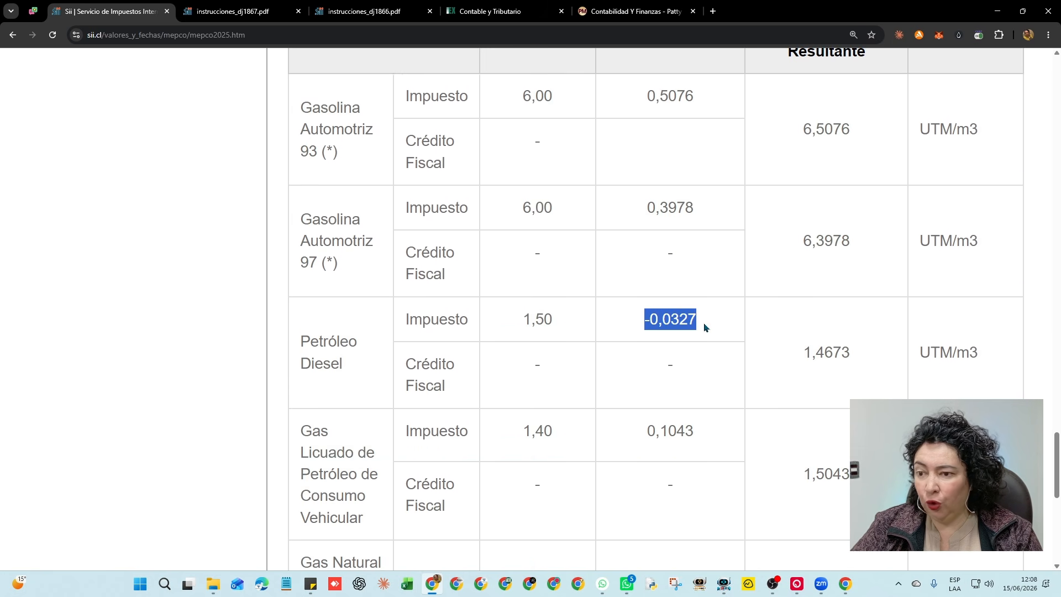
scroll(705, 327, down, 2)
drag(523, 209, 550, 209)
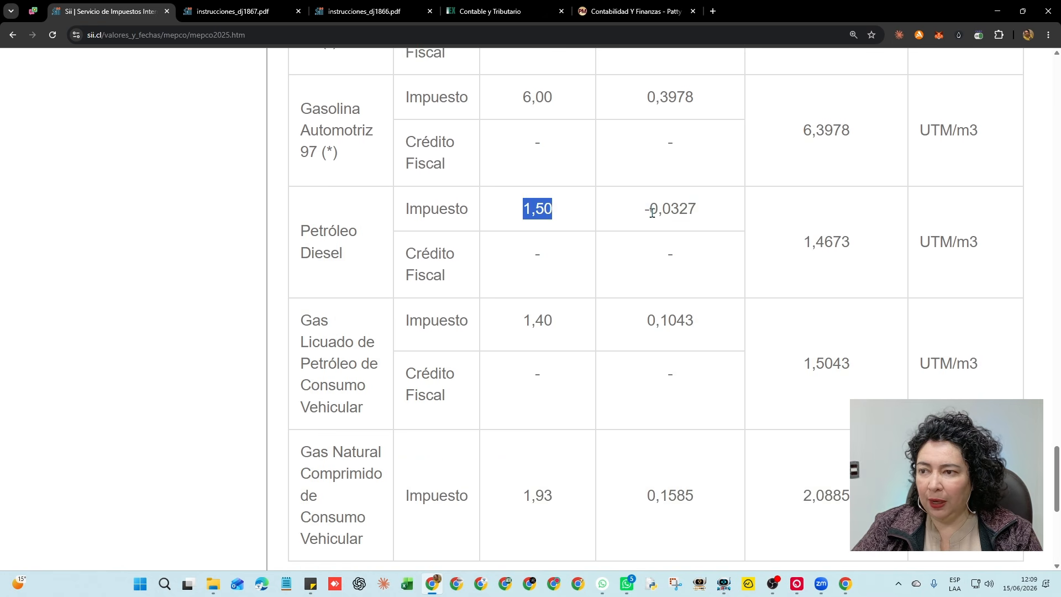
drag(649, 210, 701, 217)
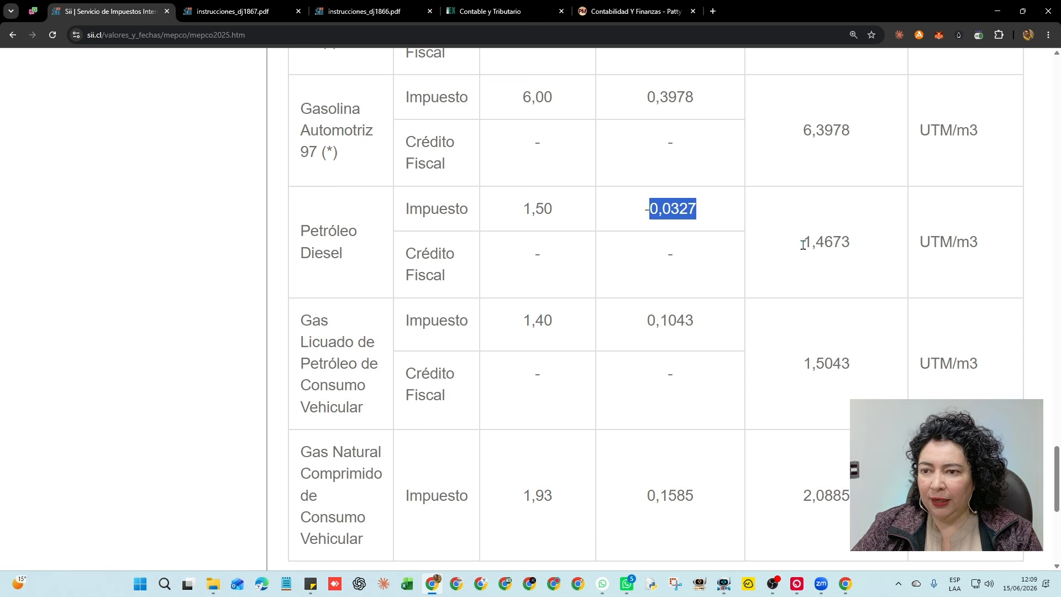
drag(801, 243, 852, 244)
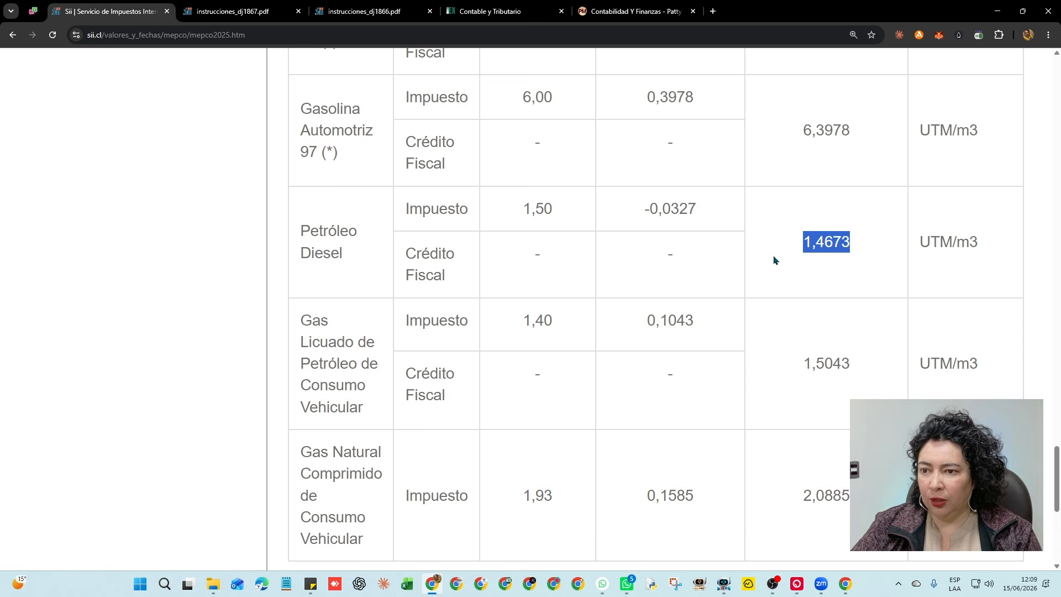
Start a blank Excel workbook and enter the label base with 40000 in row 2
click(407, 583)
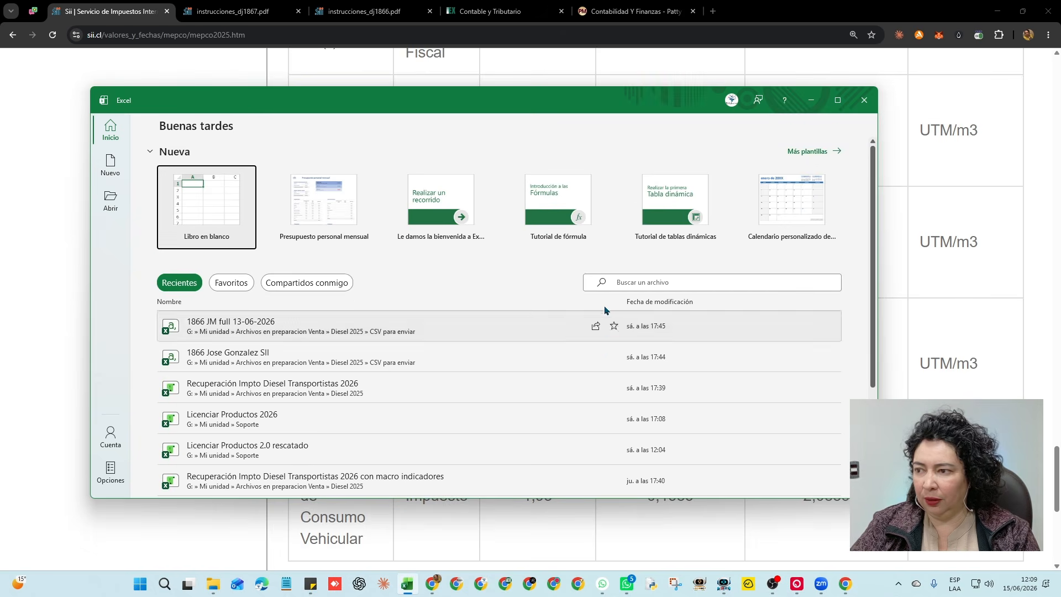
click(206, 201)
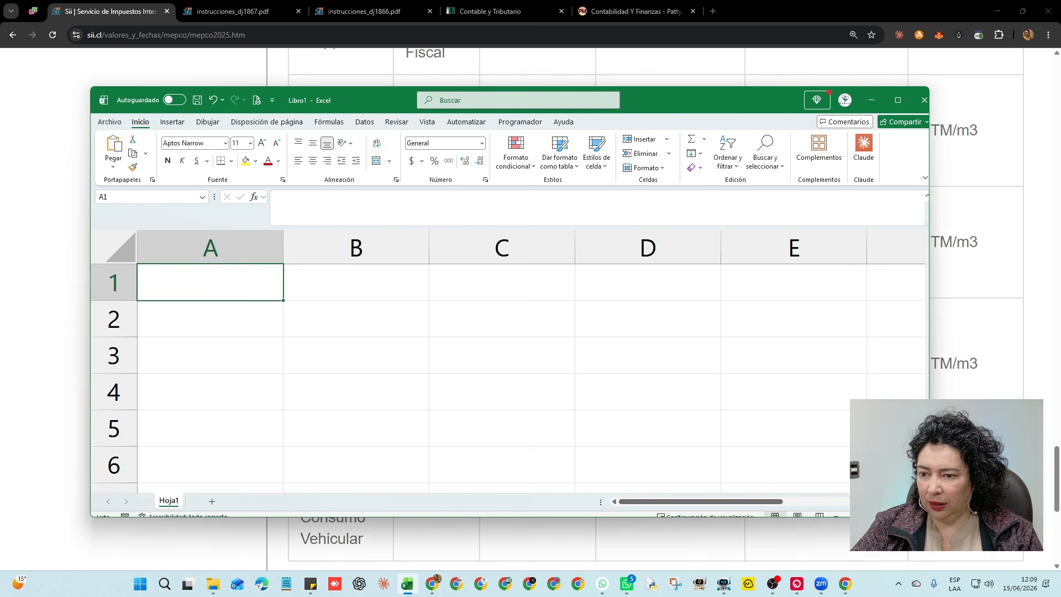
click(366, 332)
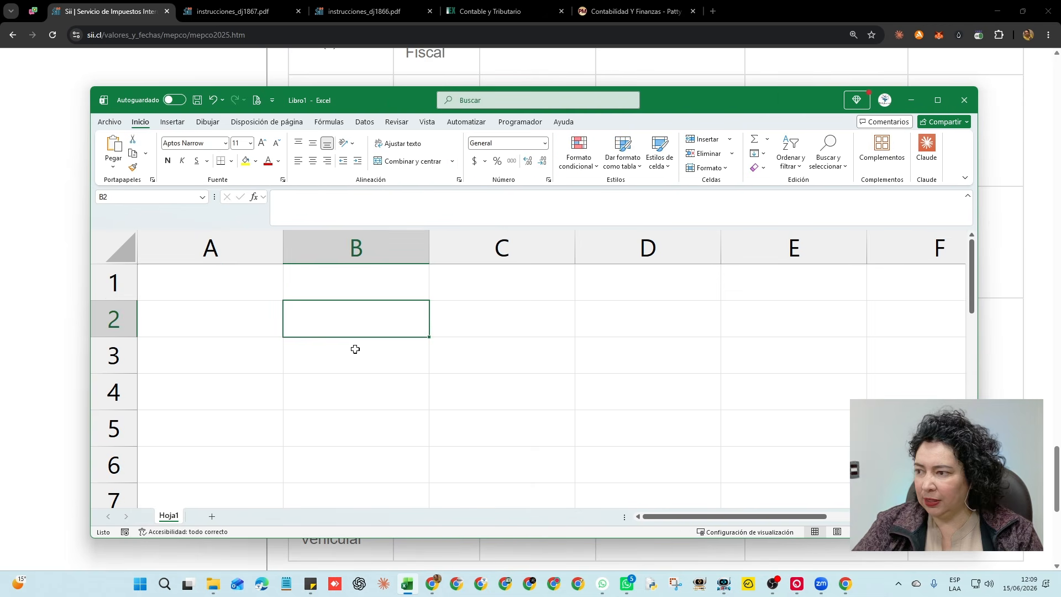
click(232, 317)
text(base)
key(Tab)
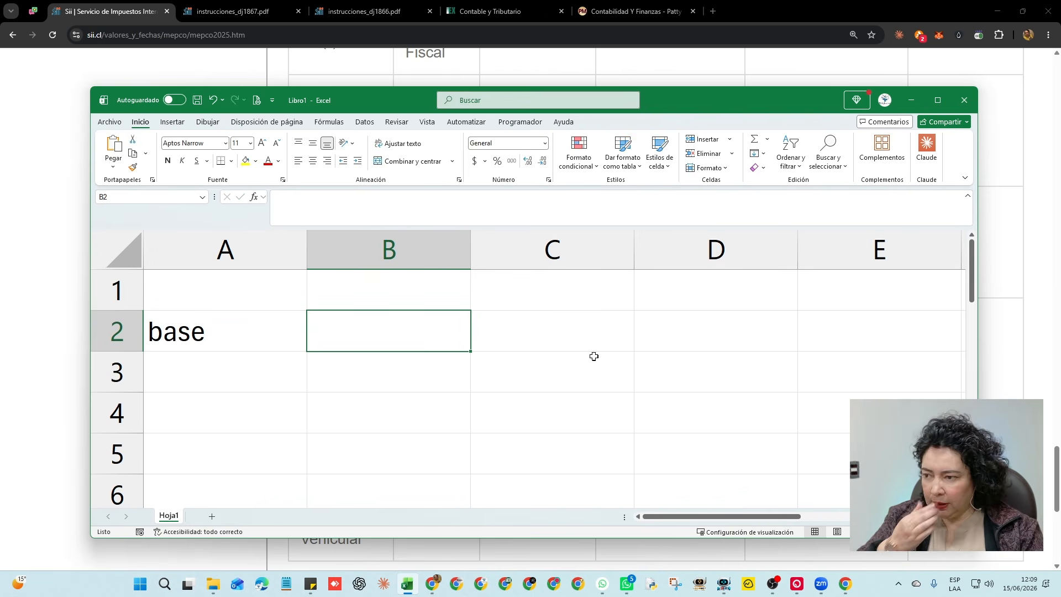
text(40000)
key(Return)
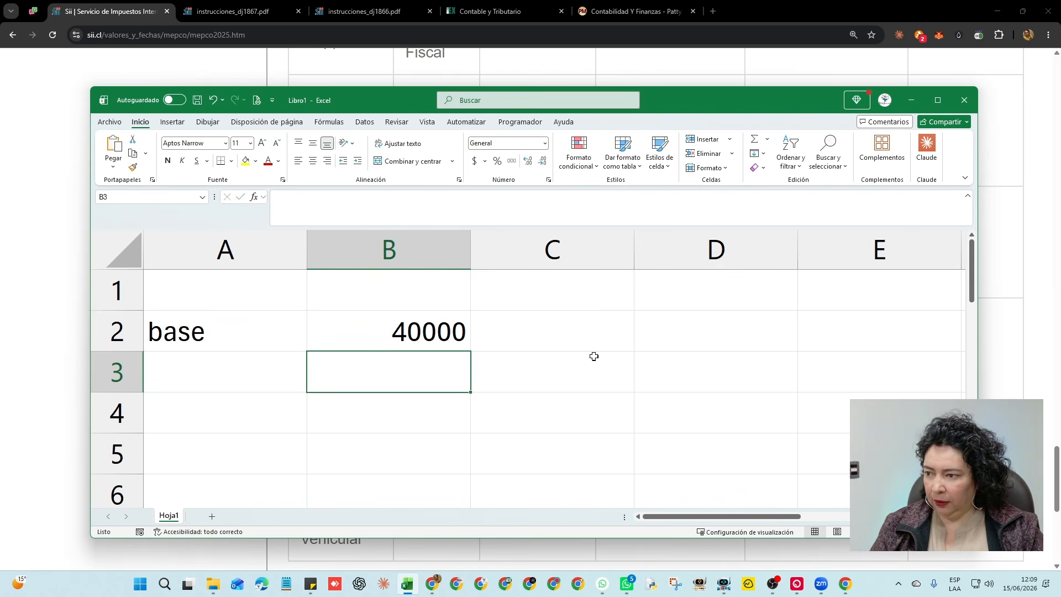
Add variable -3500 and a total IEPD formula =B2+B3 giving 36500
key(Left)
text(variable)
key(Tab)
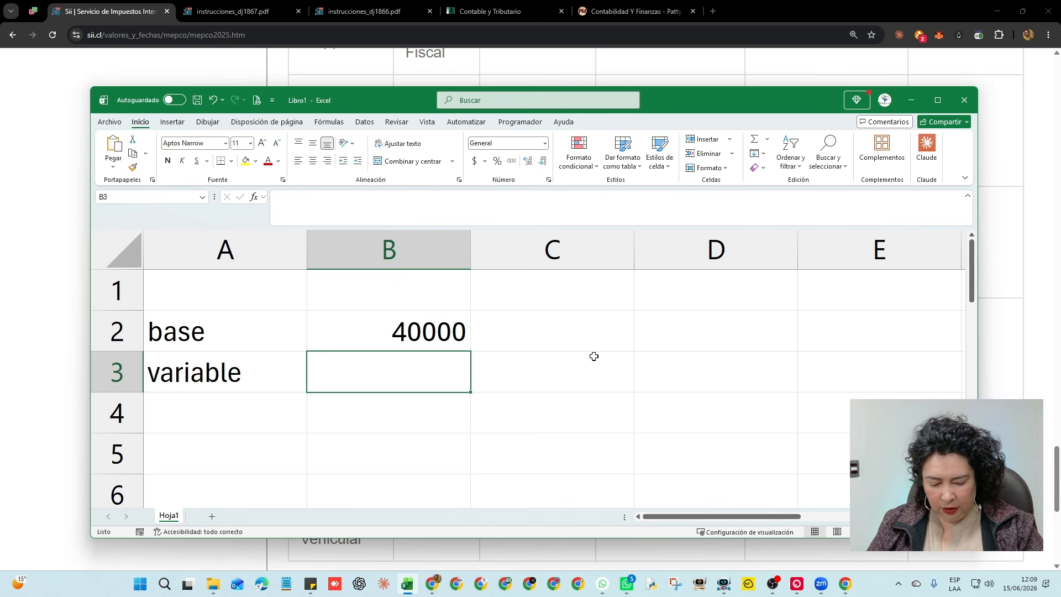
text(-3500)
key(Return)
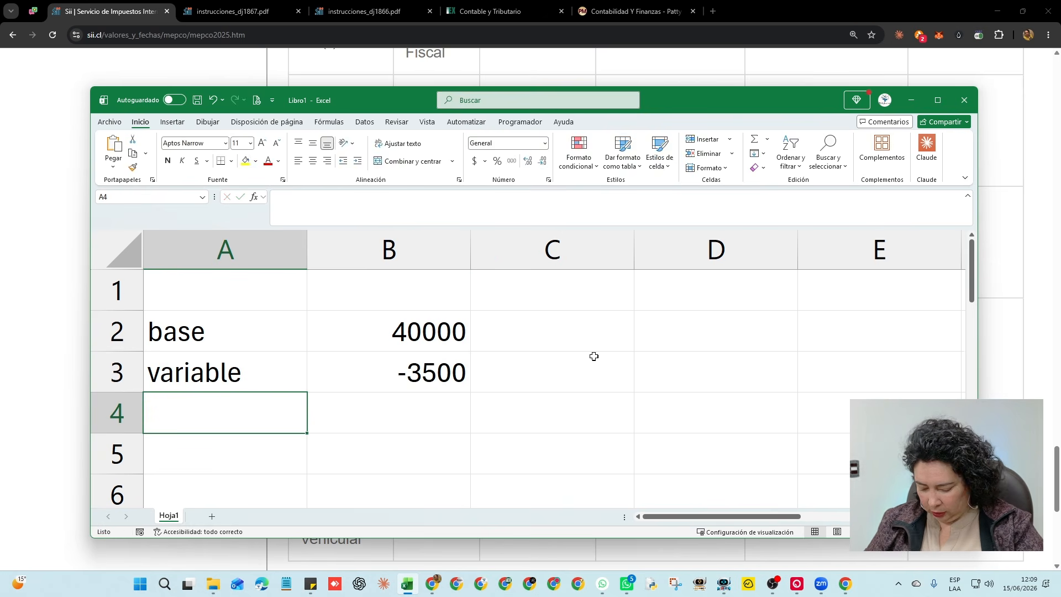
text(total IE)
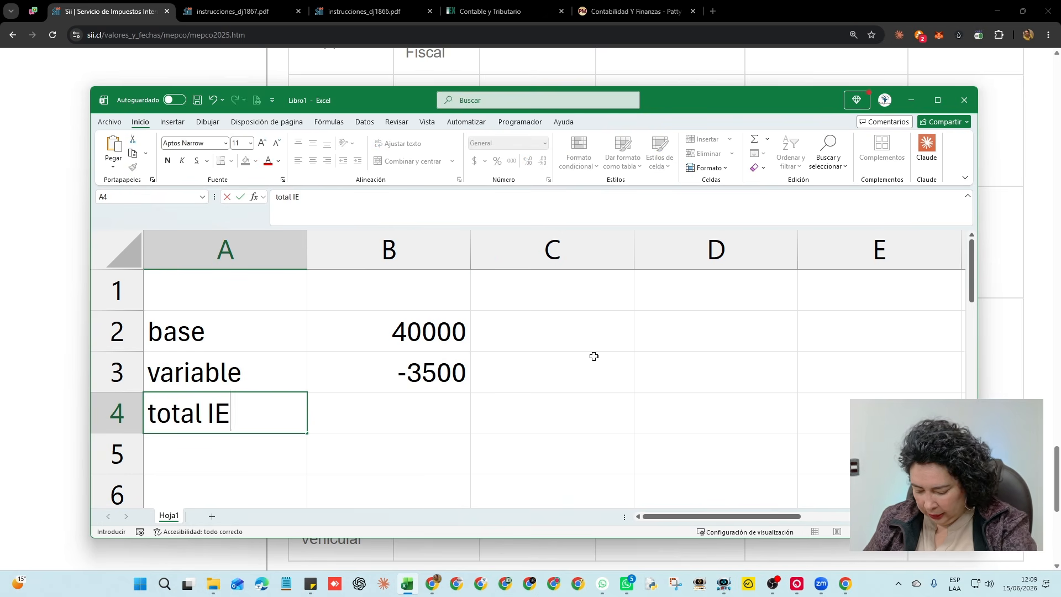
text(PD)
key(Tab)
text(=)
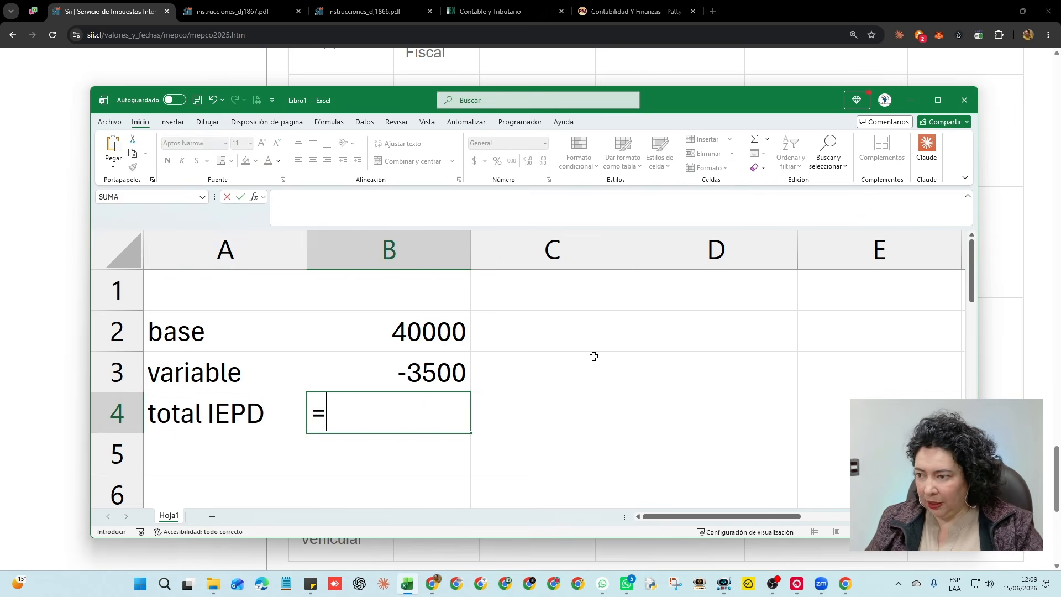
key(Up)
key(Up)
text(+)
key(Up)
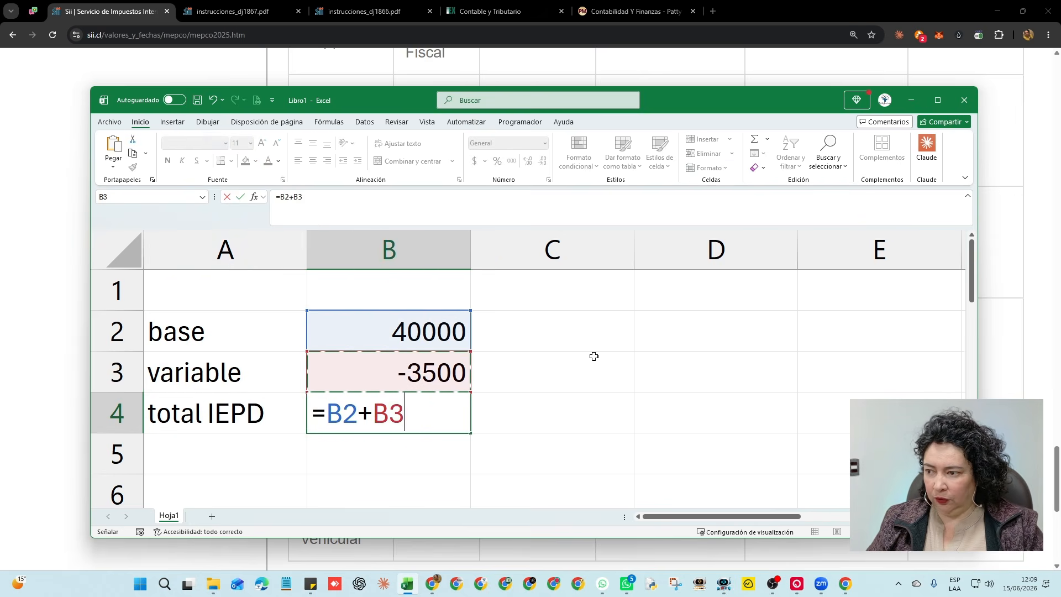
key(Return)
click(414, 423)
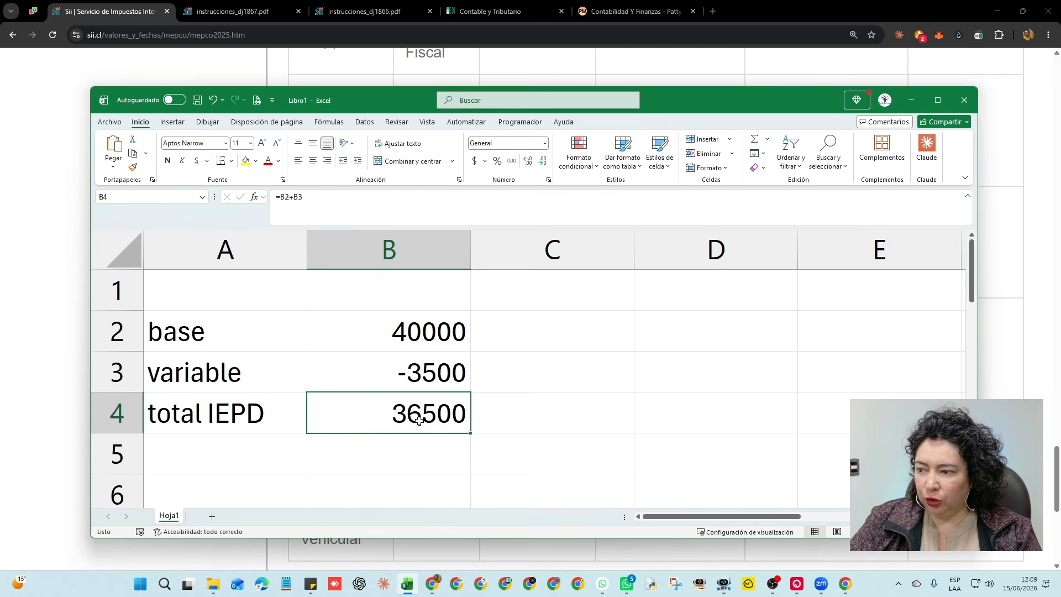
Enter =B2*80% in cell C2 to get 32000
click(562, 339)
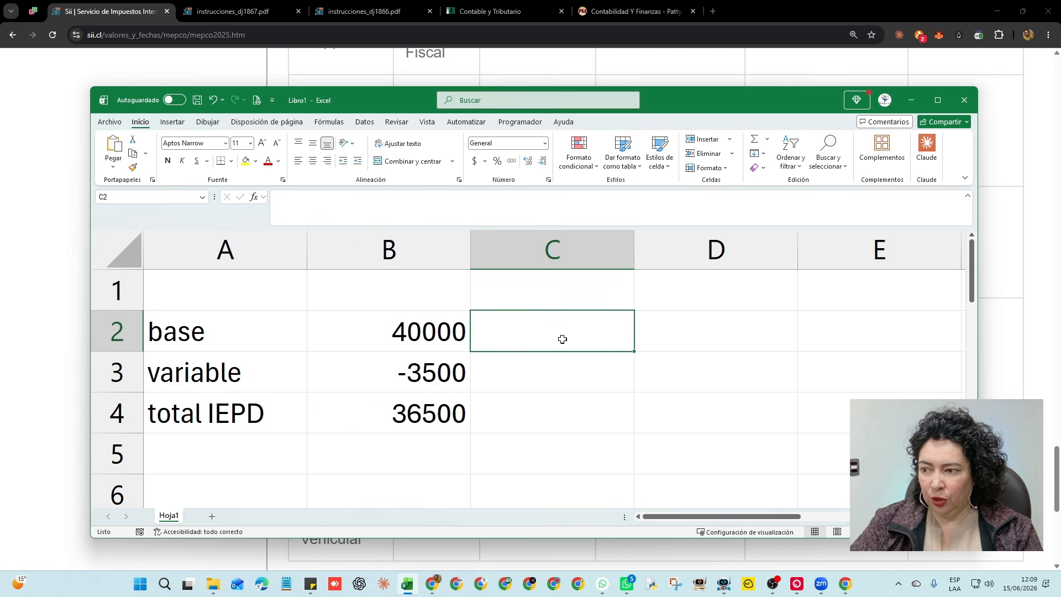
double_click(601, 333)
text(=)
key(Left)
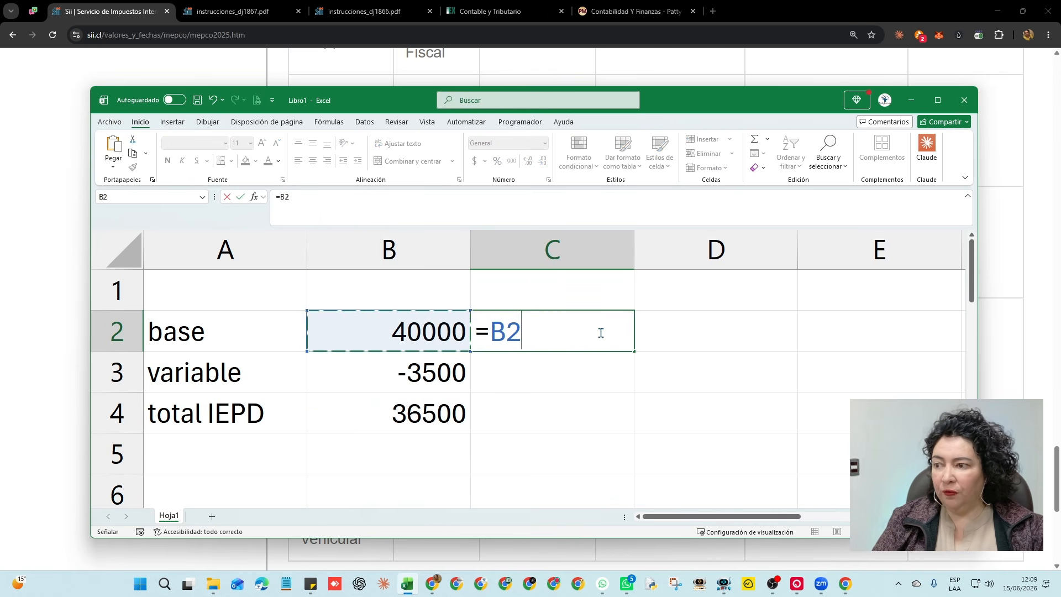
text(*80)
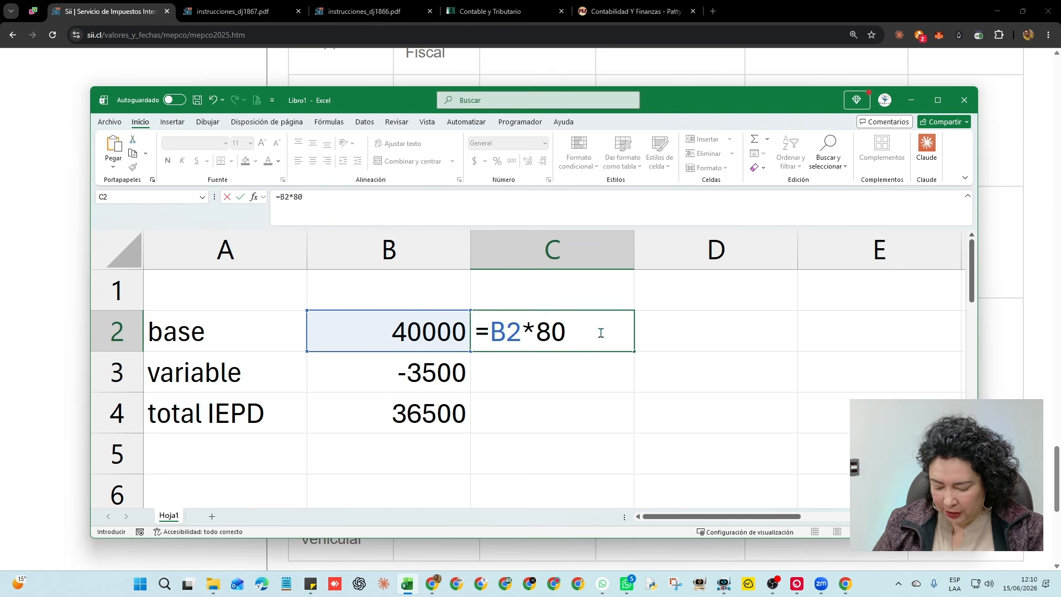
text(%)
key(Return)
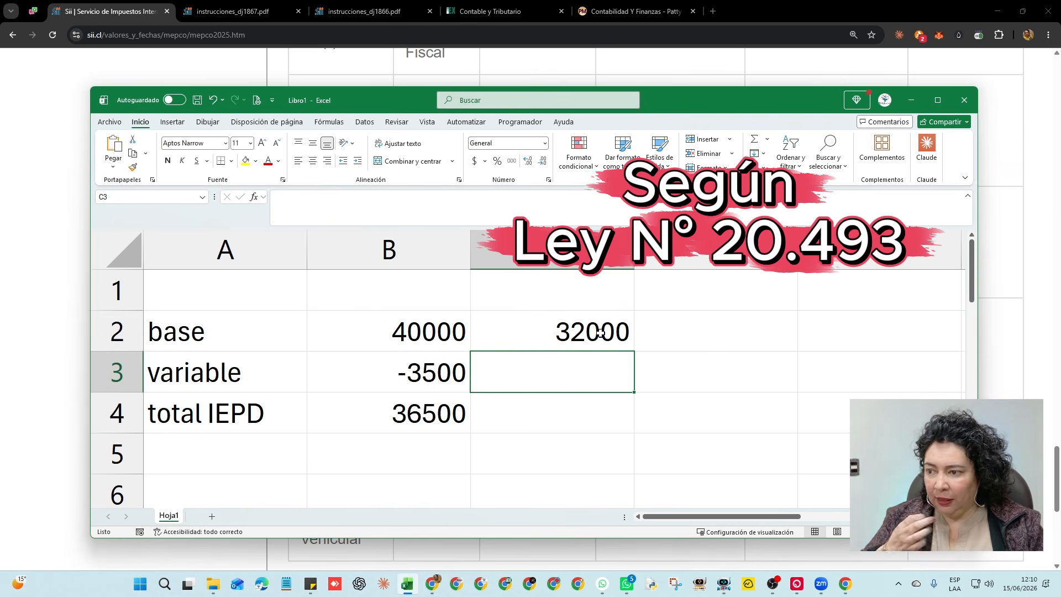
Verify the 32000 result and highlight the base row A2:B2 and total IEPD row A4:B4
click(558, 330)
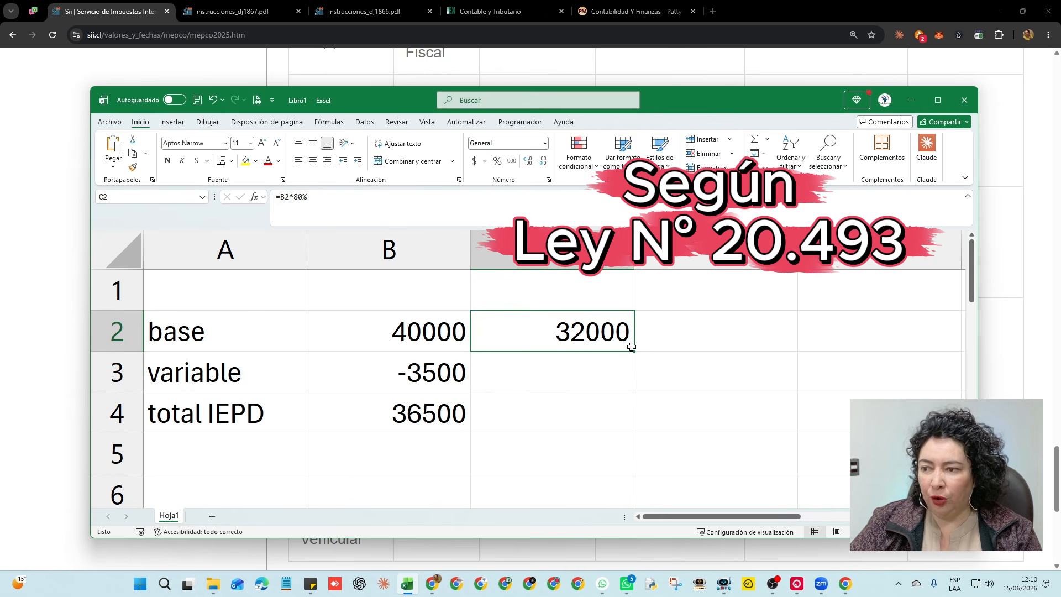
click(386, 335)
drag(243, 336, 402, 336)
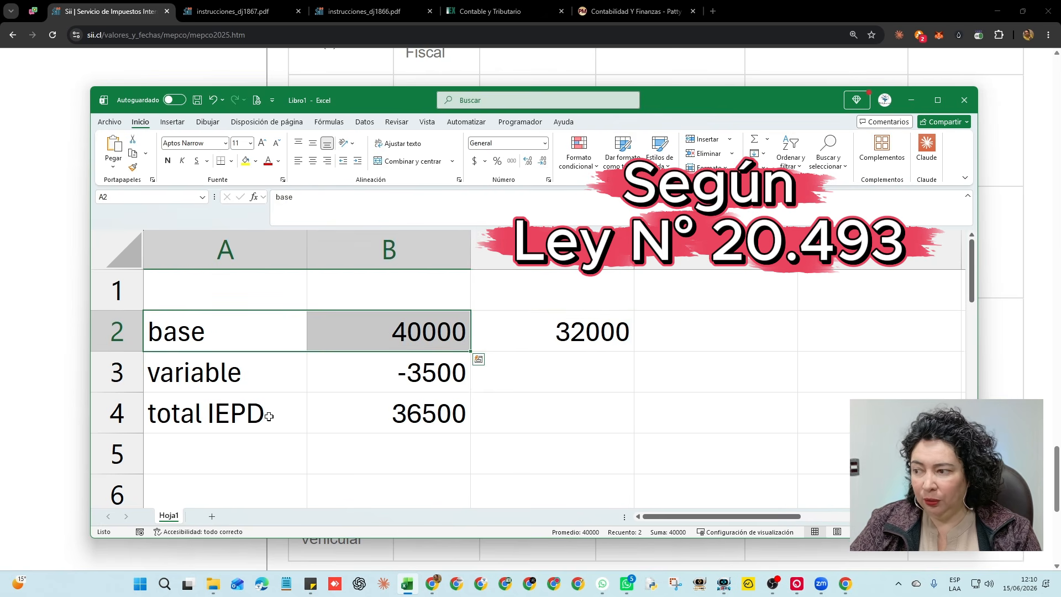
drag(269, 414, 387, 415)
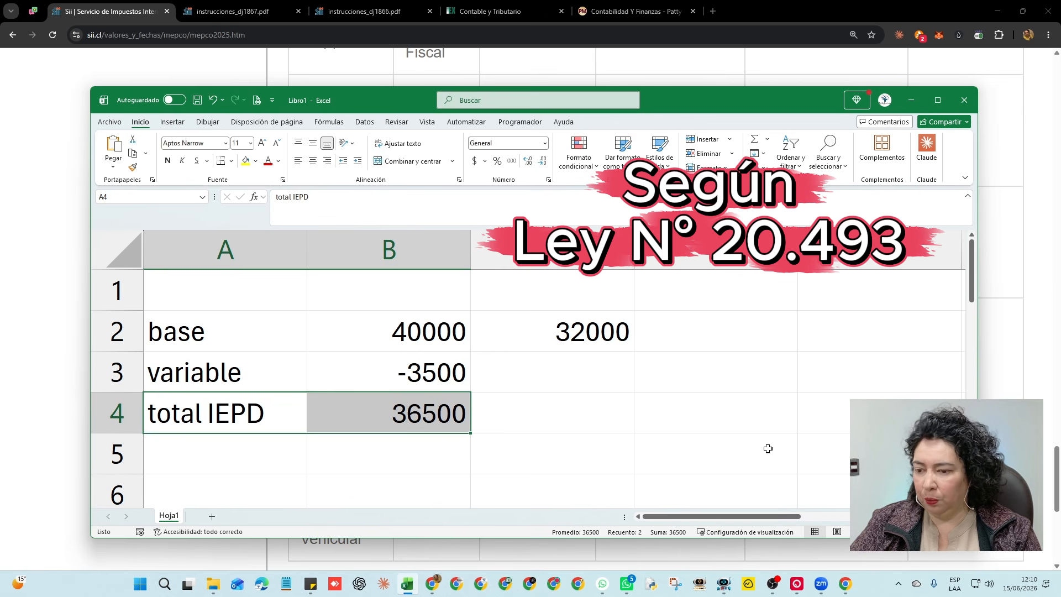
Enter IEPD 36500 and Porcentaje 80 on the third purchase line
click(837, 586)
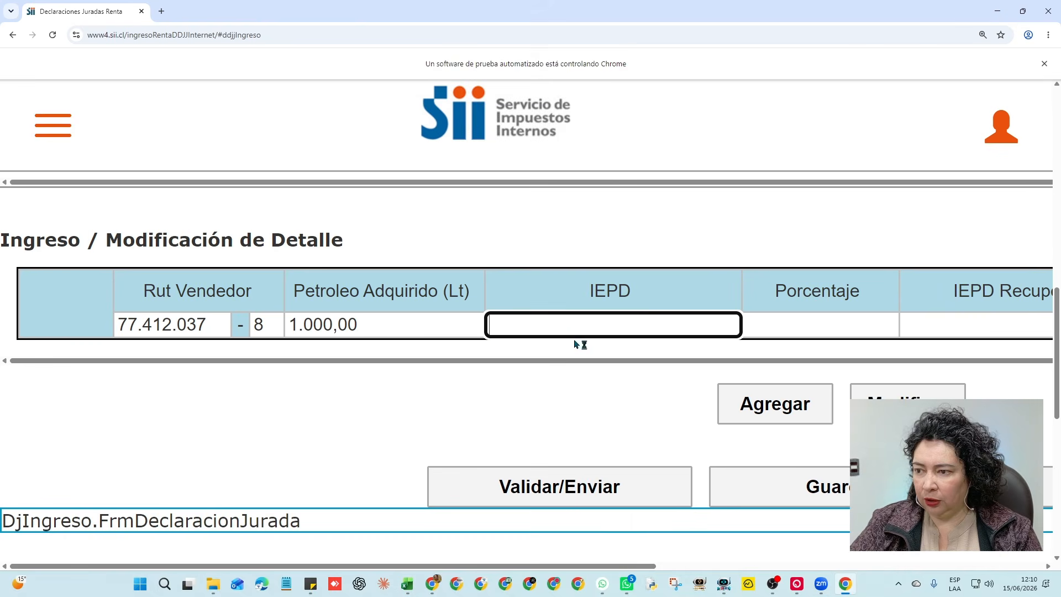
text(36500)
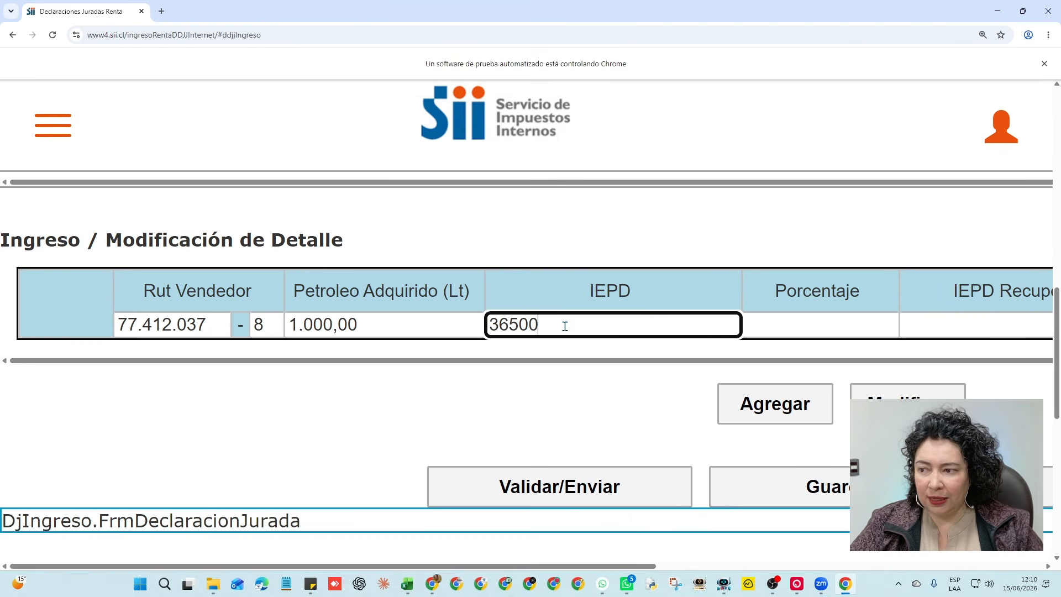
click(824, 327)
text(80)
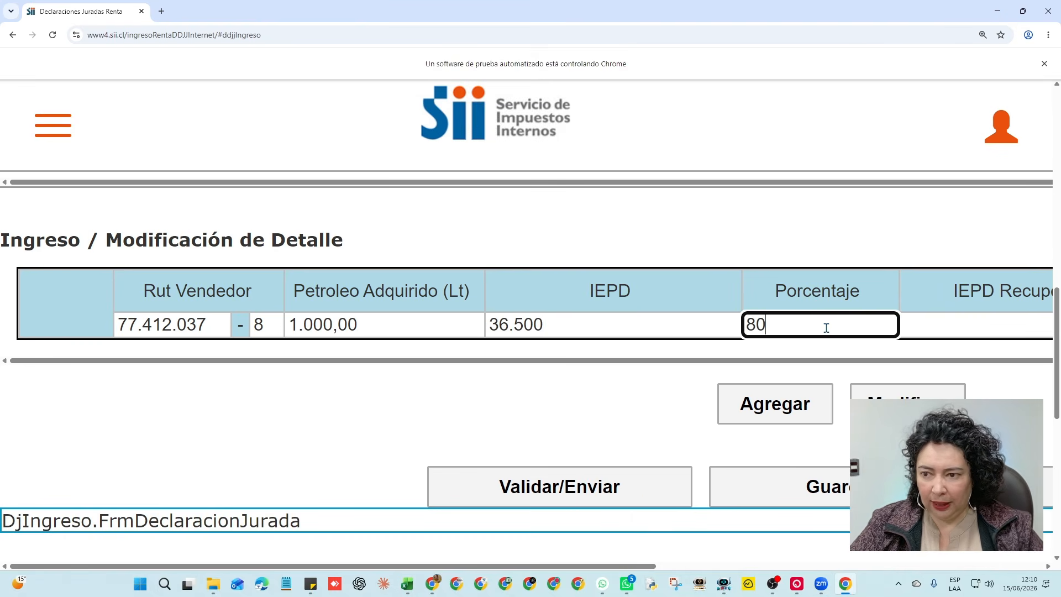
key(Tab)
drag(635, 566, 835, 566)
Check the 32000 result in Excel and enter 32000 as IEPD Recuperado
click(407, 584)
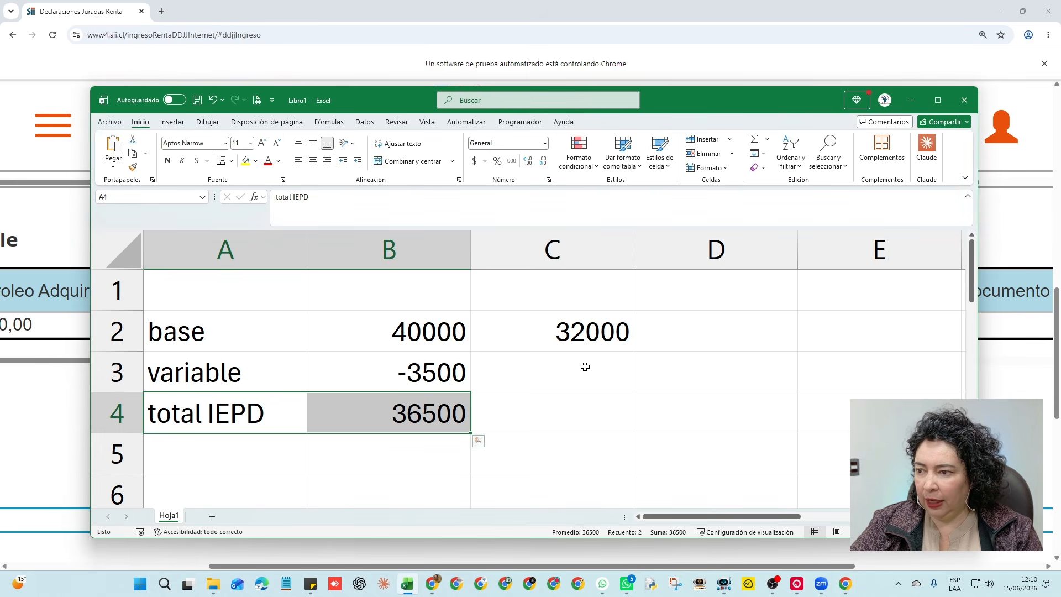
click(616, 332)
click(911, 100)
click(749, 324)
text(32000)
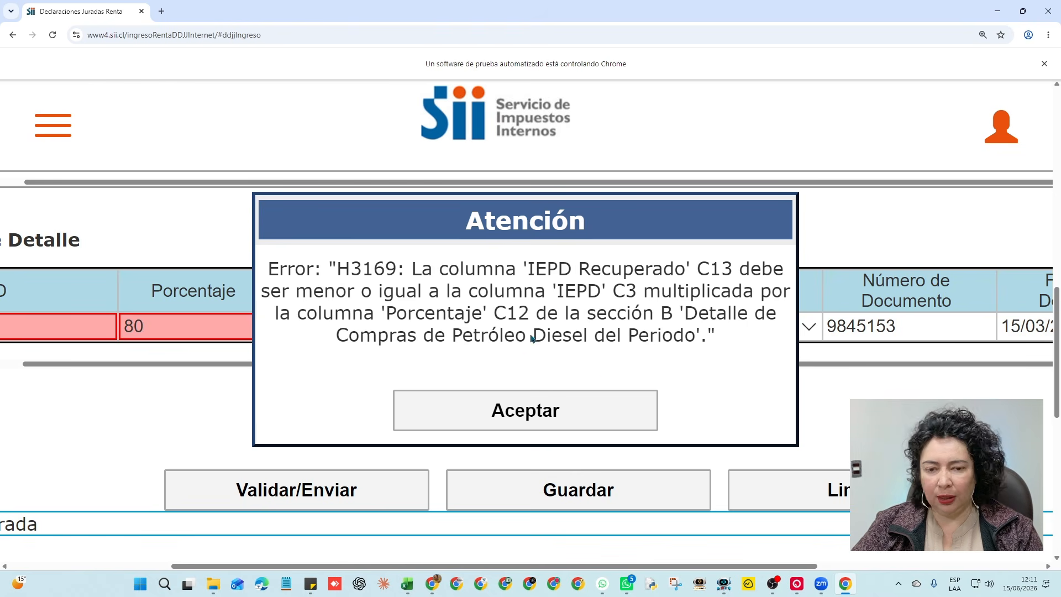
Dismiss the H3169 error and go to the third line's IEPD amount
click(520, 421)
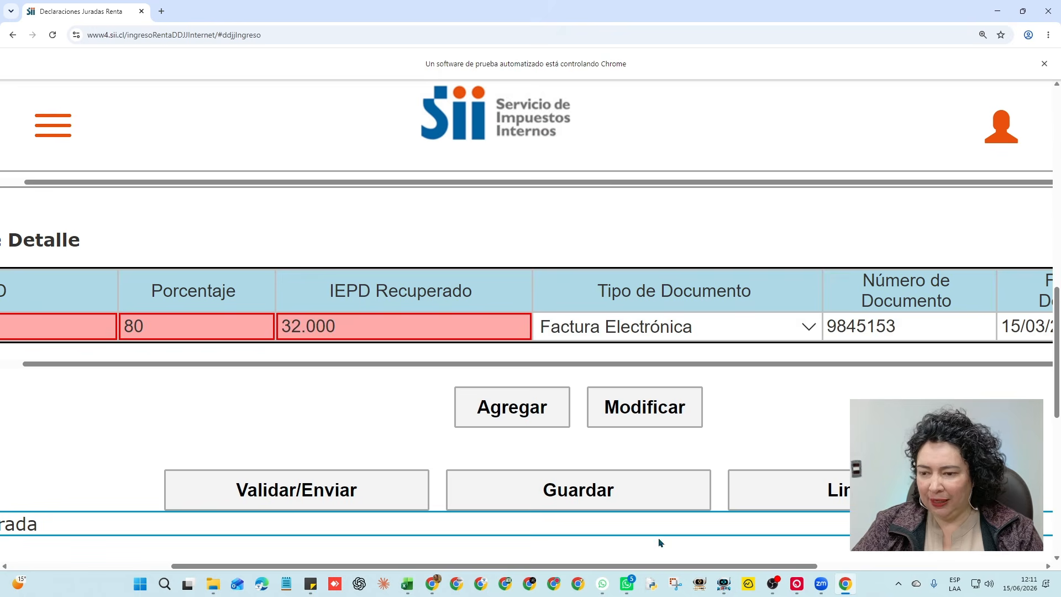
drag(765, 567, 551, 578)
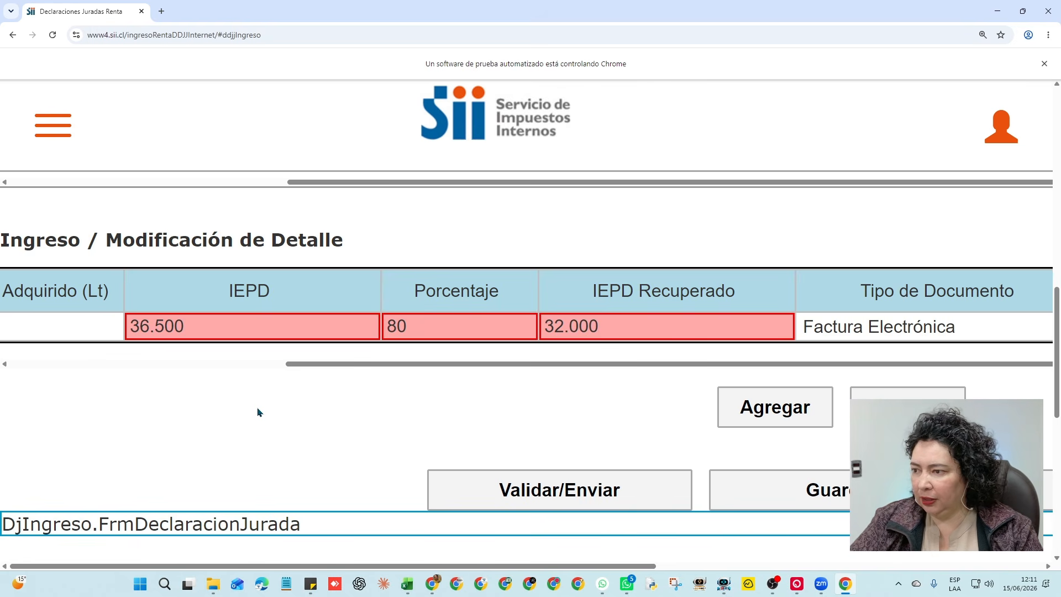
click(196, 324)
click(679, 536)
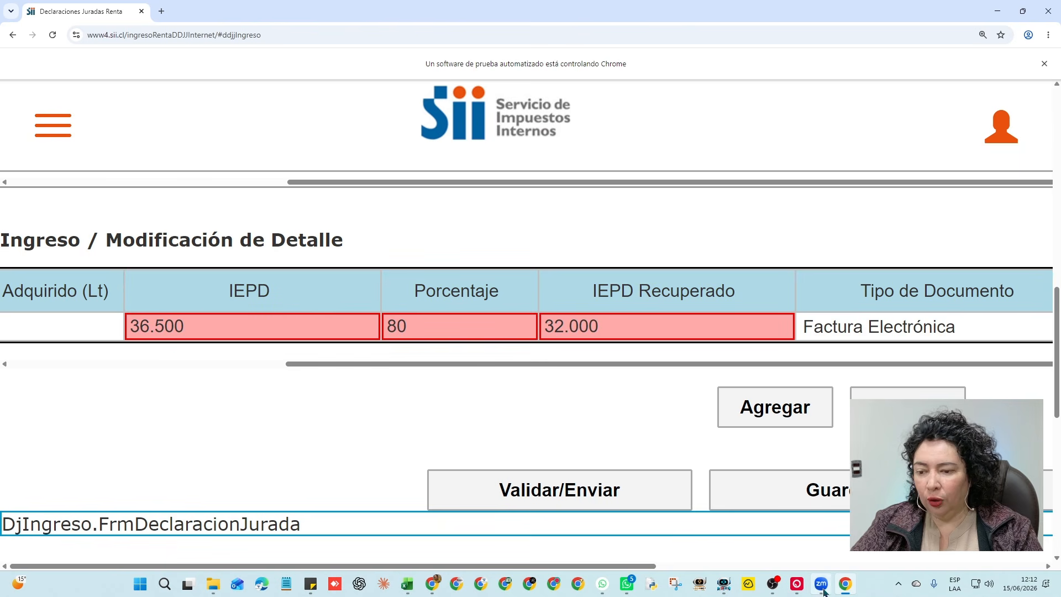
Replace the IEPD with 40000 copied from Excel cell B2 and add the third line
click(407, 584)
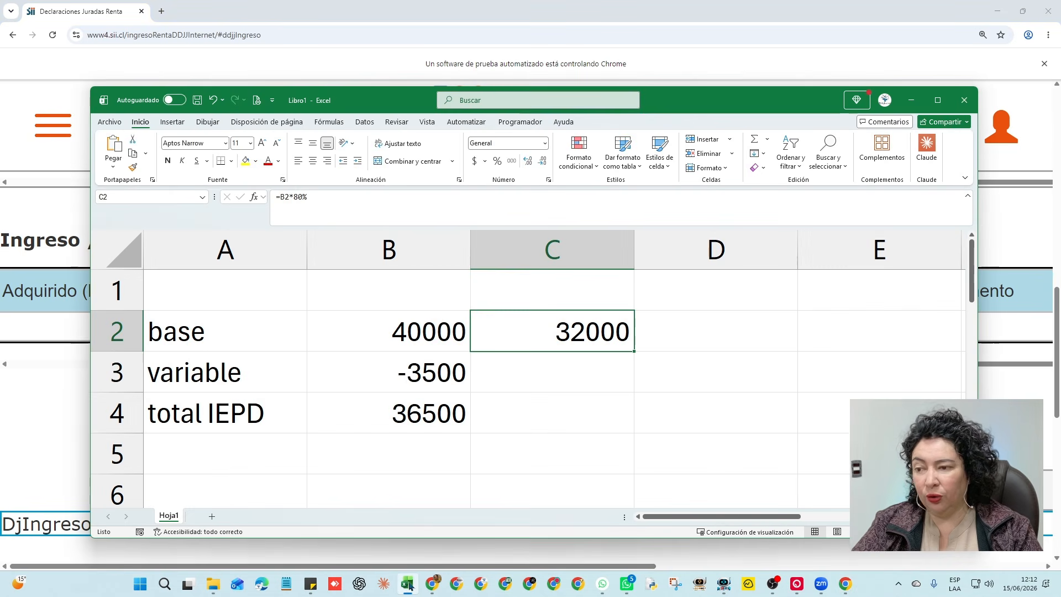
click(408, 338)
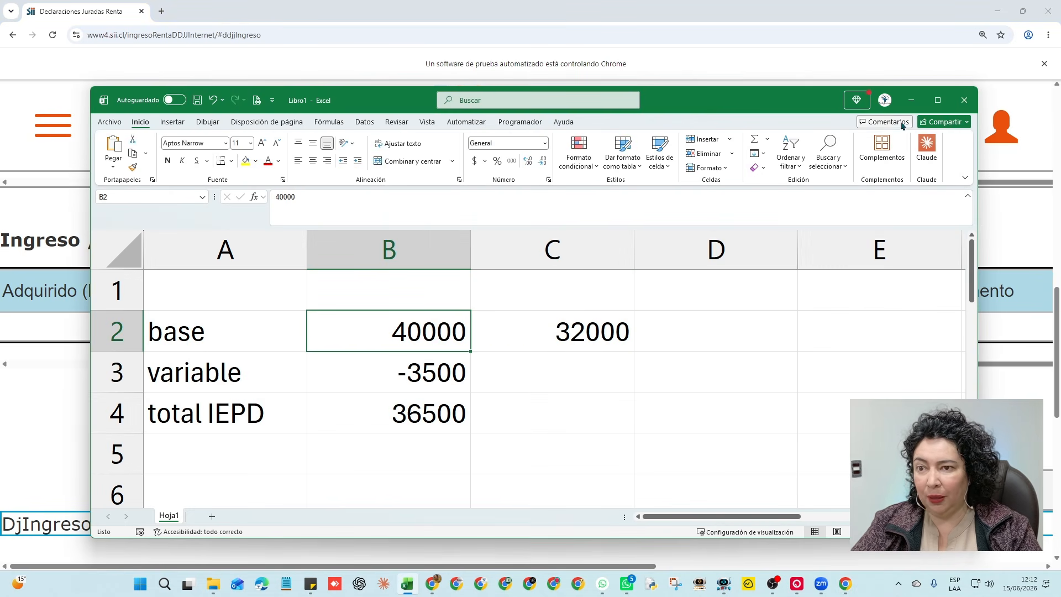
click(911, 100)
click(191, 325)
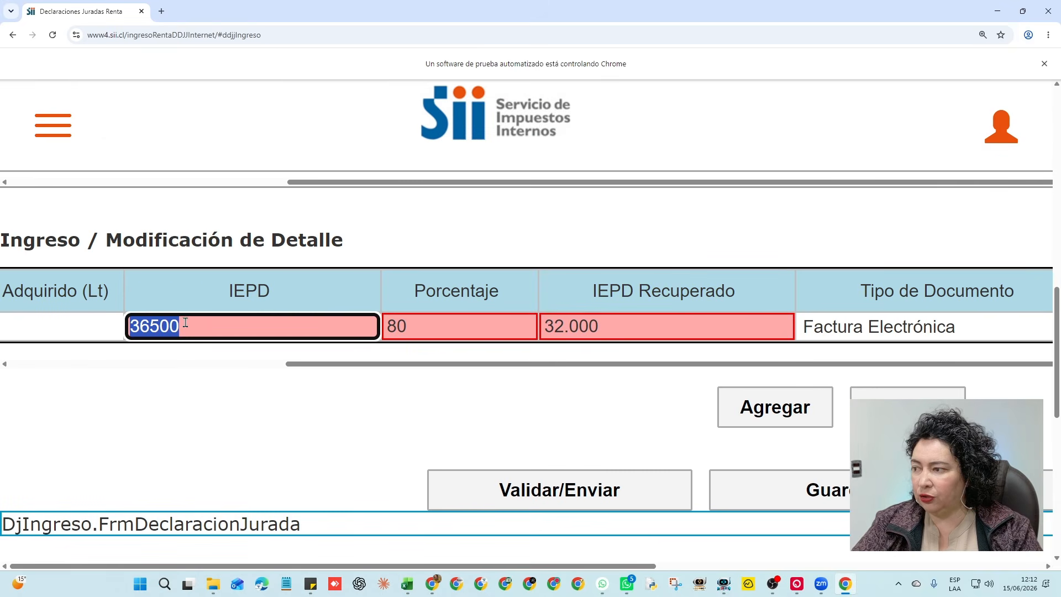
text(40000)
click(224, 432)
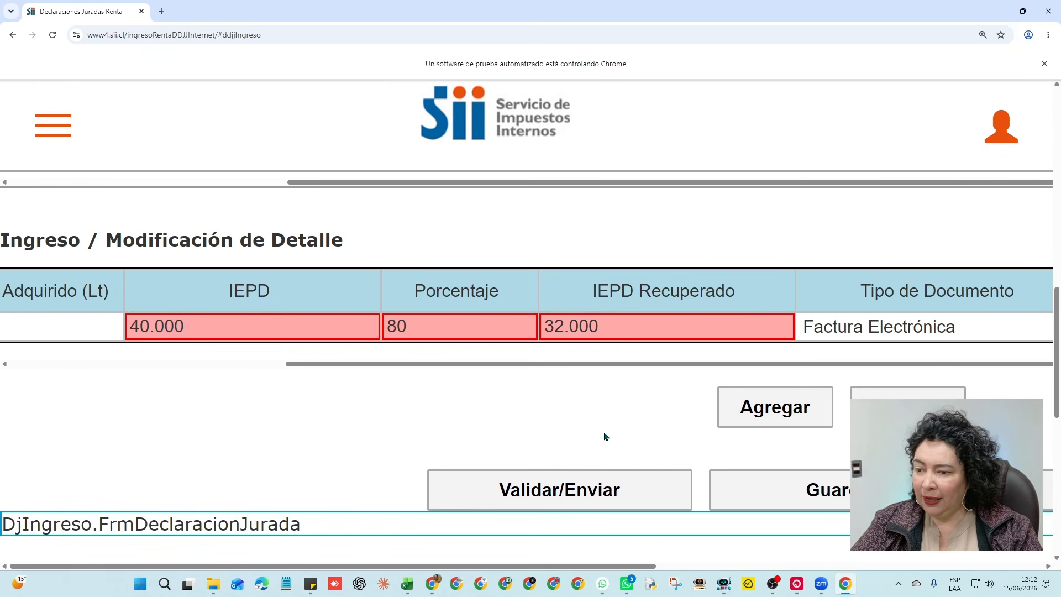
click(796, 409)
scroll(452, 363, up, 5)
scroll(453, 364, up, 5)
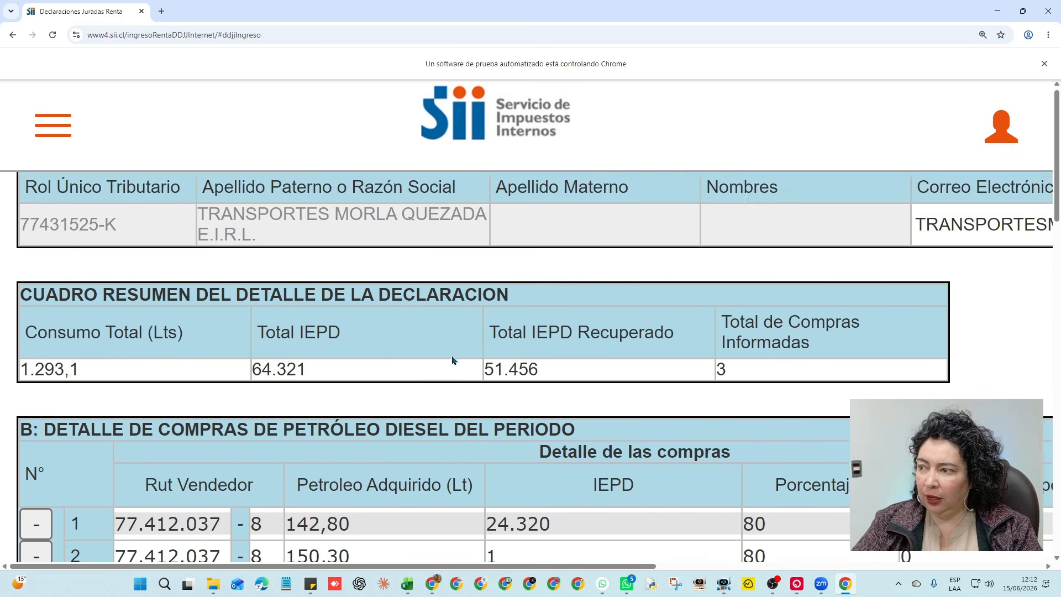
scroll(452, 361, down, 2)
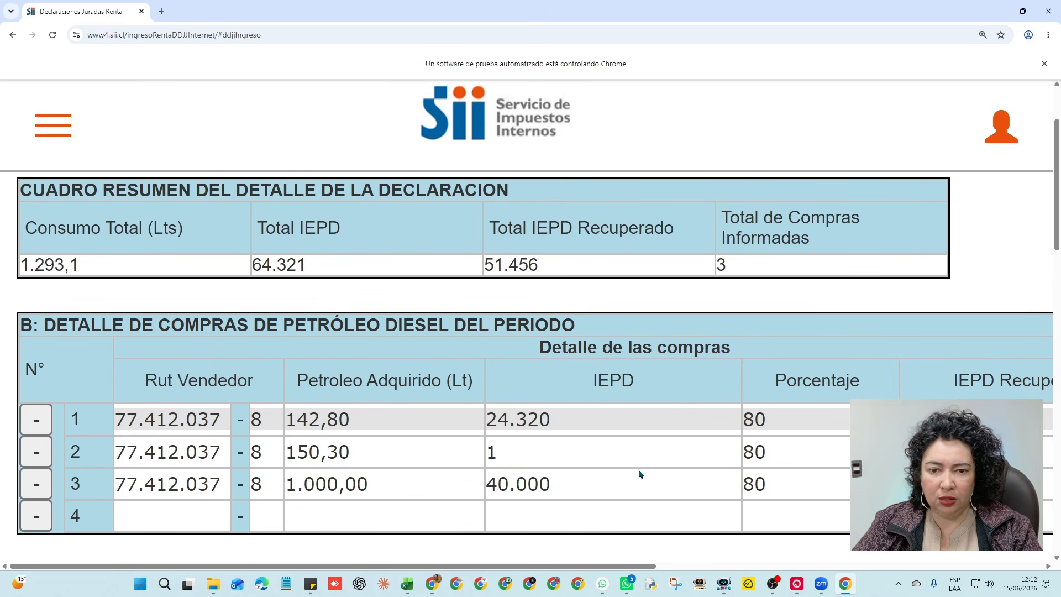
scroll(640, 475, down, 2)
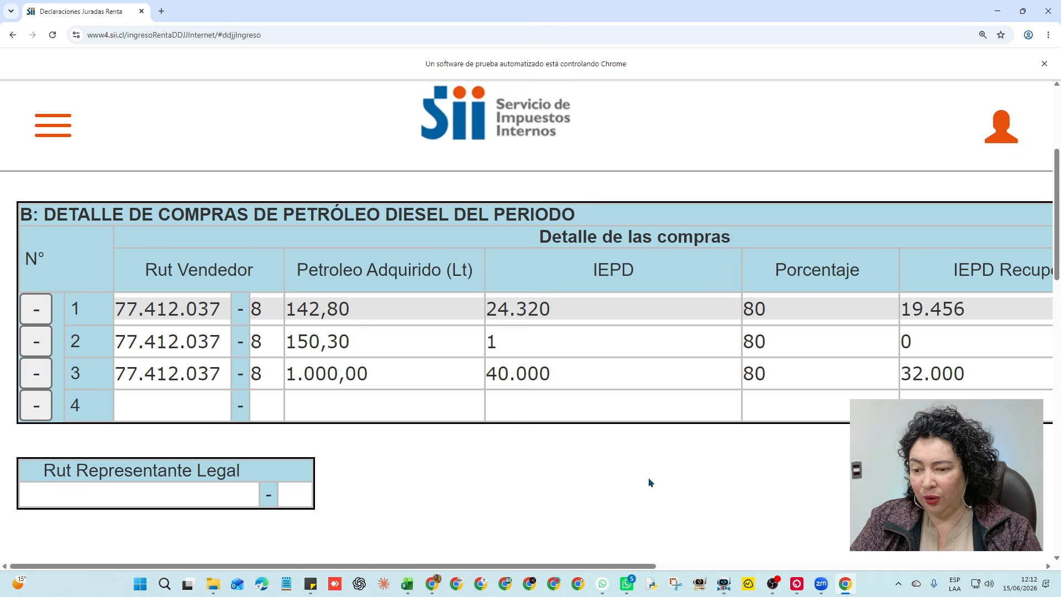
scroll(646, 480, right, 1)
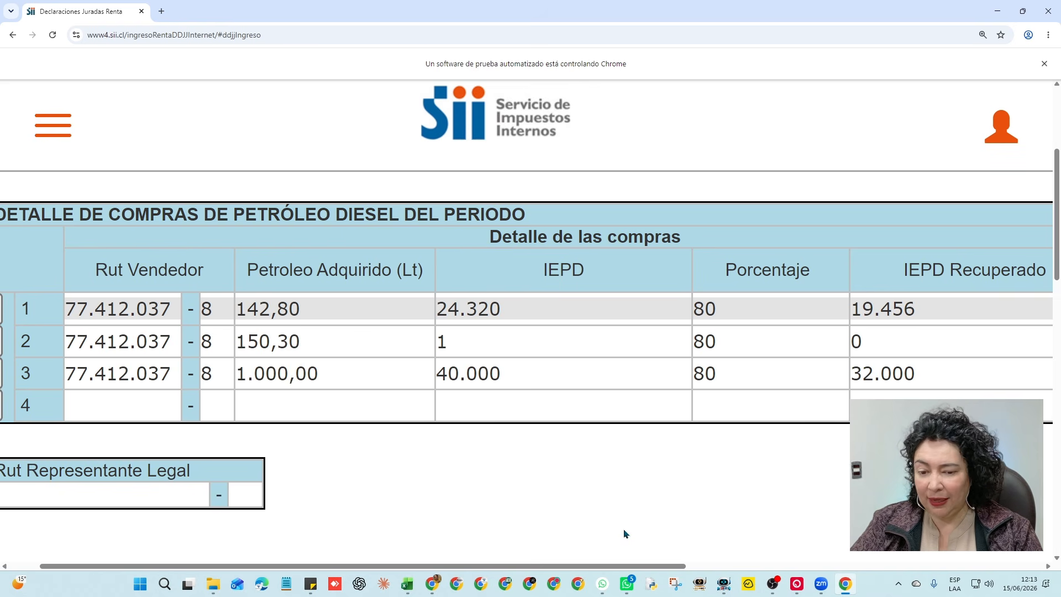
drag(646, 566, 675, 566)
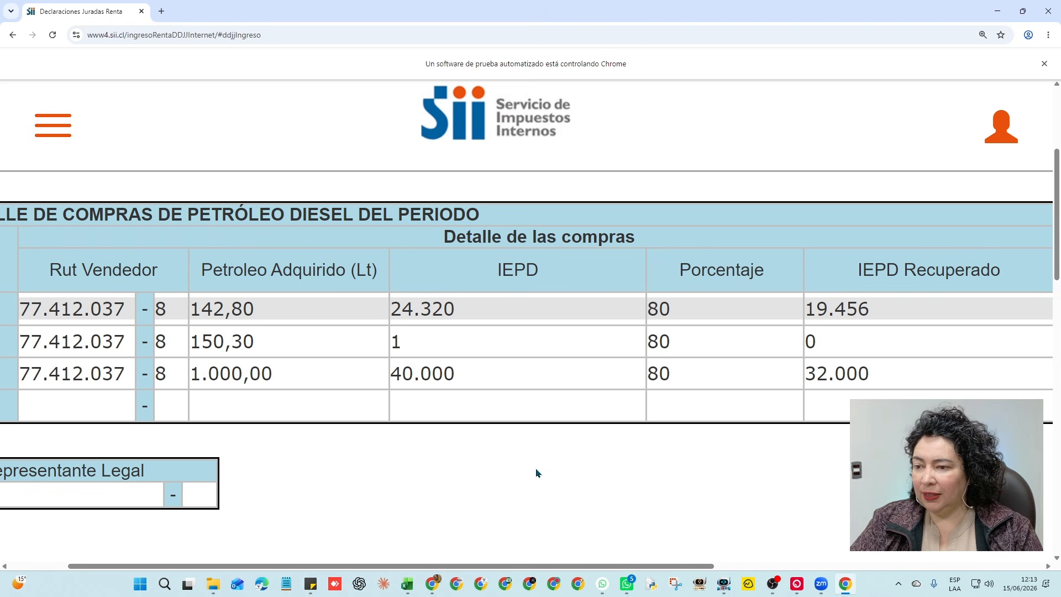
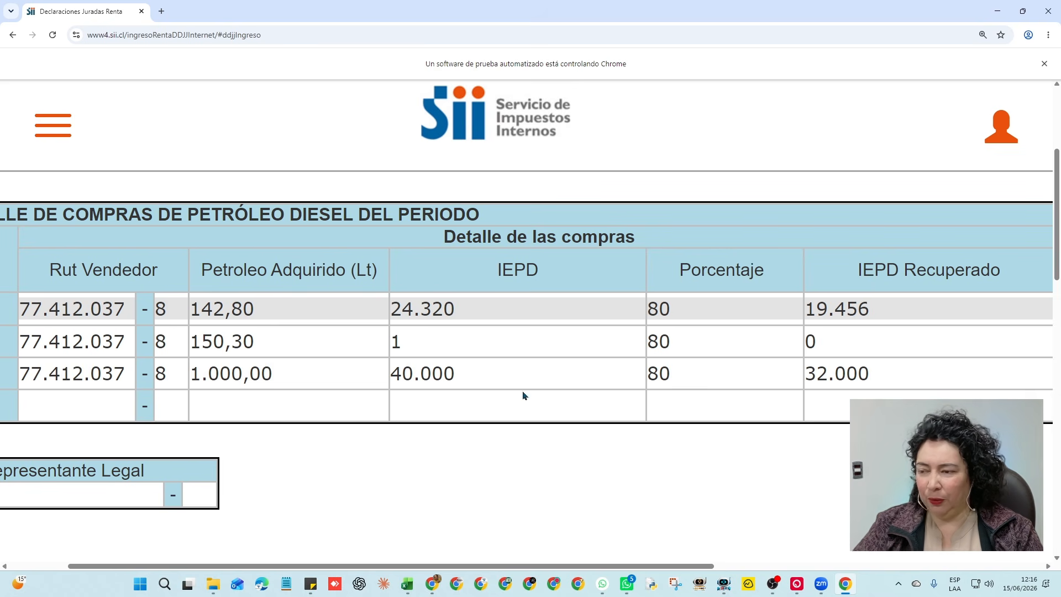
Go to Otras Declaraciones Juradas under income declarations and choose on-screen electronic form filing
scroll(522, 374, down, 2)
scroll(547, 421, up, 2)
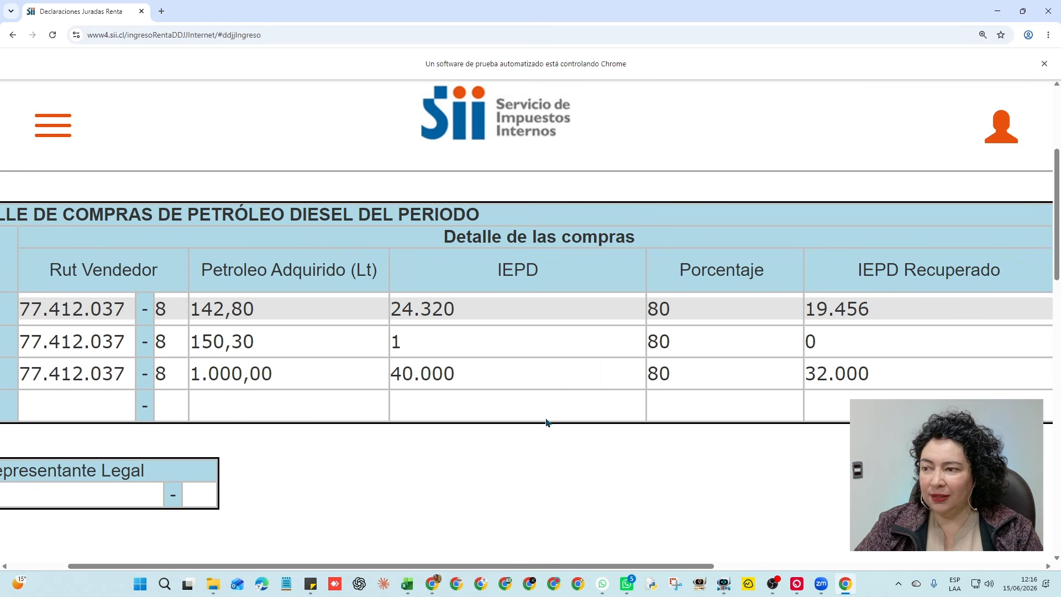
scroll(552, 429, up, 4)
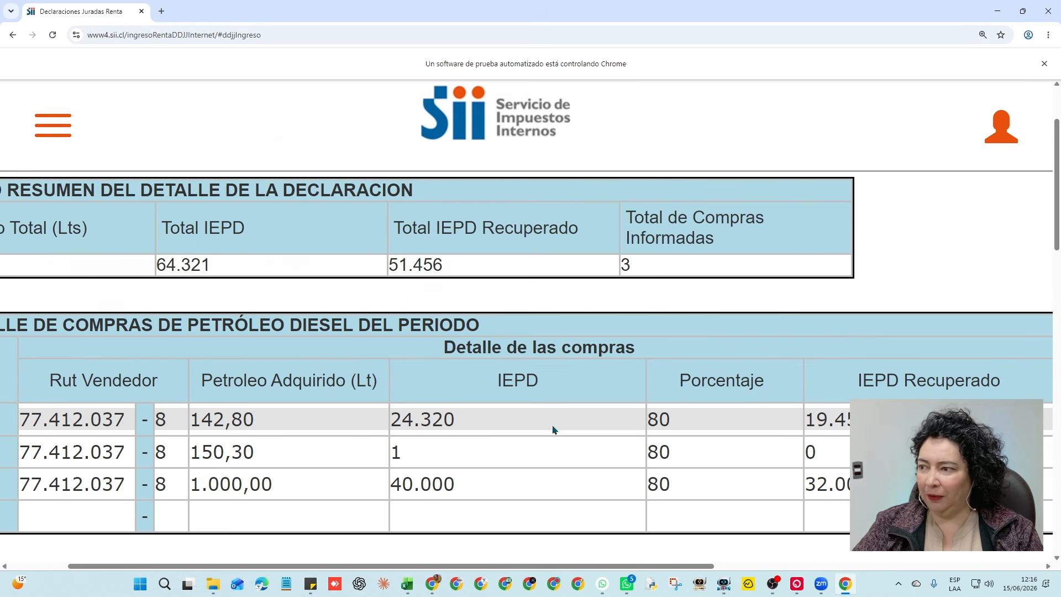
scroll(387, 486, left, 3)
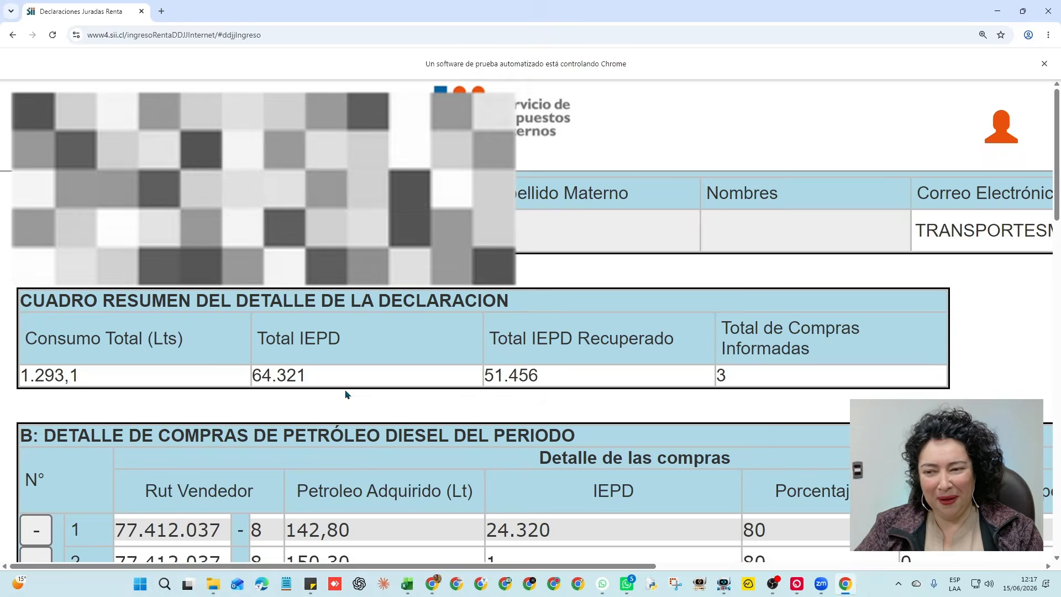
scroll(440, 431, down, 2)
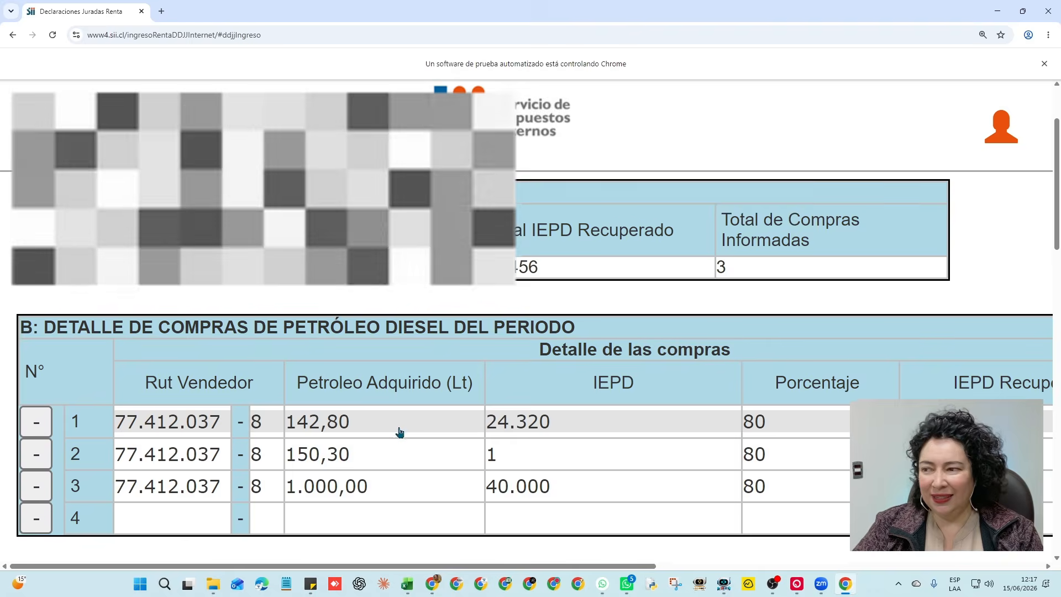
scroll(400, 432, up, 2)
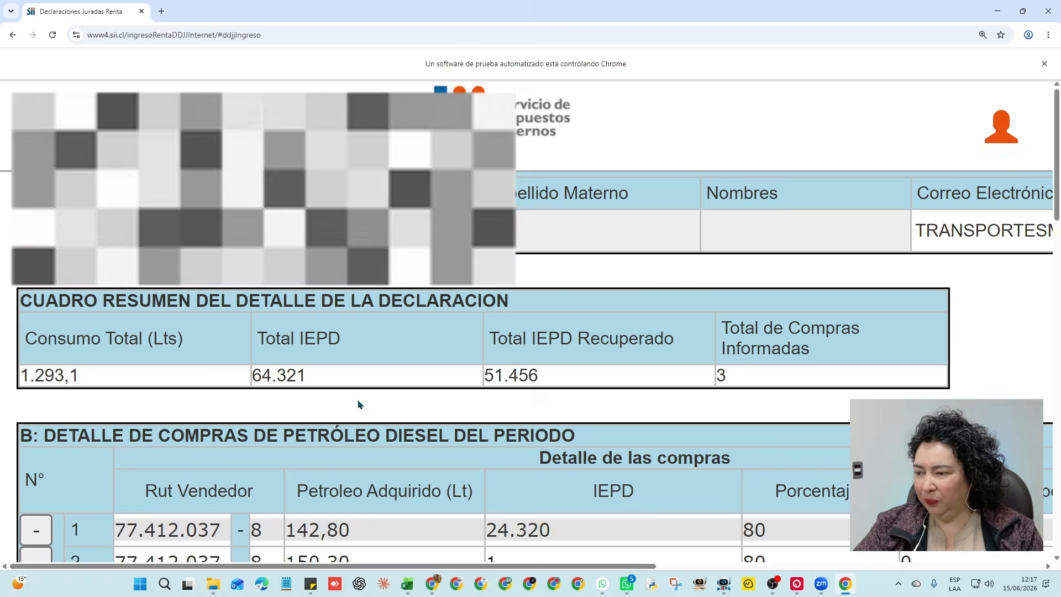
scroll(339, 401, down, 4)
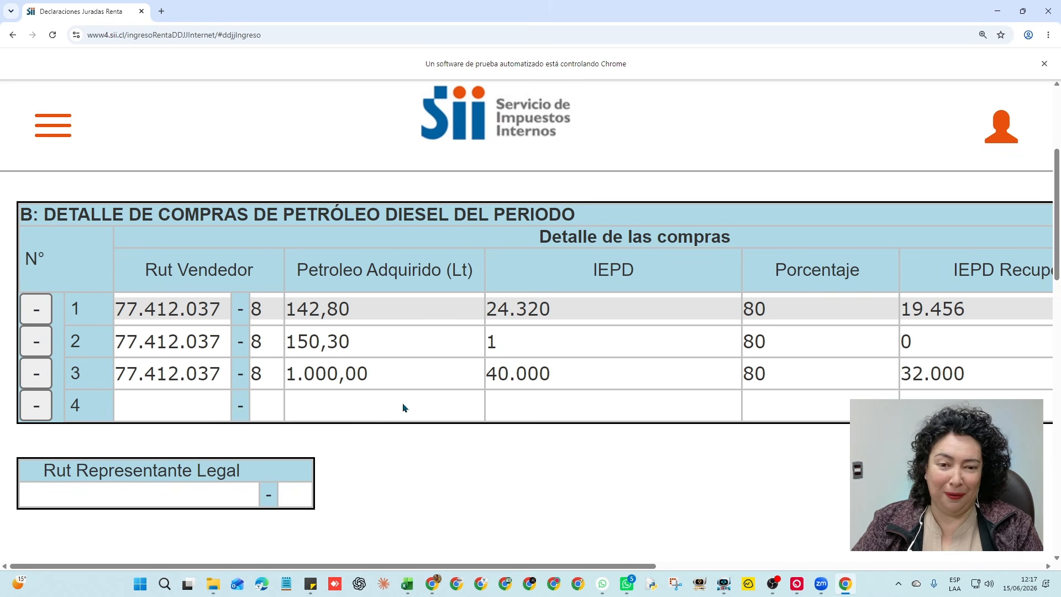
scroll(404, 407, up, 2)
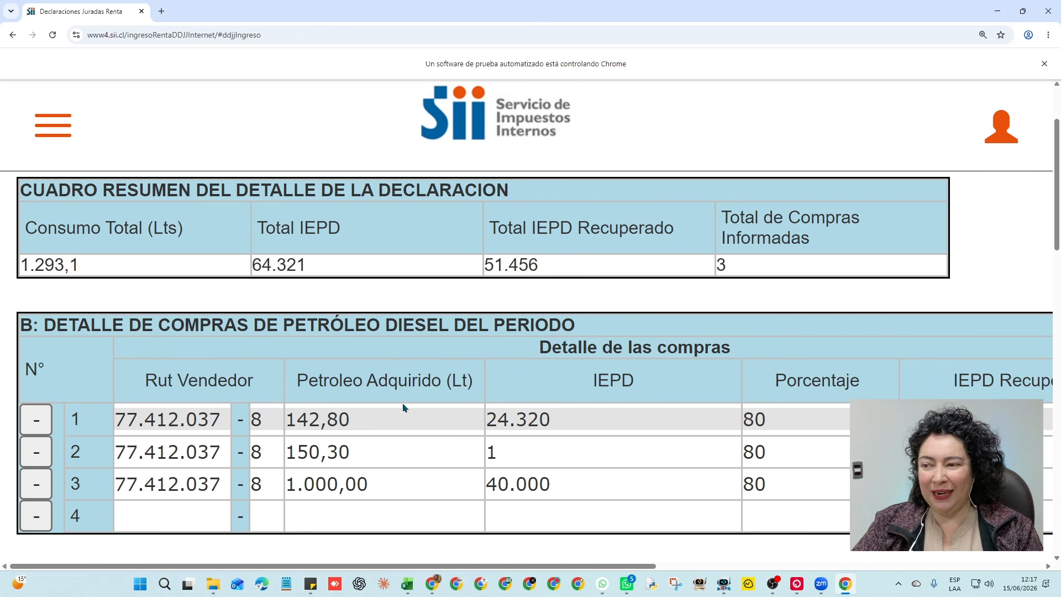
scroll(404, 408, down, 2)
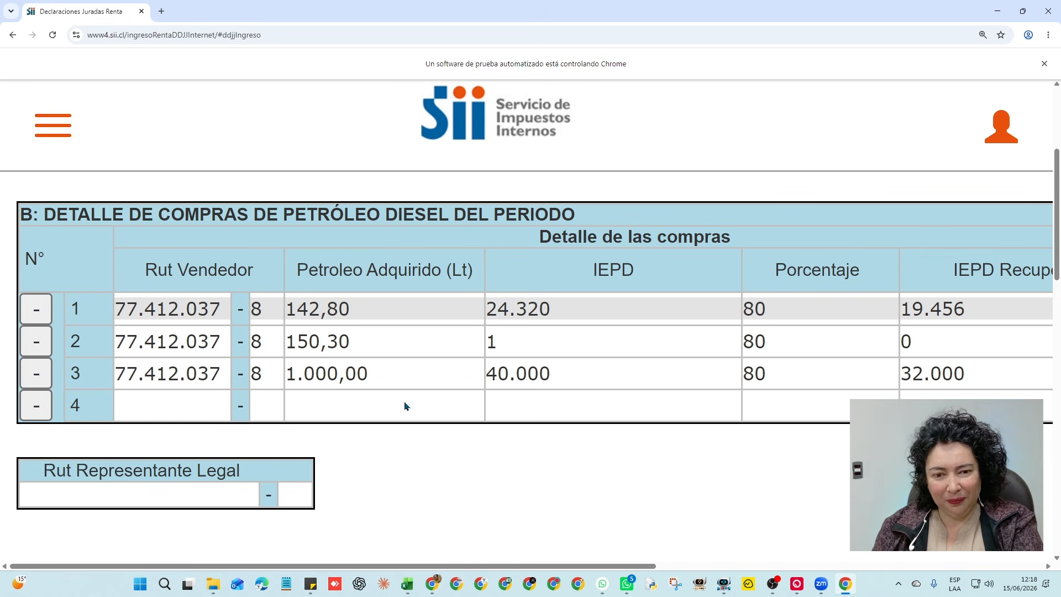
scroll(406, 406, up, 2)
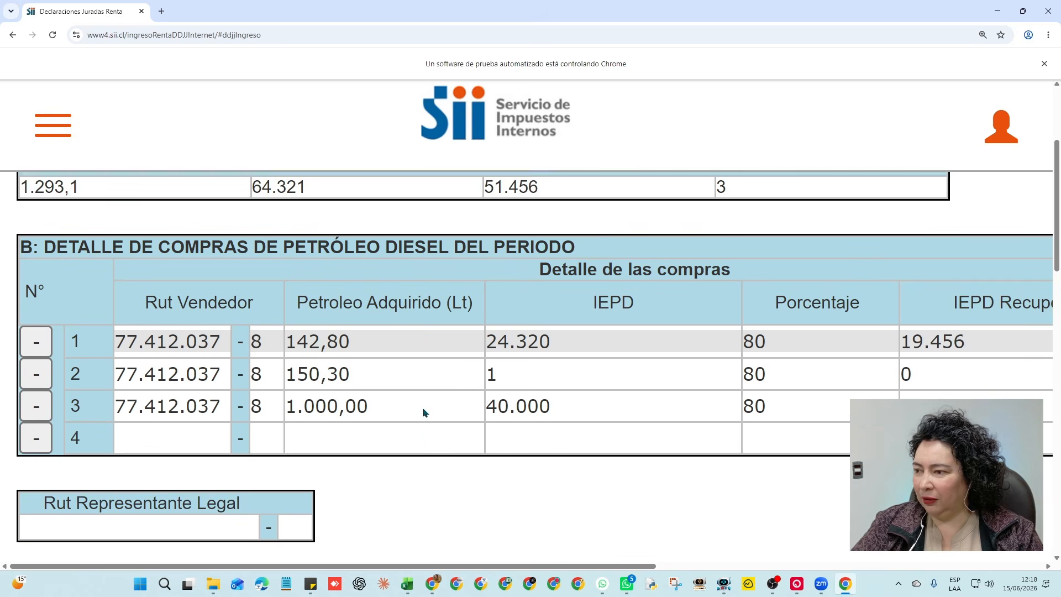
scroll(602, 412, down, 5)
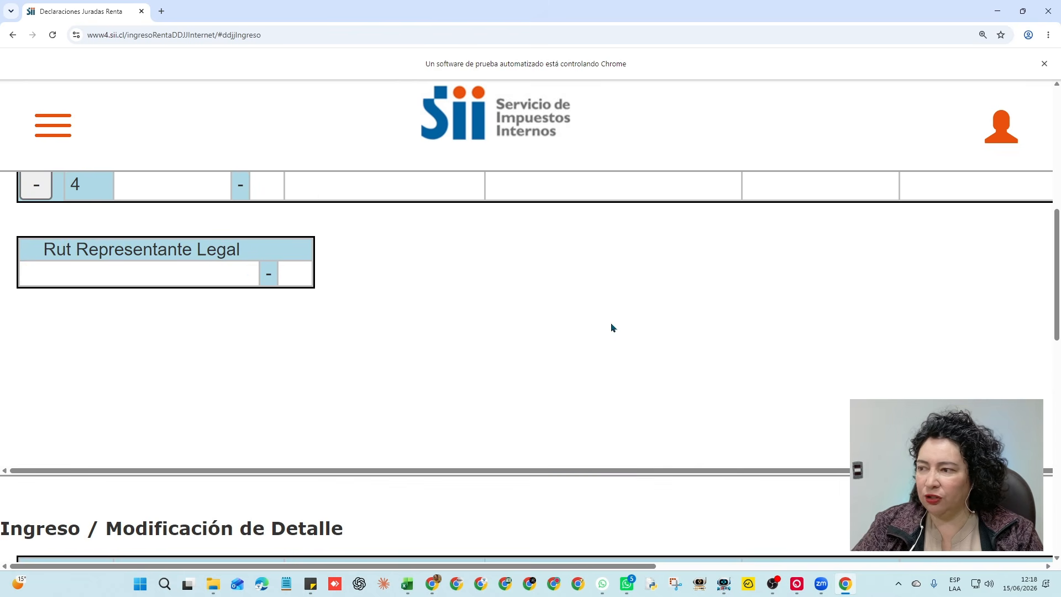
scroll(635, 329, down, 7)
scroll(667, 333, down, 2)
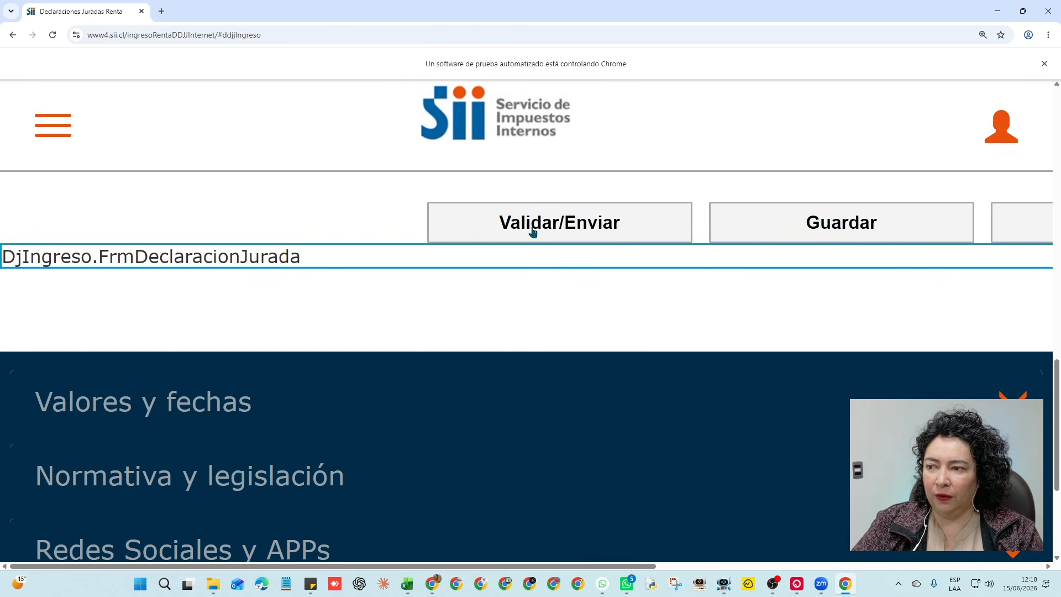
scroll(566, 339, up, 2)
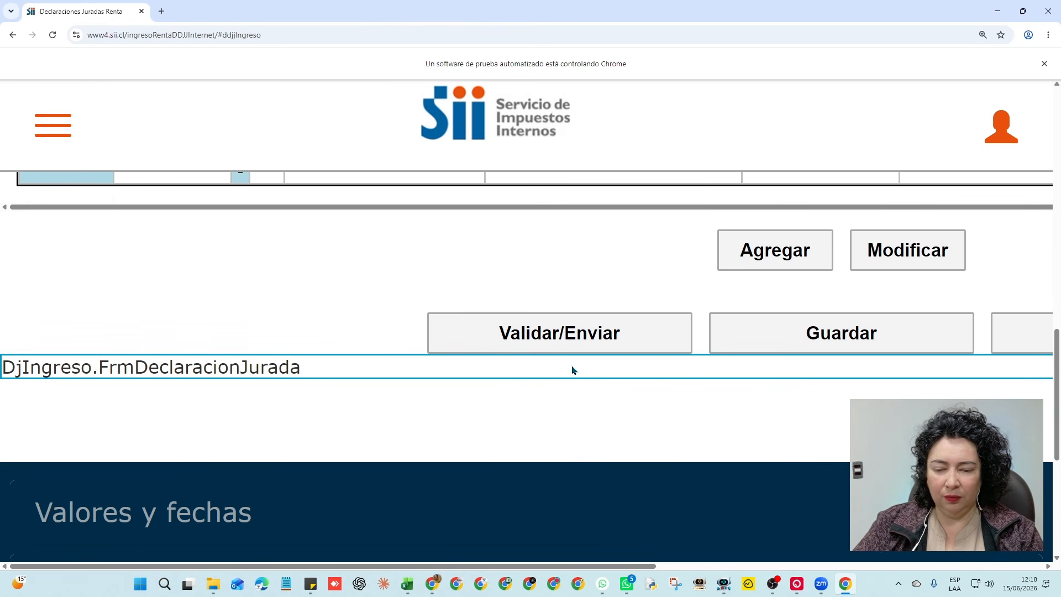
scroll(572, 370, up, 6)
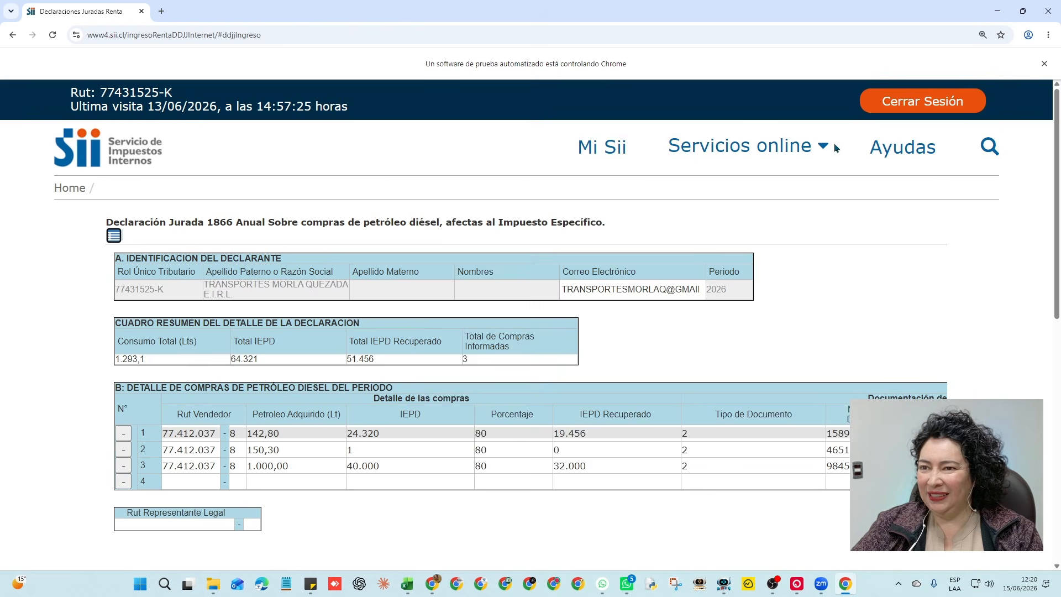
click(818, 147)
click(494, 426)
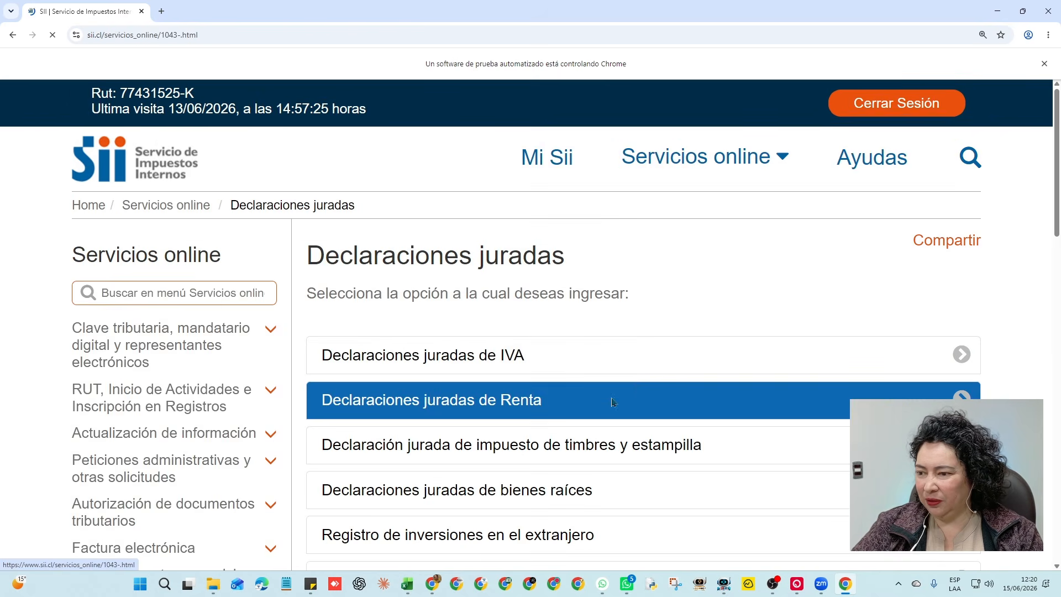
click(663, 399)
scroll(666, 321, down, 2)
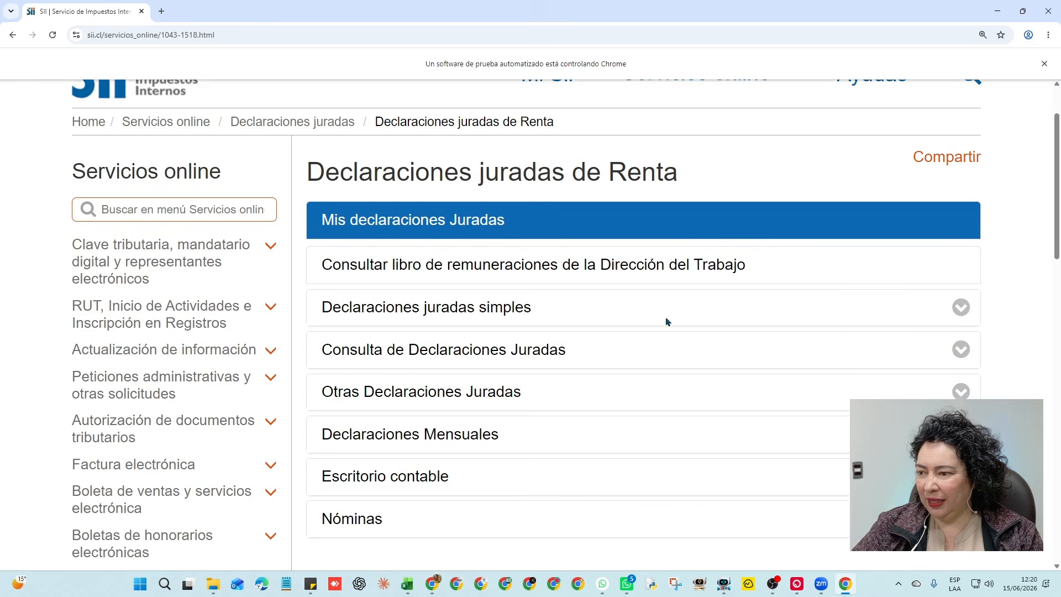
click(636, 365)
scroll(634, 325, down, 2)
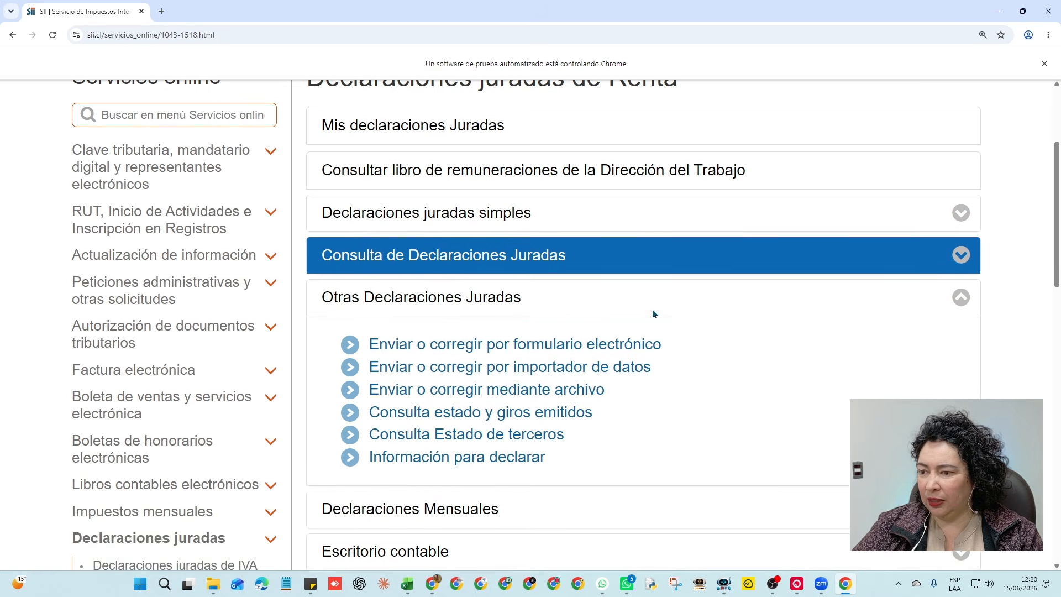
click(621, 301)
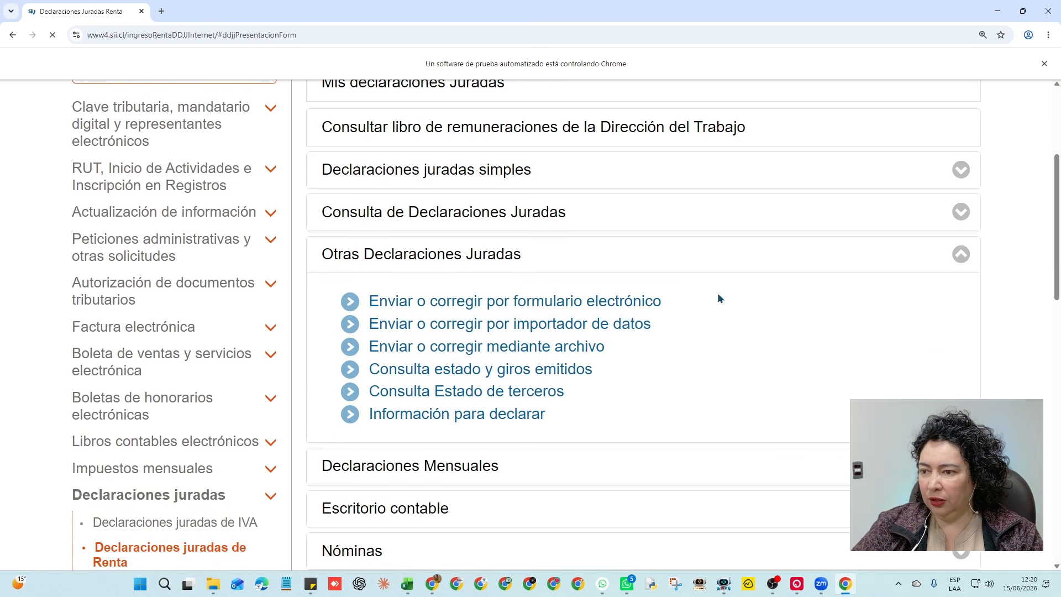
Choose tax year 2026 and form 1867, then continue
click(641, 311)
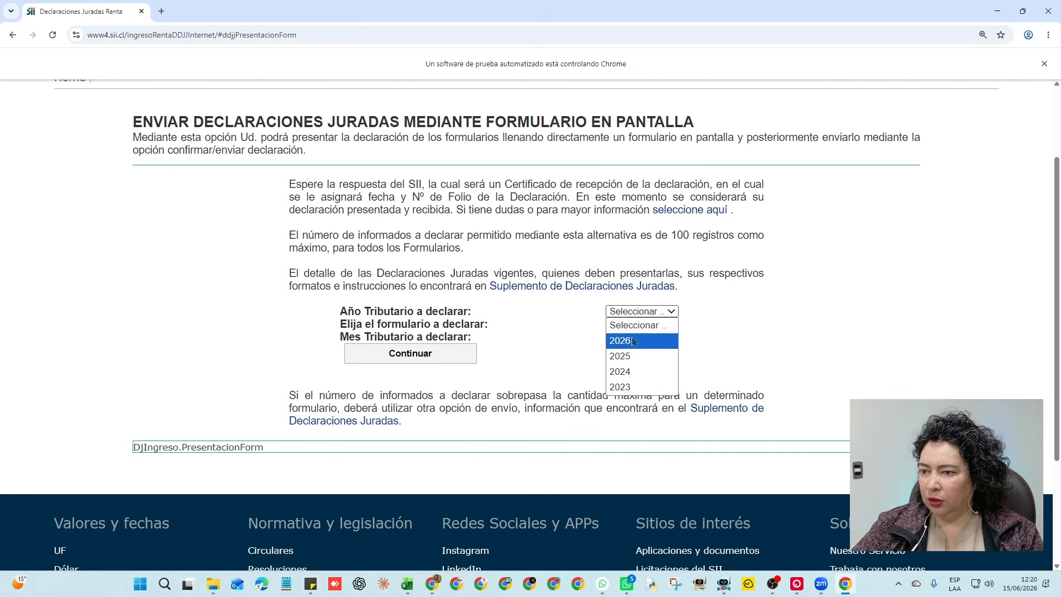
click(638, 339)
click(625, 324)
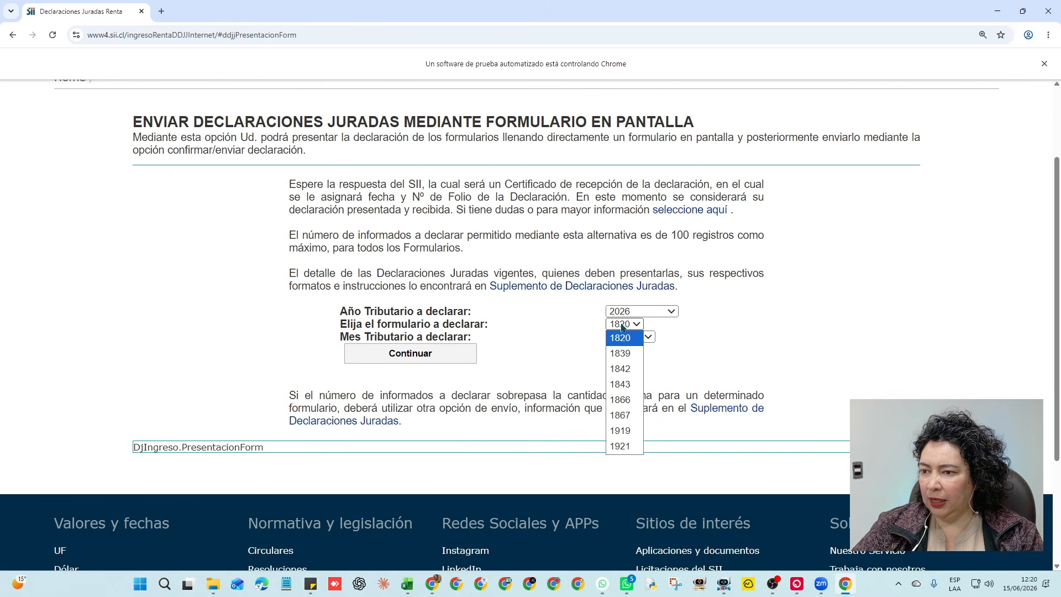
click(629, 420)
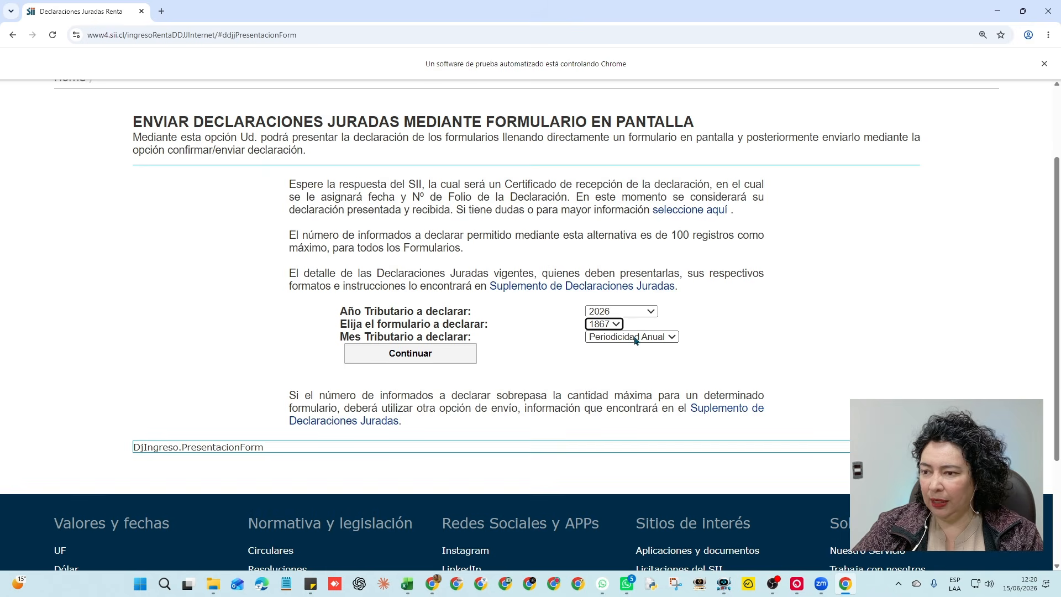
click(430, 356)
Start the 1867 entry and zoom the page to 300% on the Ingreso / Modificación de Detalle table
click(445, 428)
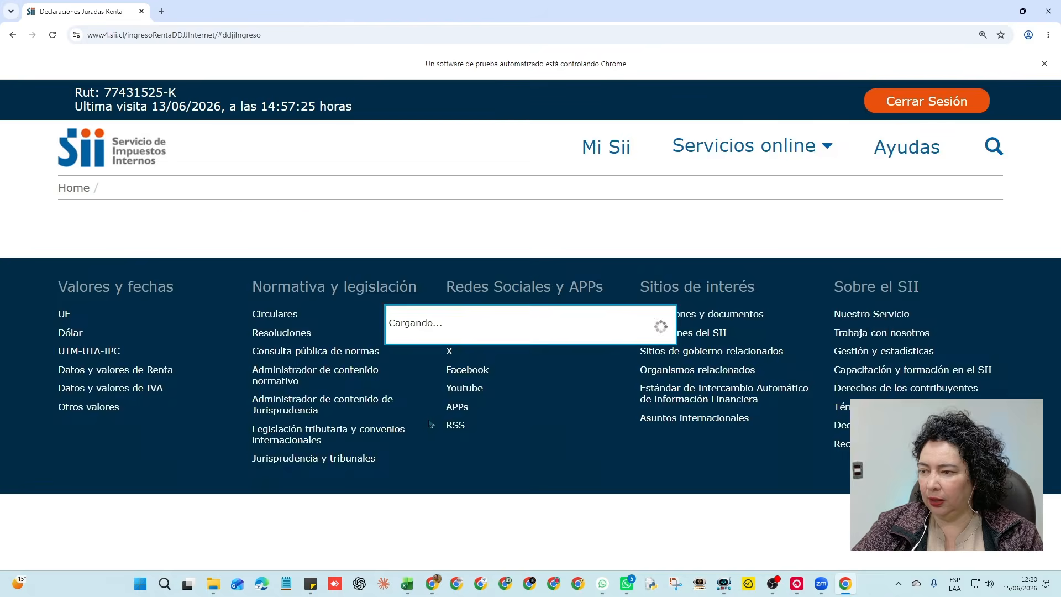
scroll(265, 332, down, 2)
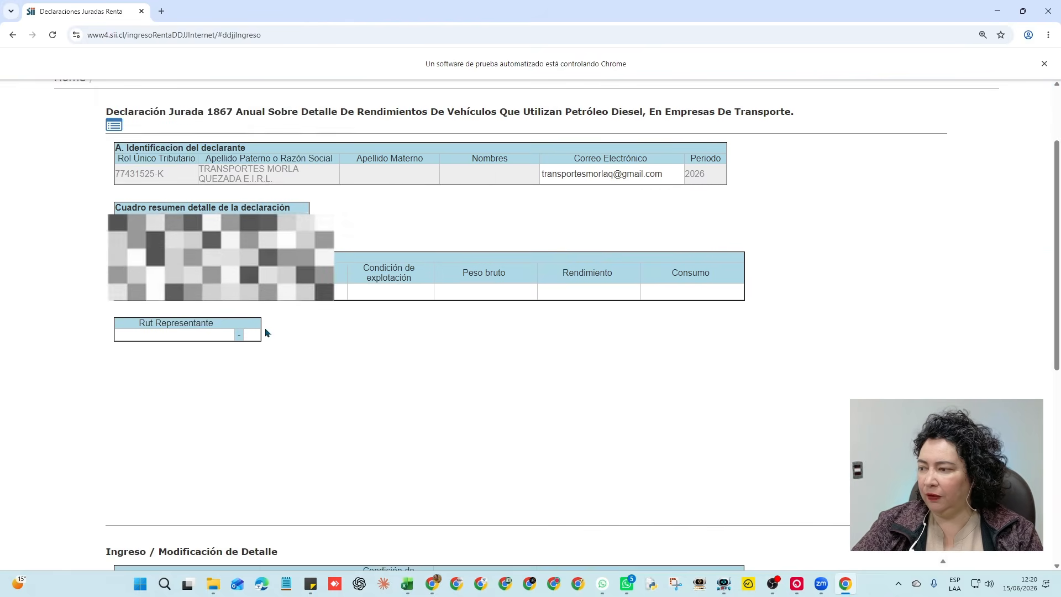
scroll(265, 333, down, 2)
scroll(267, 333, up, 4)
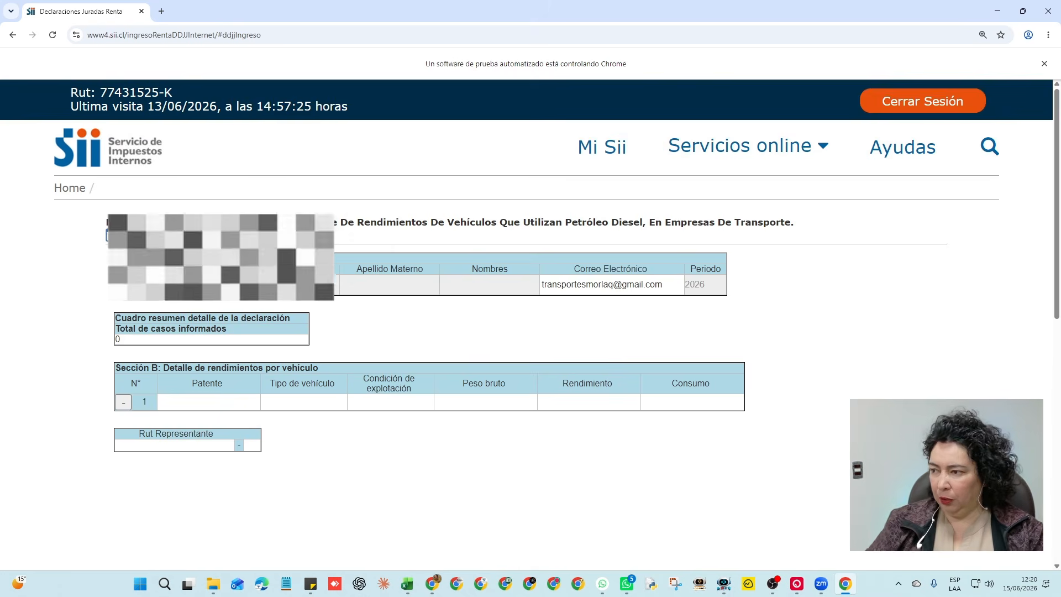
scroll(489, 438, down, 6)
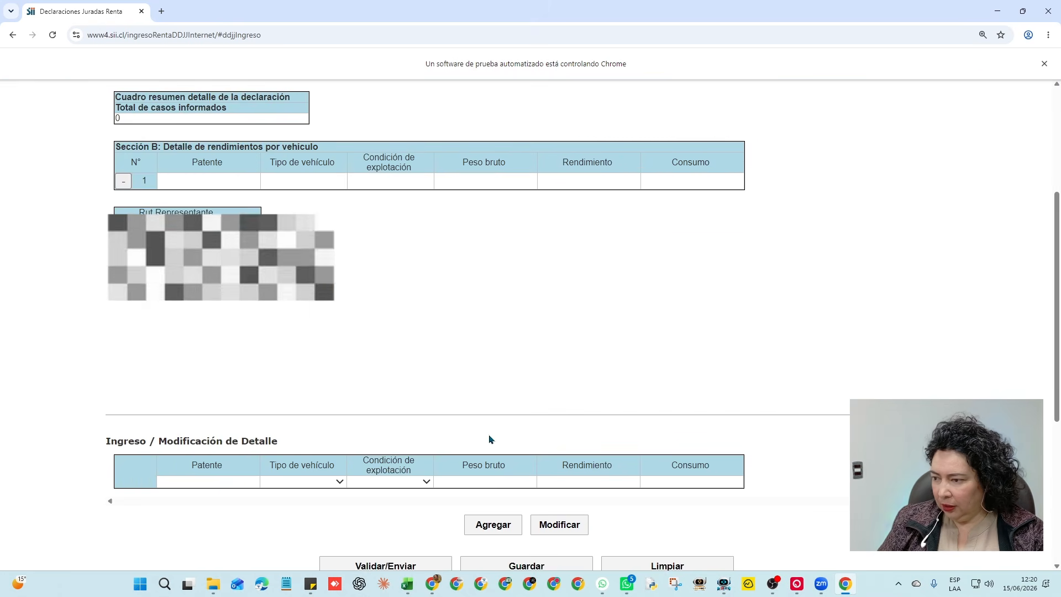
key(ctrl+plus)
key(ctrl+plus)
key(ctrl+plus)
key(ctrl+plus)
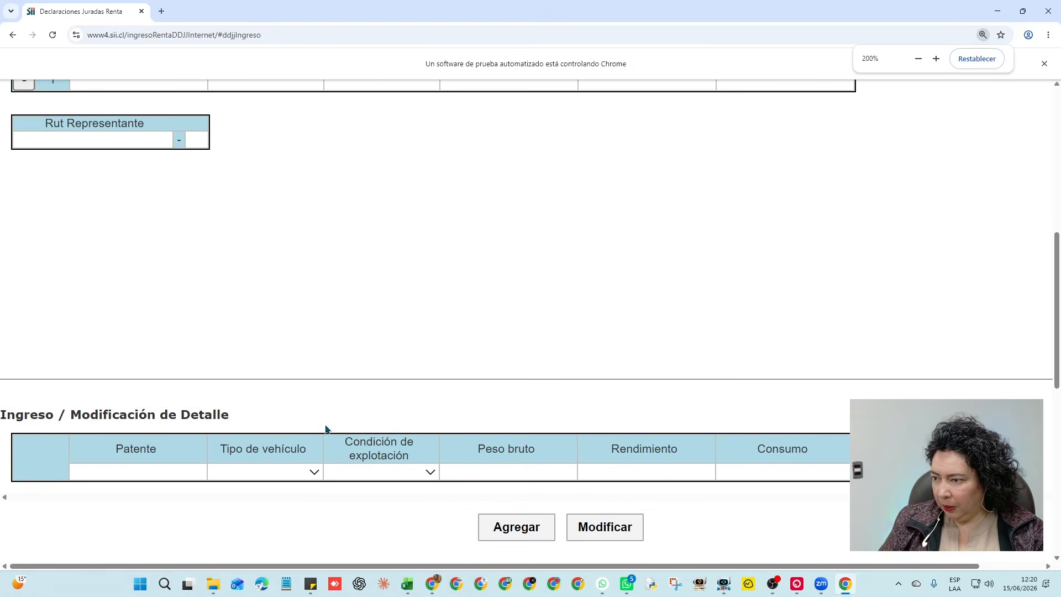
scroll(648, 563, down, 3)
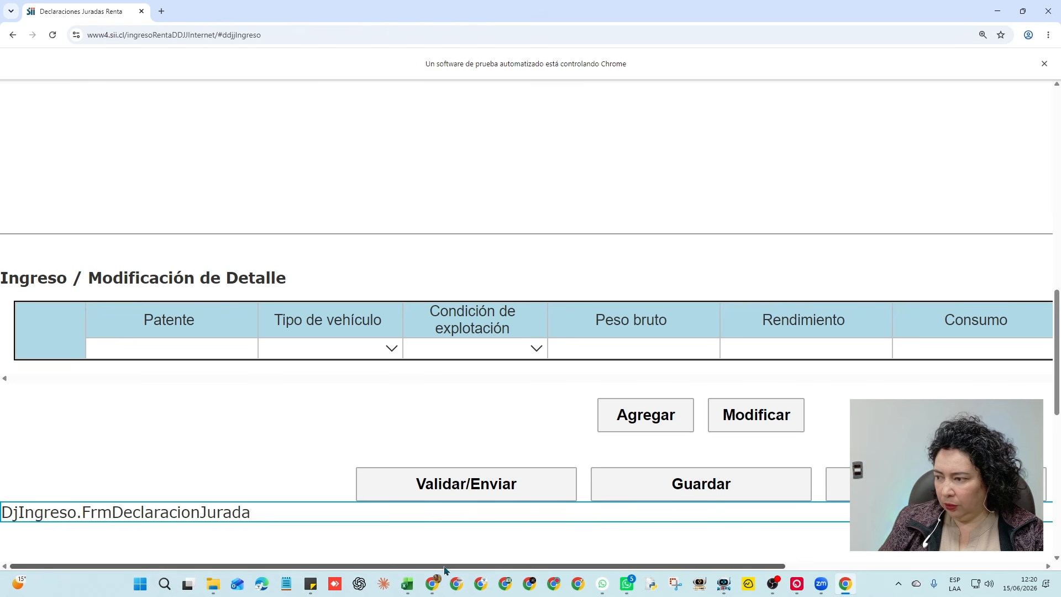
key(ctrl+minus)
key(ctrl+plus)
key(ctrl+plus)
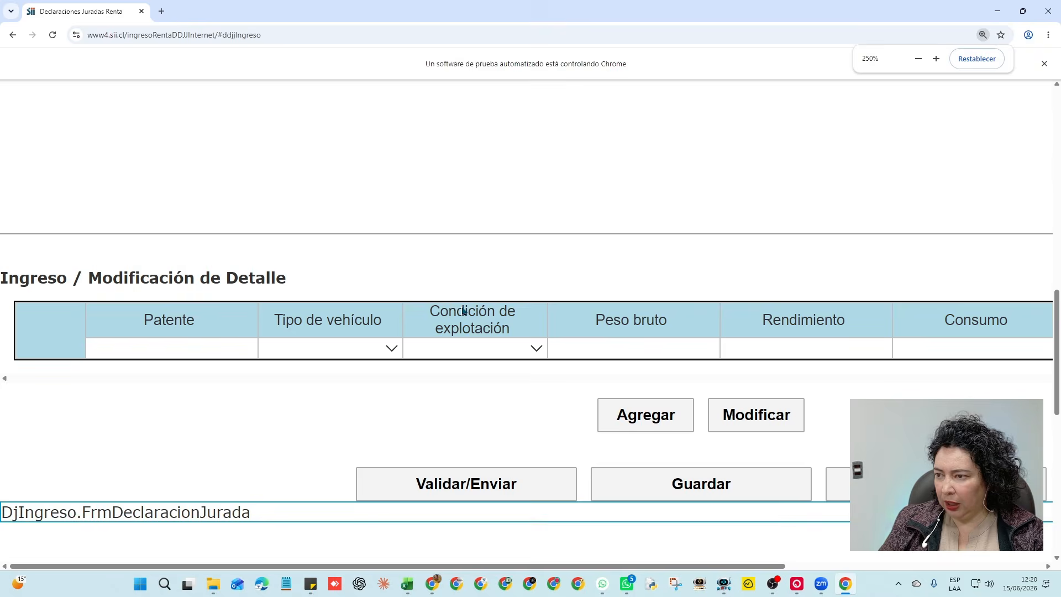
scroll(514, 325, up, 3)
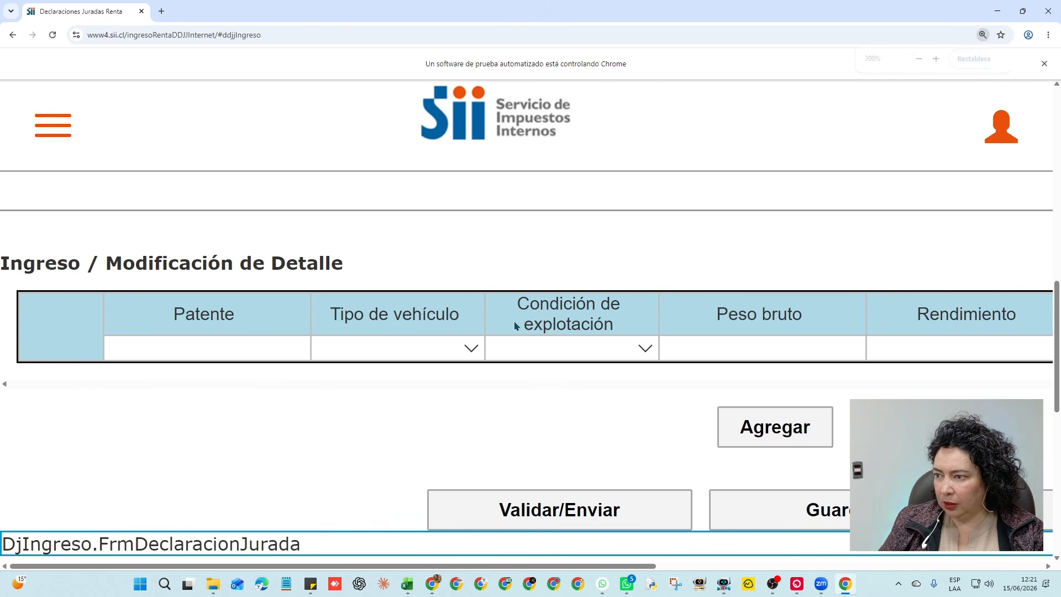
click(239, 344)
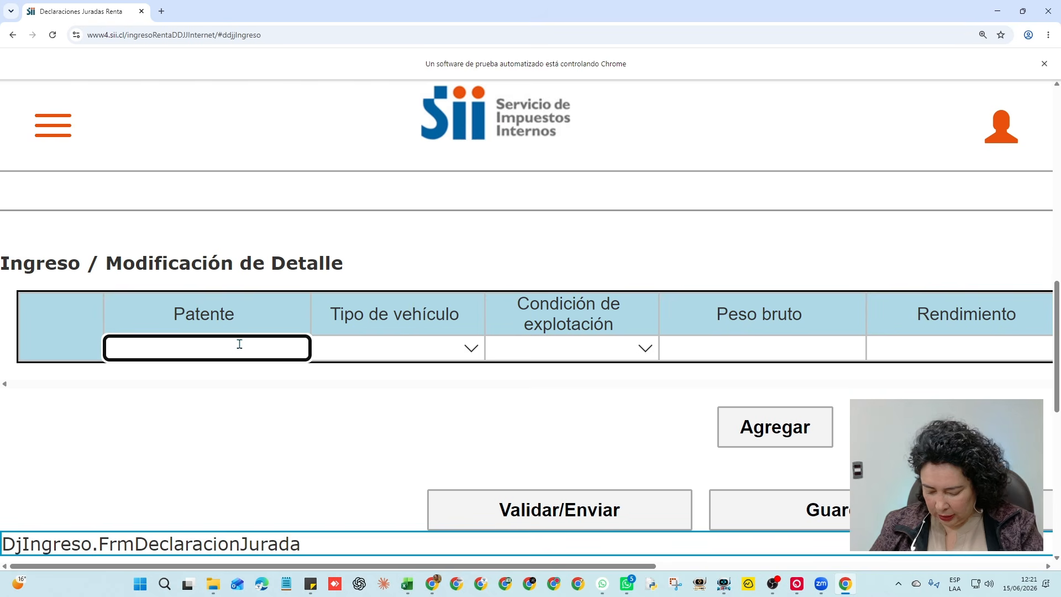
text(p)
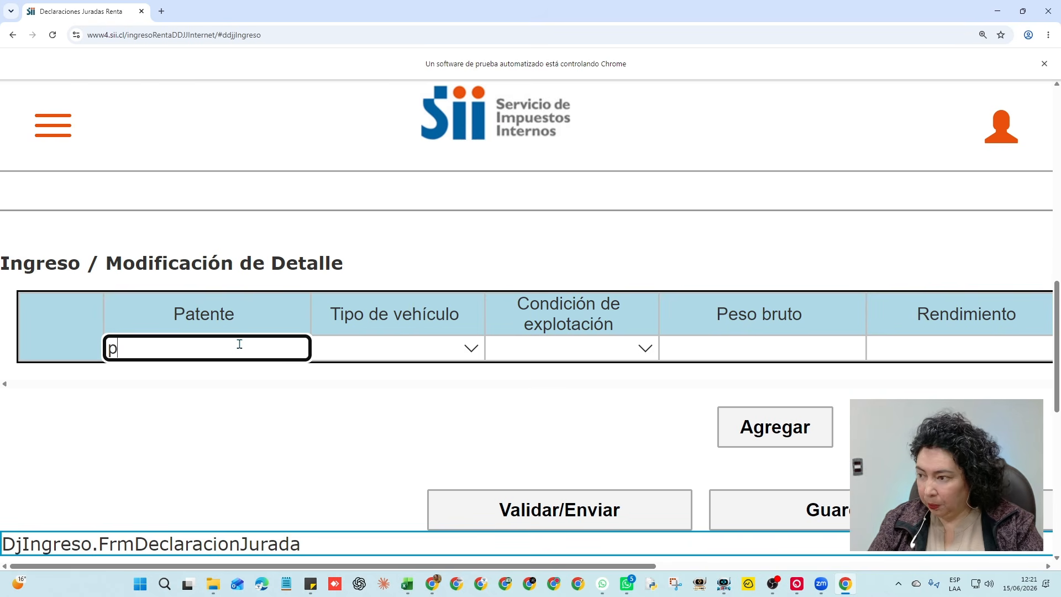
text(ksr)
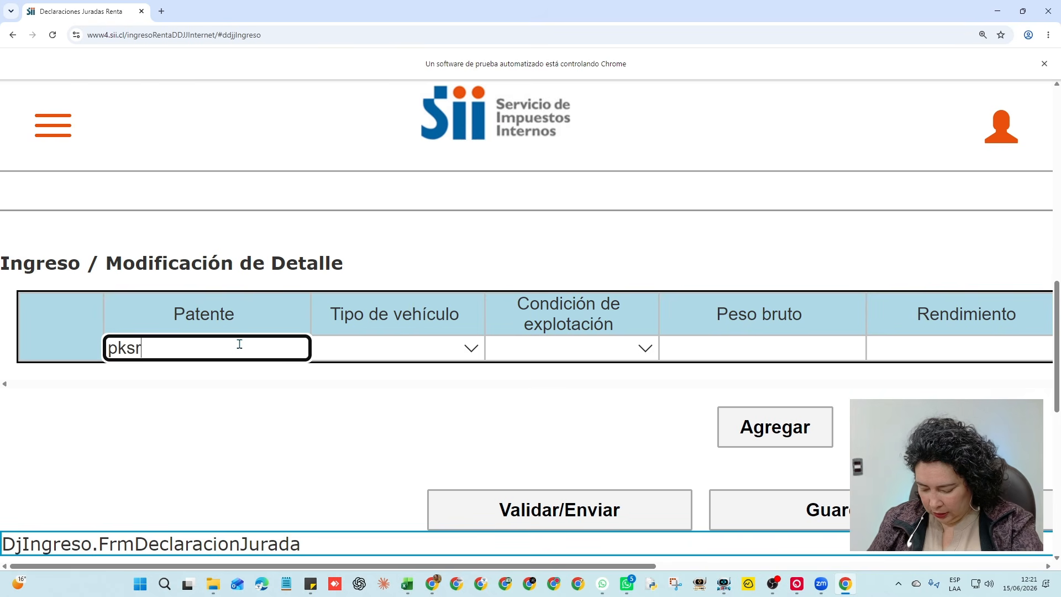
text(42)
click(393, 348)
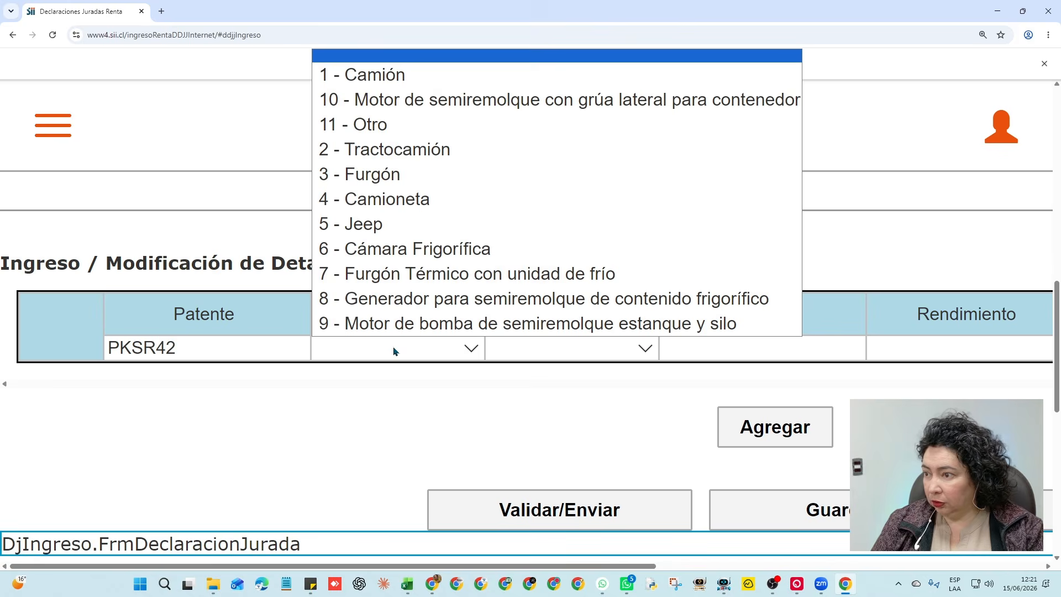
click(367, 76)
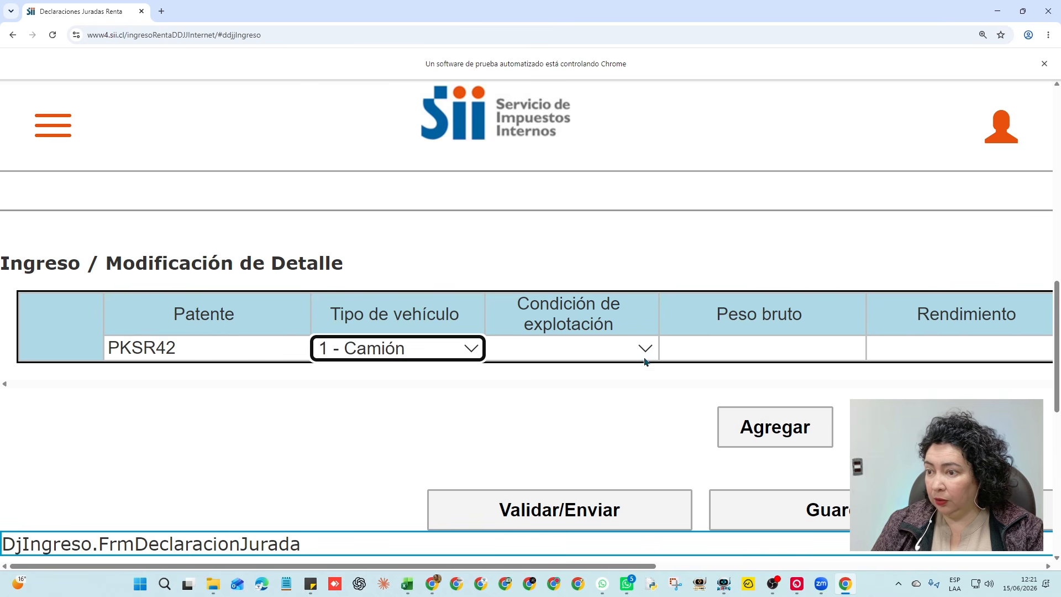
click(627, 350)
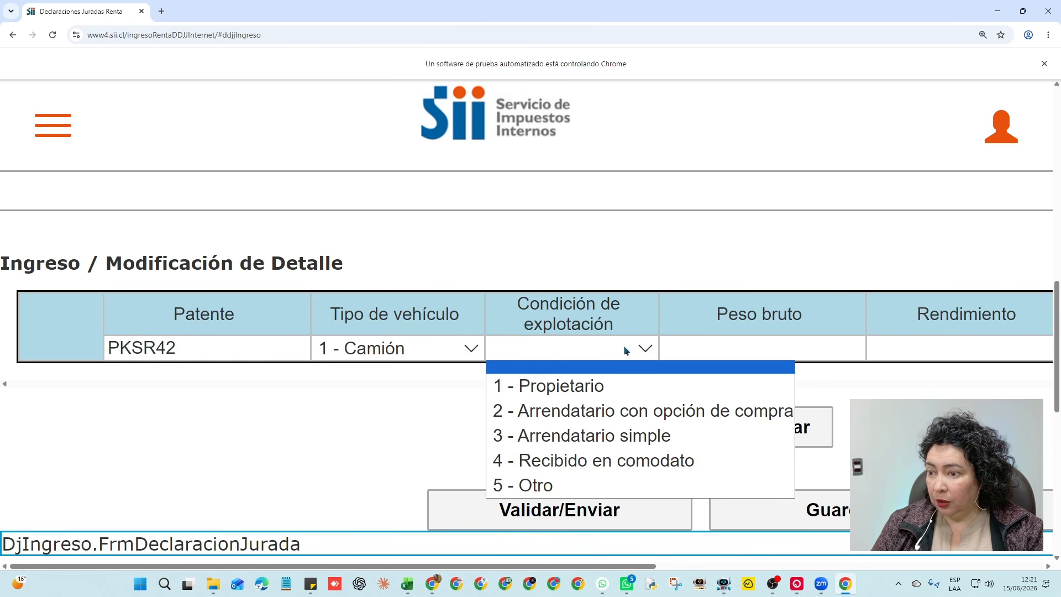
click(604, 393)
Enter gross weight 4000, yield 8 and consumption 6500, and add it as row 1
click(761, 348)
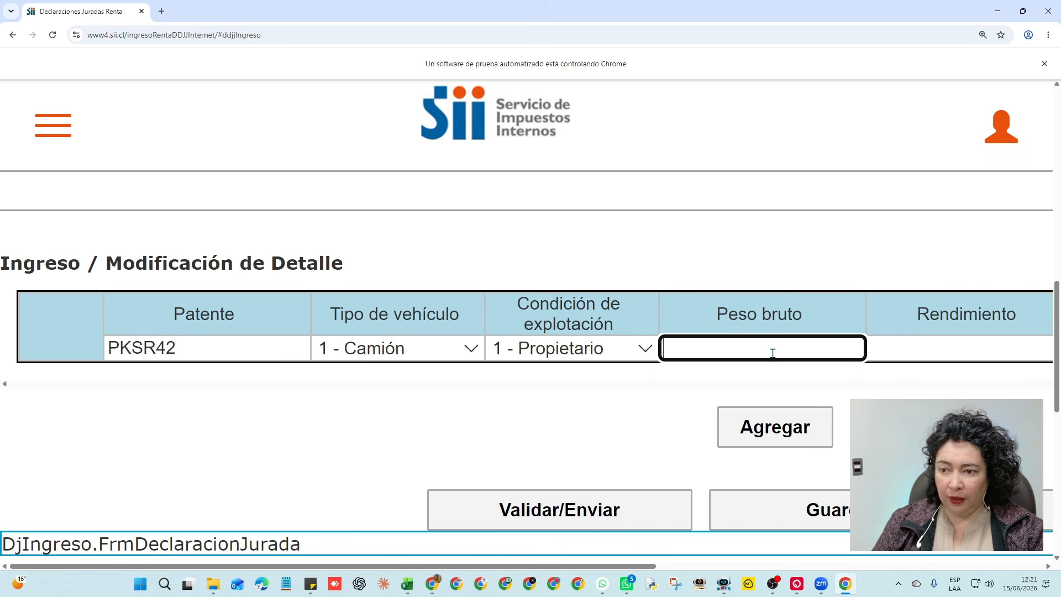
text(4000)
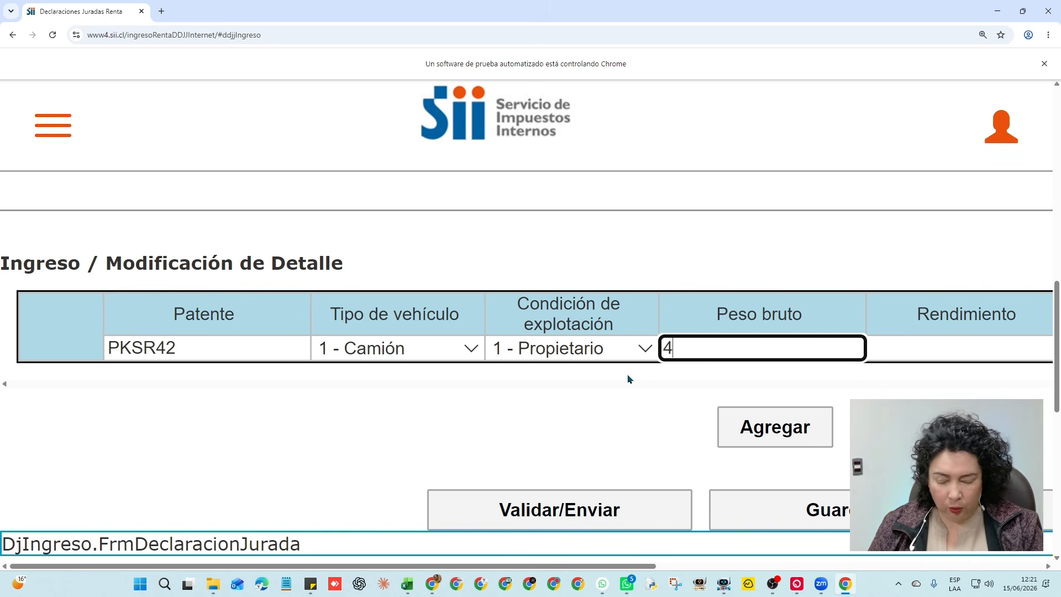
click(932, 352)
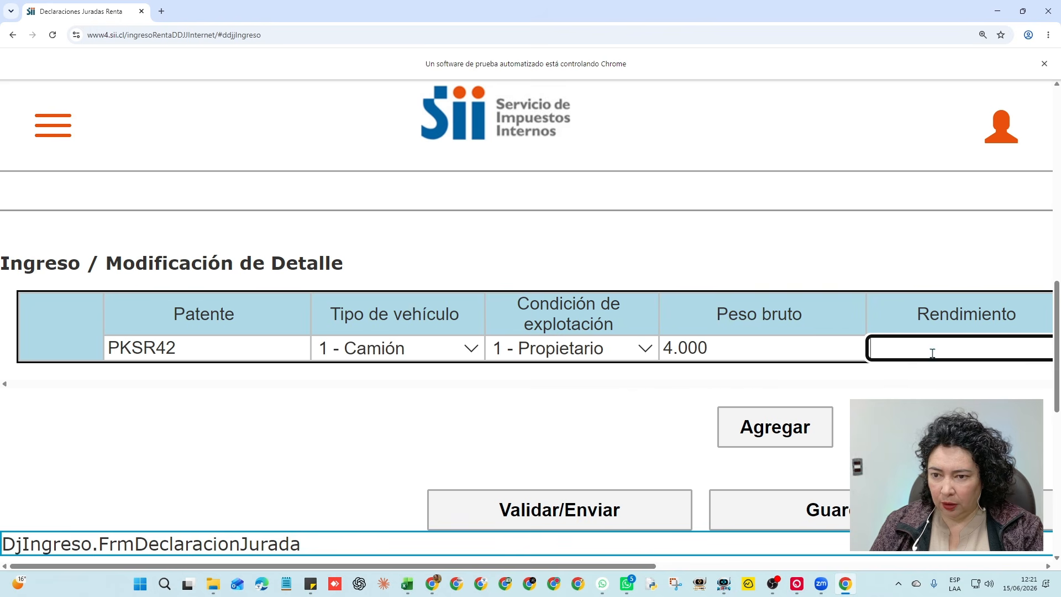
text(8)
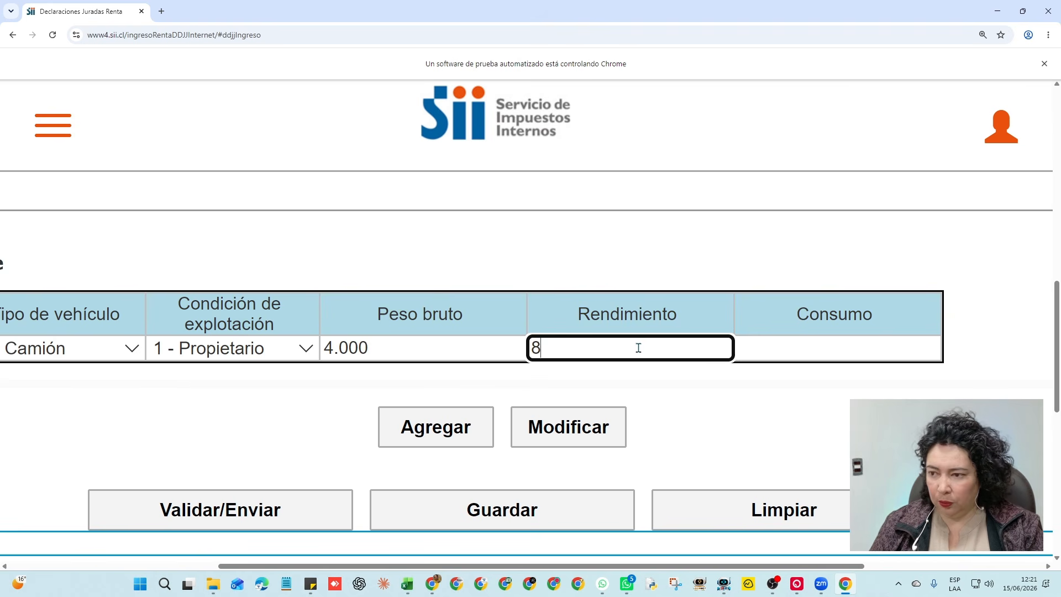
click(831, 358)
click(843, 347)
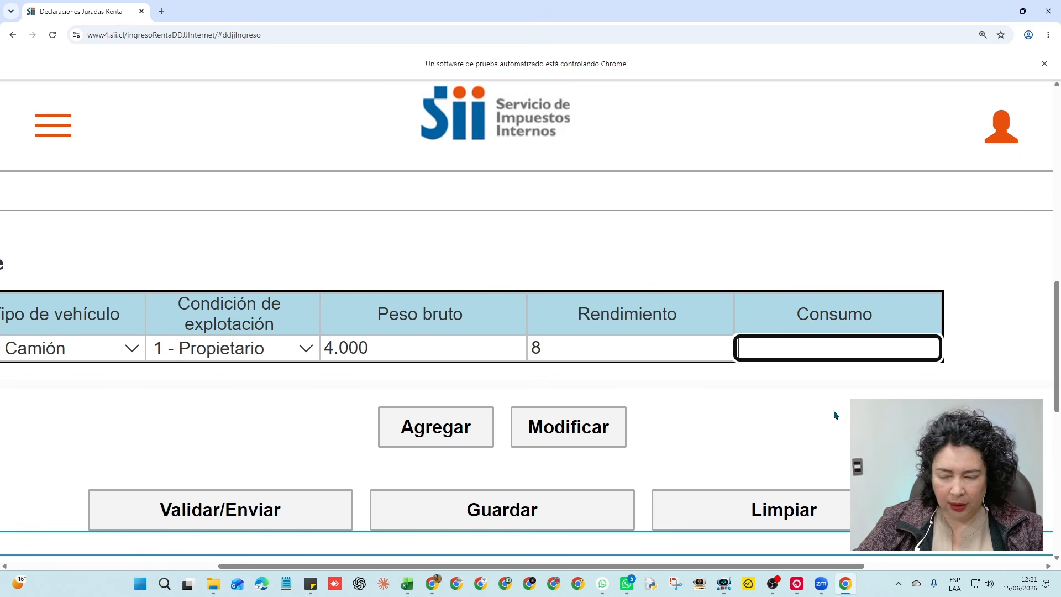
text(6500)
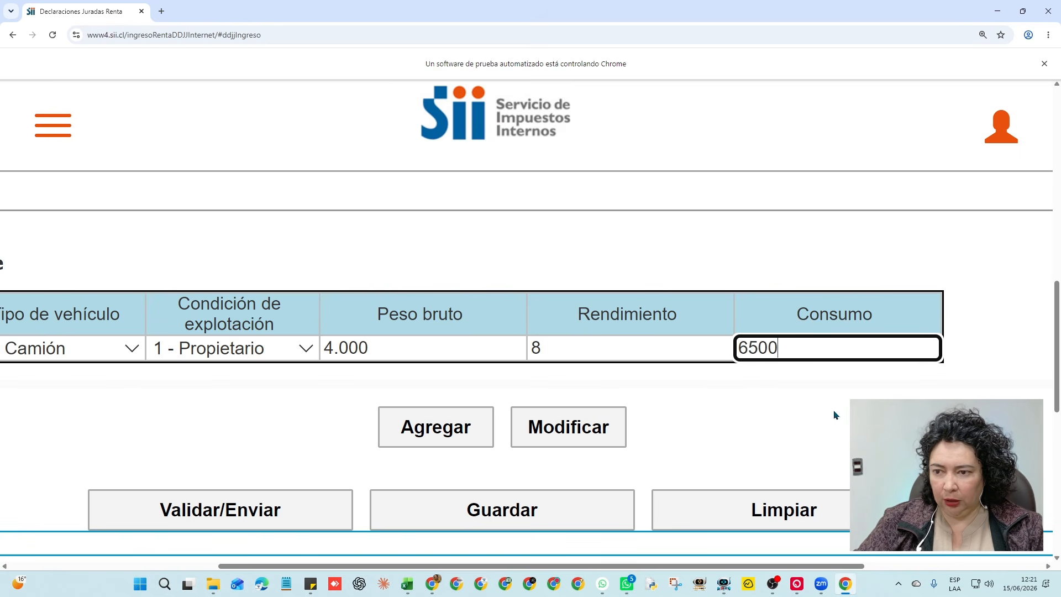
click(833, 416)
scroll(773, 431, left, 3)
click(689, 441)
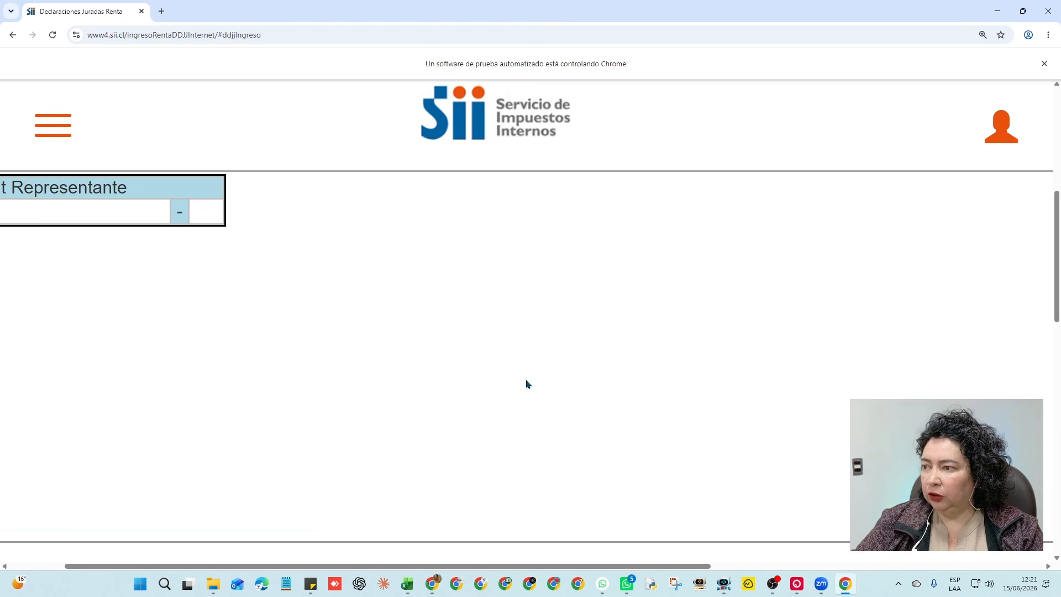
scroll(162, 328, up, 1)
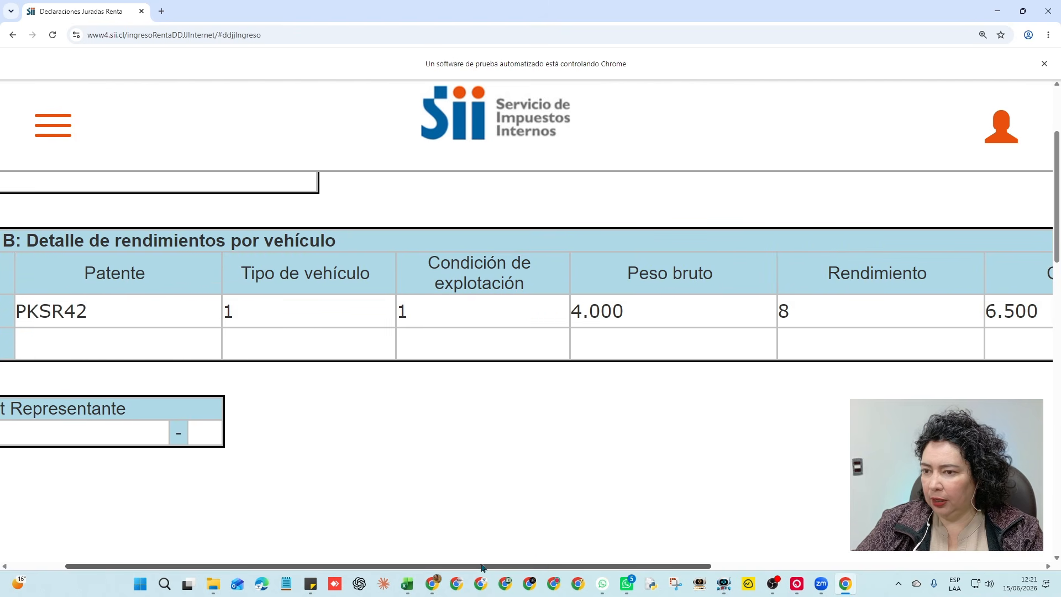
drag(474, 568, 438, 569)
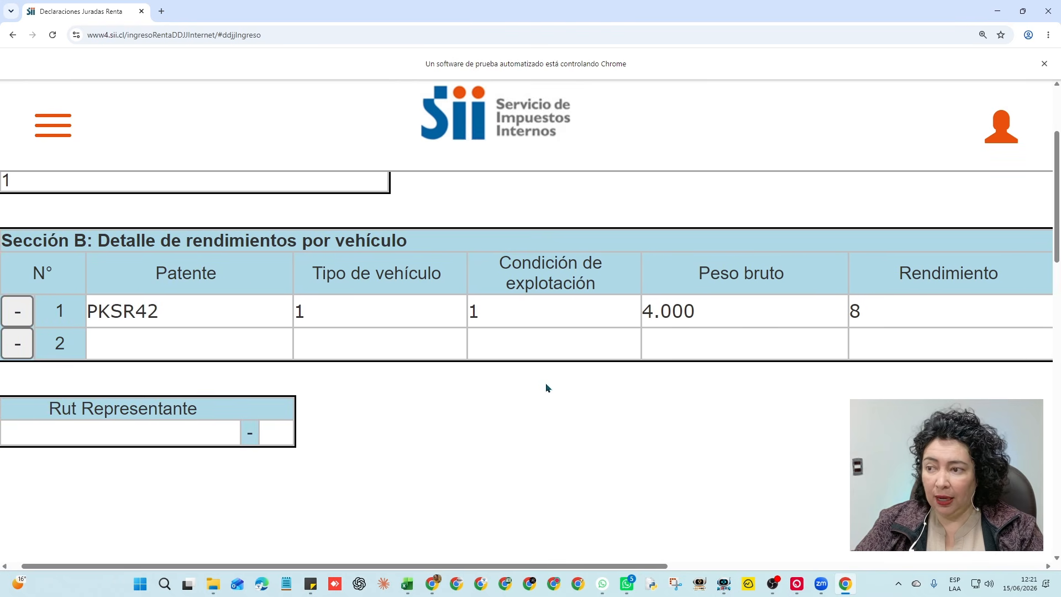
drag(589, 570, 617, 569)
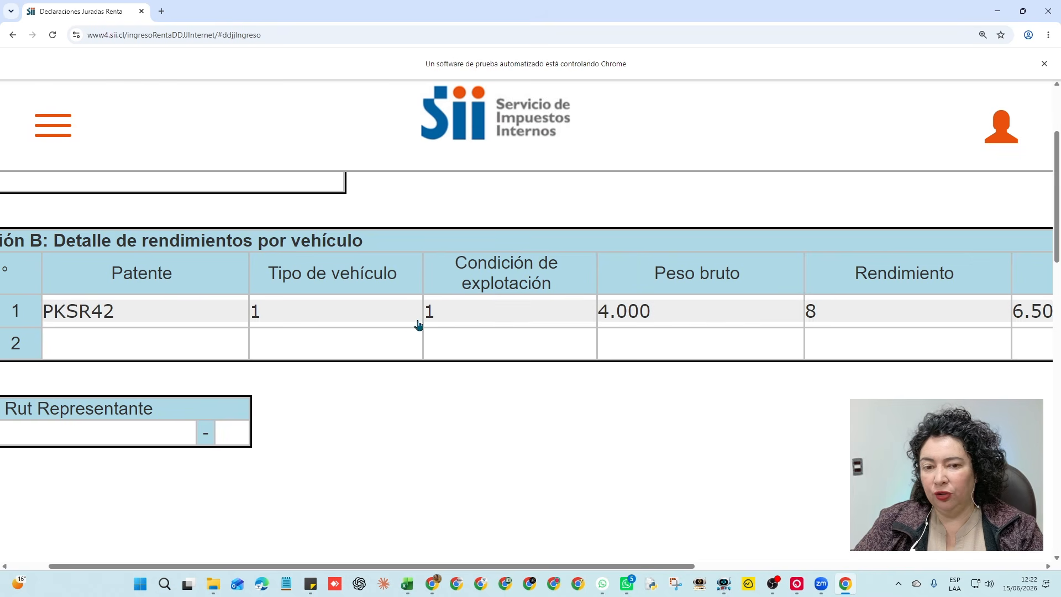
click(341, 313)
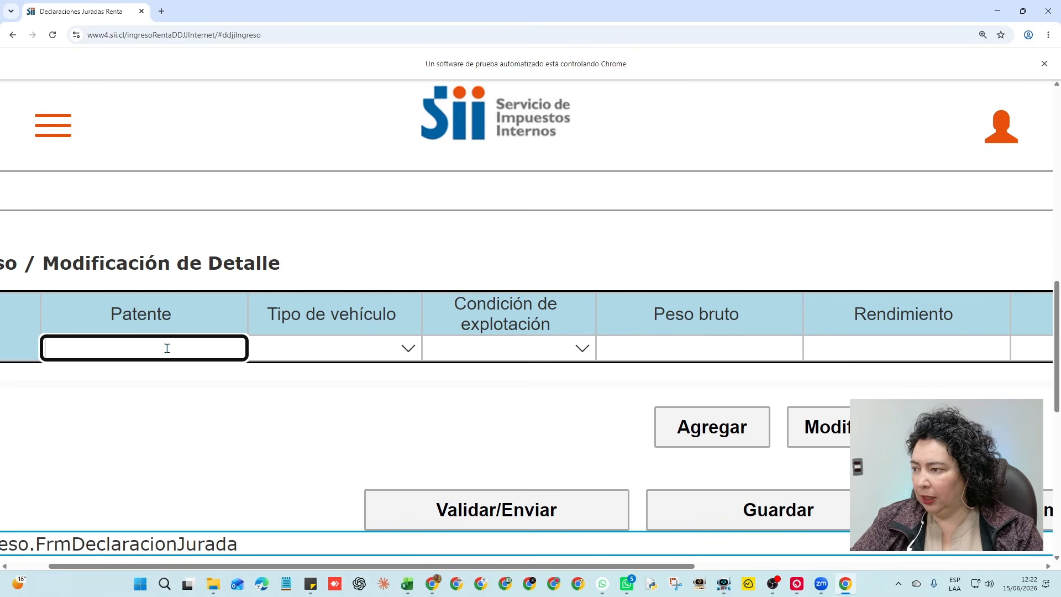
text(gc)
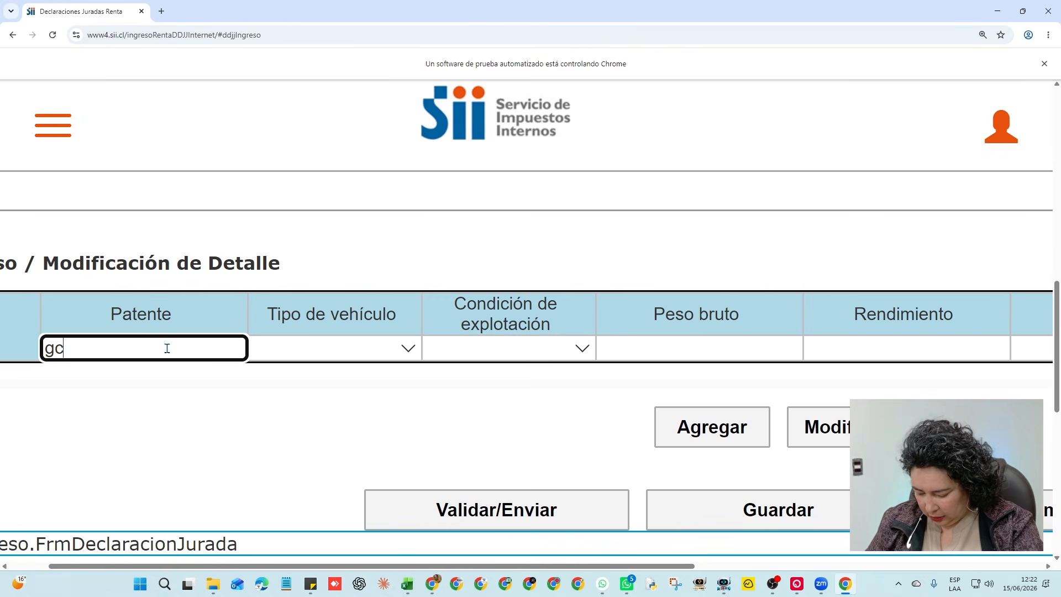
text(rh46)
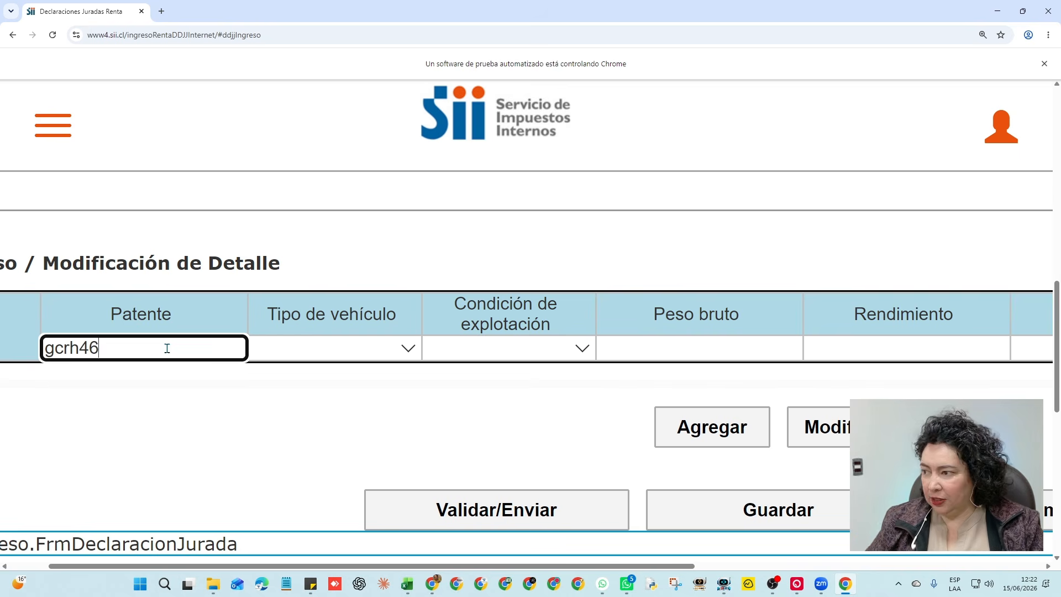
click(408, 348)
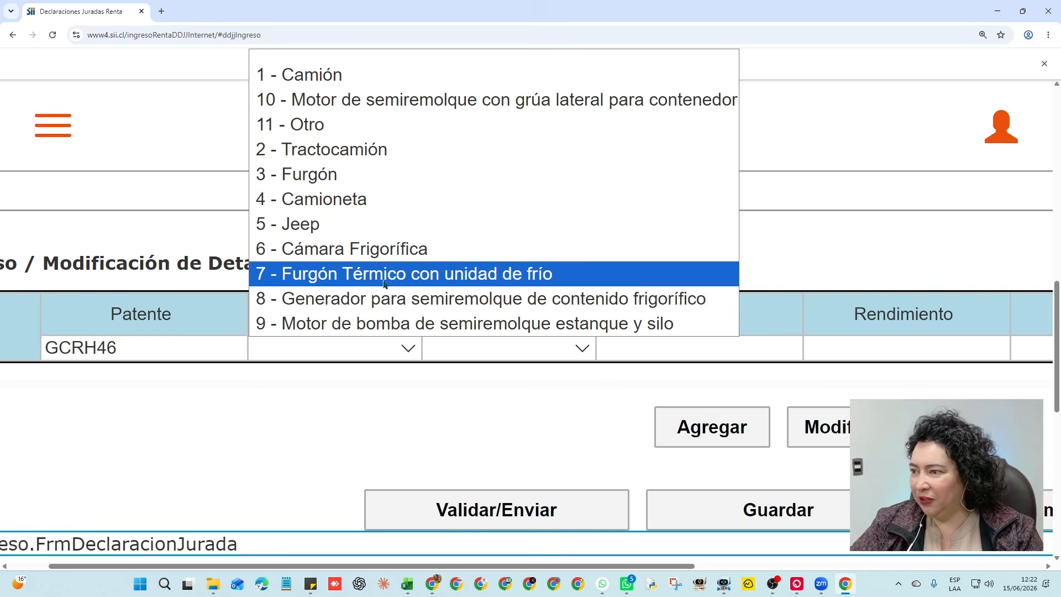
click(322, 203)
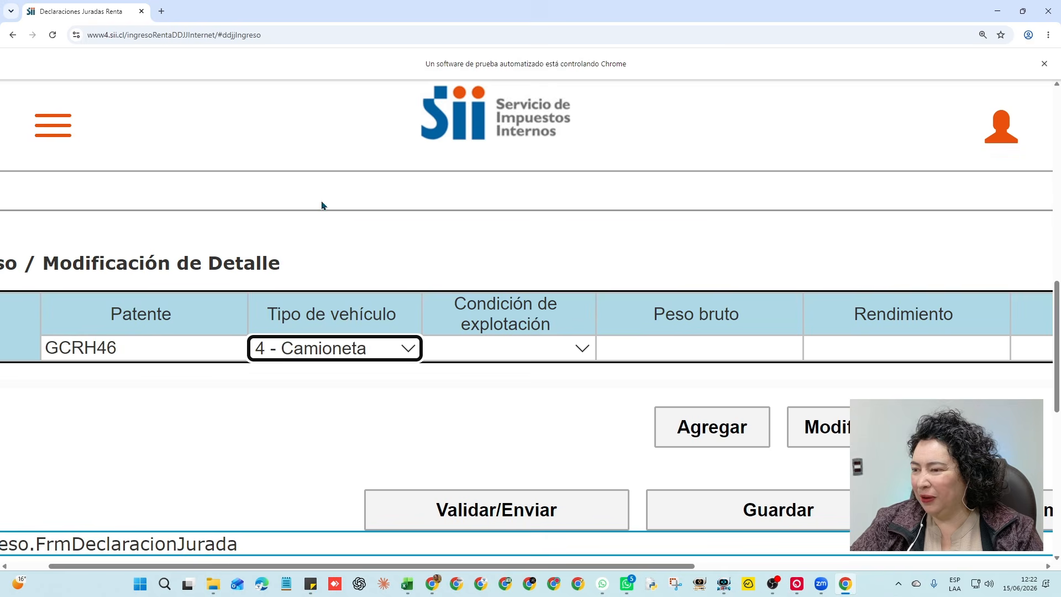
click(590, 357)
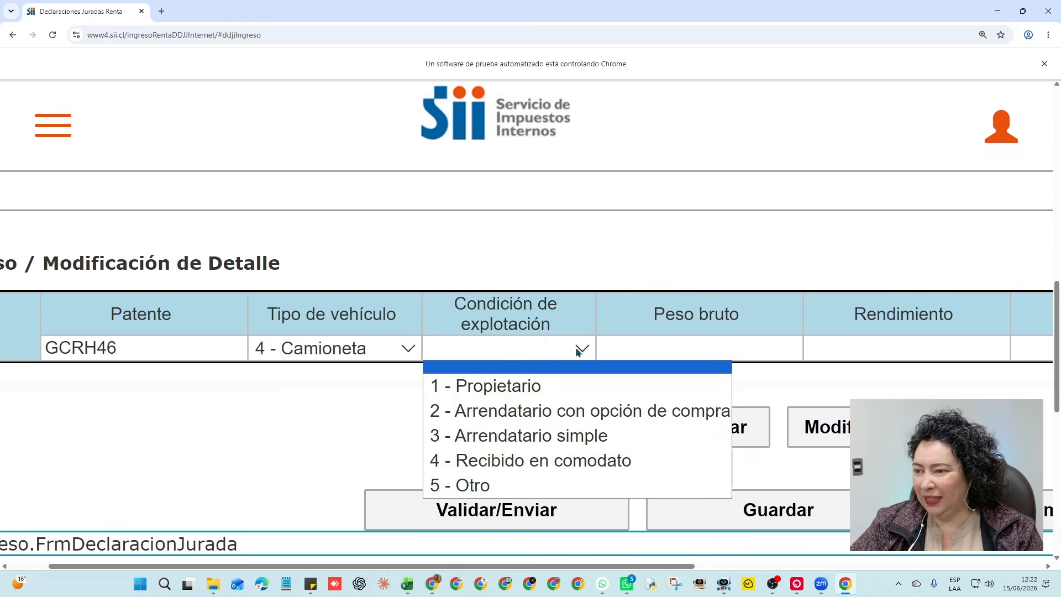
click(523, 390)
Enter gross weight 1500, yield 18 and consumption 3500
click(699, 351)
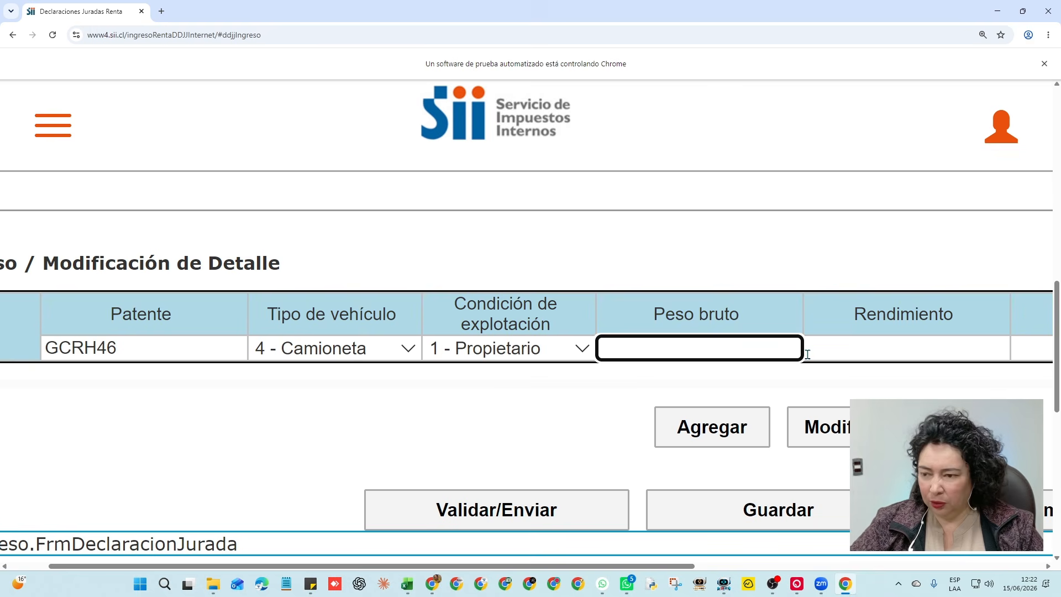
text(1500)
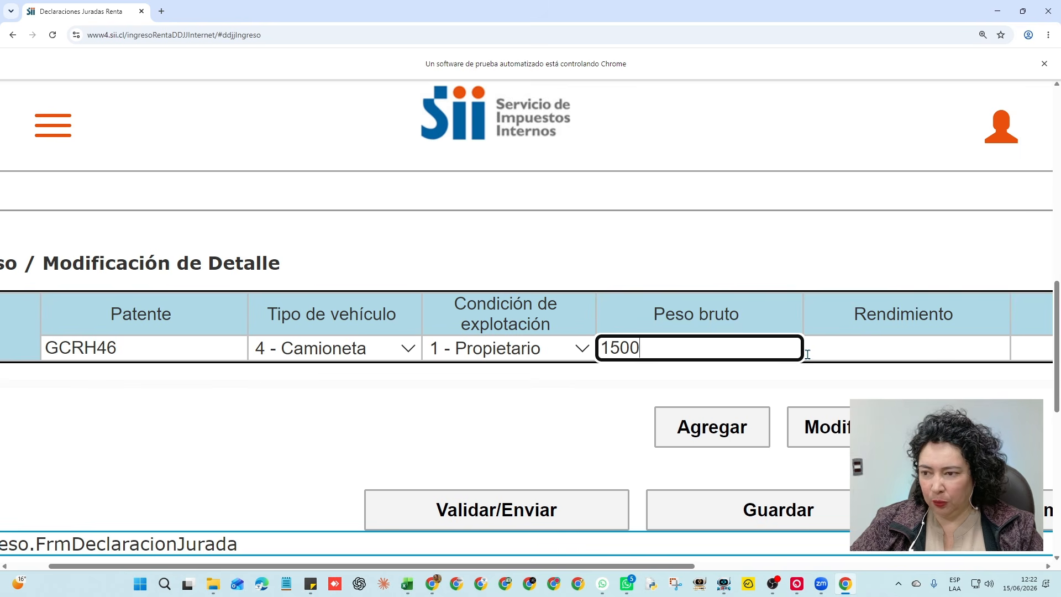
click(867, 352)
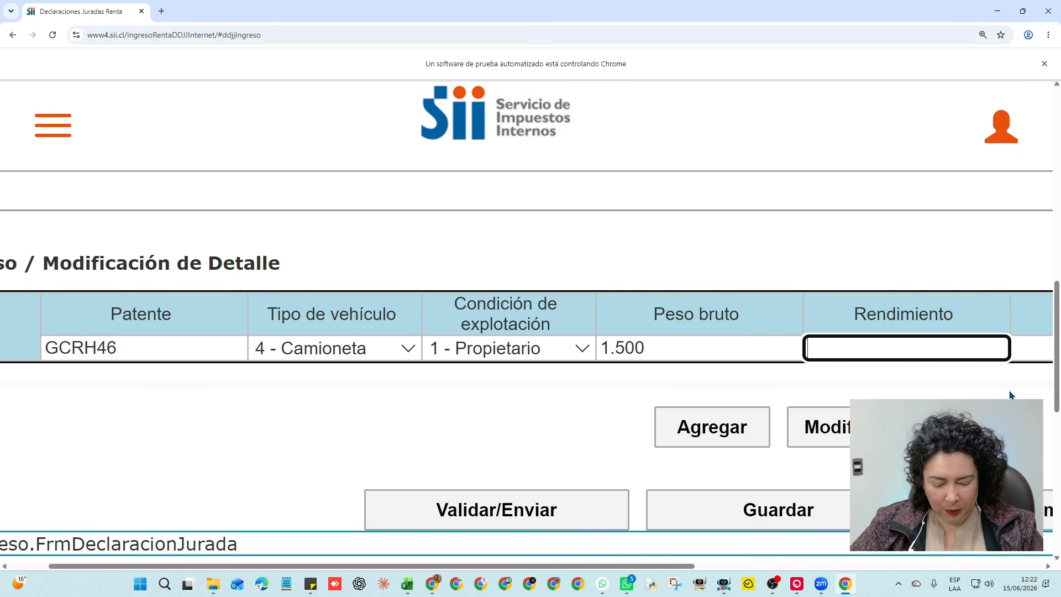
text(14)
key(BackSpace)
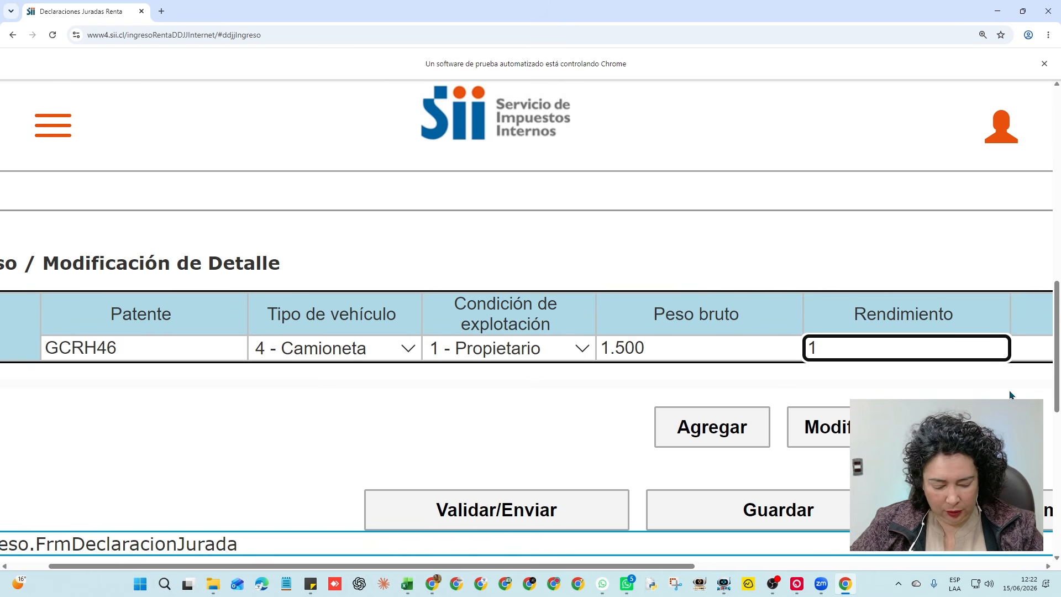
text(18)
key(BackSpace)
key(BackSpace)
key(BackSpace)
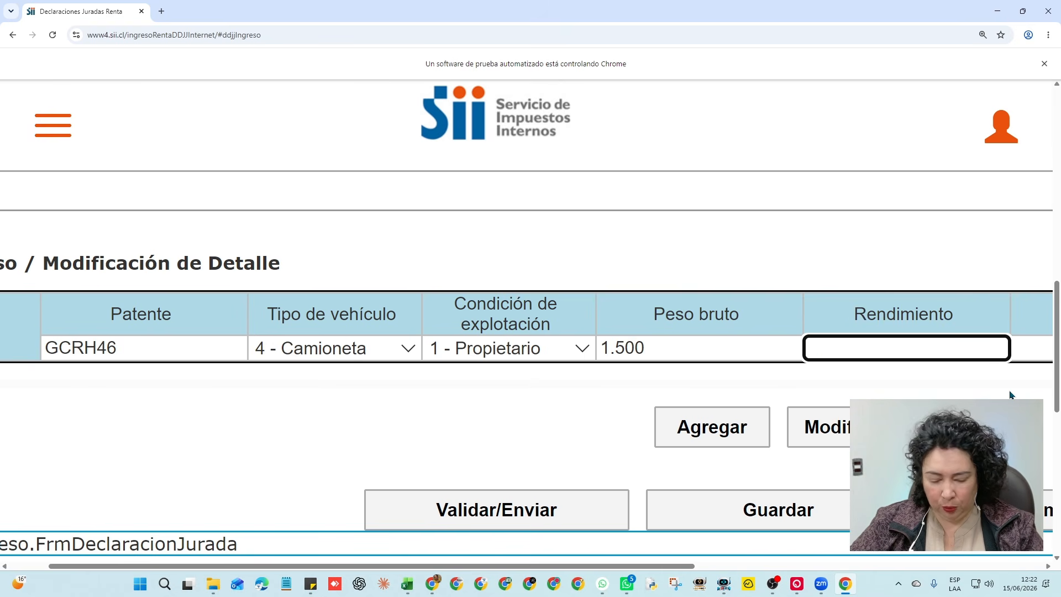
text(18)
key(Tab)
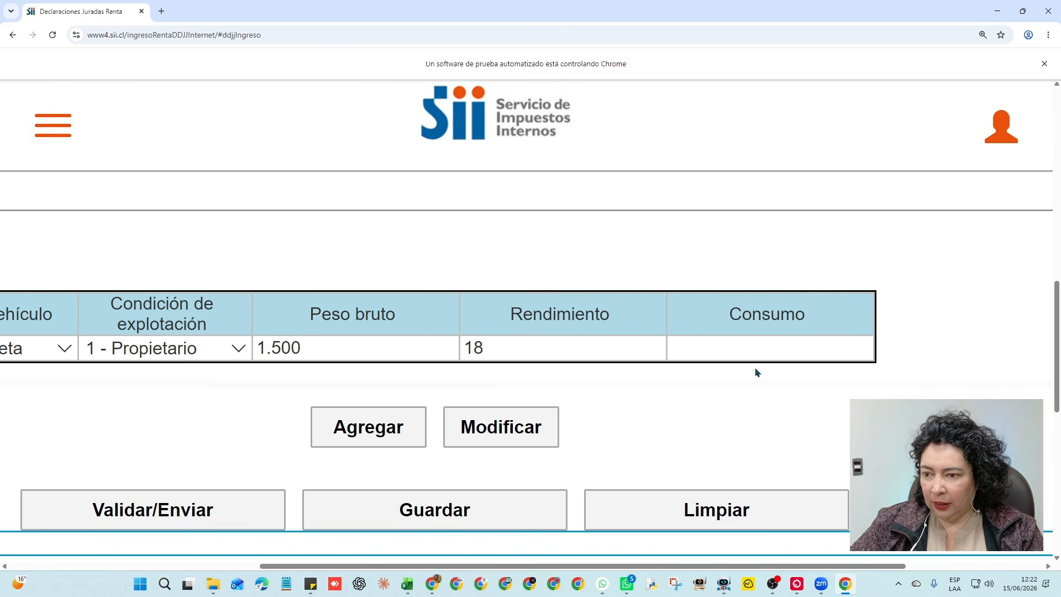
text(3500)
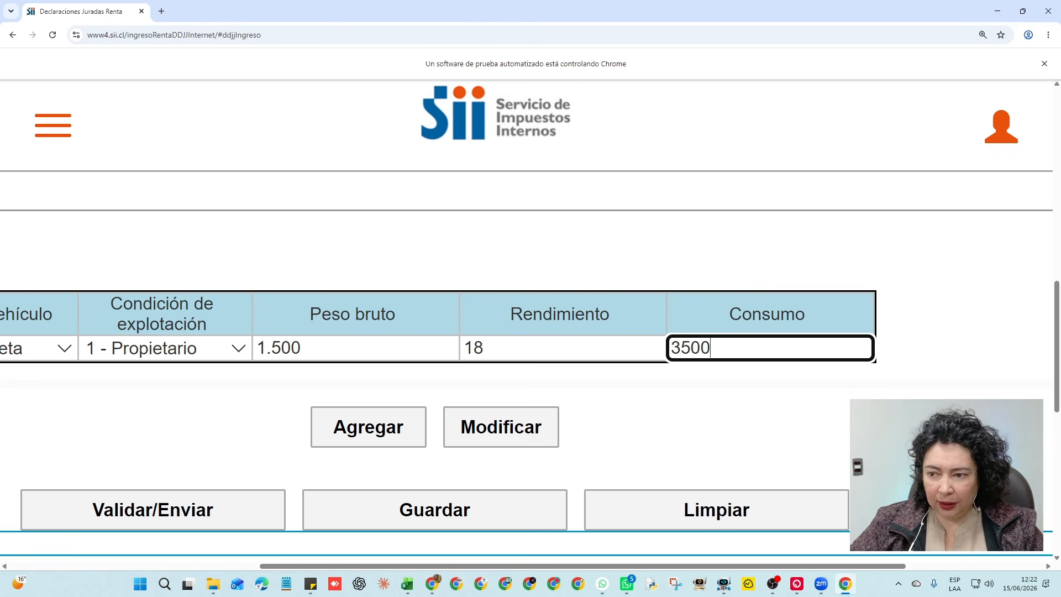
key(Tab)
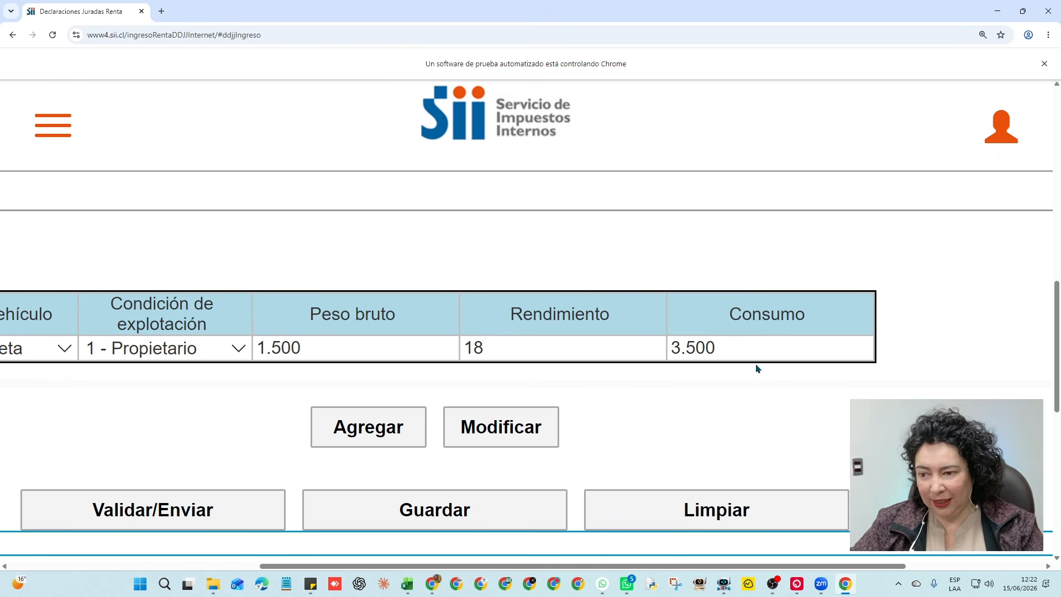
scroll(758, 369, left, 7)
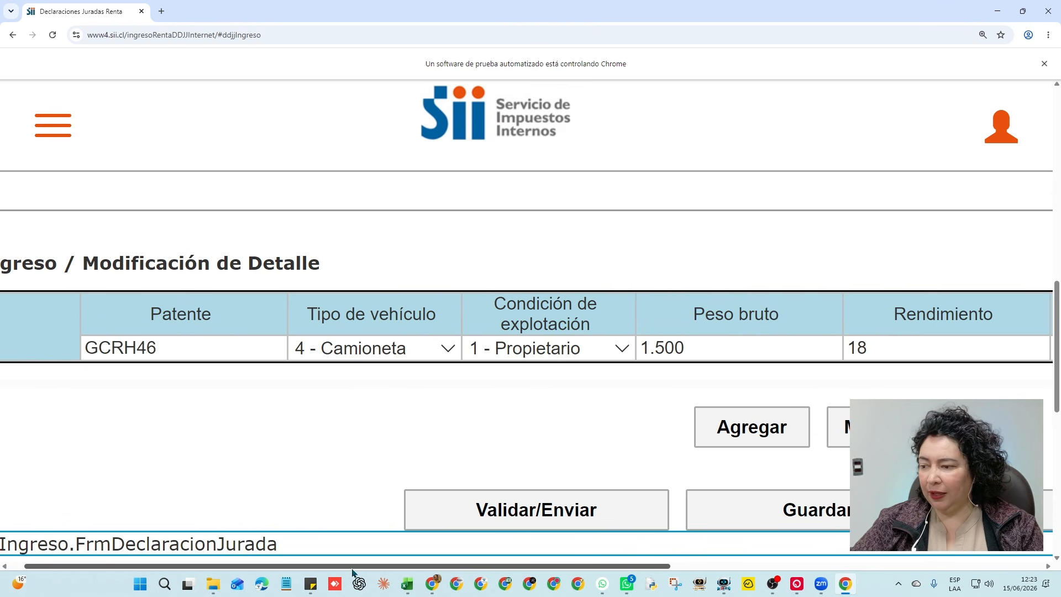
Add the Camioneta as row 2, run Validar/Enviar, and cancel without sending
drag(354, 573, 282, 572)
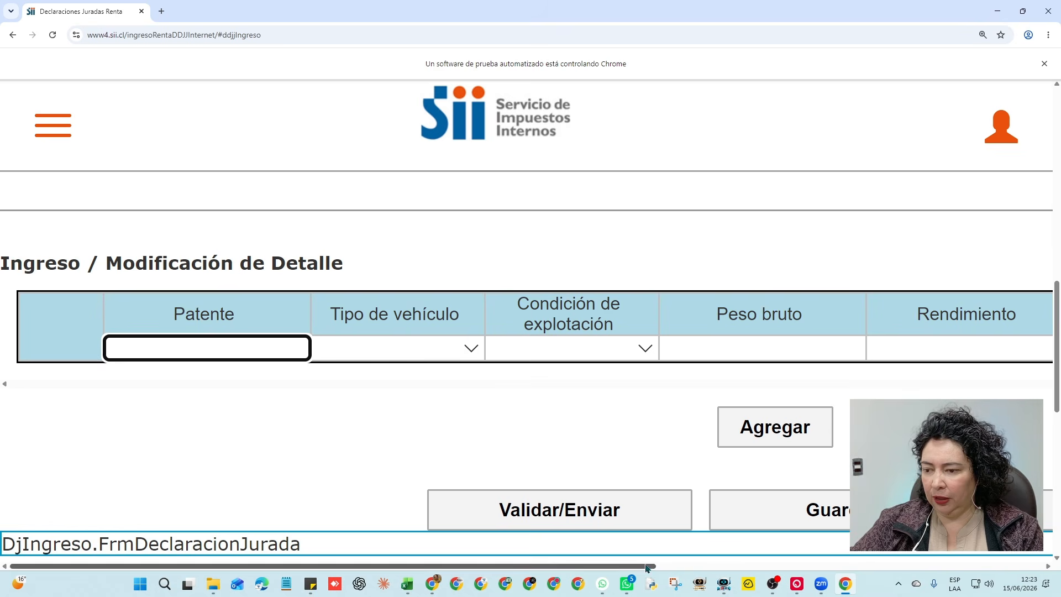
scroll(451, 382, down, 10)
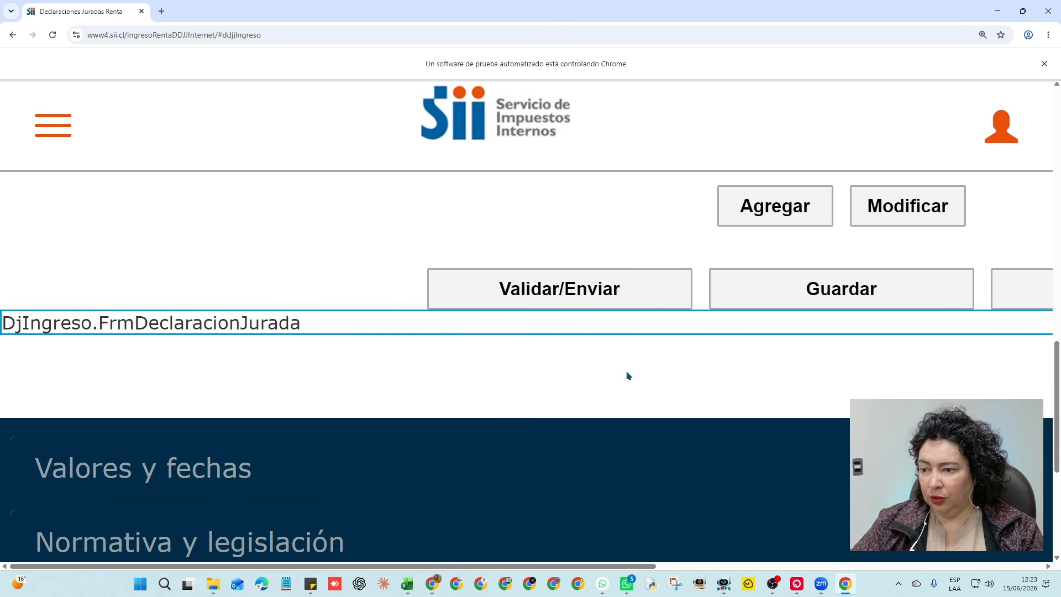
click(549, 287)
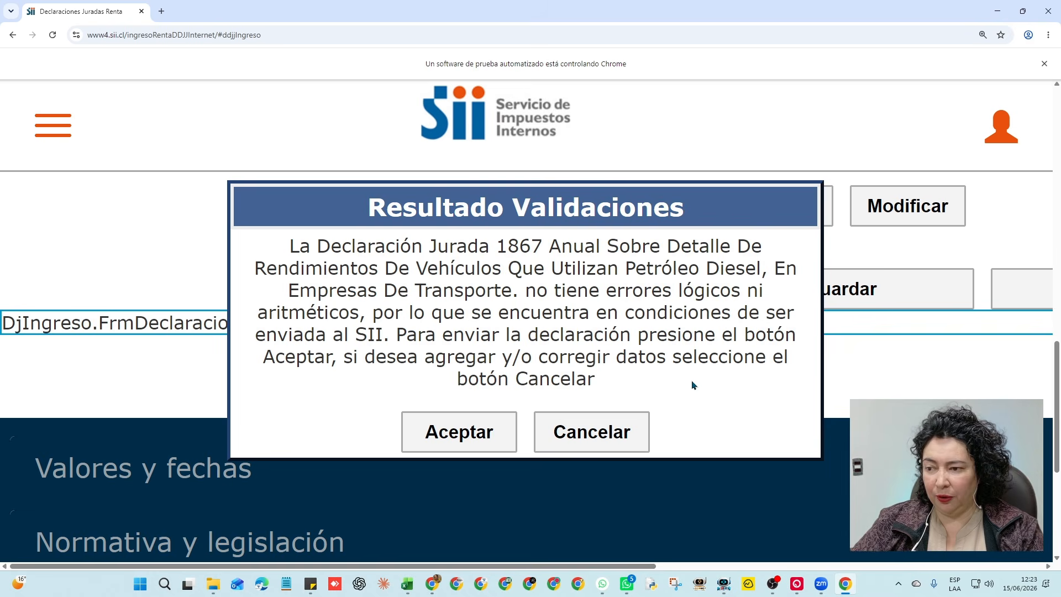
click(647, 415)
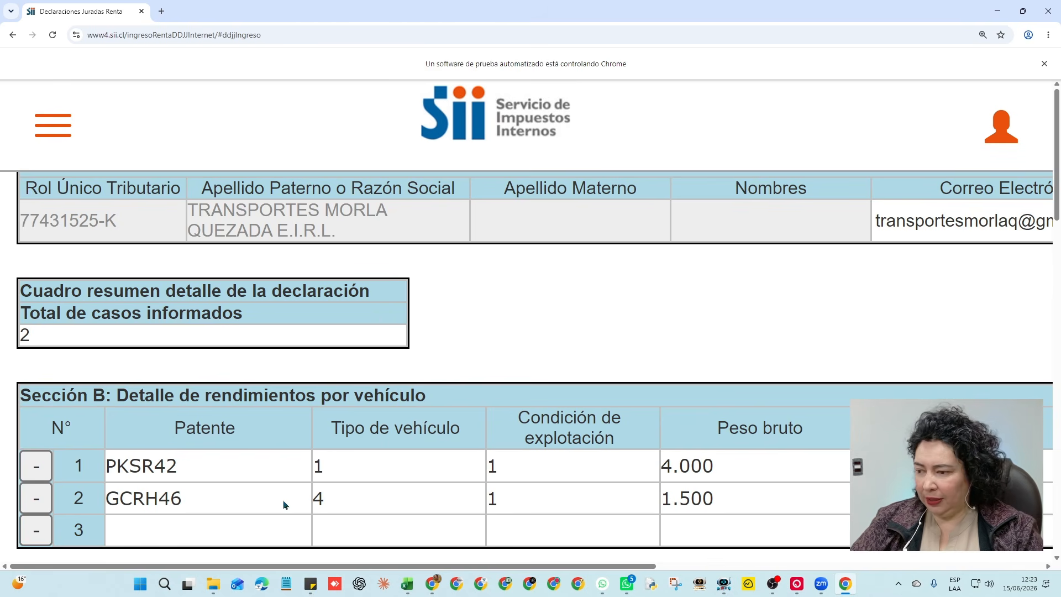
Open the multas_ddjj_at2026.pdf tab enlarged and scroll down to the fines table
click(433, 585)
click(518, 64)
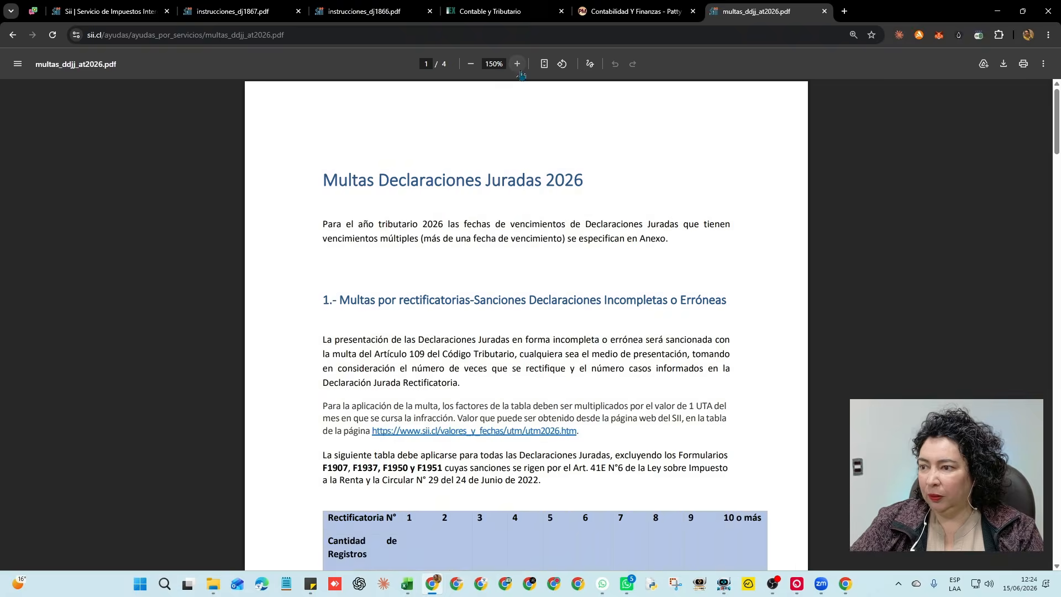
click(517, 64)
click(518, 64)
scroll(624, 366, down, 5)
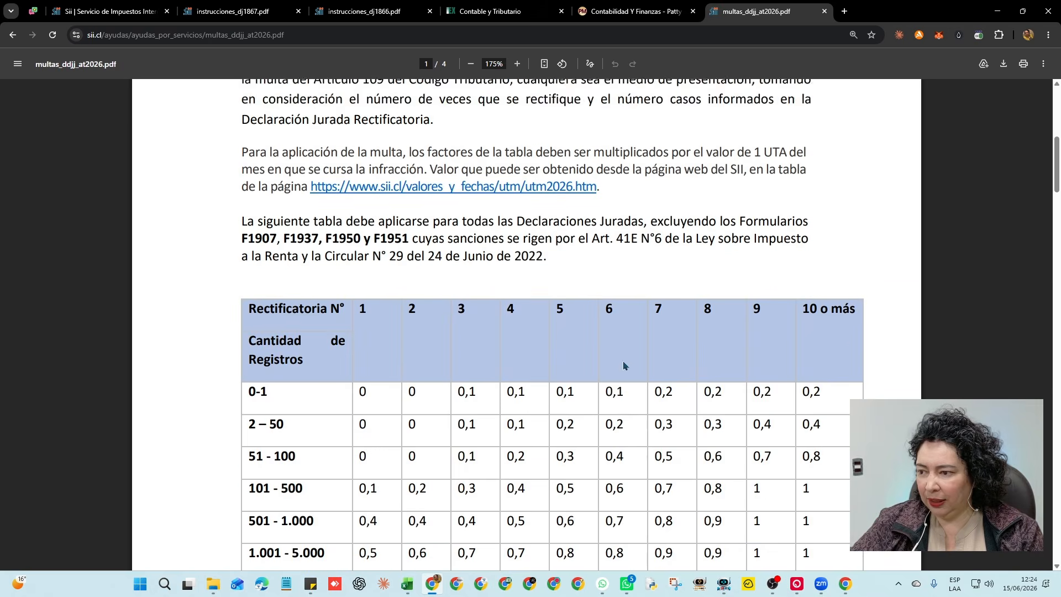
drag(368, 168, 525, 168)
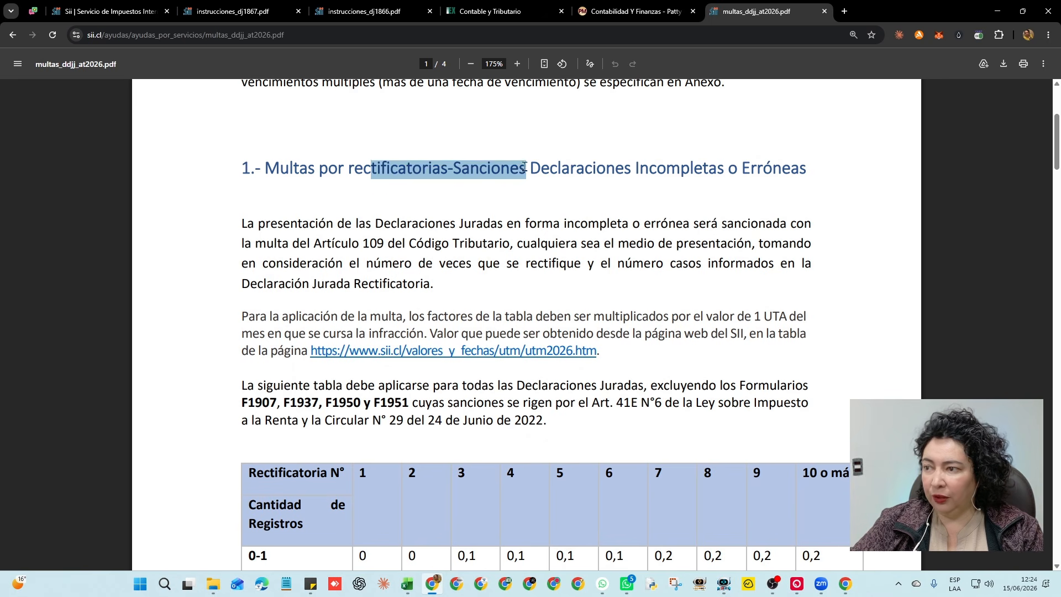
scroll(284, 294, down, 7)
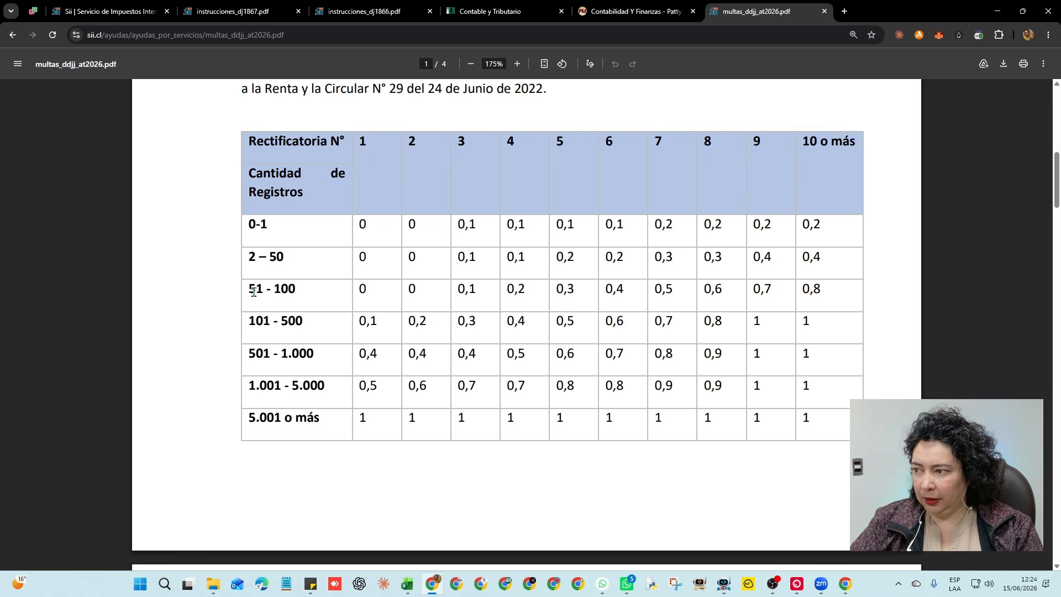
Highlight the factors for 51 - 100 (0), 101 - 500 (0,1 and 0,2) and 501 - 1.000 (0,4)
drag(251, 290, 297, 290)
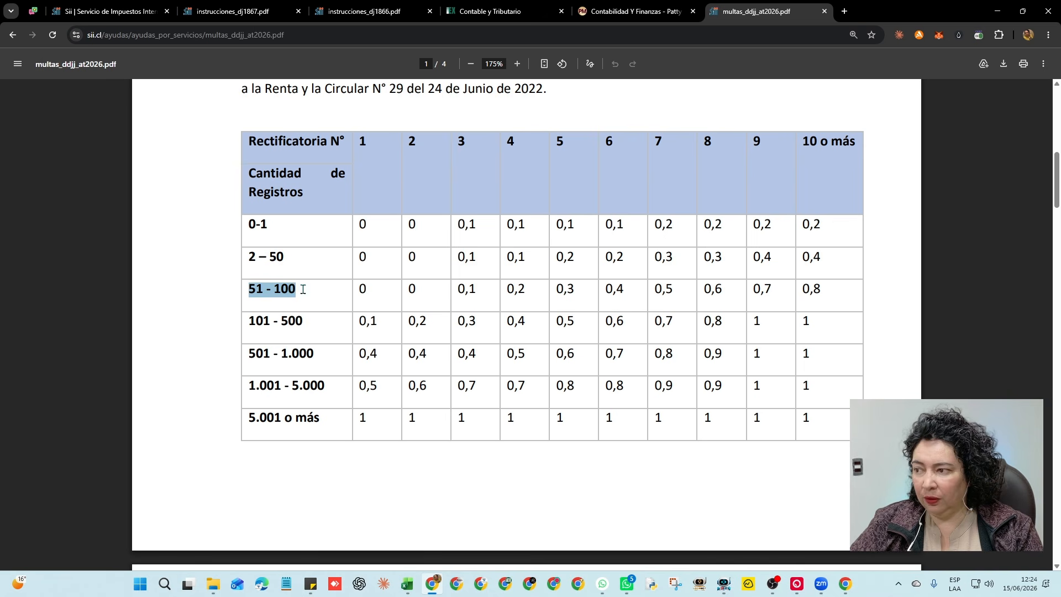
click(301, 290)
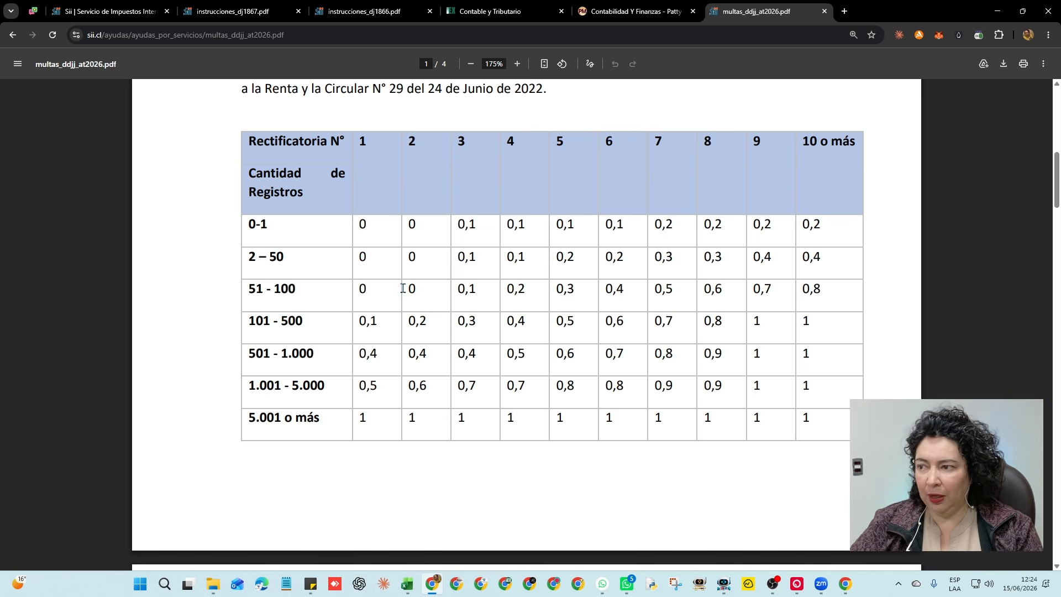
drag(362, 139, 362, 287)
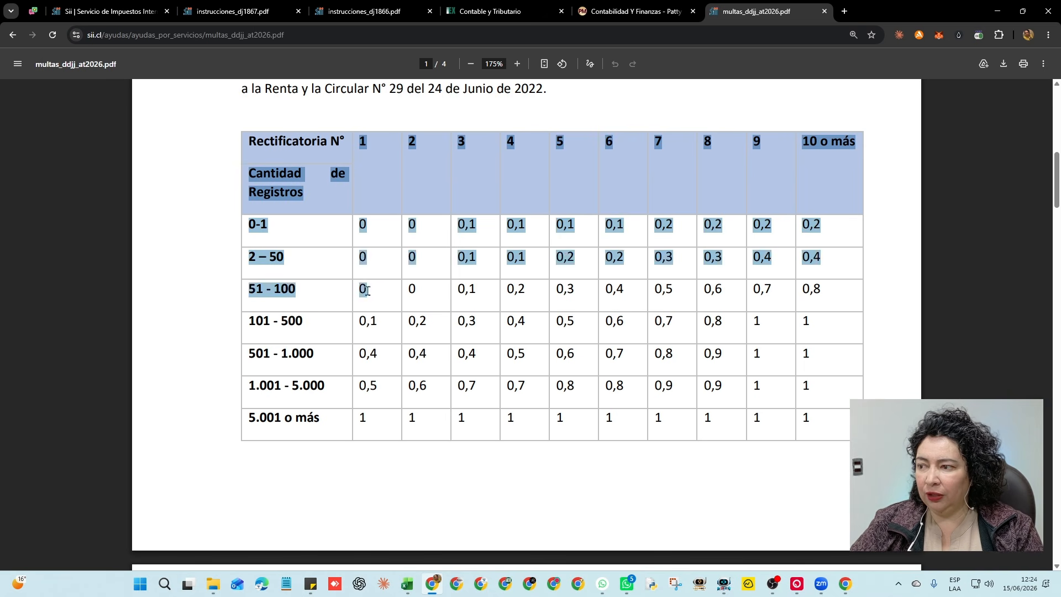
click(366, 288)
drag(253, 291, 368, 291)
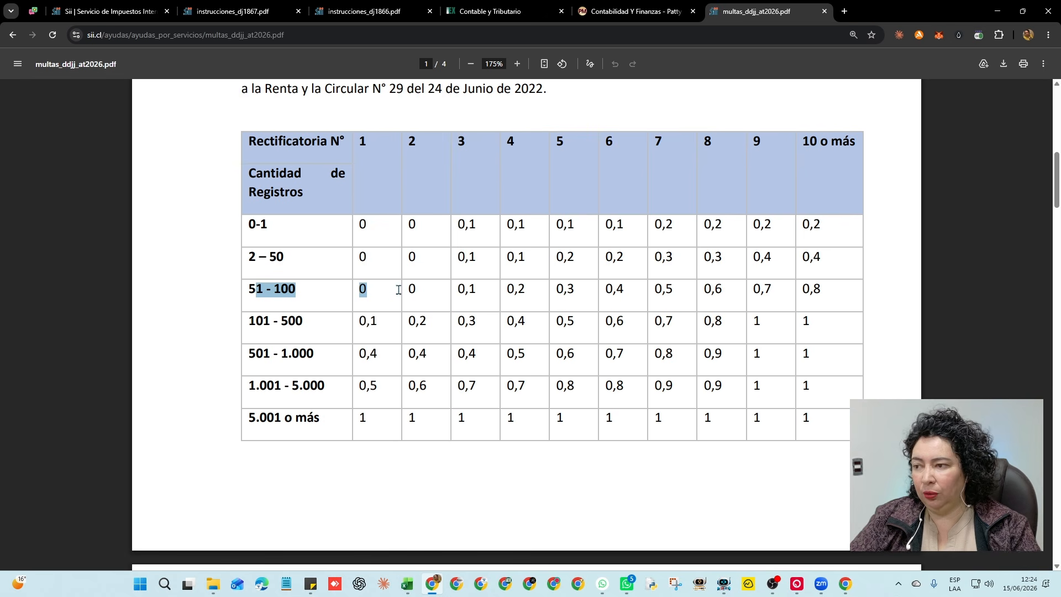
double_click(364, 289)
drag(250, 325, 292, 325)
double_click(368, 354)
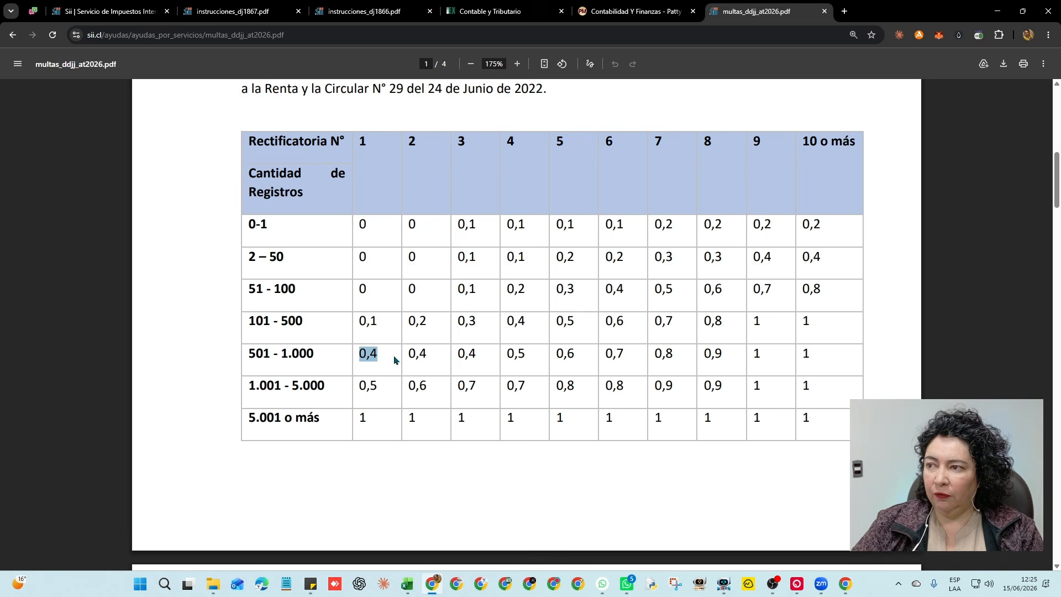
scroll(396, 360, up, 2)
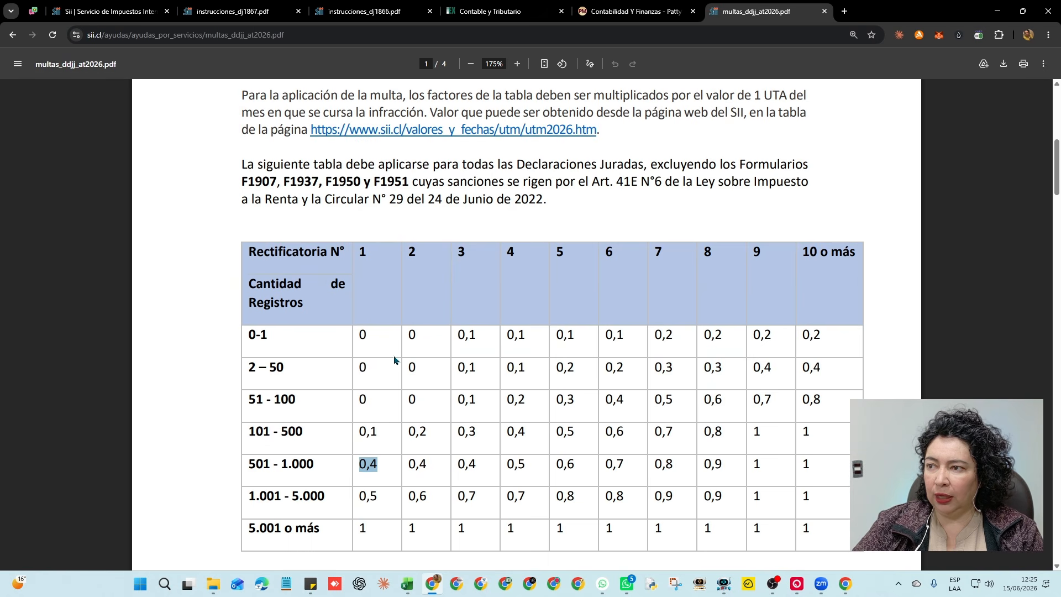
scroll(395, 360, up, 2)
scroll(396, 361, down, 6)
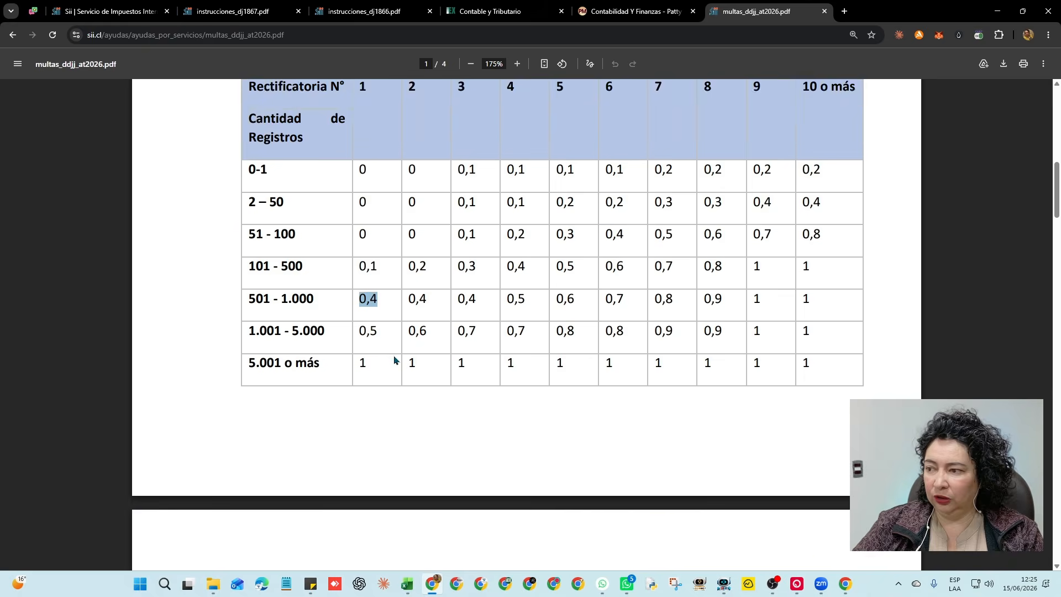
scroll(395, 361, up, 2)
drag(360, 322, 378, 324)
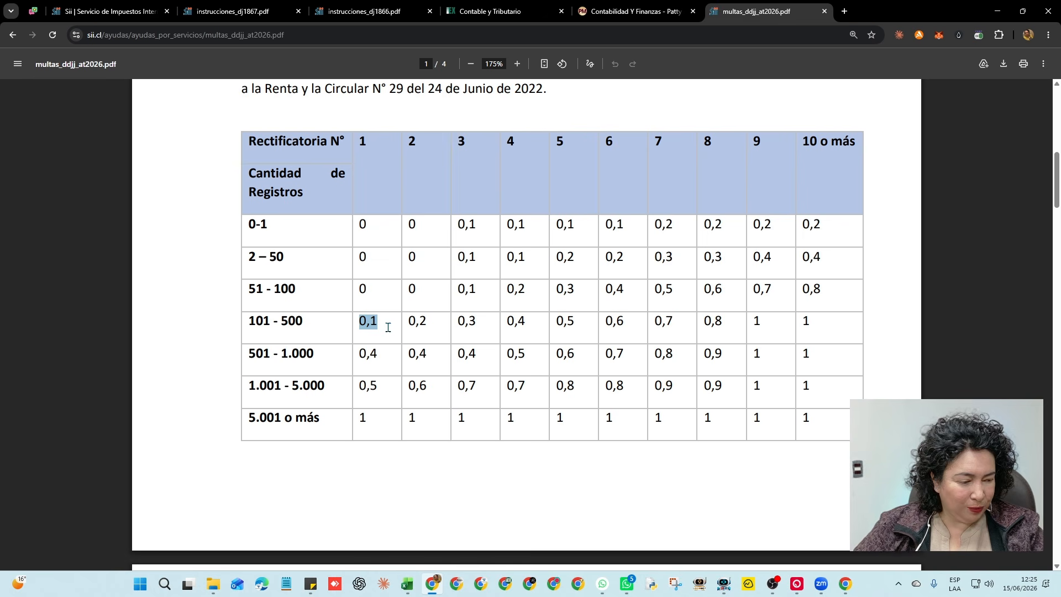
drag(357, 356, 429, 325)
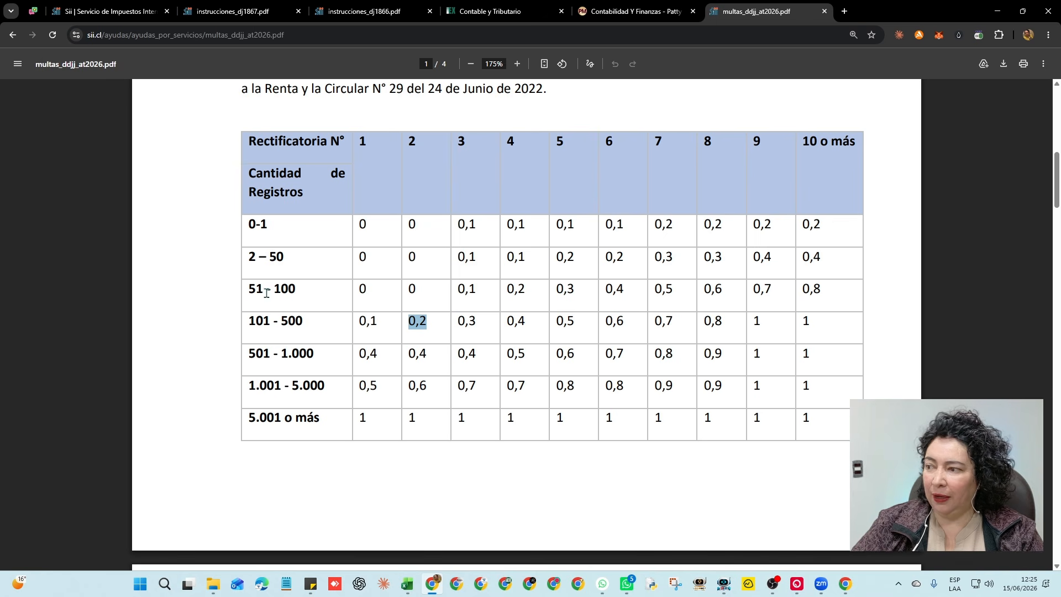
drag(248, 290, 378, 289)
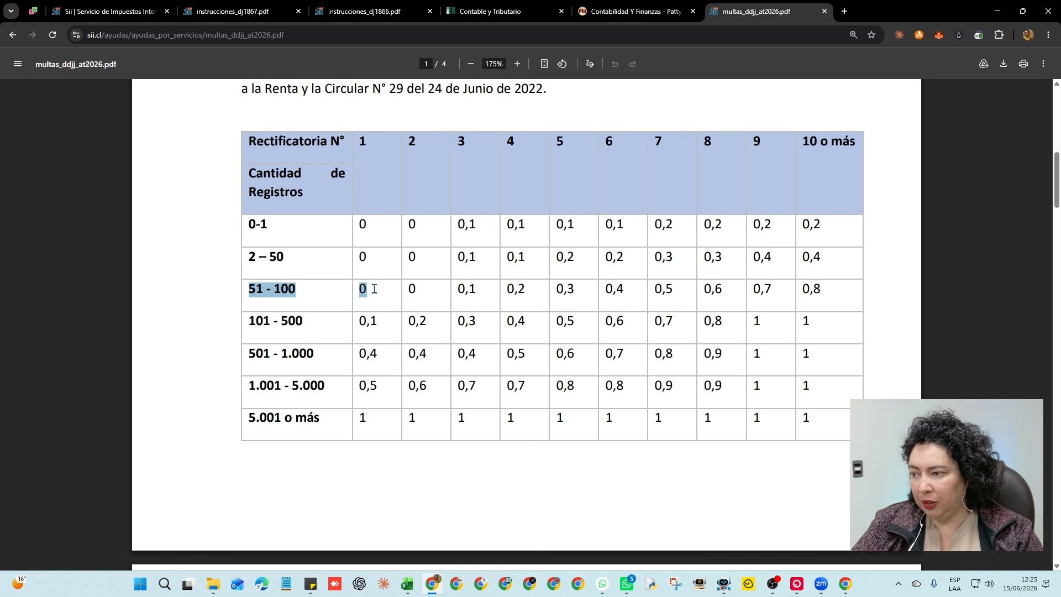
scroll(389, 326, down, 10)
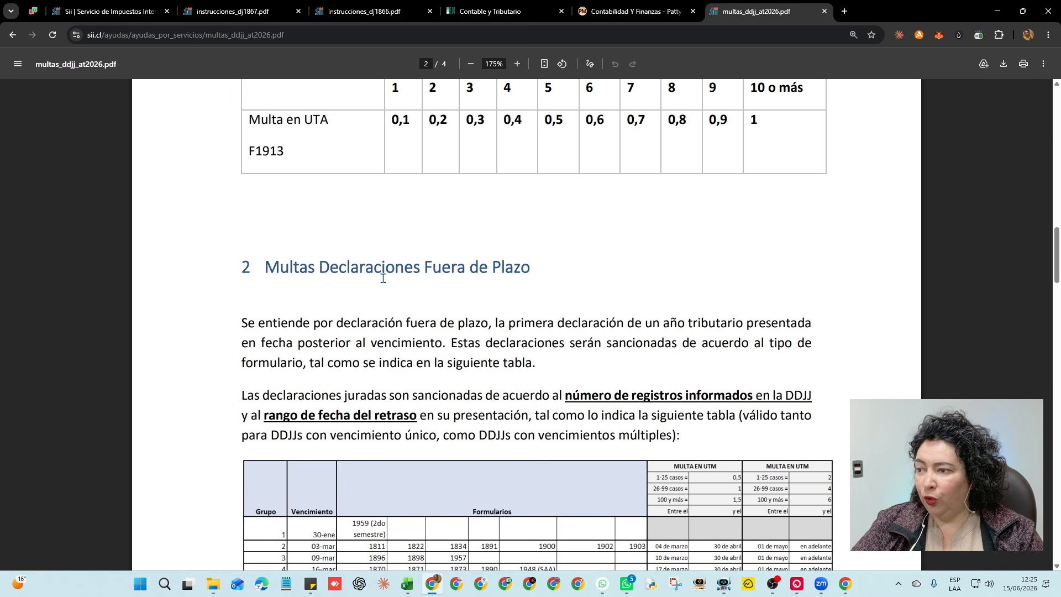
Scroll through the PDF's 'Multas Declaraciones Fuera de Plazo' table for form 1866
drag(382, 267, 547, 263)
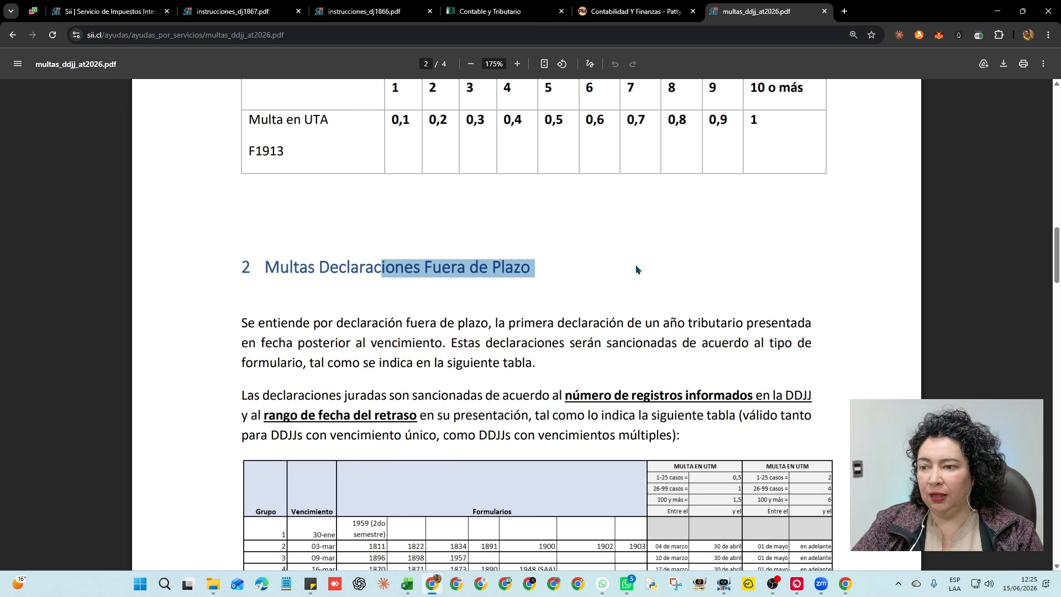
scroll(636, 269, down, 2)
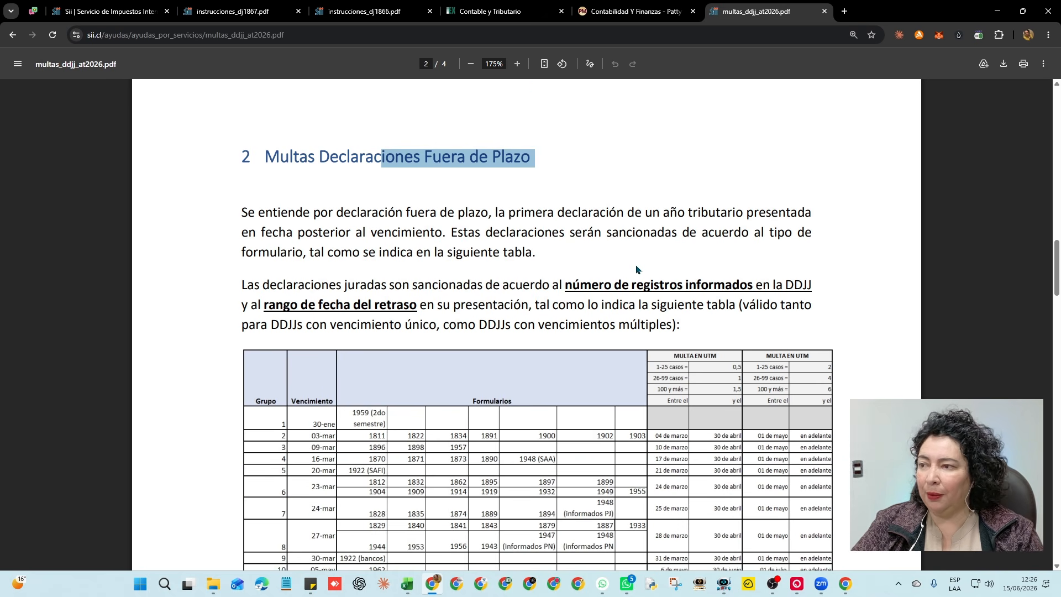
scroll(636, 269, down, 2)
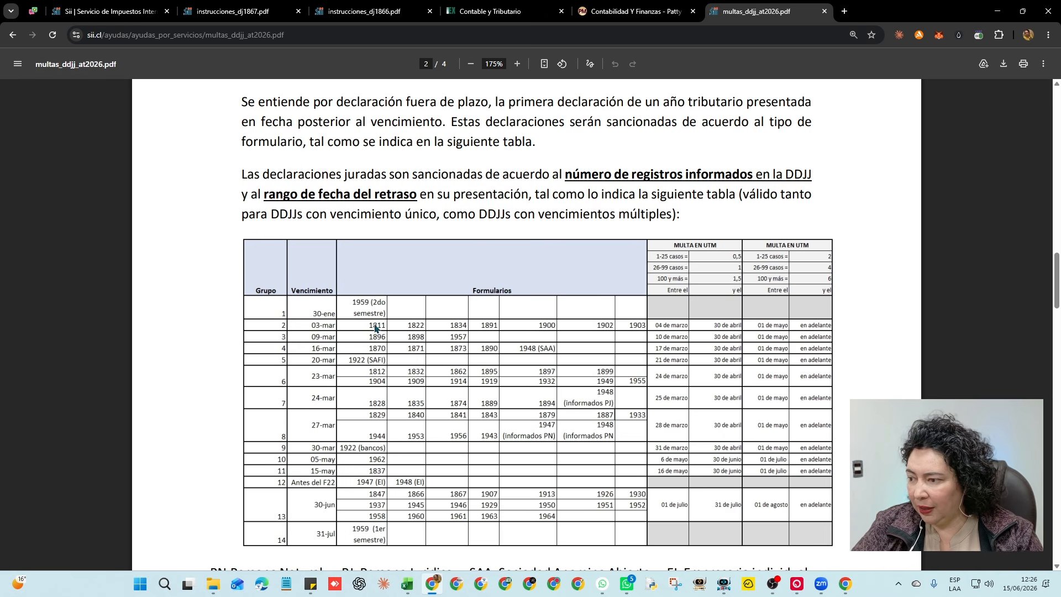
scroll(365, 332, down, 2)
ctrl+scroll(487, 383, up, 5)
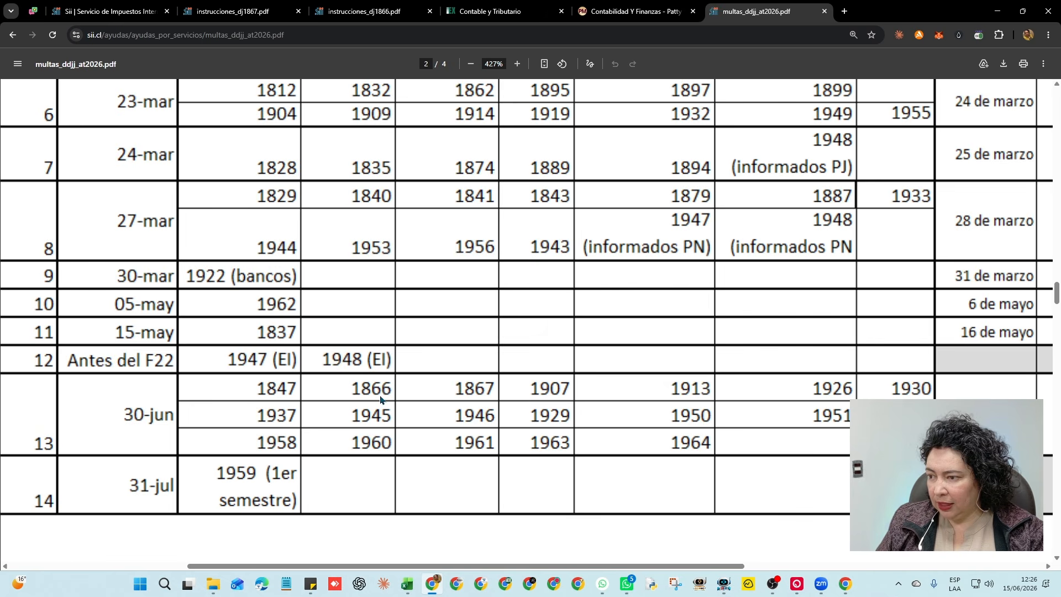
scroll(486, 393, right, 5)
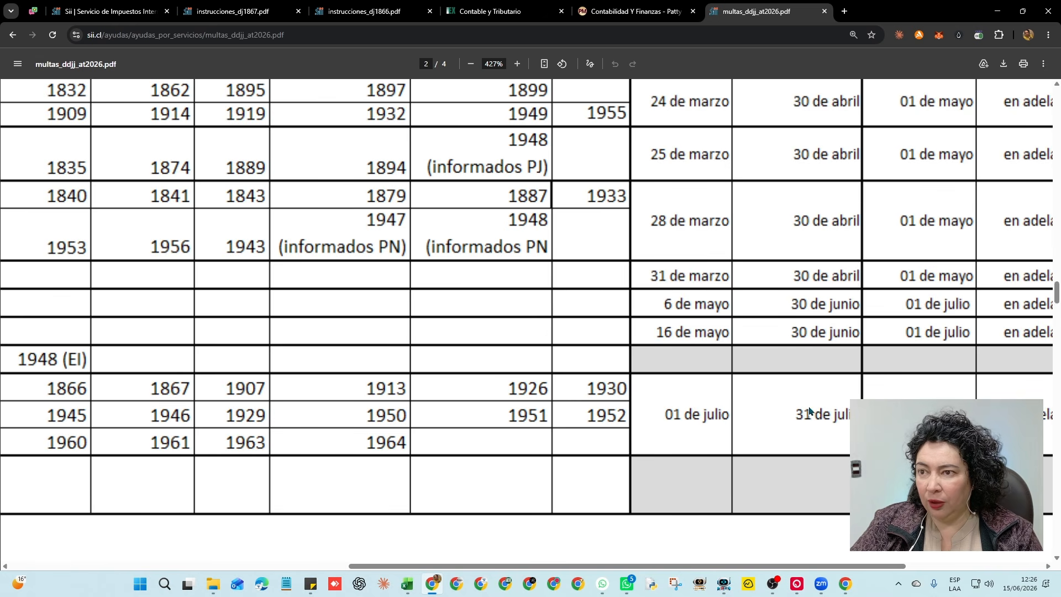
scroll(809, 410, up, 4)
scroll(809, 410, up, 4)
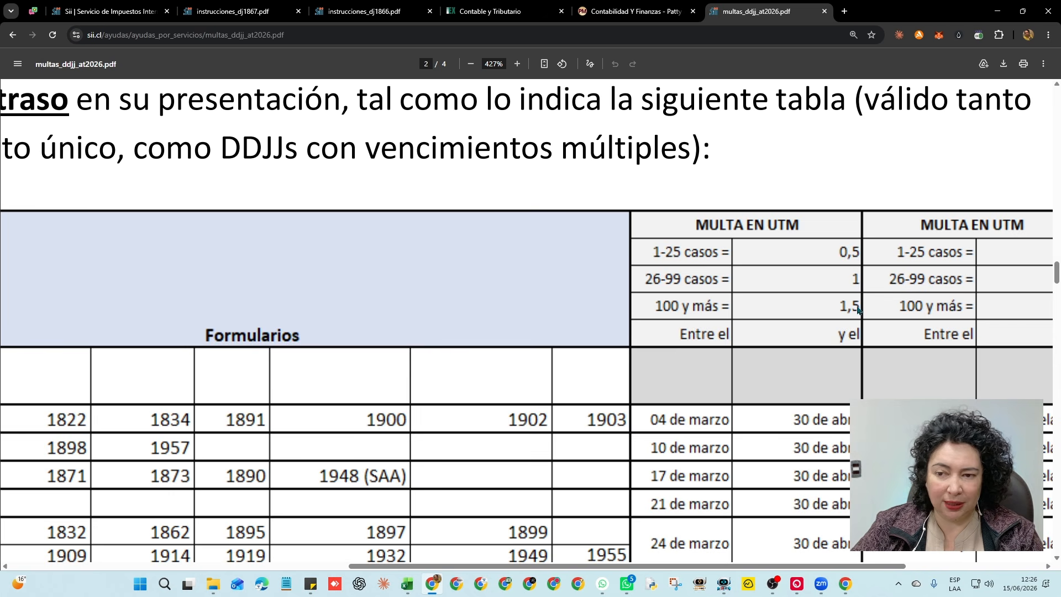
scroll(830, 426, down, 8)
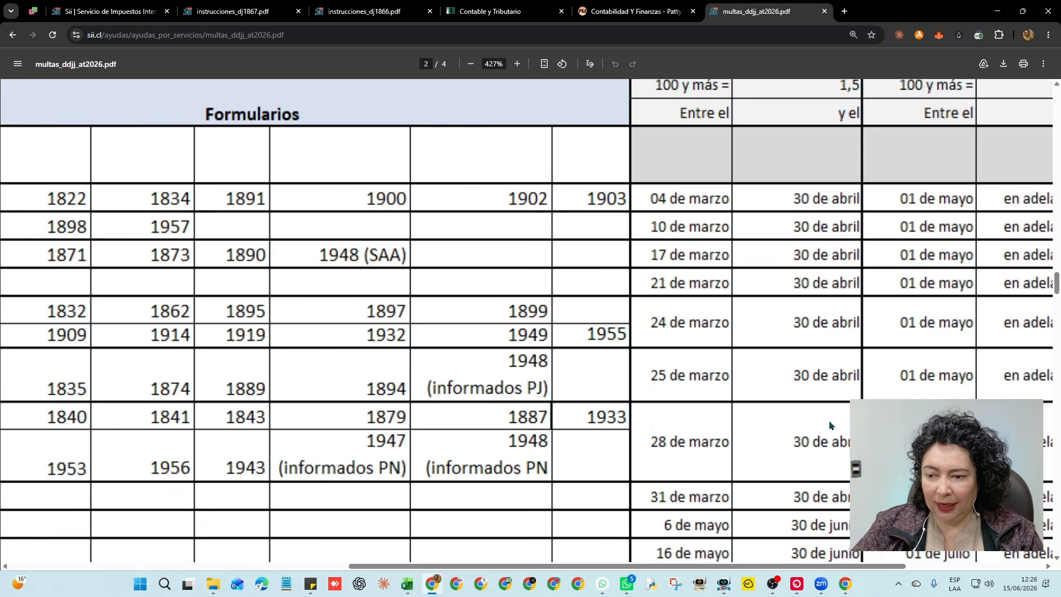
scroll(805, 384, up, 8)
scroll(805, 383, right, 3)
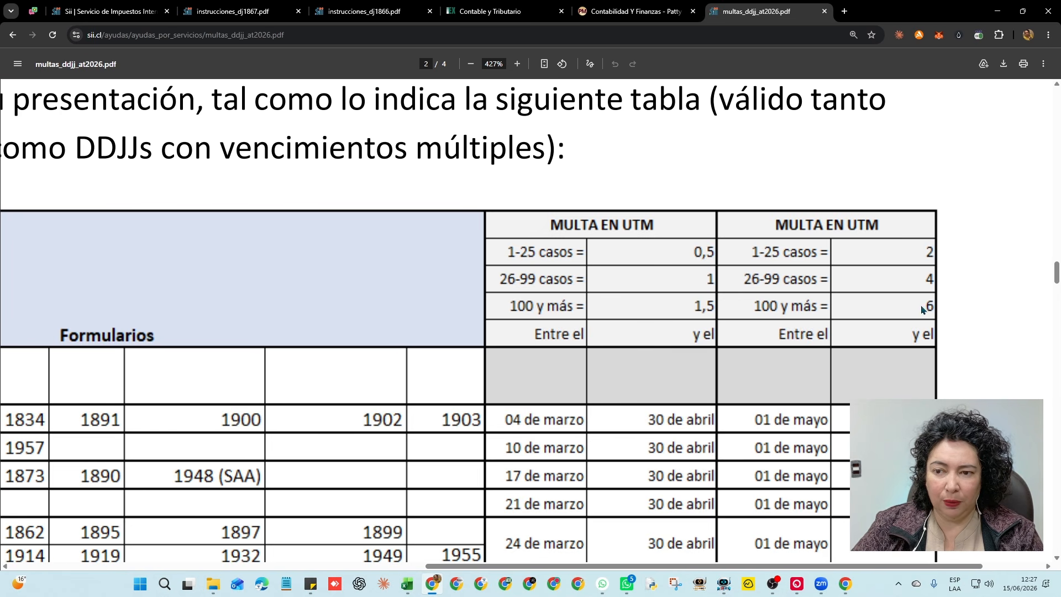
scroll(561, 407, left, 8)
scroll(562, 407, up, 4)
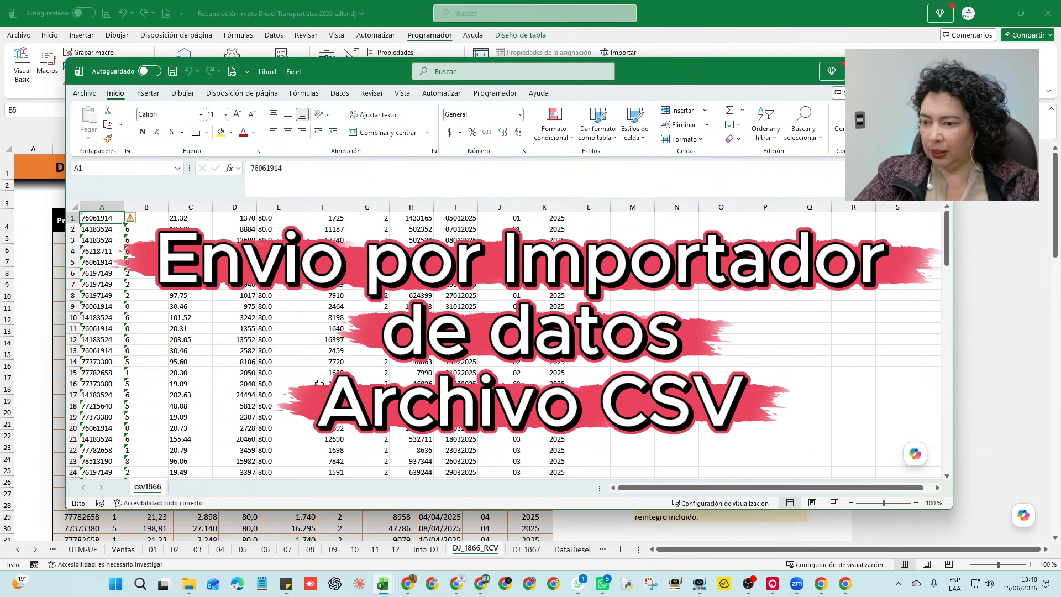
Close the CSV 1866 TALLER window and select B5:J14 on DJ_1866_RCV
scroll(319, 382, down, 14)
scroll(320, 382, up, 14)
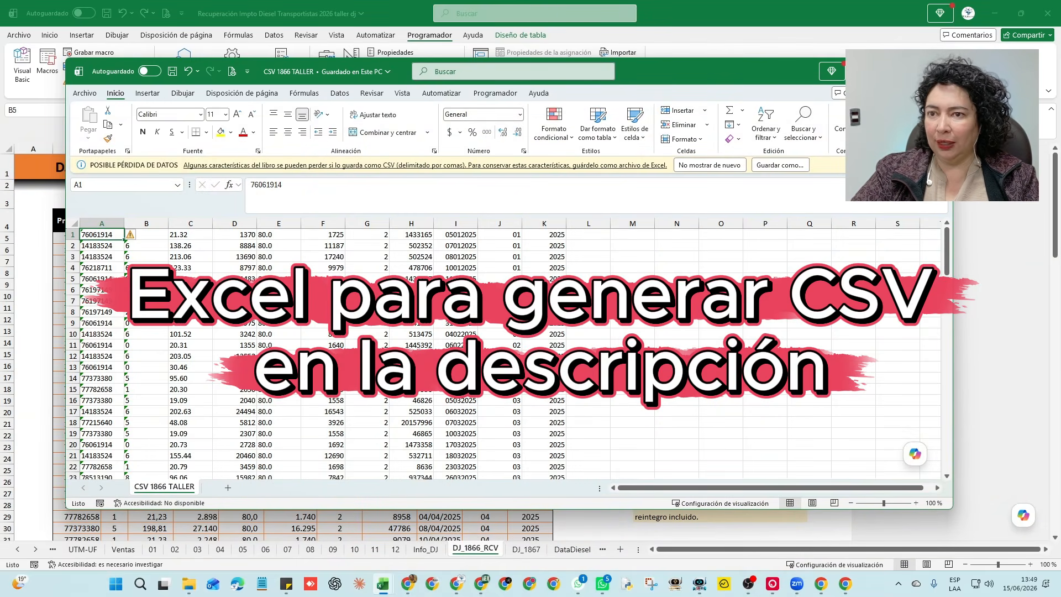
click(938, 72)
click(150, 378)
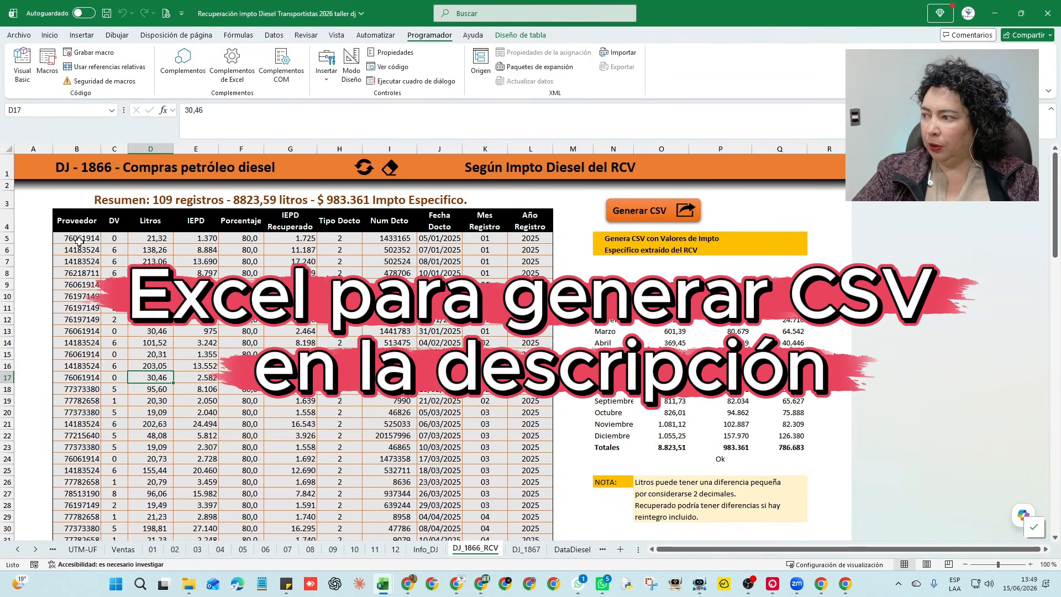
drag(81, 242, 527, 516)
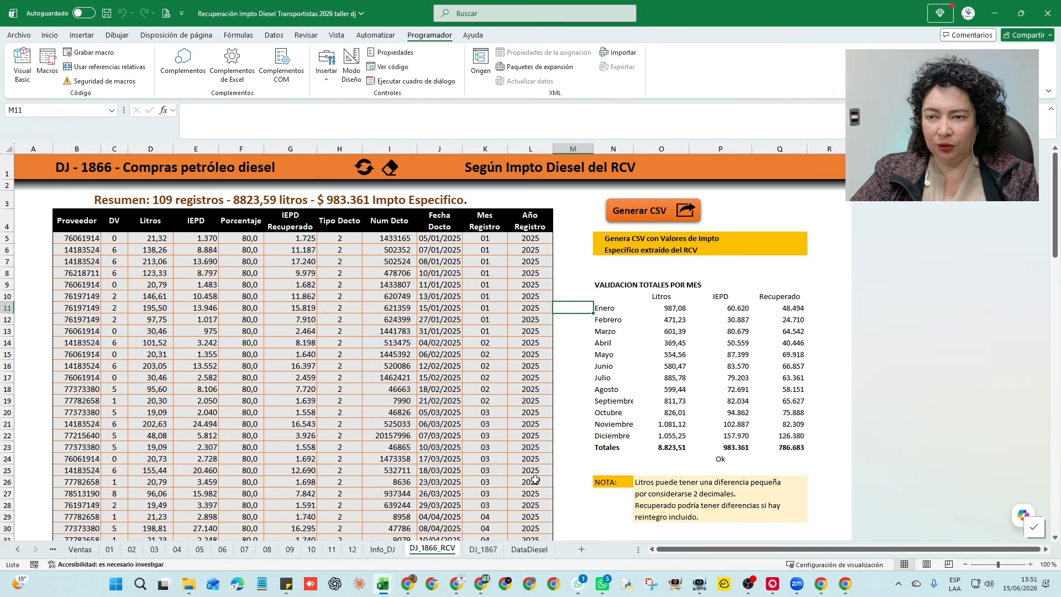
Minimize Excel and expand Otras Declaraciones Juradas on the SII page
click(994, 13)
click(498, 346)
scroll(498, 348, down, 2)
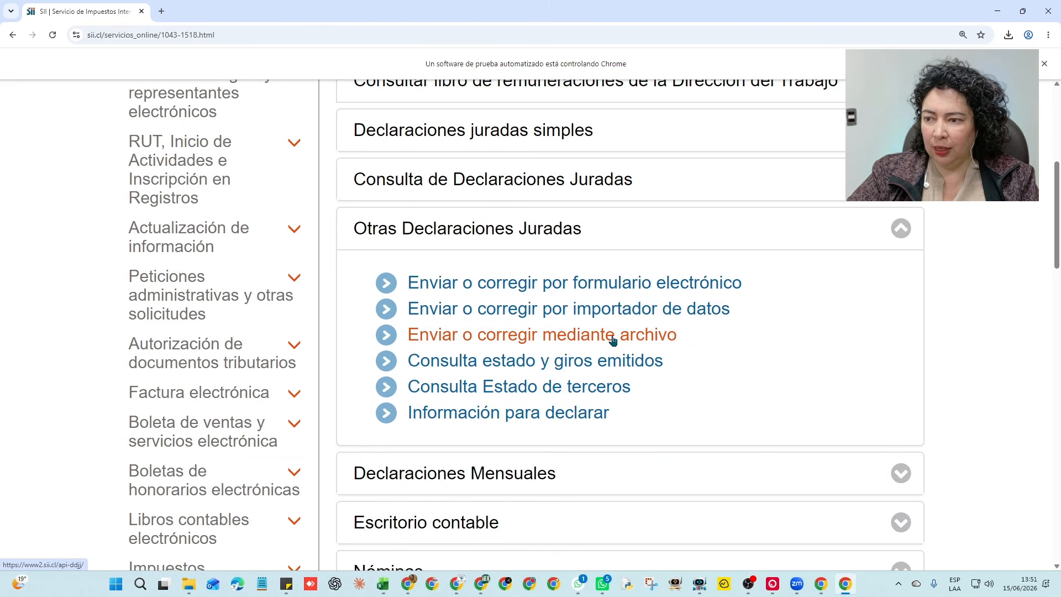
Open the data importer with form 1866 and the Anual period
click(641, 311)
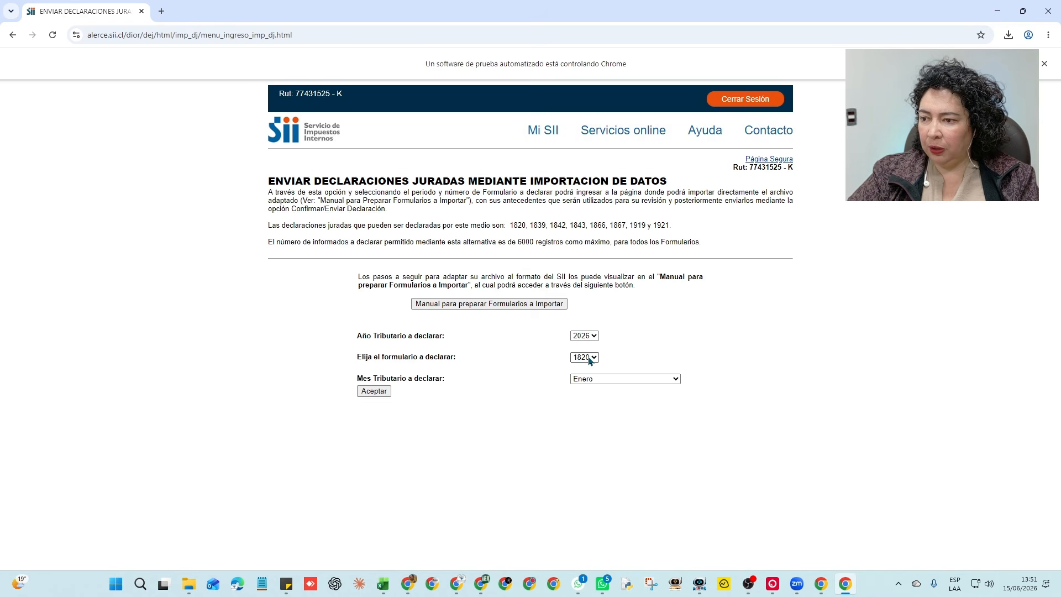
click(590, 361)
click(588, 427)
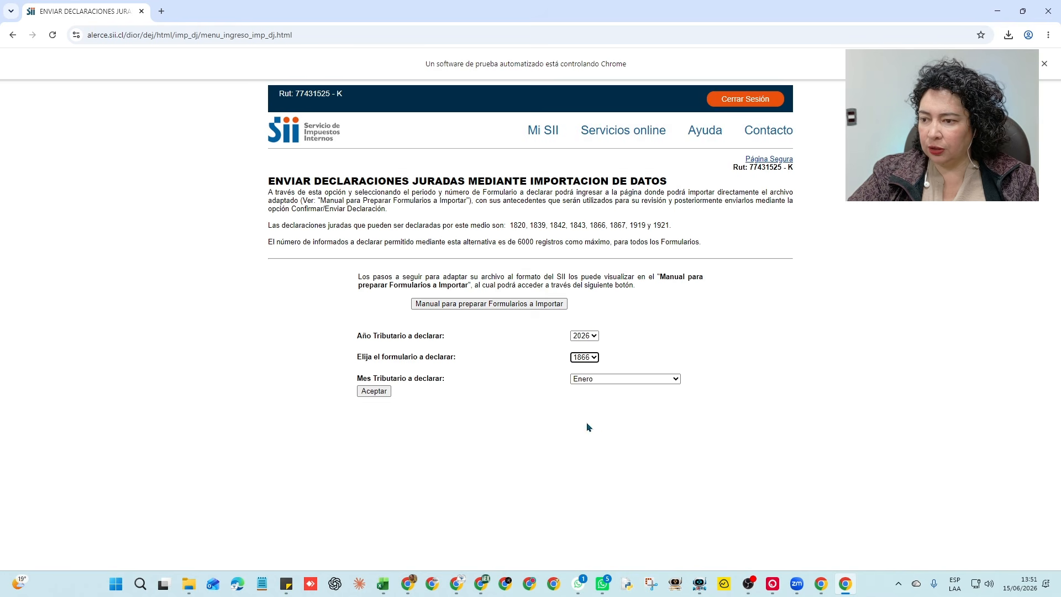
click(593, 380)
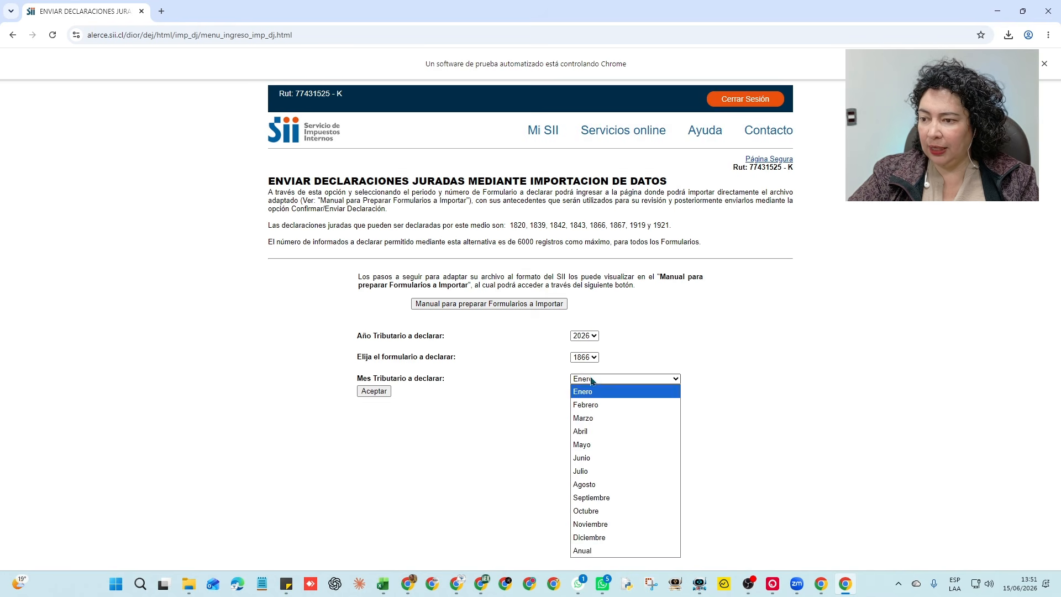
click(622, 550)
click(374, 391)
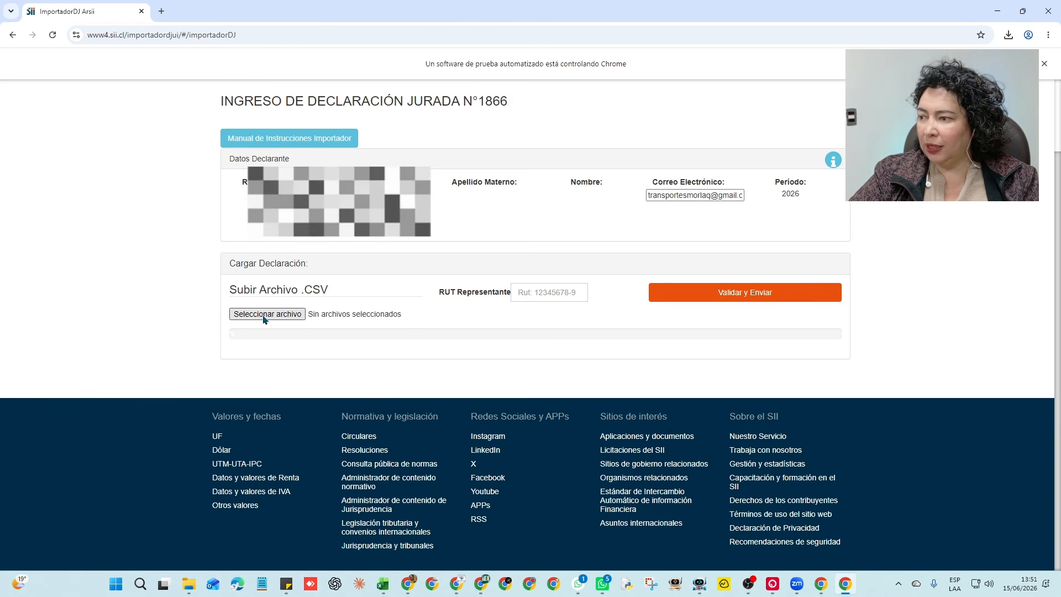
Attach CSV 1866 TALLER.csv from the Descargas folder
click(264, 316)
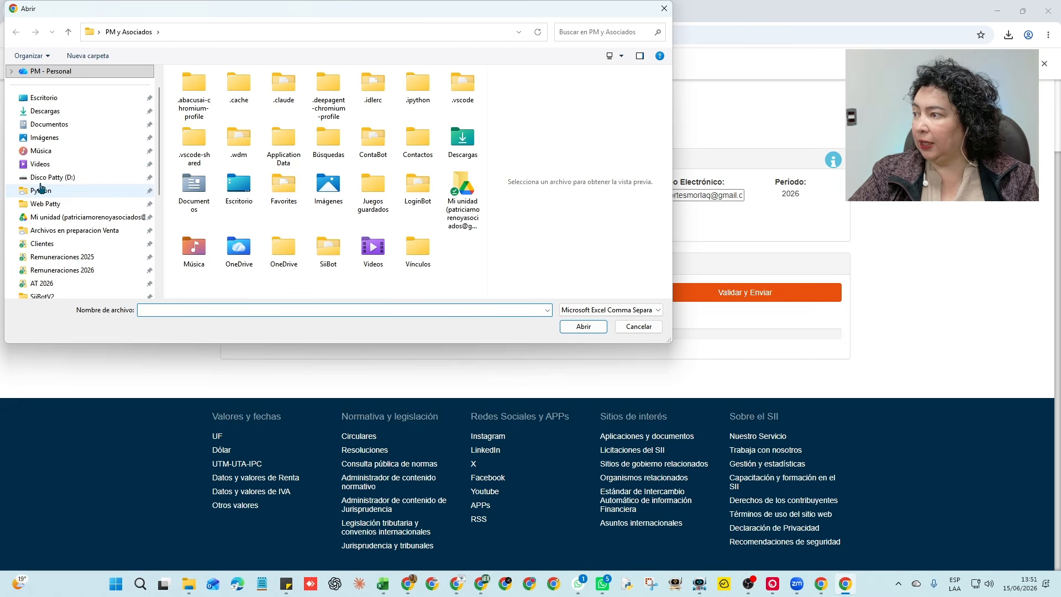
scroll(77, 188, up, 1)
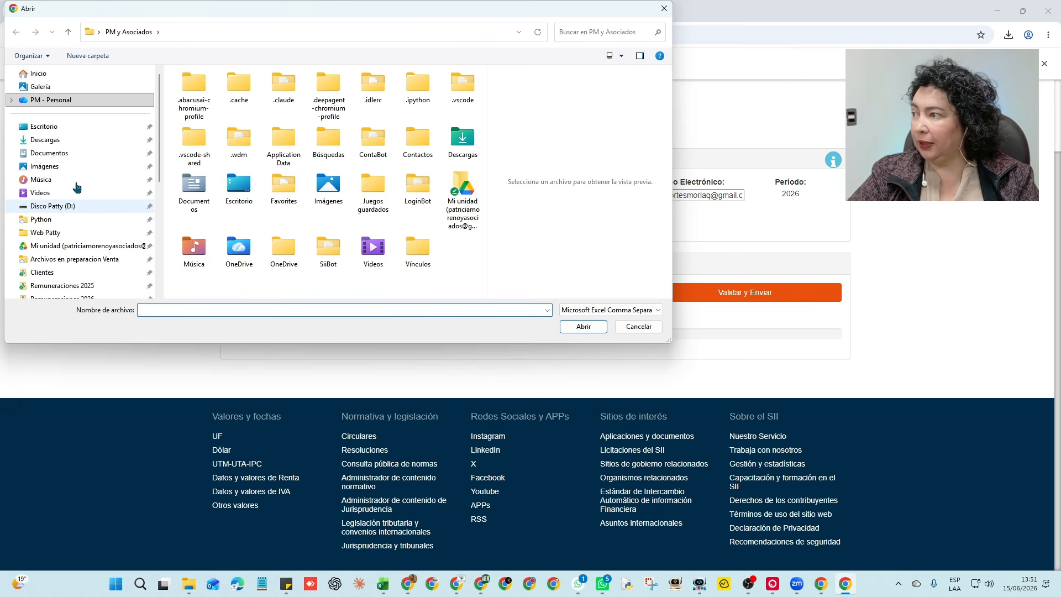
click(52, 139)
click(199, 104)
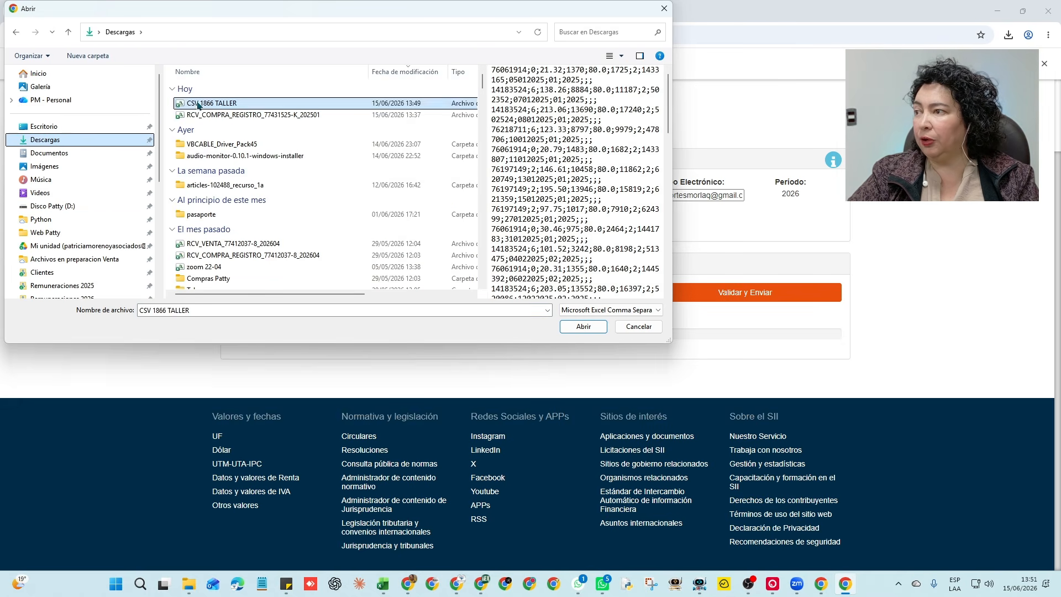
click(567, 327)
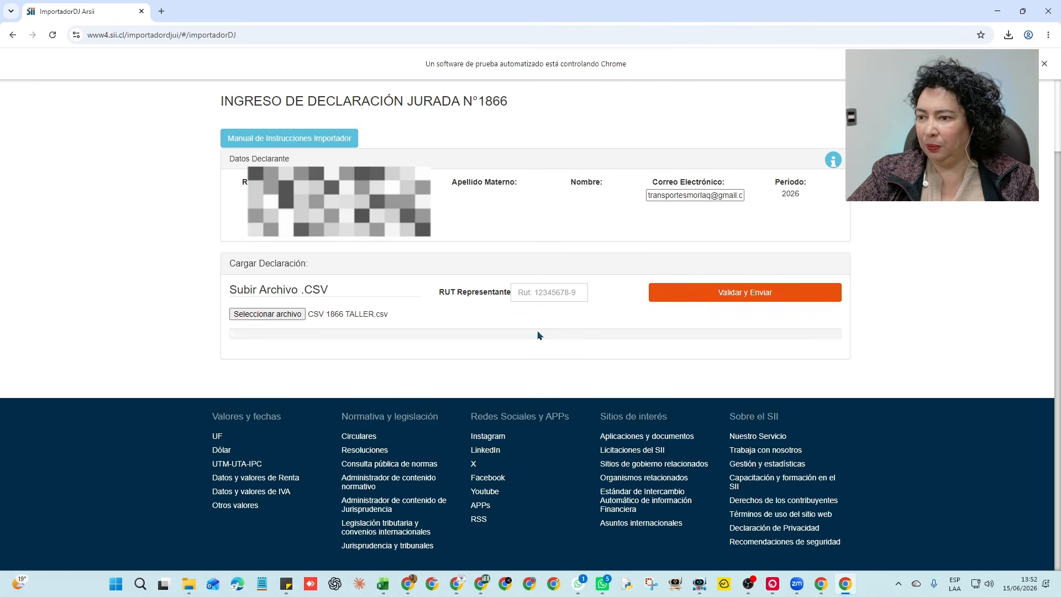
Enter the representative's RUT, submit via 'Validar y Enviar', and read the H3169 IEPD Recuperado errors
click(544, 292)
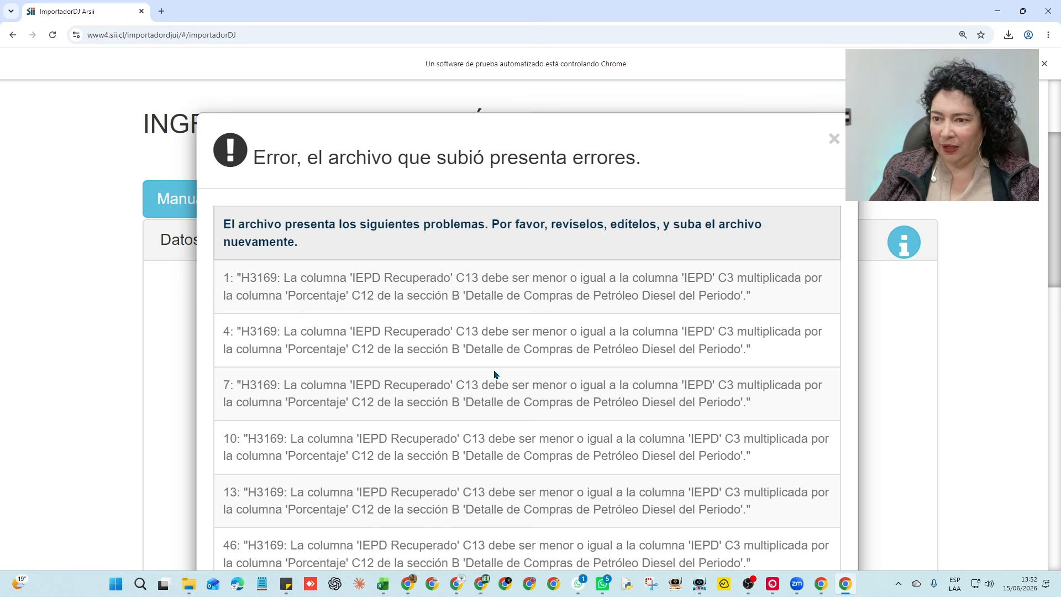
scroll(504, 383, up, 1)
scroll(568, 329, down, 5)
scroll(568, 328, up, 4)
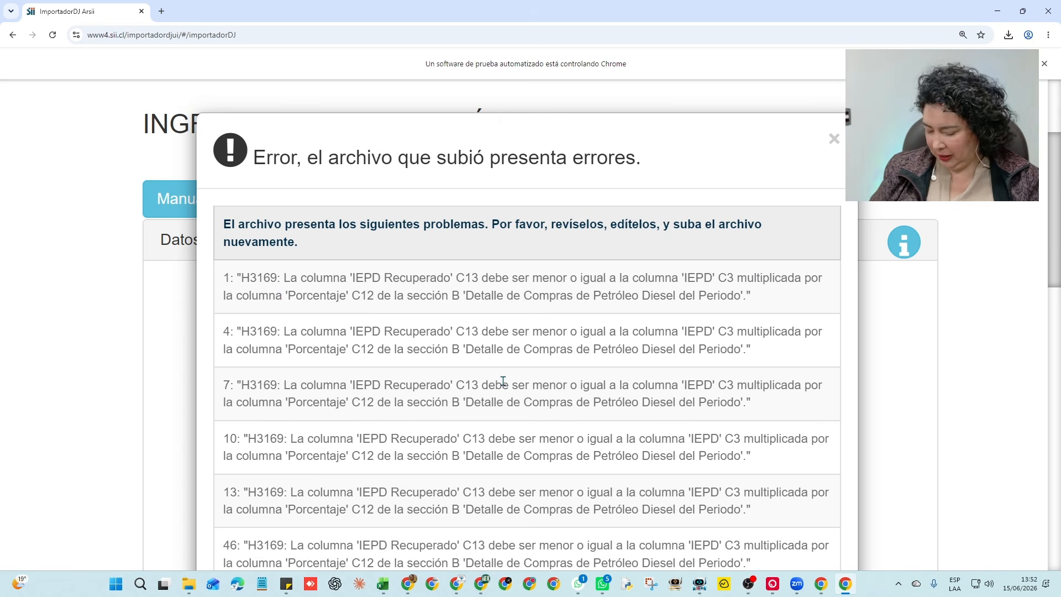
scroll(504, 382, up, 1)
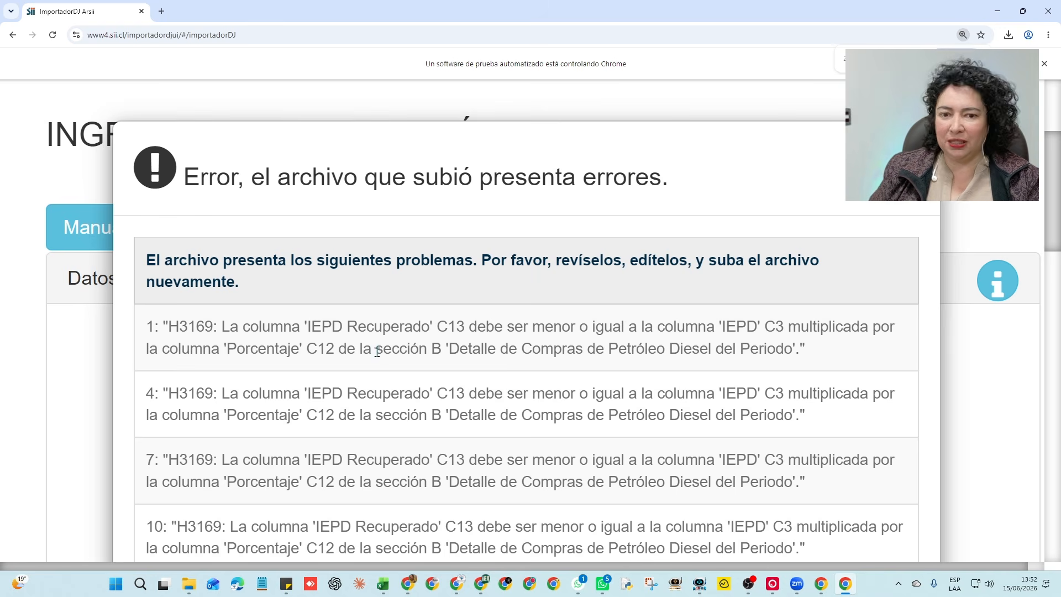